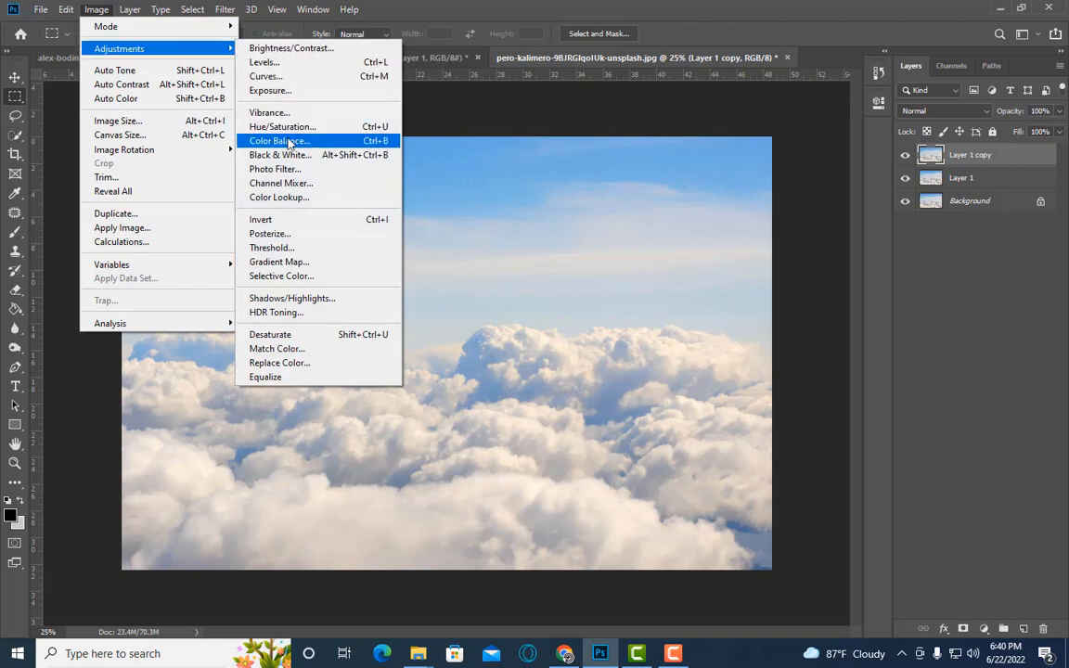
# Open the Selective Color adjustment for the duplicated cloud layer and set Black to 30% for the Neutrals.
pyautogui.click(292, 277)
pyautogui.click(843, 121)
pyautogui.click(854, 238)
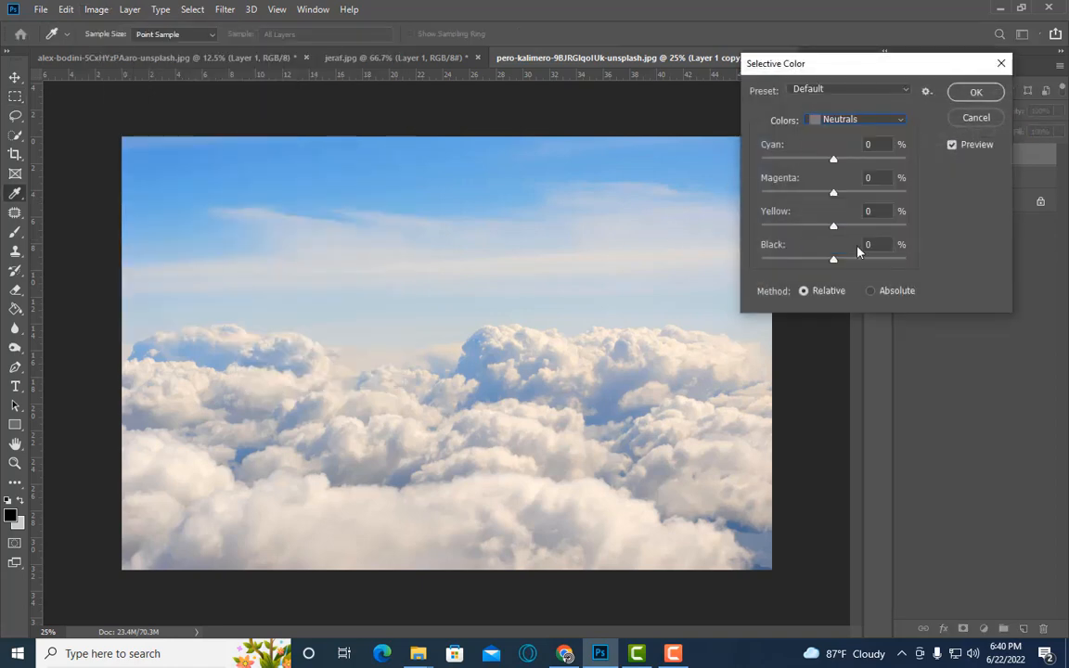
pyautogui.write('30')
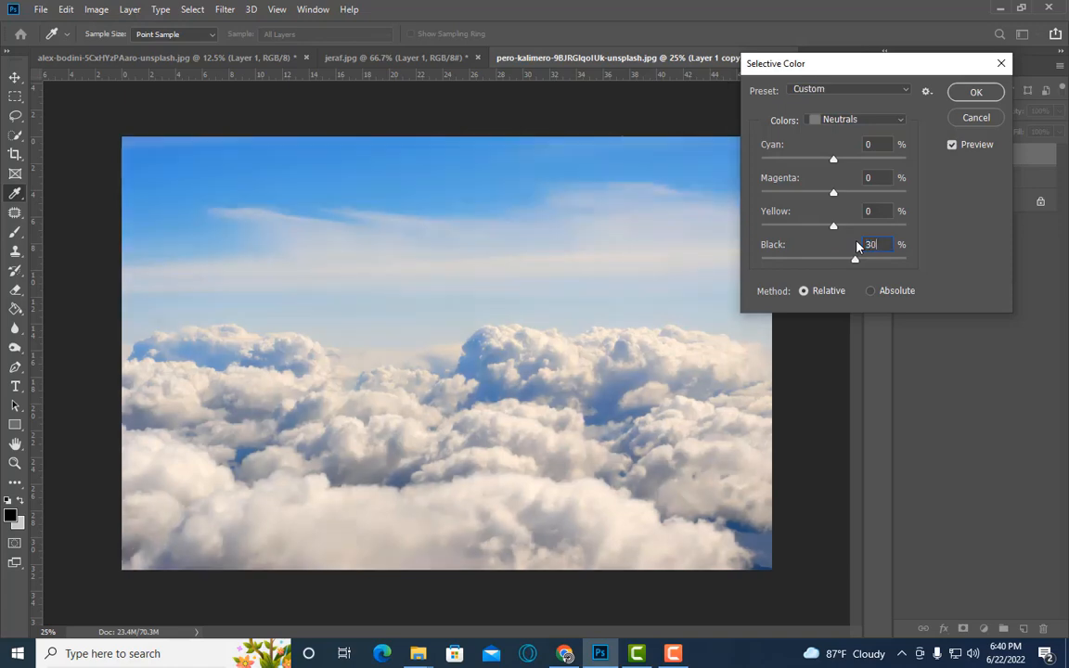
# Lower Black to about -71% for the Whites in Selective Color and compare the result with the preview off and on.
pyautogui.click(856, 120)
pyautogui.click(835, 215)
pyautogui.moveTo(837, 264); pyautogui.dragTo(782, 262)
pyautogui.doubleClick(952, 146)
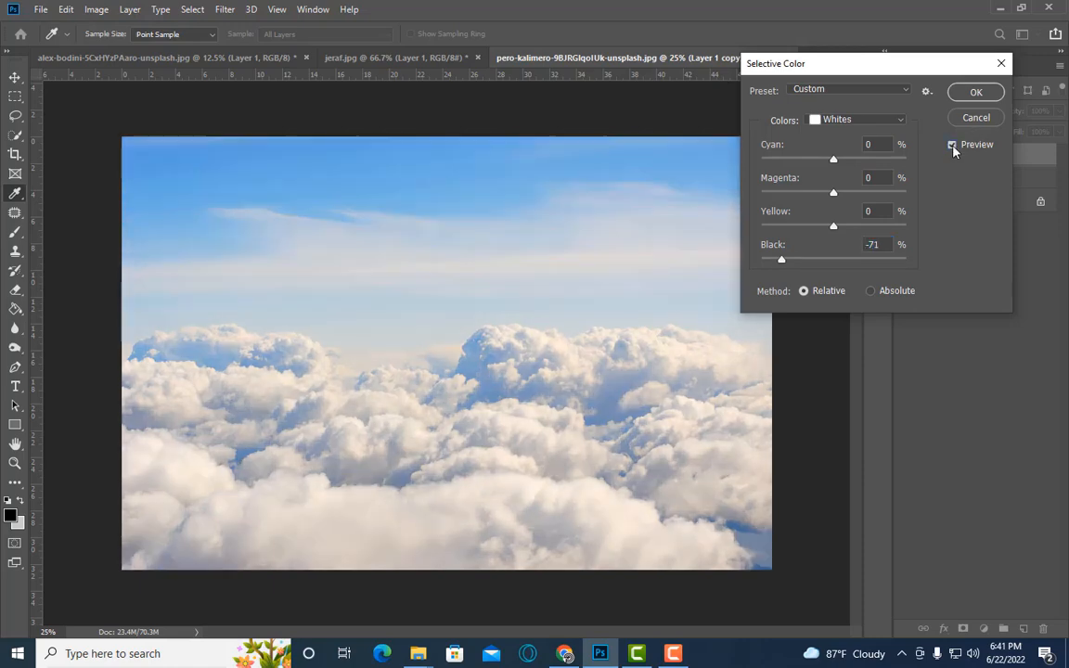
pyautogui.doubleClick(952, 146)
# Set Black to 40% for the Neutrals, compare before and after, and apply the Selective Color adjustment.
pyautogui.click(849, 120)
pyautogui.click(857, 246)
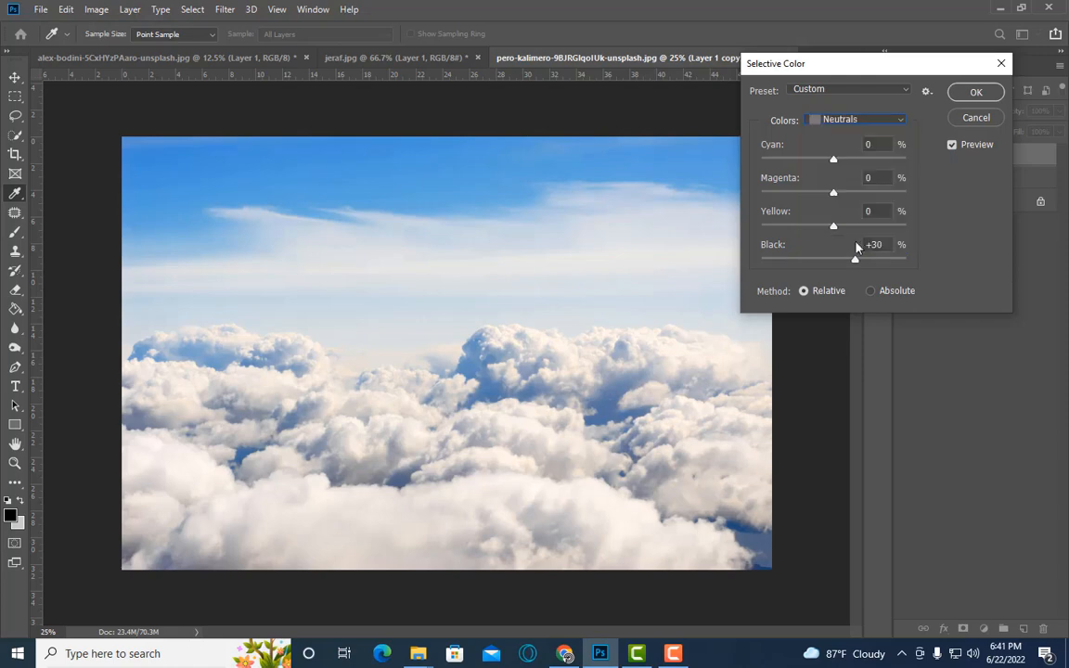
pyautogui.write('40')
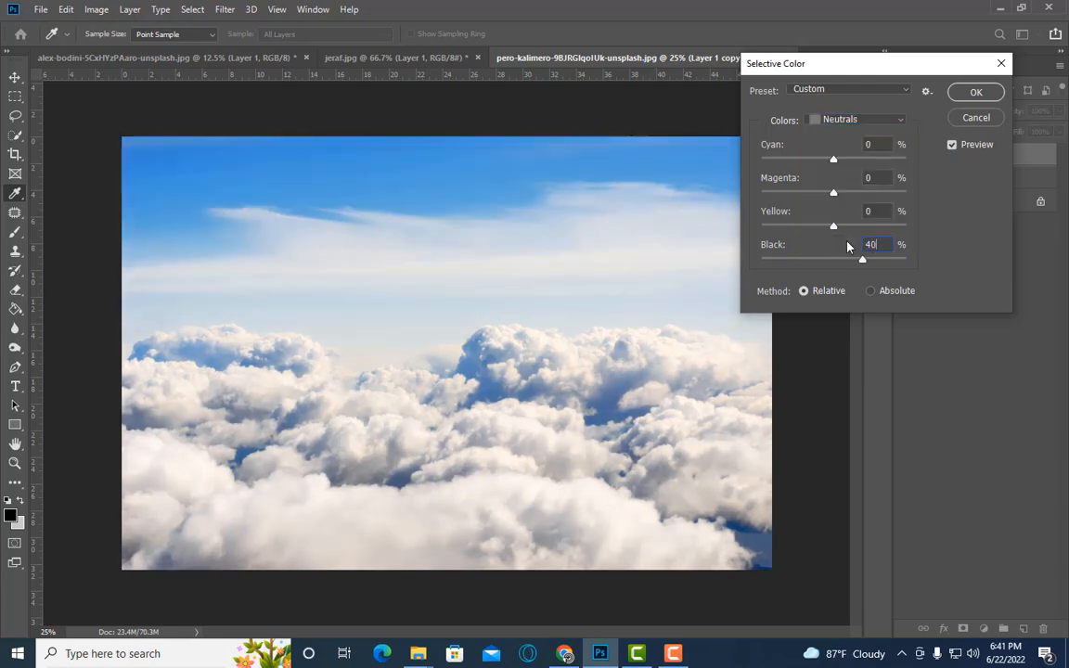
pyautogui.doubleClick(952, 147)
pyautogui.doubleClick(953, 147)
pyautogui.click(976, 92)
pyautogui.press('m')
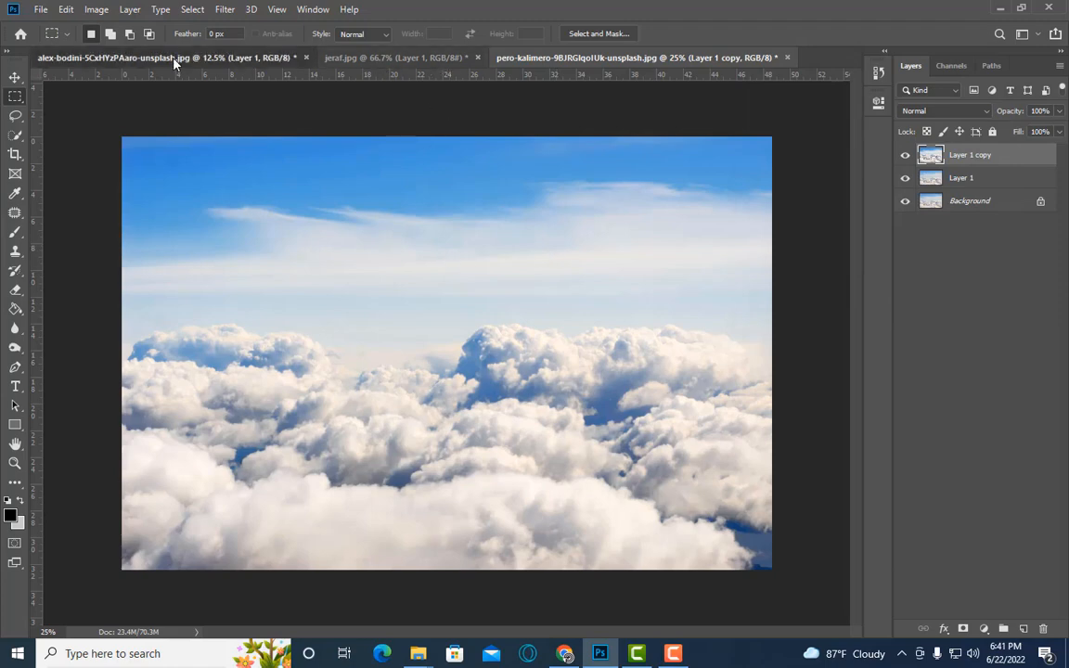
# Paste the copied giraffe picture into the pero-kalimero cloud document as a new layer.
pyautogui.click(157, 56)
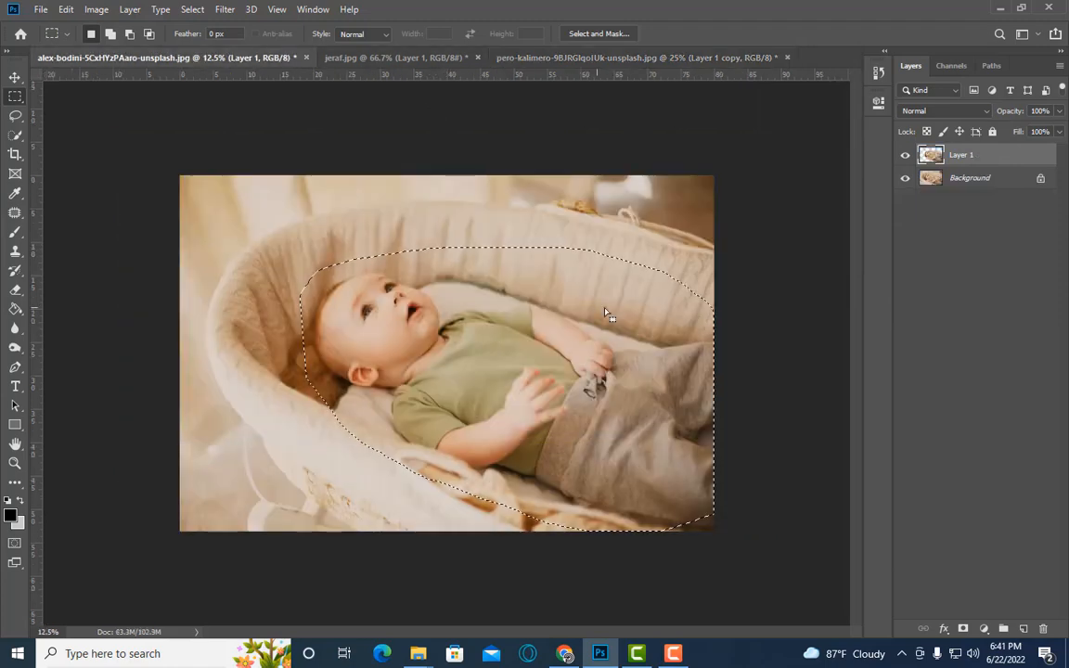
pyautogui.click(591, 57)
pyautogui.hotkey('ctrl', 'v')
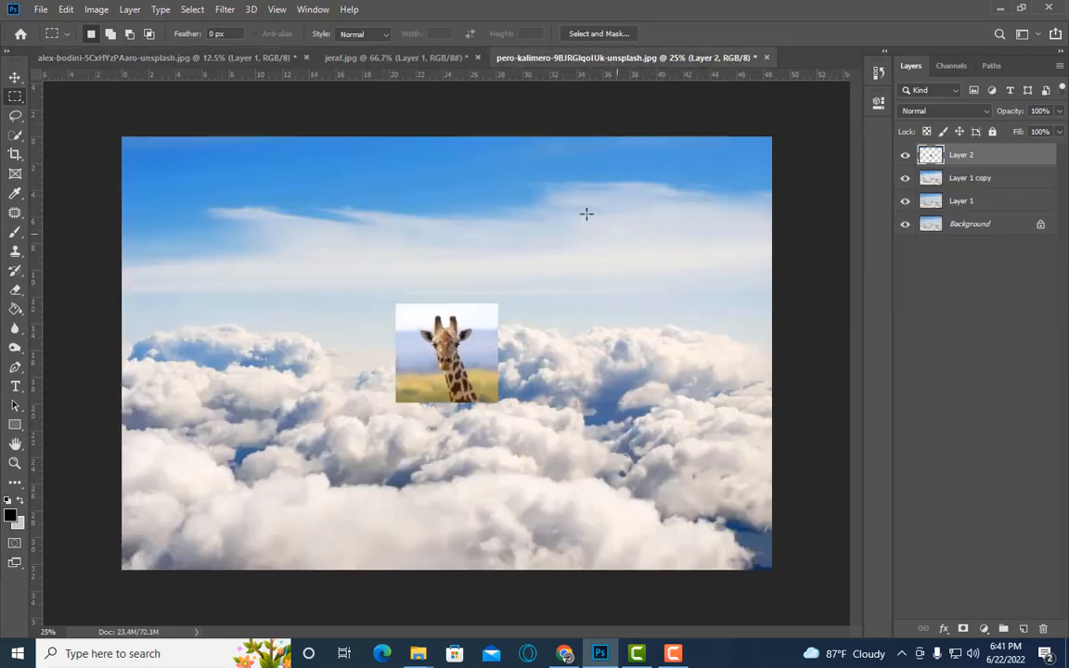
# Bring the lassoed baby from the alex-bodini document into the cloud document as a new layer.
pyautogui.click(190, 56)
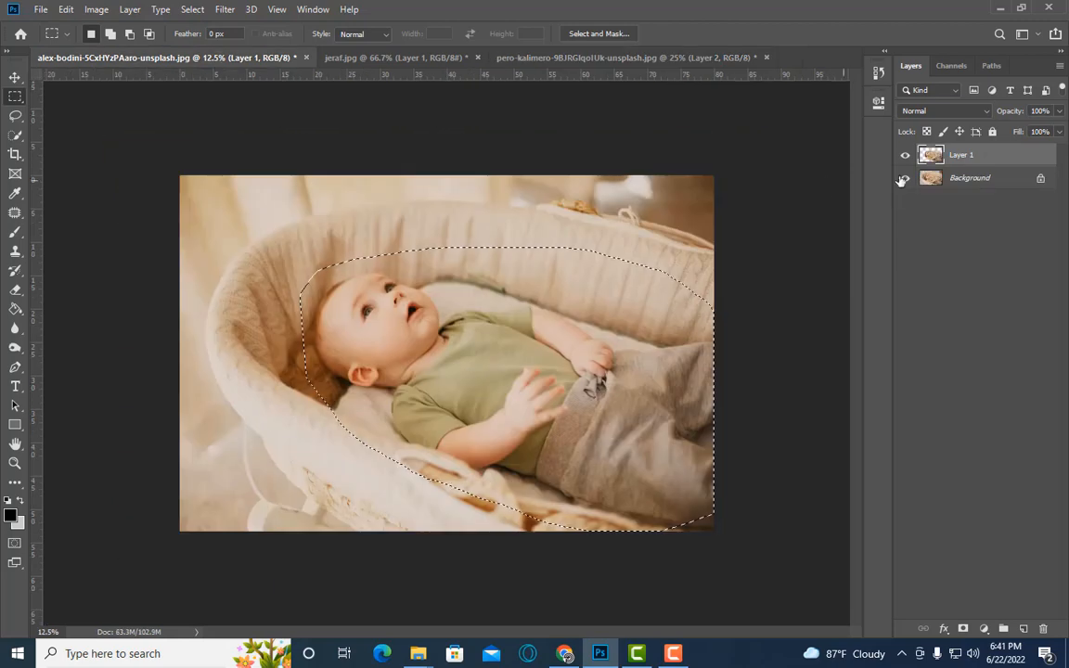
pyautogui.click(945, 206)
pyautogui.click(965, 155)
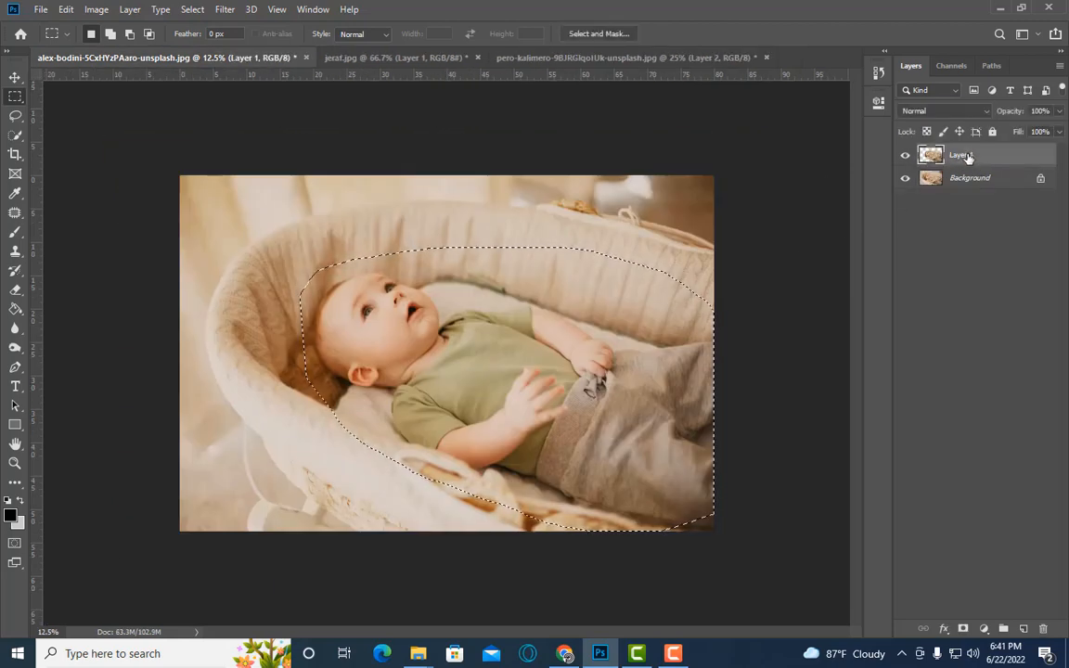
pyautogui.click(469, 57)
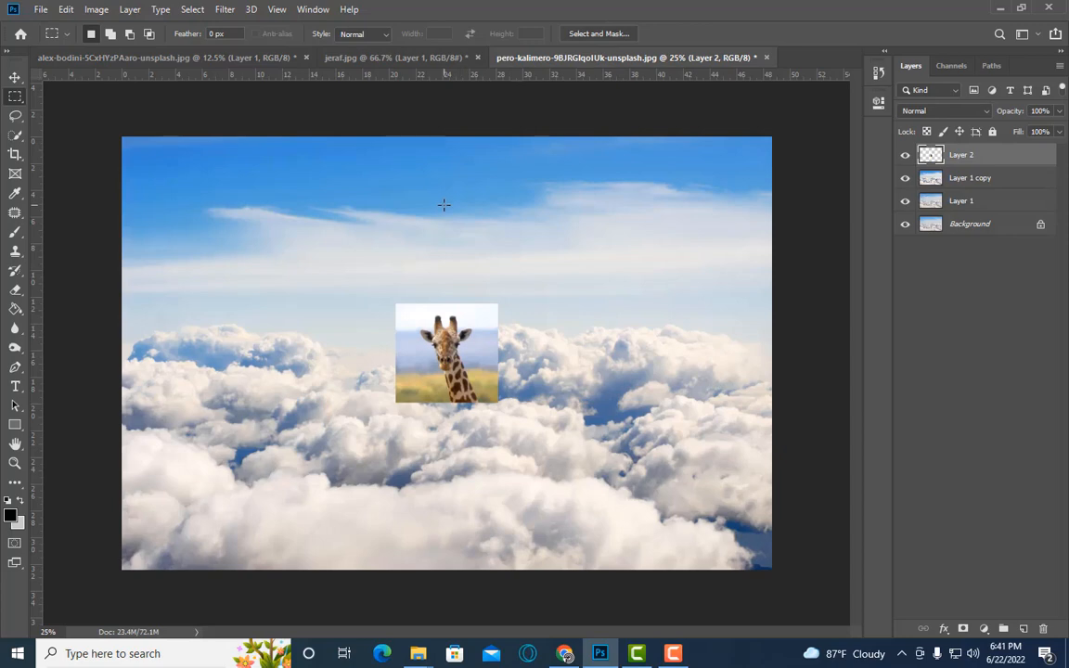
pyautogui.hotkey('ctrl', 'v')
# Convert the baby layer to a smart object and transform it to about 34% by 32%, rotated about -2.9°, over the lower clouds.
pyautogui.hotkey('ctrl', '-')
pyautogui.rightClick(899, 248)
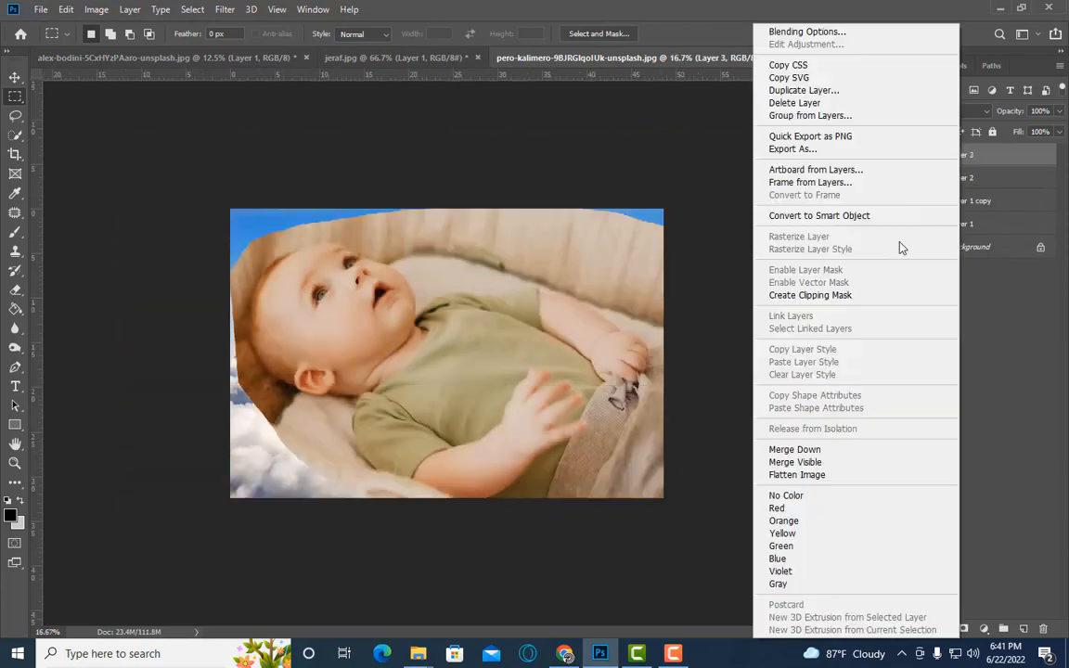
pyautogui.click(834, 216)
pyautogui.hotkey('ctrl', 't')
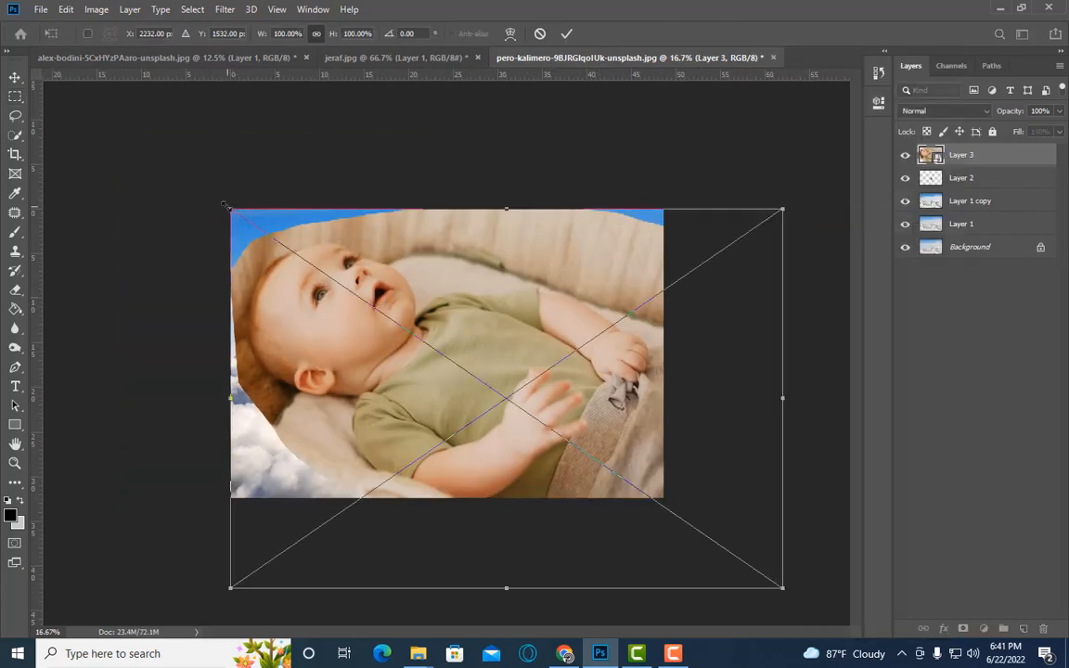
pyautogui.moveTo(227, 207); pyautogui.dragTo(413, 339)
pyautogui.moveTo(576, 411); pyautogui.dragTo(515, 450)
pyautogui.moveTo(593, 460); pyautogui.dragTo(601, 454)
pyautogui.moveTo(517, 445)
pyautogui.mouseDown()
pyautogui.moveTo(532, 445)
pyautogui.moveTo(514, 435)
pyautogui.moveTo(525, 448)
pyautogui.mouseUp()
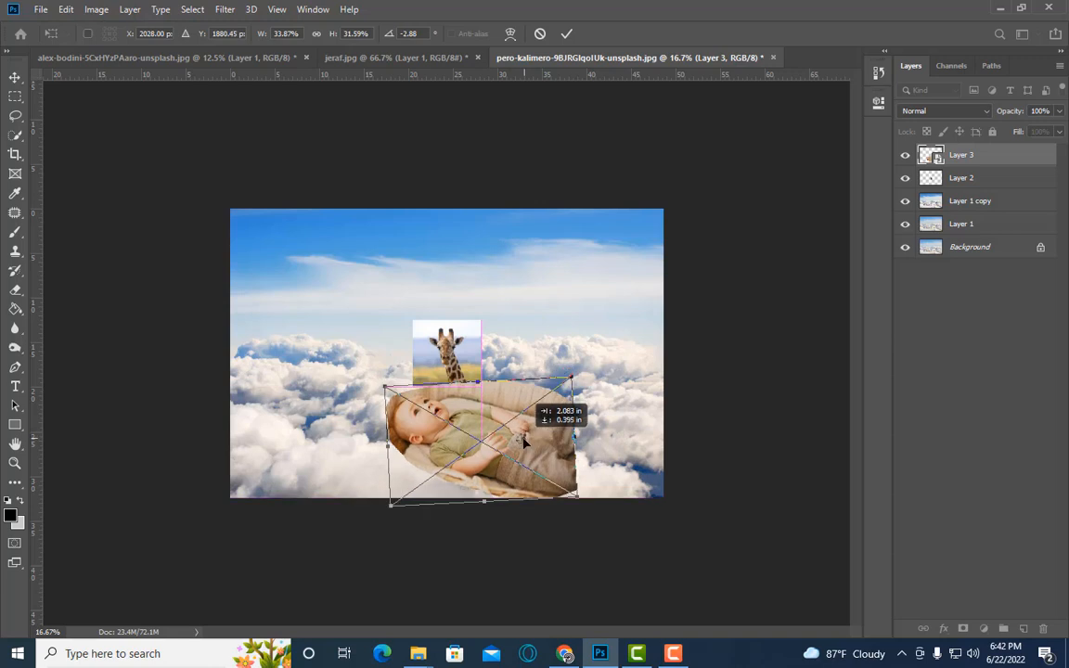
pyautogui.press('Return')
# Convert the giraffe layer to a smart object, enlarge it to about 228% by 205%, and place it just above the baby.
pyautogui.hotkey('ctrl', '+')
pyautogui.click(964, 178)
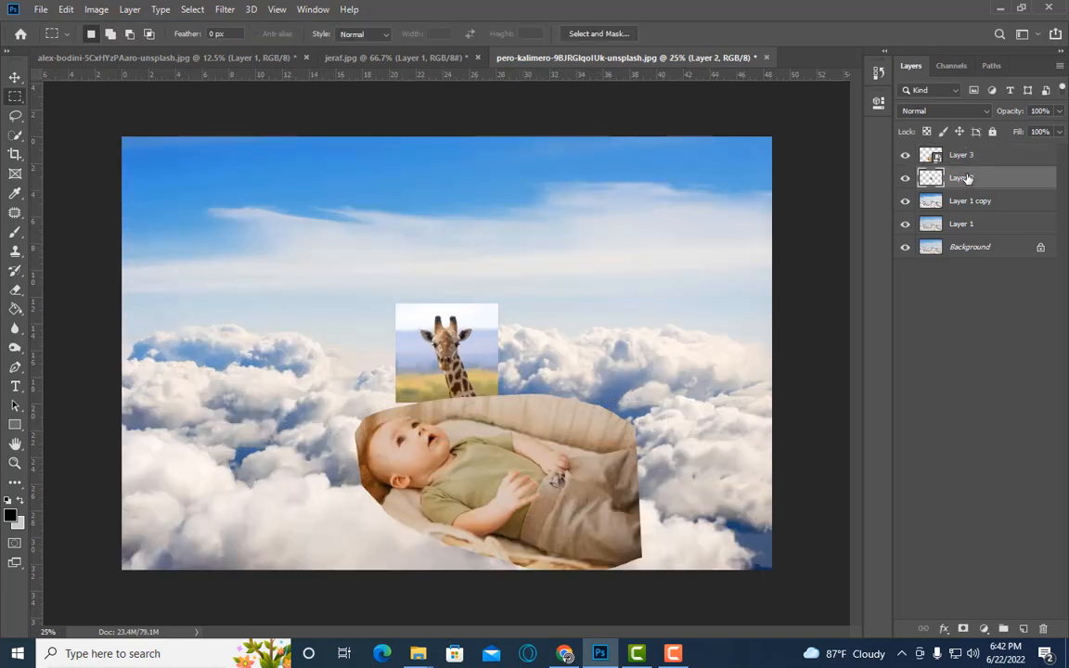
pyautogui.rightClick(965, 178)
pyautogui.click(873, 220)
pyautogui.hotkey('ctrl', 't')
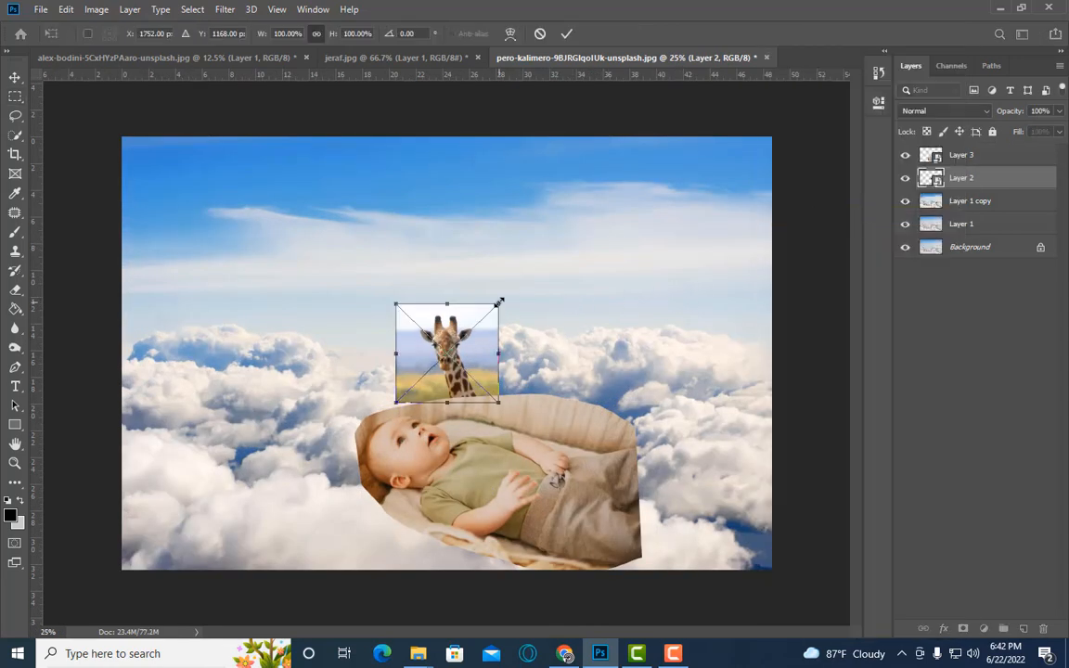
pyautogui.moveTo(499, 304); pyautogui.dragTo(564, 248)
pyautogui.moveTo(500, 353); pyautogui.dragTo(513, 333)
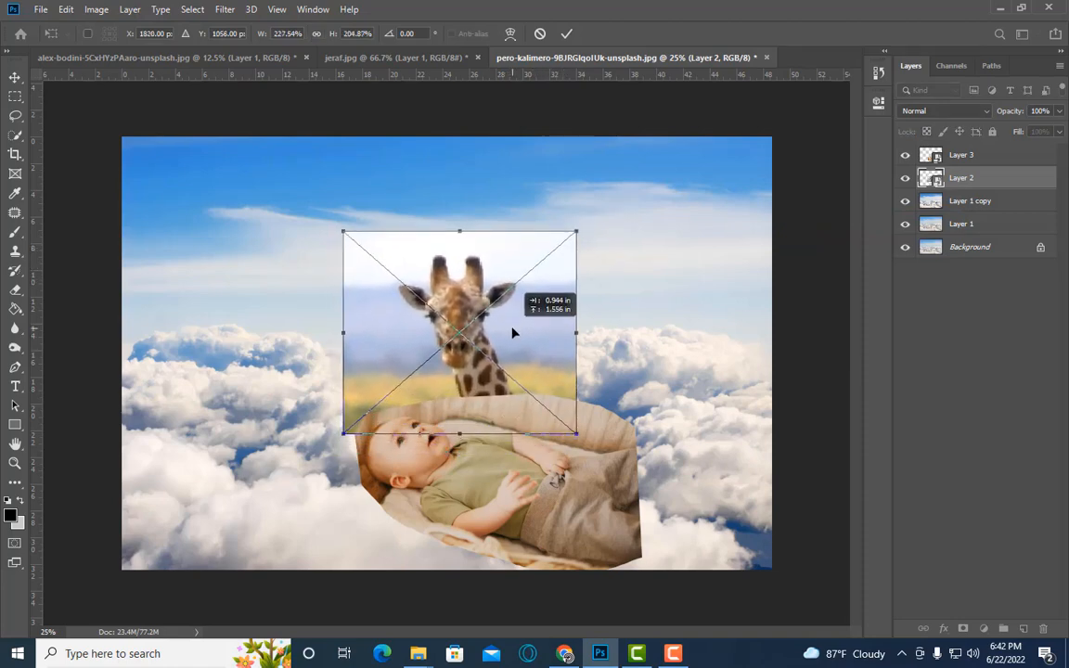
pyautogui.press('Return')
# Hide both the giraffe and baby layers and rasterize the giraffe layer.
pyautogui.press('m')
pyautogui.click(905, 177)
pyautogui.hotkey('ctrl', '+')
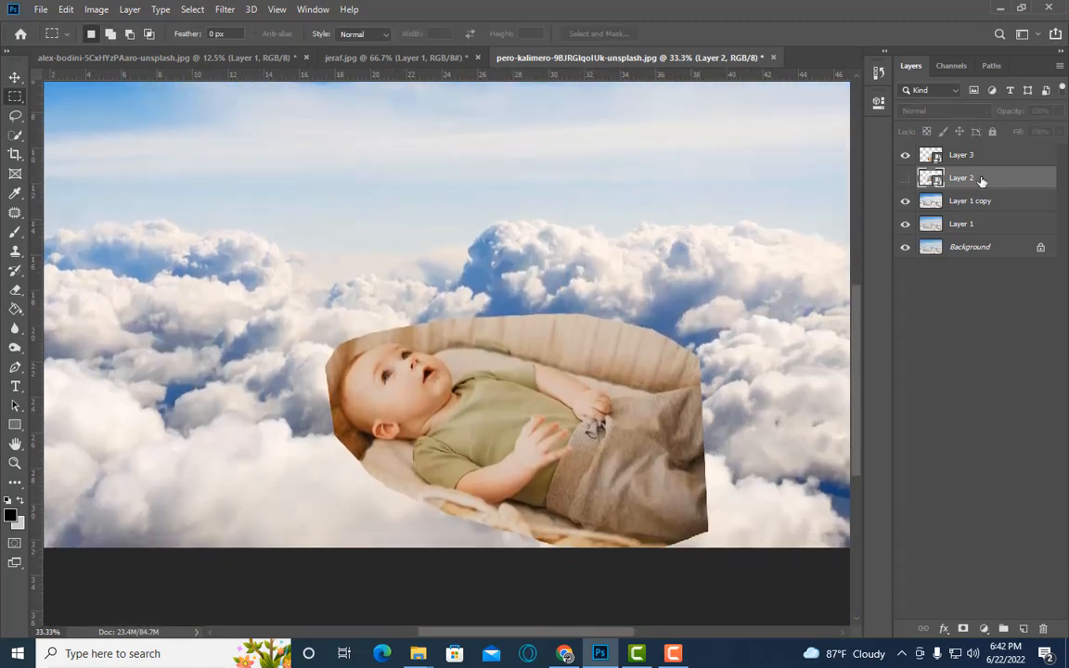
pyautogui.rightClick(982, 180)
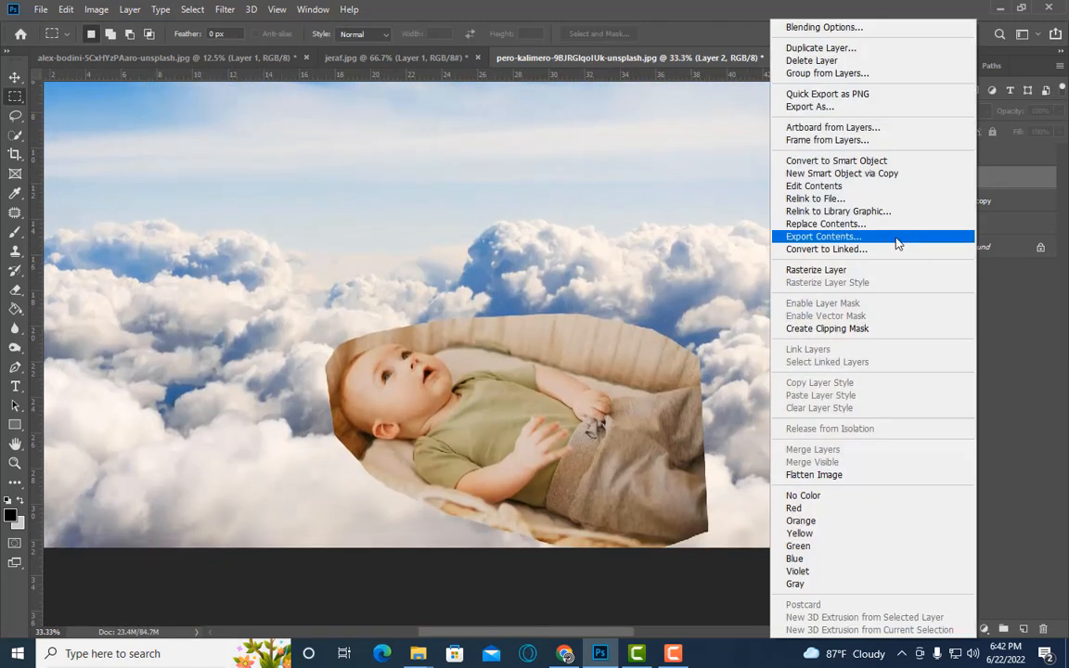
pyautogui.click(835, 245)
pyautogui.press('e')
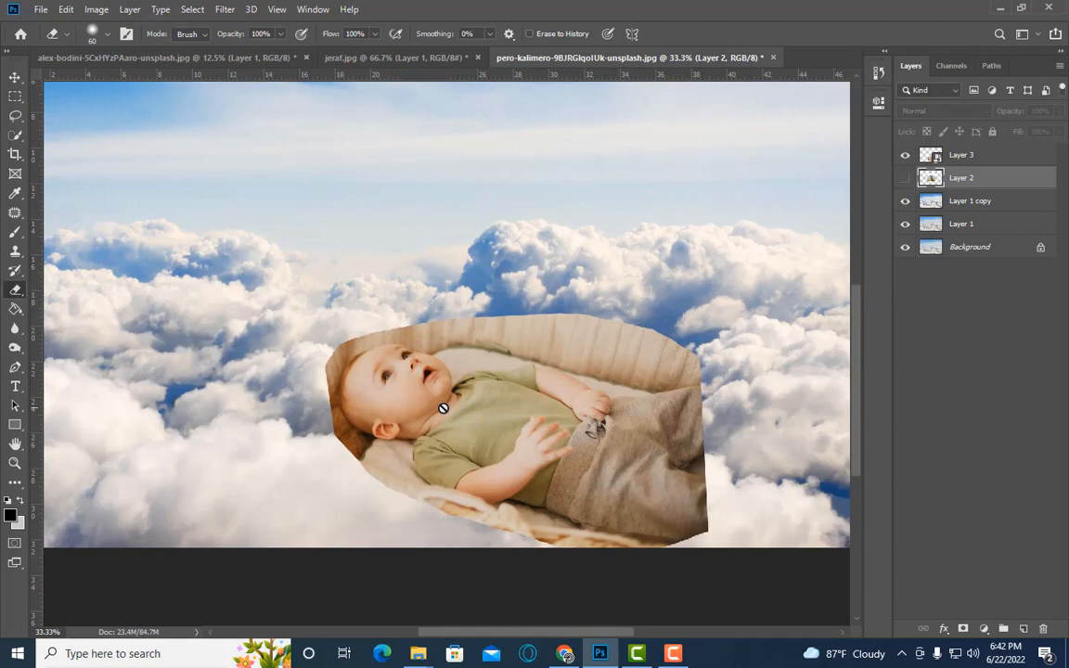
pyautogui.click(905, 155)
# Lasso the upper cloud bank on the right of the photo and copy it from Layer 1 copy to a new layer.
pyautogui.scroll(-2, 375, 377)
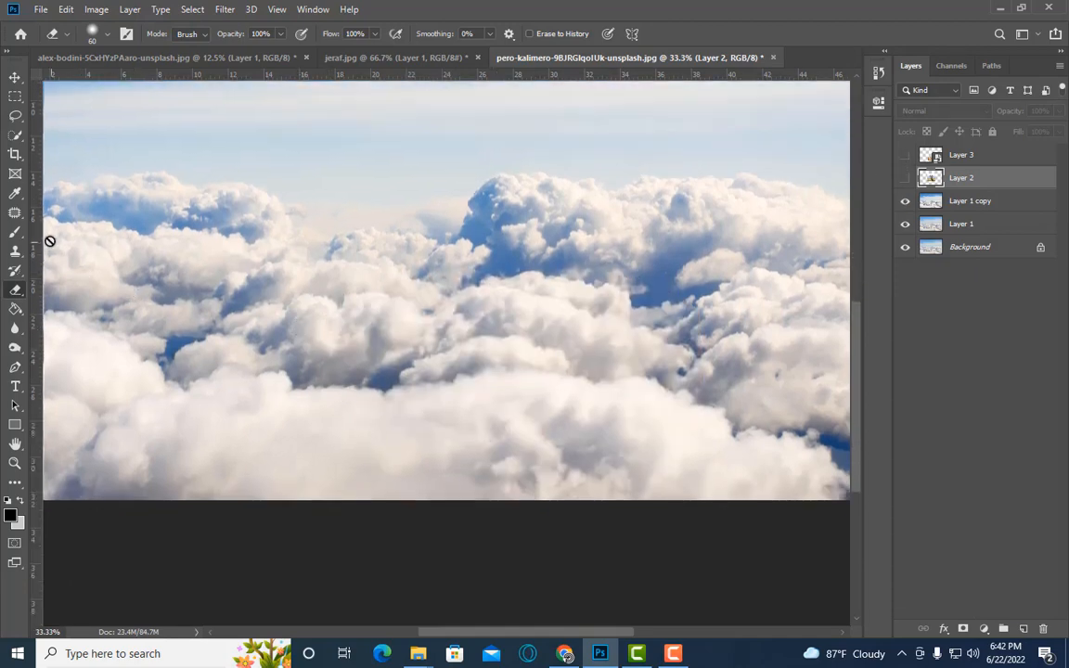
pyautogui.click(15, 115)
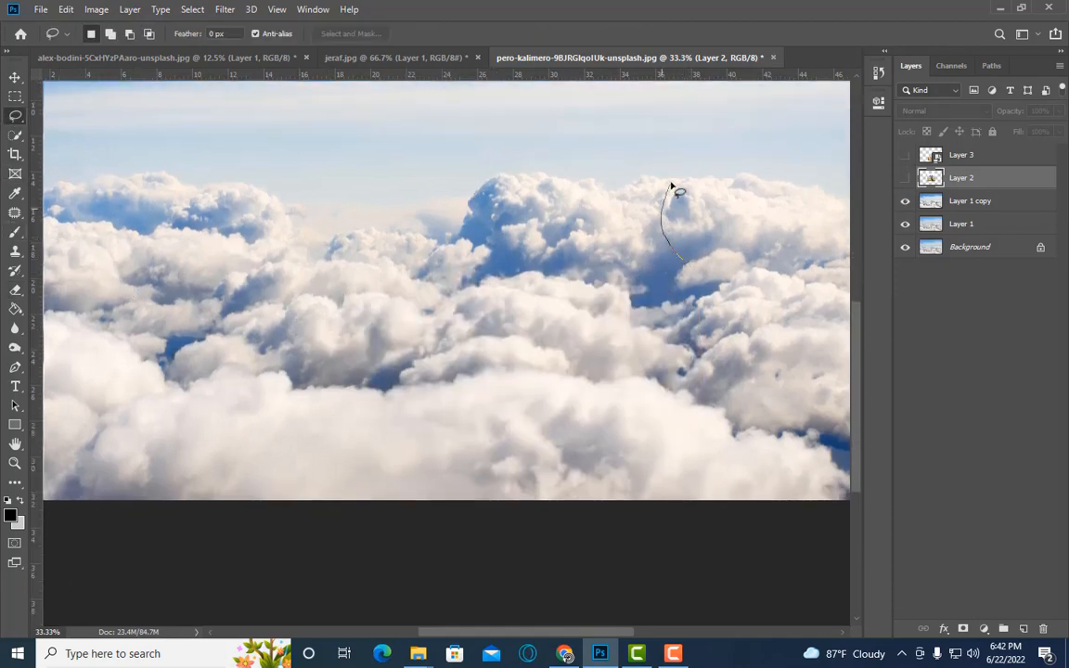
pyautogui.moveTo(859, 213); pyautogui.dragTo(616, 267)
pyautogui.click(978, 201)
pyautogui.hotkey('ctrl', 'j')
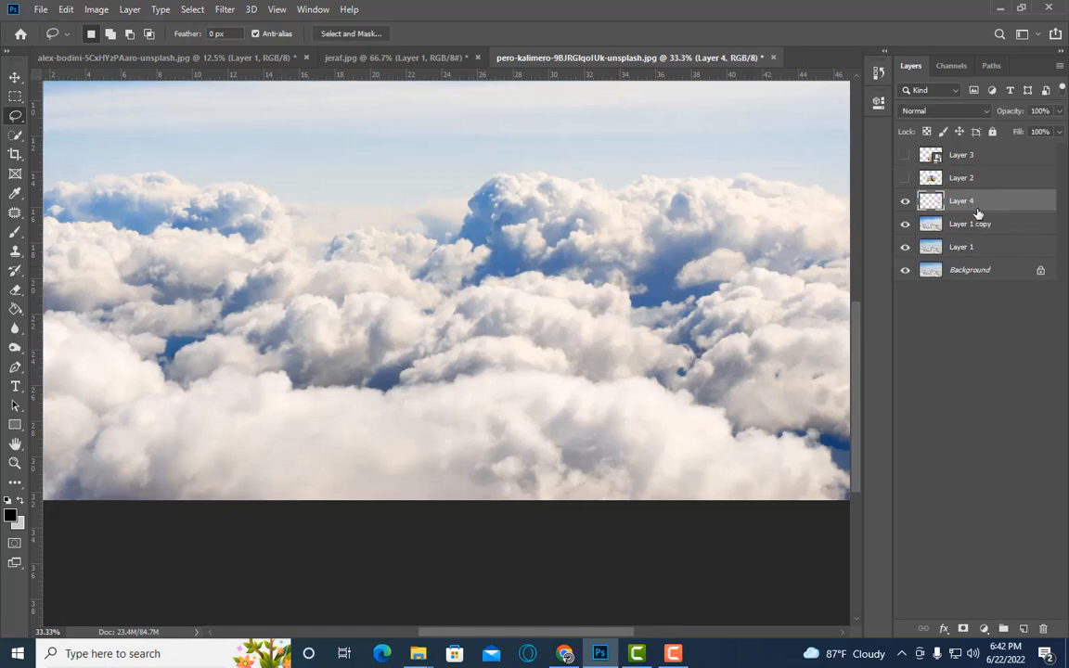
# Convert the copied cloud patch to a smart object and move it over the middle of the lower clouds.
pyautogui.rightClick(975, 203)
pyautogui.click(817, 215)
pyautogui.hotkey('ctrl', 't')
pyautogui.moveTo(742, 252); pyautogui.dragTo(375, 382)
pyautogui.press('Return')
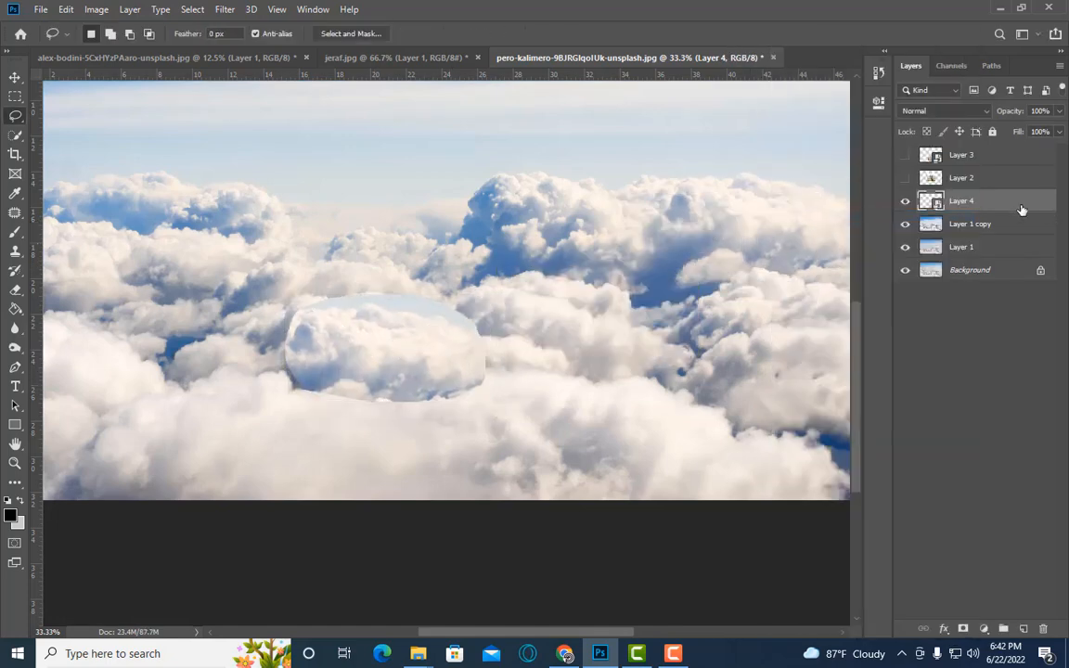
# Enlarge the cloud patch slightly and rasterize its layer.
pyautogui.hotkey('ctrl', 't')
pyautogui.moveTo(487, 401); pyautogui.dragTo(517, 408)
pyautogui.press('Return')
pyautogui.rightClick(984, 204)
pyautogui.click(817, 269)
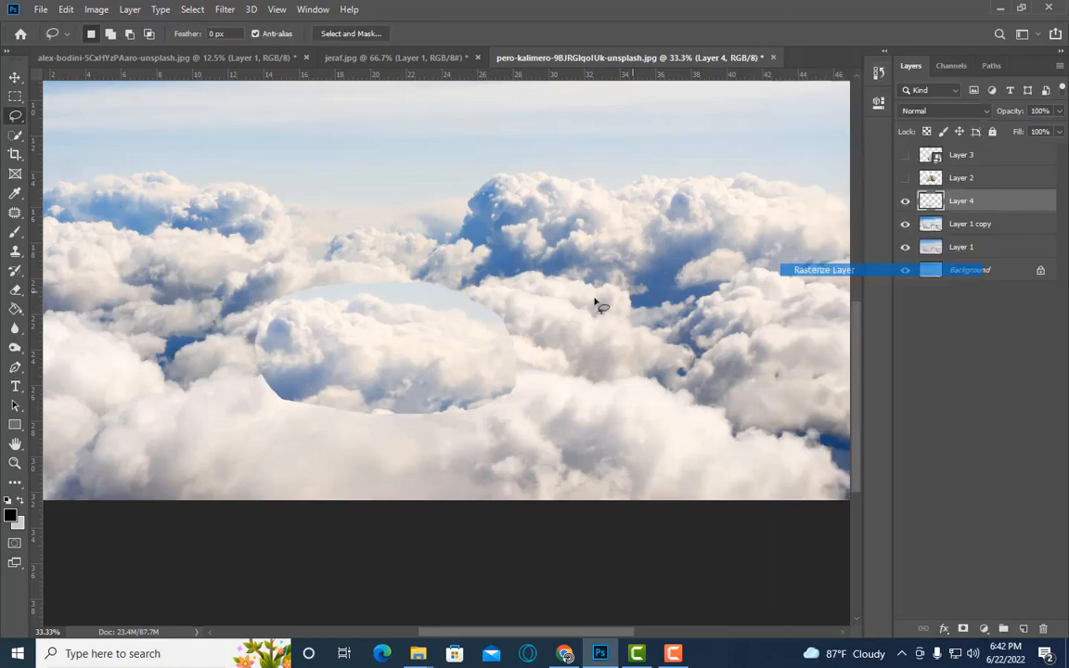
# Erase the cloud patch's hard edges with a soft 250 px eraser and compare the blend with the layer hidden and shown.
pyautogui.click(19, 291)
pyautogui.press(']')
pyautogui.press(']')
pyautogui.press(']')
pyautogui.moveTo(284, 402)
pyautogui.mouseDown()
pyautogui.moveTo(257, 363)
pyautogui.moveTo(256, 311)
pyautogui.moveTo(325, 282)
pyautogui.moveTo(423, 271)
pyautogui.moveTo(504, 303)
pyautogui.moveTo(536, 346)
pyautogui.moveTo(531, 376)
pyautogui.moveTo(434, 433)
pyautogui.moveTo(373, 425)
pyautogui.moveTo(421, 428)
pyautogui.mouseUp()
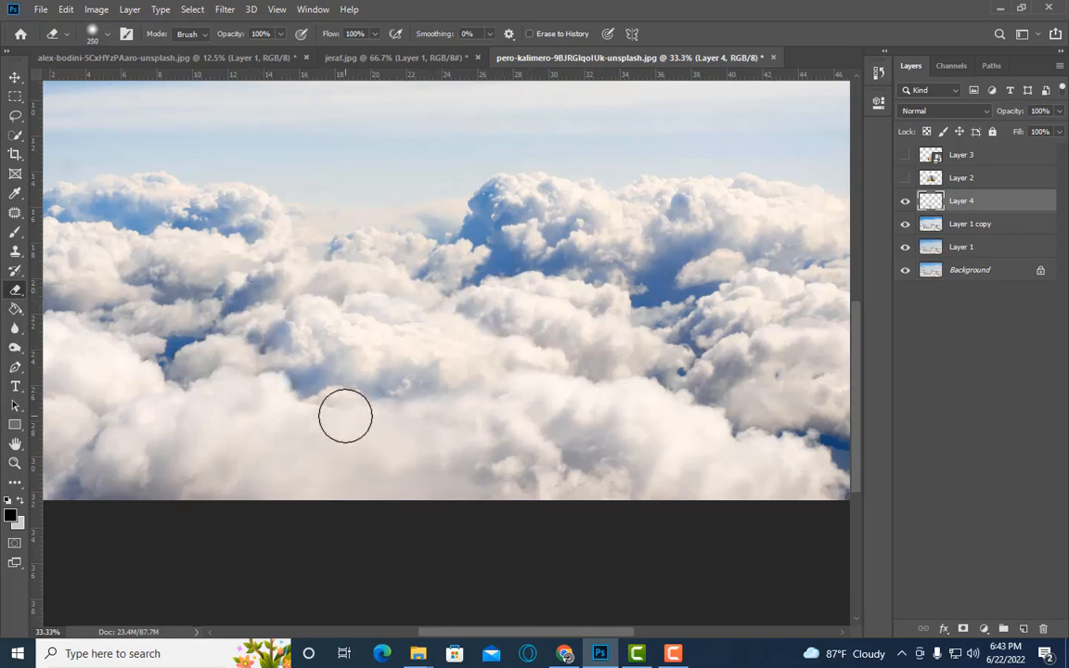
pyautogui.click(907, 201)
pyautogui.click(906, 201)
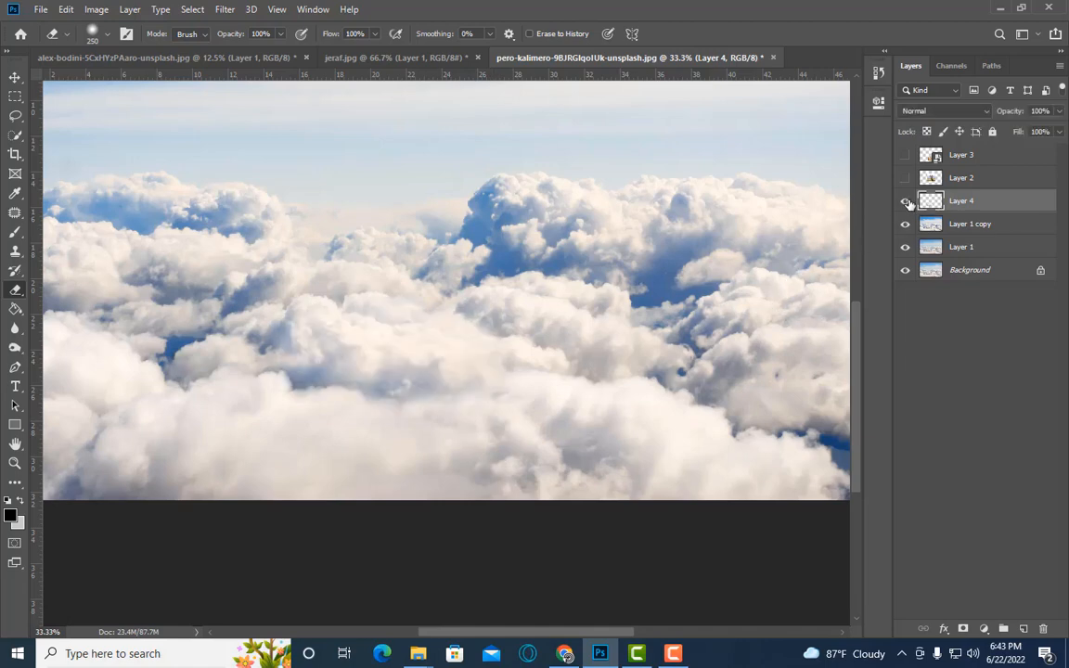
# Transform the cloud patch to about 122% by 132%, rotate it about -1.3°, and nudge it down into the lower clouds.
pyautogui.hotkey('ctrl', 't')
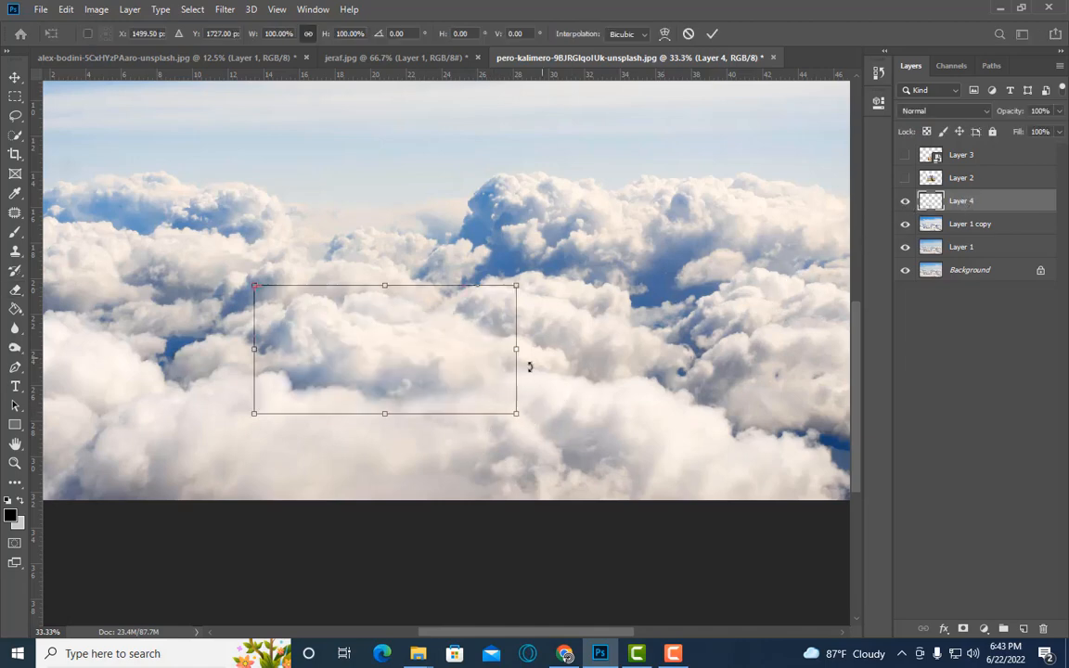
pyautogui.moveTo(520, 411); pyautogui.dragTo(545, 432)
pyautogui.moveTo(606, 421); pyautogui.dragTo(609, 411)
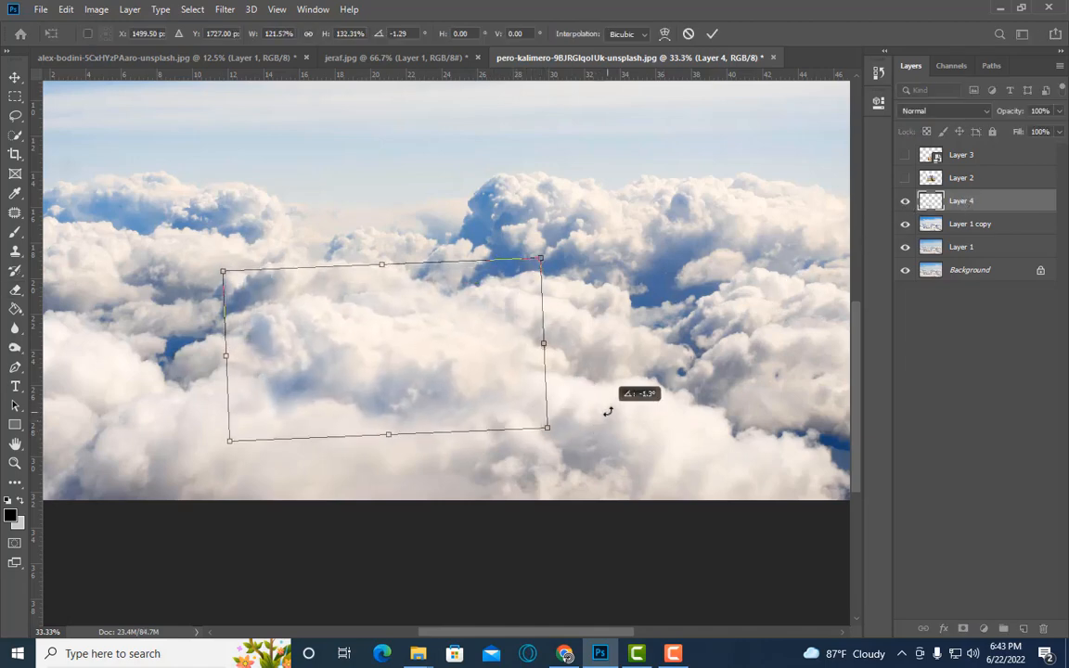
pyautogui.press('Down')
pyautogui.press('Down')
pyautogui.press('Down')
pyautogui.press('Down')
pyautogui.press('Down')
pyautogui.press('Down')
pyautogui.press('Down')
pyautogui.press('Down')
pyautogui.press('Down')
pyautogui.press('Return')
# Blend the enlarged cloud patch's lower edge with the eraser, using brush sizes of 600 and 400 px.
pyautogui.press('e')
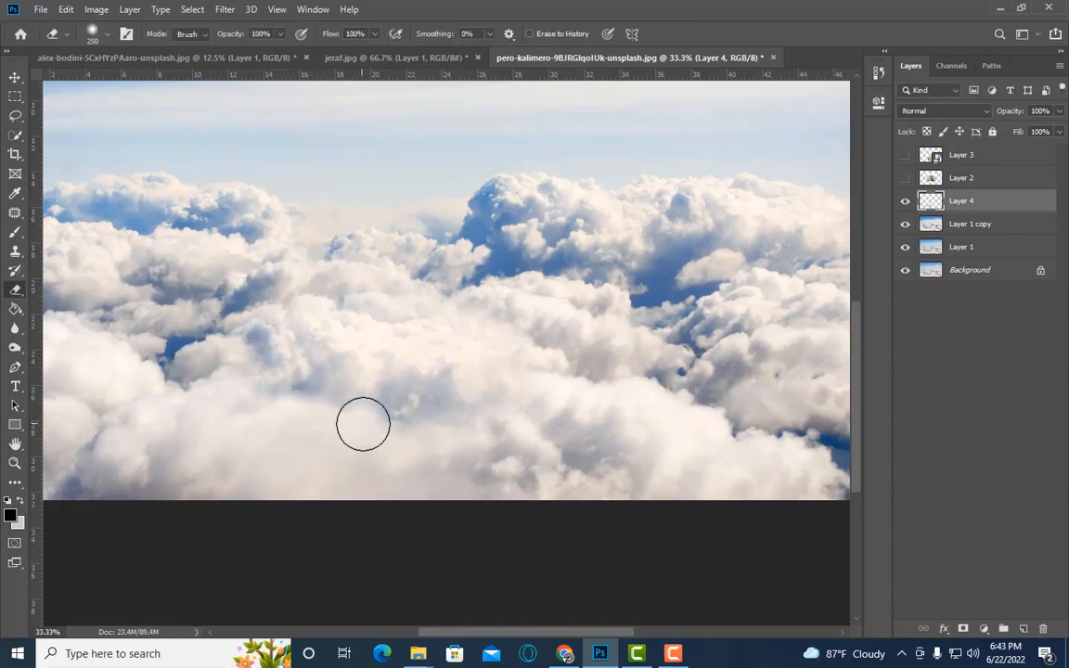
pyautogui.press(']')
pyautogui.press(']')
pyautogui.press(']')
pyautogui.press(']')
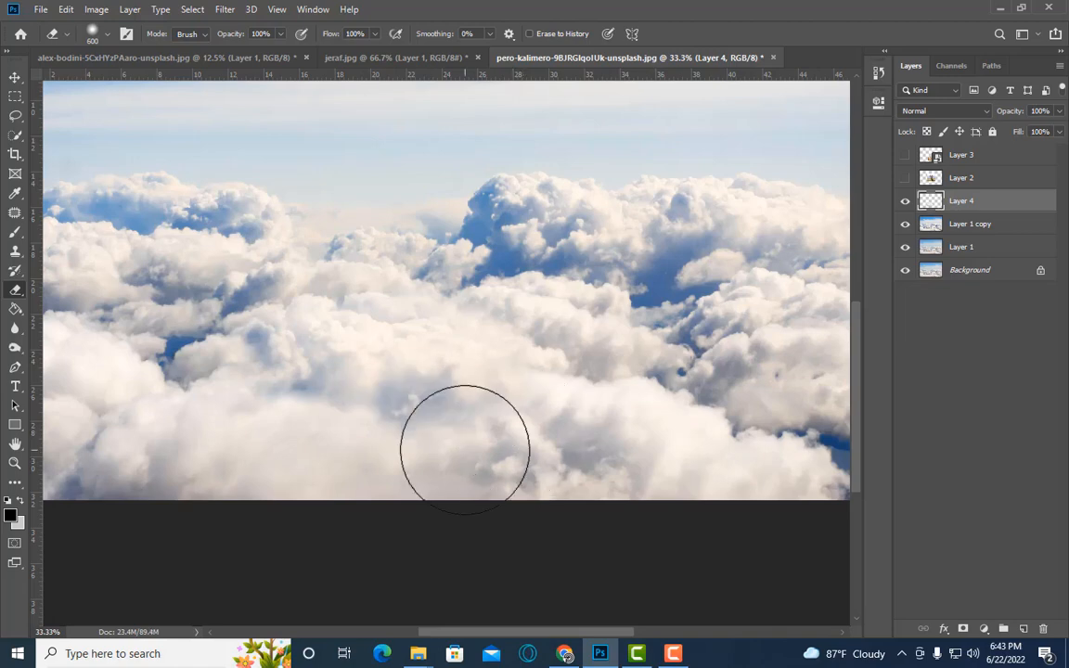
pyautogui.press('[')
pyautogui.press('[')
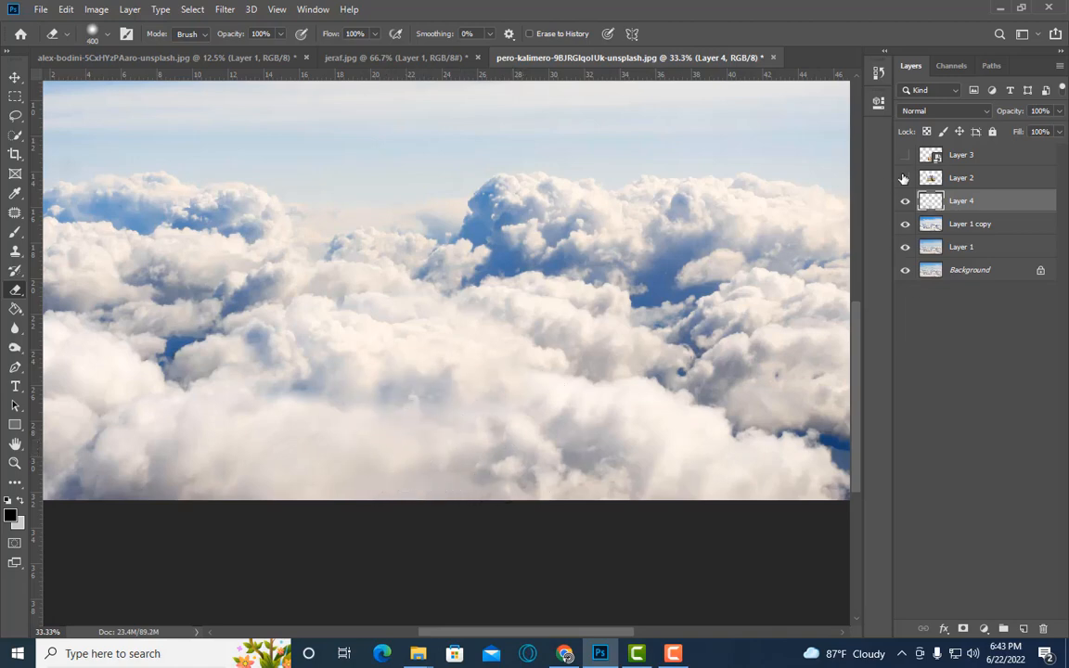
# Toggle the giraffe and baby layers to check the composition, leaving only the baby layer shown.
pyautogui.click(905, 177)
pyautogui.click(905, 177)
pyautogui.click(905, 155)
pyautogui.click(903, 158)
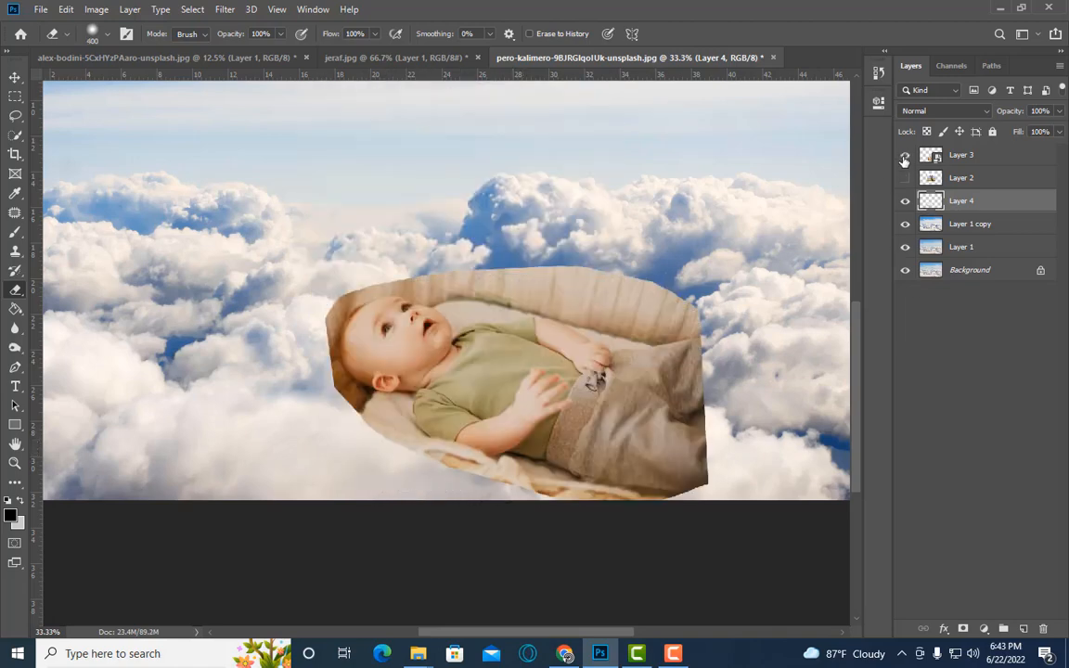
# Convert the cloud patch on Layer 4 to a smart object.
pyautogui.rightClick(966, 200)
pyautogui.click(817, 227)
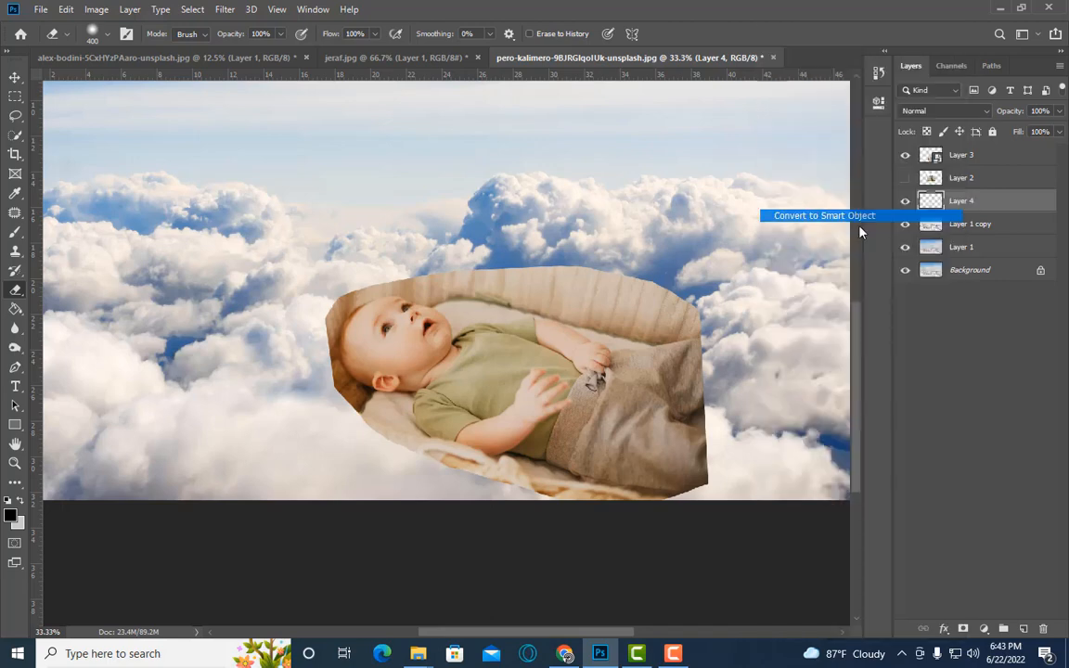
pyautogui.hotkey('ctrl', 't')
pyautogui.press('Return')
pyautogui.press('e')
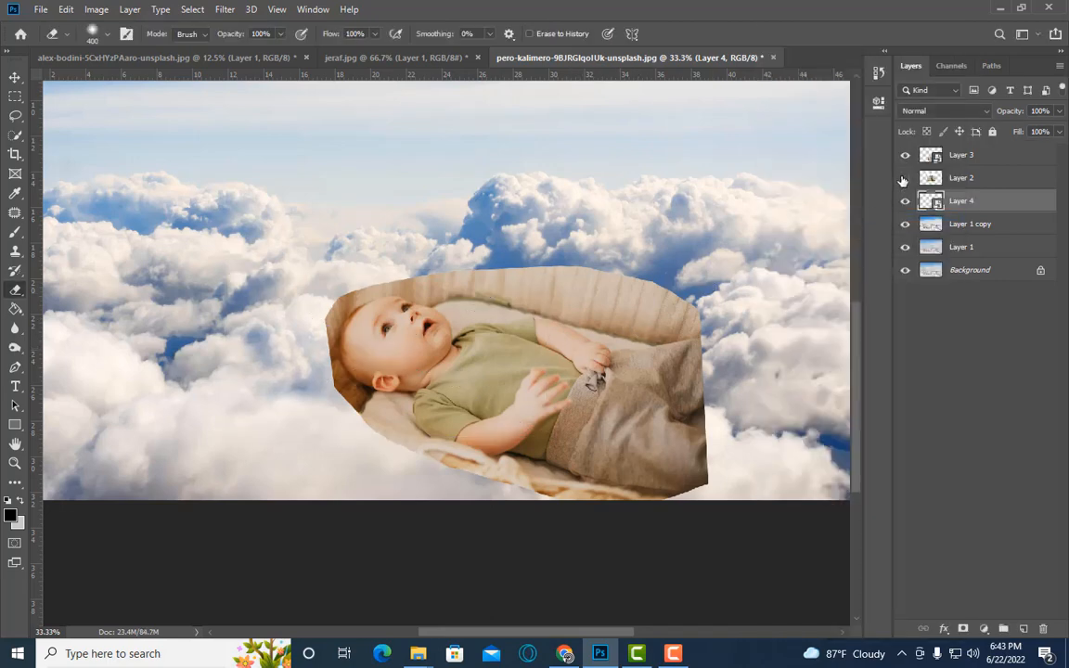
# Scale the baby picture on Layer 3 down slightly and reposition it over the clouds.
pyautogui.click(965, 155)
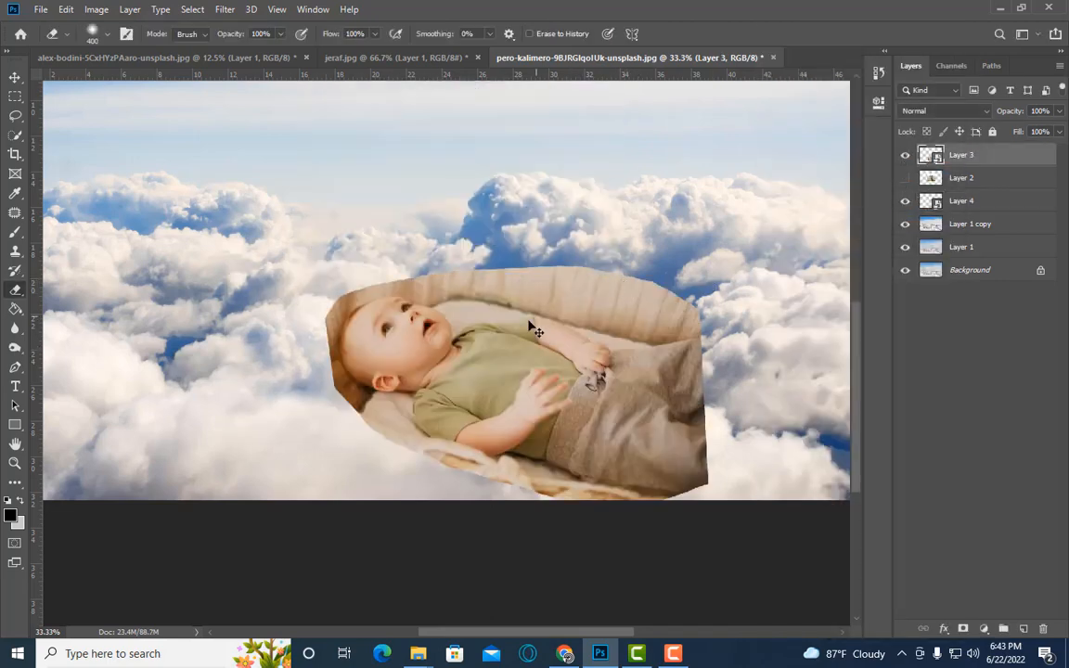
pyautogui.hotkey('ctrl', 't')
pyautogui.moveTo(571, 376); pyautogui.dragTo(512, 362)
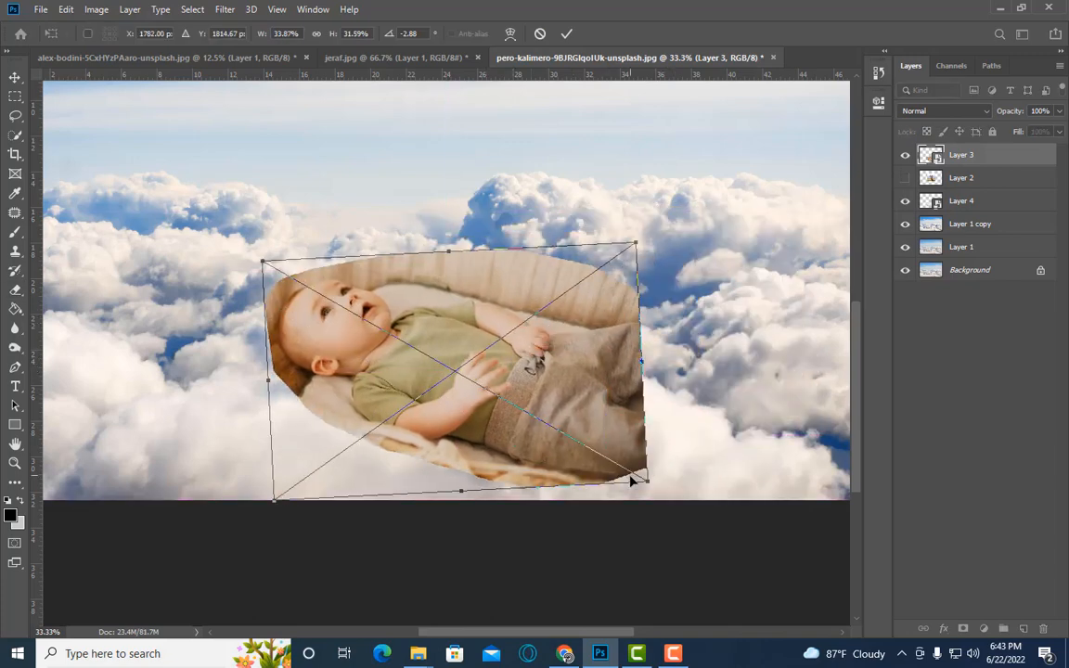
pyautogui.moveTo(647, 480); pyautogui.dragTo(599, 452)
pyautogui.moveTo(553, 411); pyautogui.dragTo(571, 362)
pyautogui.moveTo(621, 441); pyautogui.dragTo(609, 425)
pyautogui.press('Return')
# Rasterize the baby smart object on Layer 3 so it can be edited with the eraser.
pyautogui.press('e')
pyautogui.hotkey('ctrl', '+')
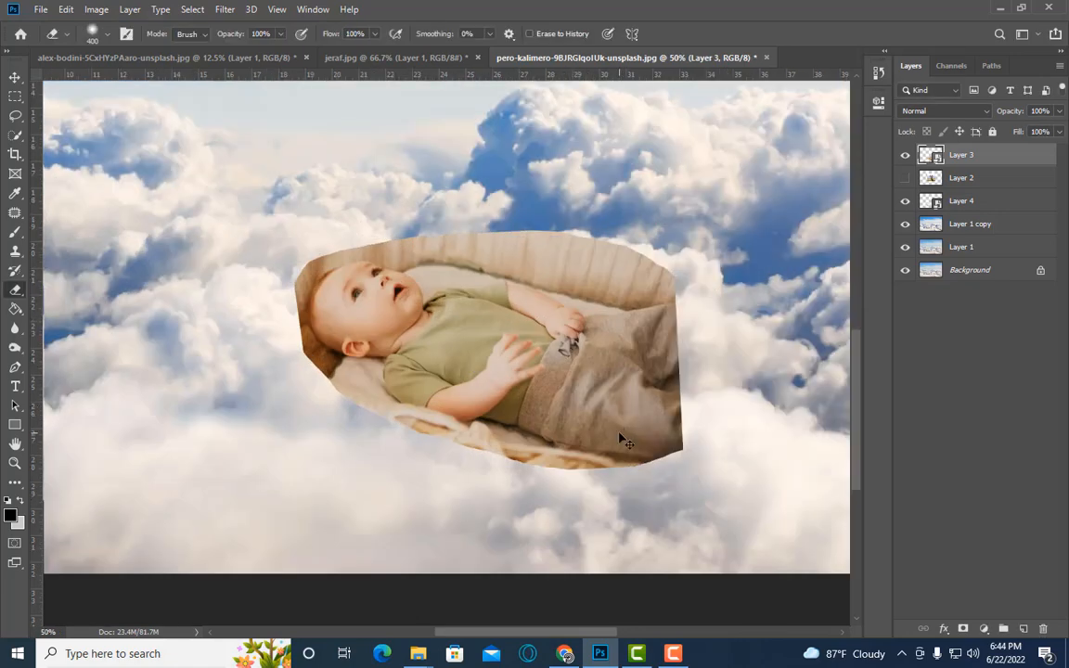
pyautogui.rightClick(961, 161)
pyautogui.click(927, 271)
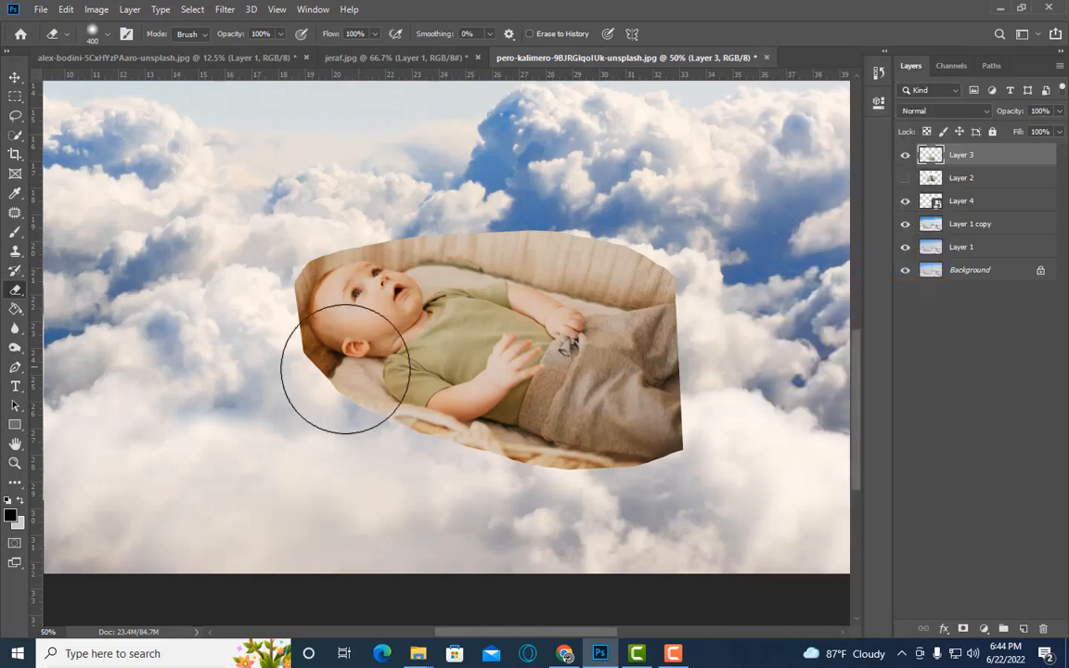
# Erase the basket between the baby's ear and lower sleeve, using soft eraser sizes of 90 and 60 px.
pyautogui.hotkey('ctrl', '+')
pyautogui.press('[')
pyautogui.press('[')
pyautogui.press('[')
pyautogui.press('[')
pyautogui.press('[')
pyautogui.press('[')
pyautogui.press('[')
pyautogui.press('[')
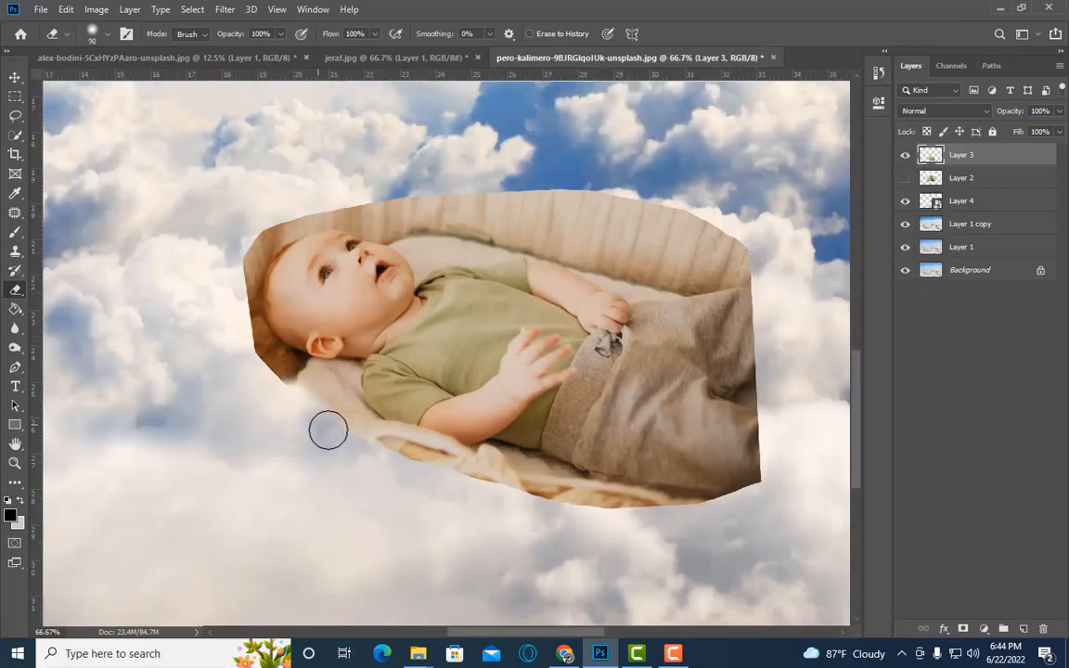
pyautogui.moveTo(314, 396)
pyautogui.mouseDown()
pyautogui.moveTo(329, 389)
pyautogui.moveTo(310, 373)
pyautogui.moveTo(341, 380)
pyautogui.mouseUp()
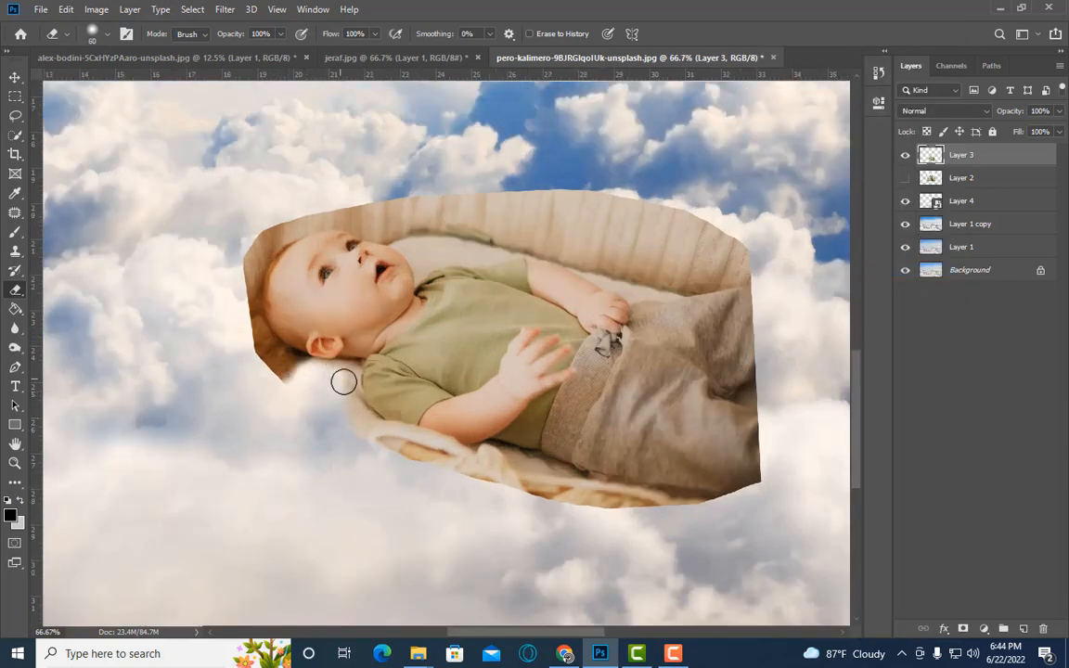
pyautogui.press('[')
pyautogui.press('[')
pyautogui.press('[')
pyautogui.hotkey('ctrl', '+')
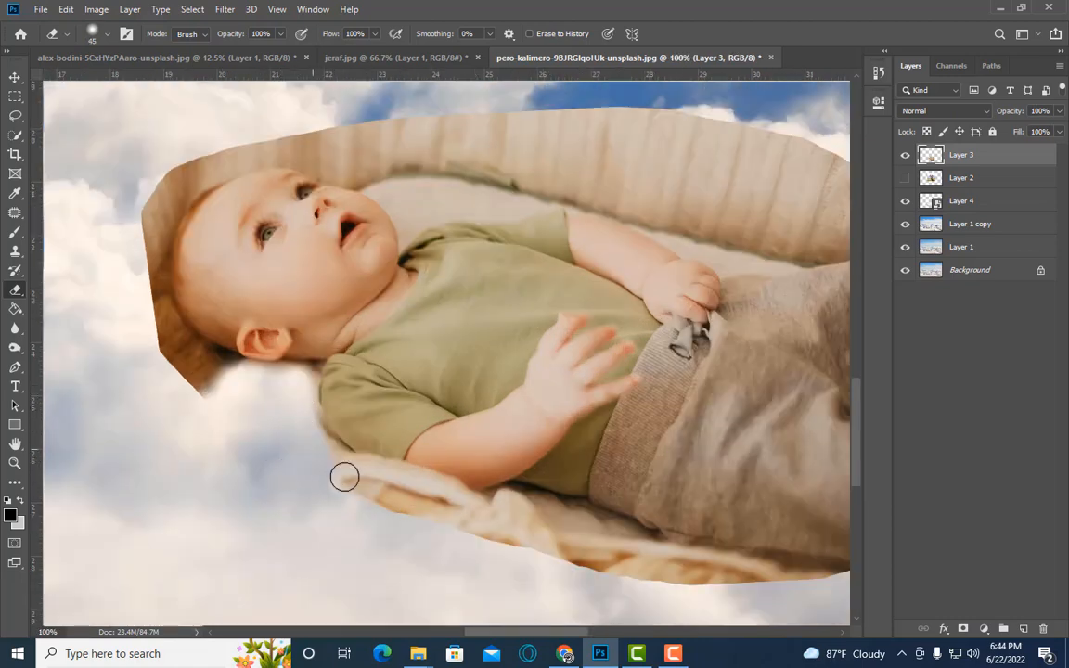
# Erase the basket edge beneath the baby's lower sleeve and arm up to the waistband, using eraser sizes of 45 to 60 px.
pyautogui.moveTo(344, 478); pyautogui.dragTo(325, 494)
pyautogui.press(']')
pyautogui.moveTo(390, 496)
pyautogui.mouseDown()
pyautogui.moveTo(453, 511)
pyautogui.moveTo(356, 496)
pyautogui.mouseUp()
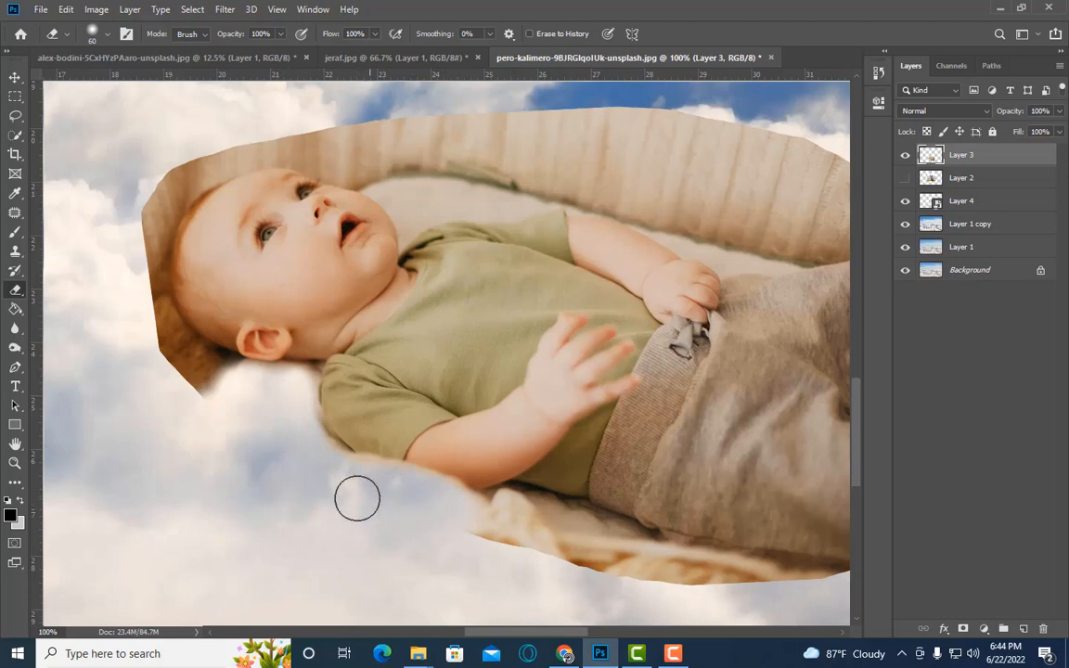
pyautogui.press(']')
pyautogui.press(']')
pyautogui.press('[')
pyautogui.moveTo(430, 511)
pyautogui.mouseDown()
pyautogui.moveTo(558, 557)
pyautogui.moveTo(496, 533)
pyautogui.moveTo(546, 527)
pyautogui.moveTo(483, 517)
pyautogui.moveTo(527, 510)
pyautogui.moveTo(610, 535)
pyautogui.mouseUp()
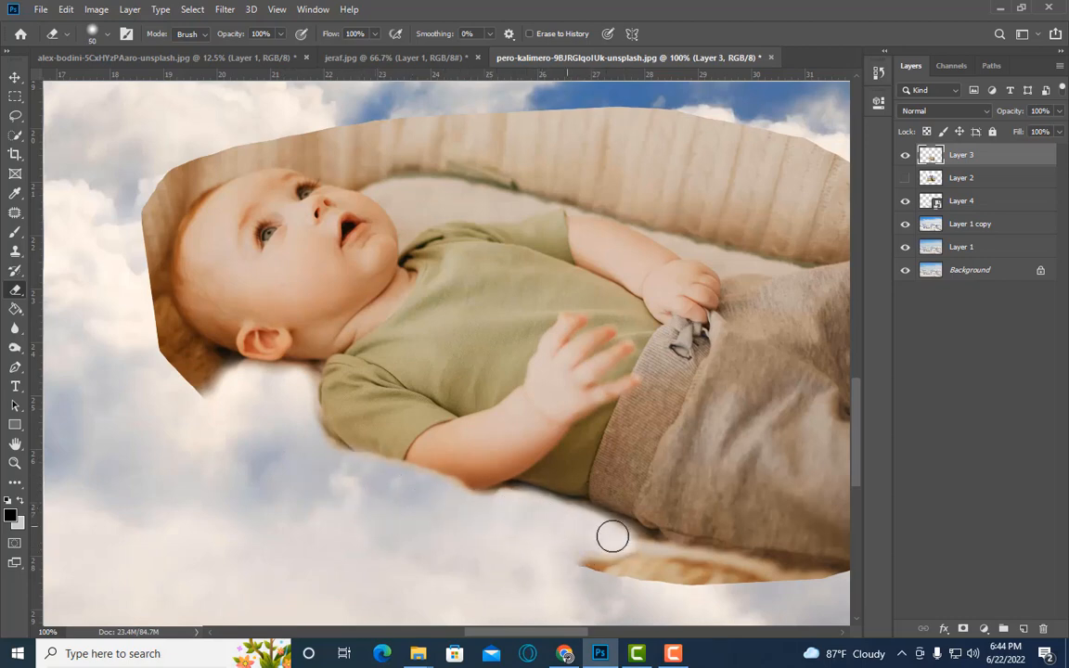
# Erase the remaining basket along the shirt hem and beneath the trousers, using eraser sizes between 25 and 45 px.
pyautogui.press('[')
pyautogui.press('[')
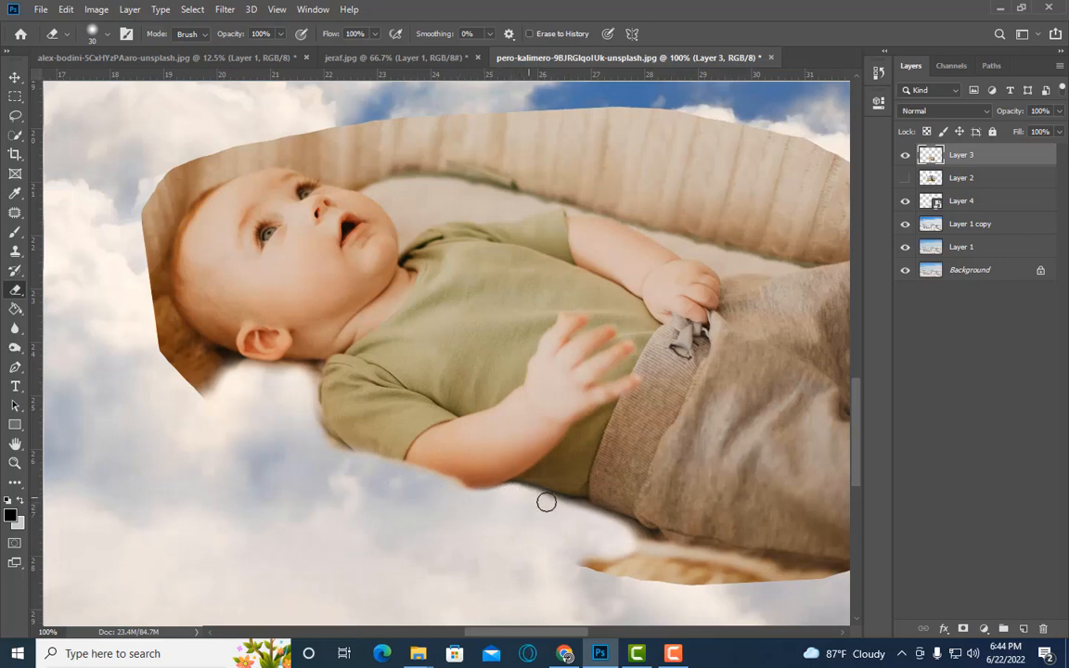
pyautogui.scroll(-1, 601, 516)
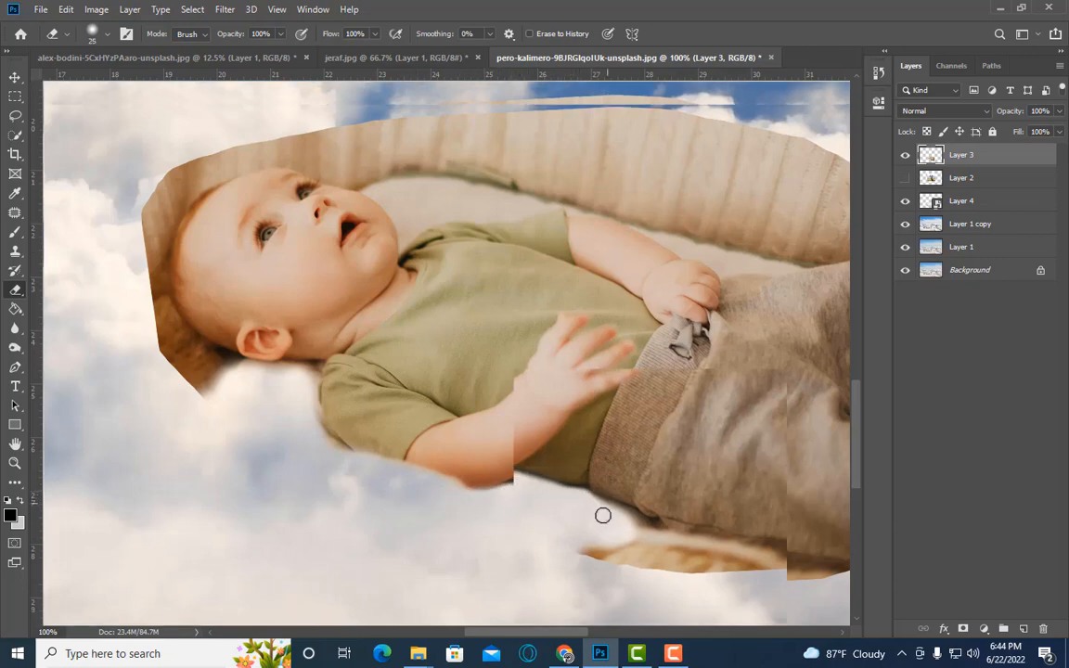
pyautogui.press(']')
pyautogui.press(']')
pyautogui.press(']')
pyautogui.press(']')
pyautogui.press(']')
pyautogui.press(']')
pyautogui.moveTo(573, 520)
pyautogui.mouseDown()
pyautogui.moveTo(649, 547)
pyautogui.moveTo(609, 509)
pyautogui.moveTo(669, 552)
pyautogui.mouseUp()
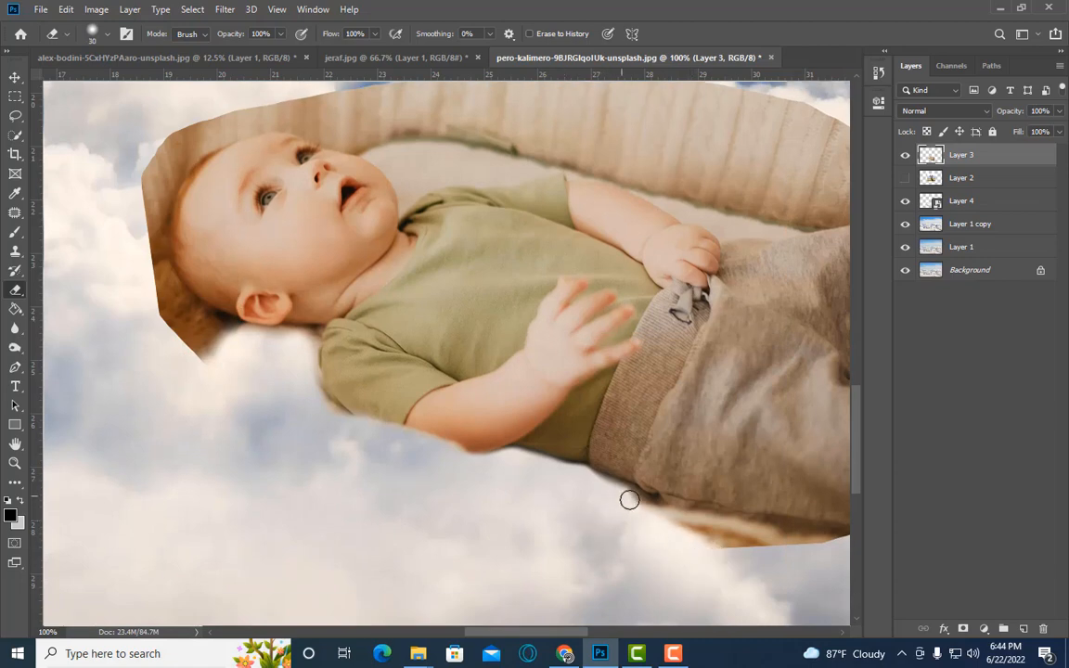
pyautogui.moveTo(629, 501)
pyautogui.mouseDown()
pyautogui.moveTo(766, 538)
pyautogui.moveTo(647, 511)
pyautogui.moveTo(733, 547)
pyautogui.mouseUp()
pyautogui.press('[')
pyautogui.hotkey('ctrl', '-')
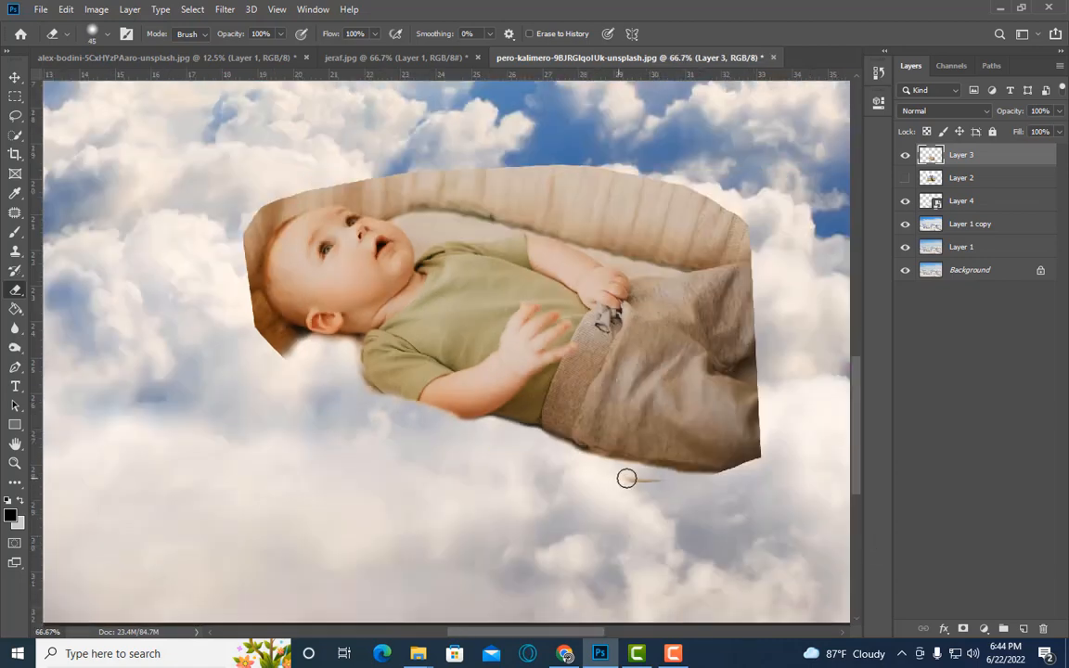
# Erase the basket behind the back of the baby's head with 20 and 25 px eraser sizes.
pyautogui.hotkey('ctrl', '+')
pyautogui.scroll(2, 231, 408)
pyautogui.press('[')
pyautogui.press('[')
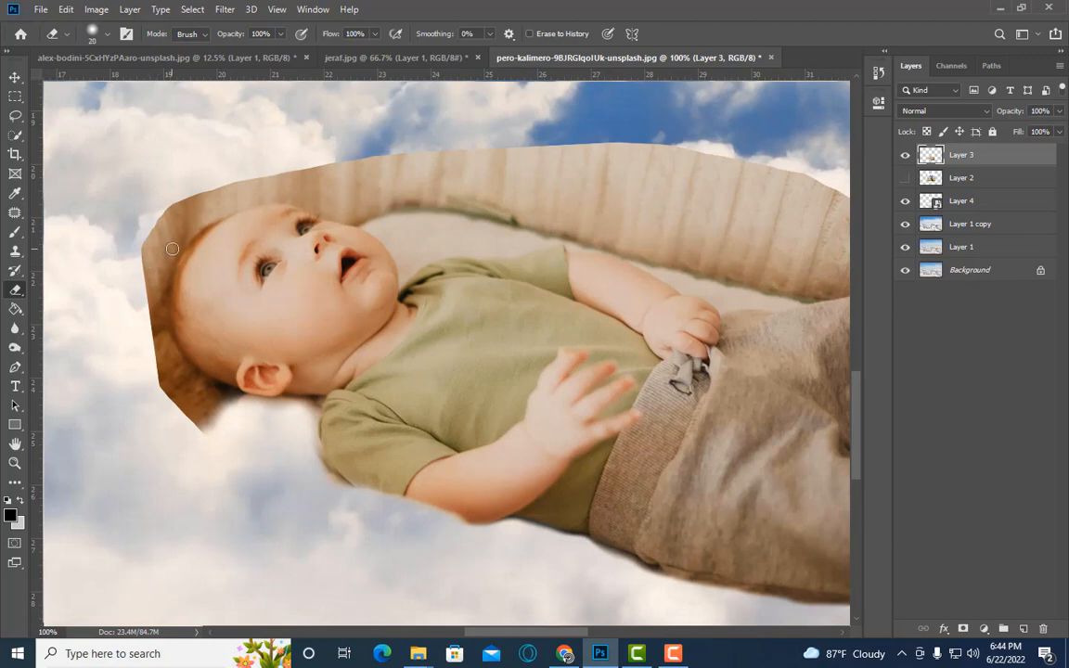
pyautogui.moveTo(172, 246)
pyautogui.mouseDown()
pyautogui.moveTo(148, 274)
pyautogui.moveTo(153, 236)
pyautogui.moveTo(147, 306)
pyautogui.mouseUp()
pyautogui.press(']')
pyautogui.scroll(-1, 165, 145)
pyautogui.moveTo(164, 146)
pyautogui.mouseDown()
pyautogui.moveTo(153, 331)
pyautogui.moveTo(179, 332)
pyautogui.moveTo(164, 302)
pyautogui.mouseUp()
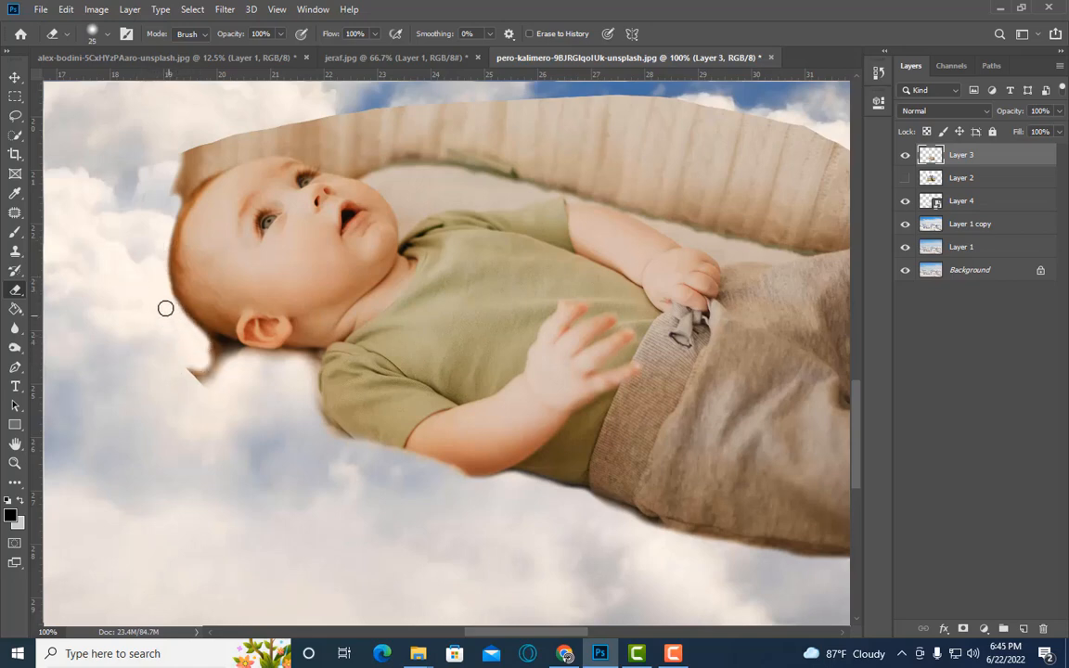
# Remove the leftover basket fragments below the baby's head and ear, enlarging the eraser to 35 px.
pyautogui.moveTo(211, 353); pyautogui.dragTo(208, 346)
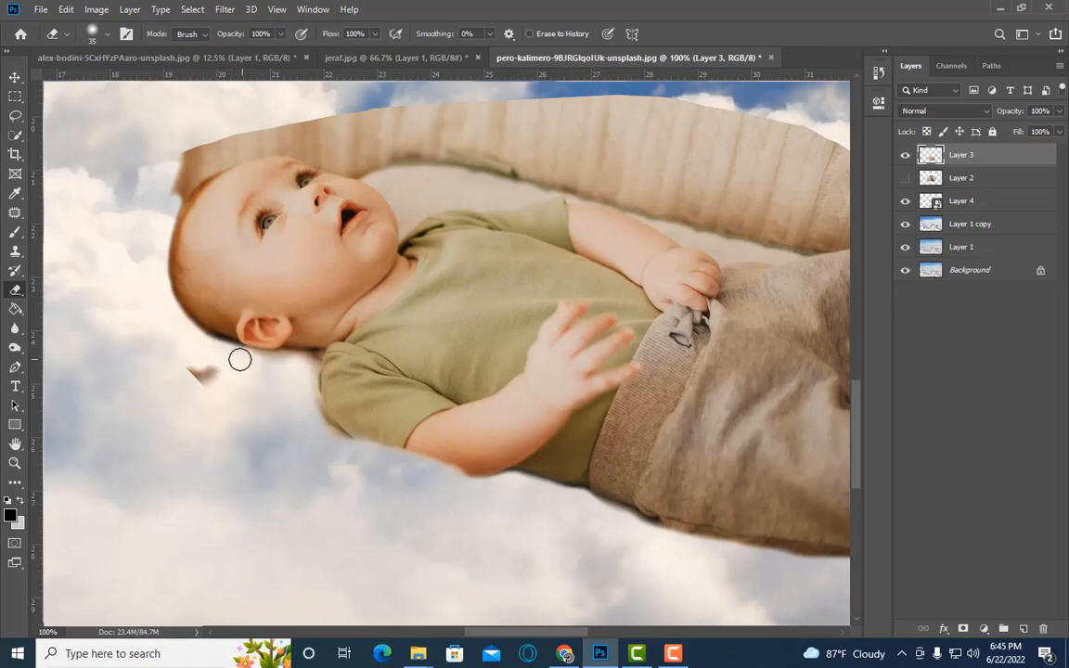
pyautogui.press(']')
pyautogui.press(']')
pyautogui.moveTo(195, 367); pyautogui.dragTo(214, 384)
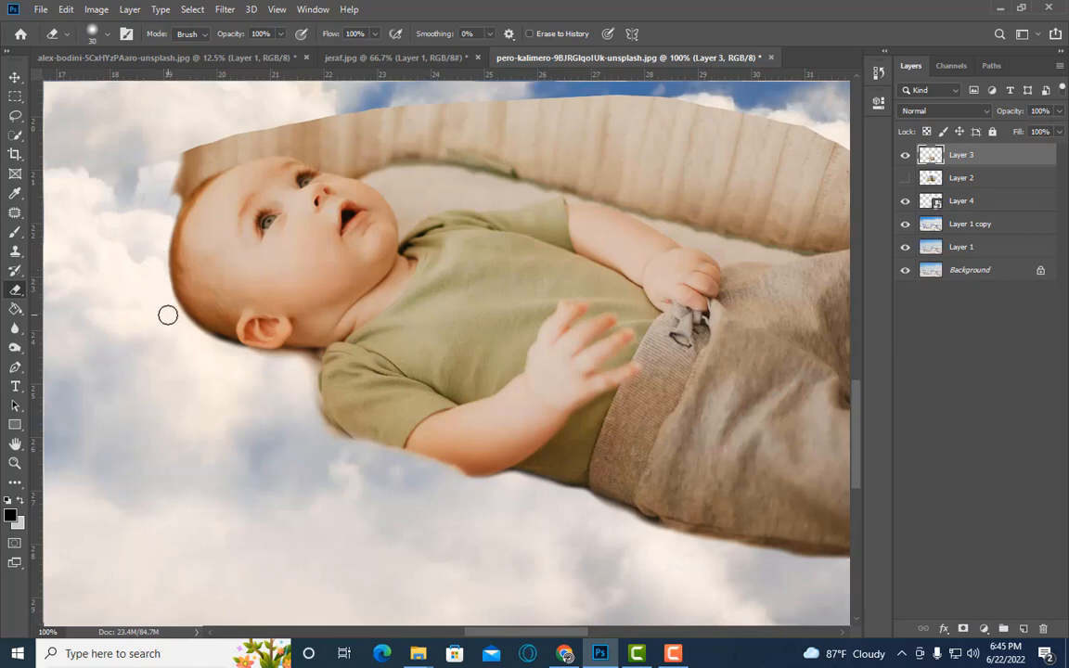
# Erase the basket around the top of the baby's head and forehead with 25 to 35 px eraser sizes.
pyautogui.scroll(2, 144, 259)
pyautogui.press(']')
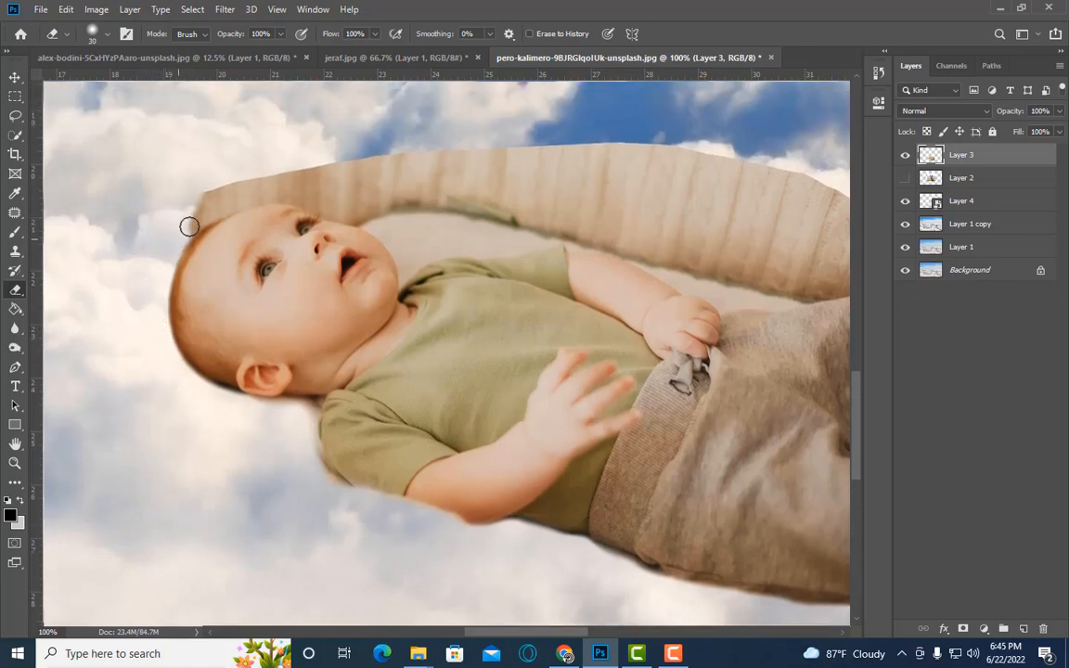
pyautogui.moveTo(188, 226)
pyautogui.mouseDown()
pyautogui.moveTo(213, 200)
pyautogui.moveTo(187, 223)
pyautogui.mouseUp()
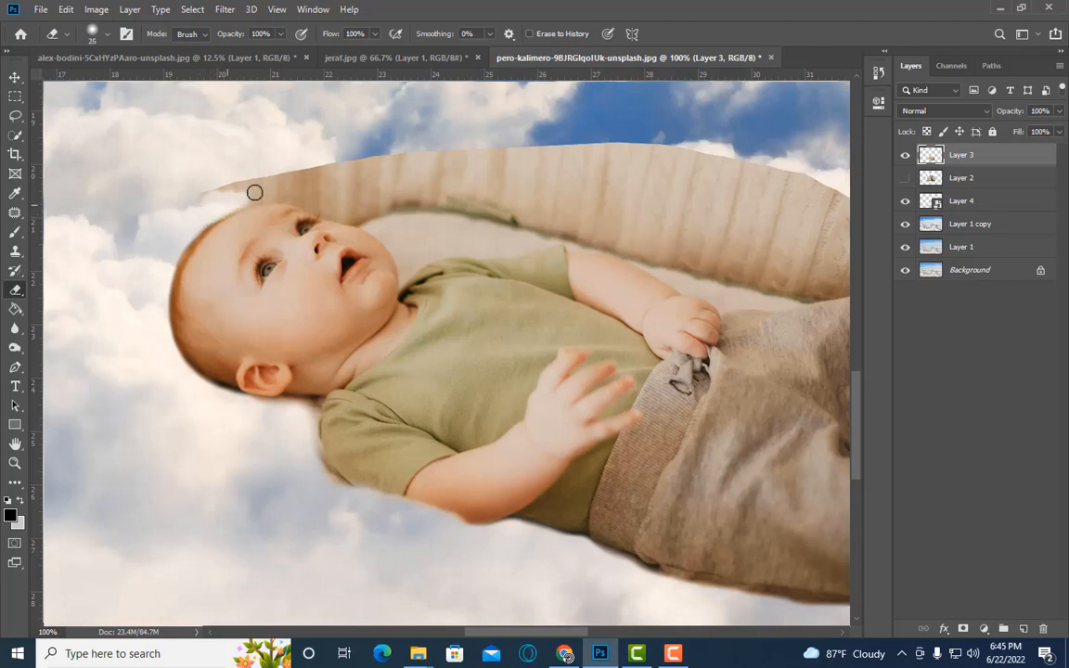
pyautogui.press(']')
pyautogui.moveTo(254, 192)
pyautogui.mouseDown()
pyautogui.moveTo(224, 187)
pyautogui.moveTo(286, 169)
pyautogui.moveTo(232, 202)
pyautogui.mouseUp()
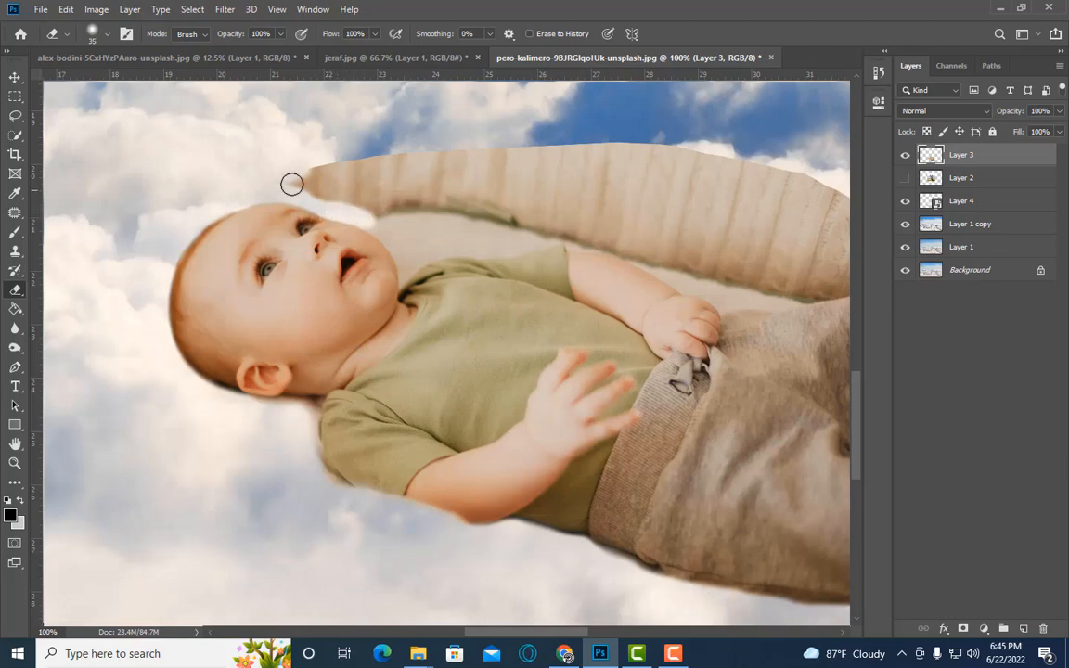
# Erase the upper basket lining above the baby's face and shirt, softening its upper edge across to the trousers.
pyautogui.press(']')
pyautogui.moveTo(291, 185)
pyautogui.mouseDown()
pyautogui.moveTo(390, 223)
pyautogui.moveTo(286, 164)
pyautogui.moveTo(392, 215)
pyautogui.moveTo(357, 168)
pyautogui.moveTo(397, 170)
pyautogui.moveTo(393, 218)
pyautogui.moveTo(375, 217)
pyautogui.moveTo(414, 249)
pyautogui.moveTo(480, 235)
pyautogui.moveTo(422, 251)
pyautogui.moveTo(544, 230)
pyautogui.moveTo(491, 236)
pyautogui.moveTo(410, 203)
pyautogui.moveTo(505, 213)
pyautogui.moveTo(447, 203)
pyautogui.moveTo(371, 157)
pyautogui.moveTo(440, 217)
pyautogui.moveTo(450, 154)
pyautogui.moveTo(497, 200)
pyautogui.moveTo(491, 149)
pyautogui.moveTo(741, 182)
pyautogui.moveTo(821, 205)
pyautogui.mouseUp()
pyautogui.press('[')
pyautogui.press(']')
pyautogui.press(']')
pyautogui.press(']')
pyautogui.press(']')
pyautogui.press(']')
pyautogui.press('[')
pyautogui.press('[')
pyautogui.press('[')
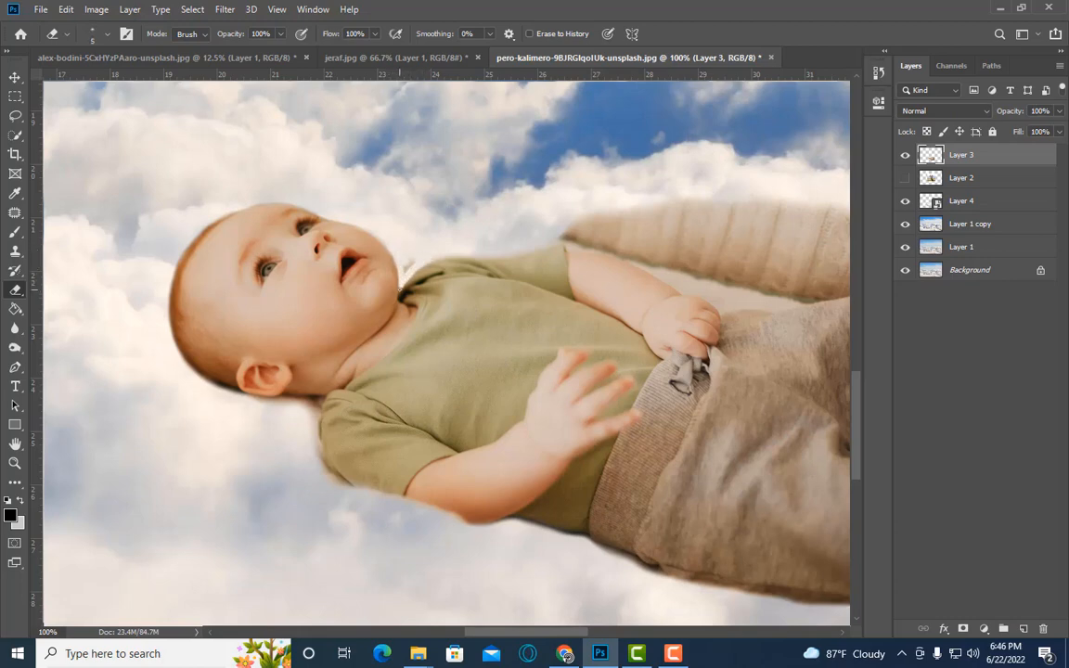
# Clean the leftover lining between the baby's chin and shirt collar with fine eraser sizes from 2 to 15 px.
pyautogui.scroll(3, 409, 266)
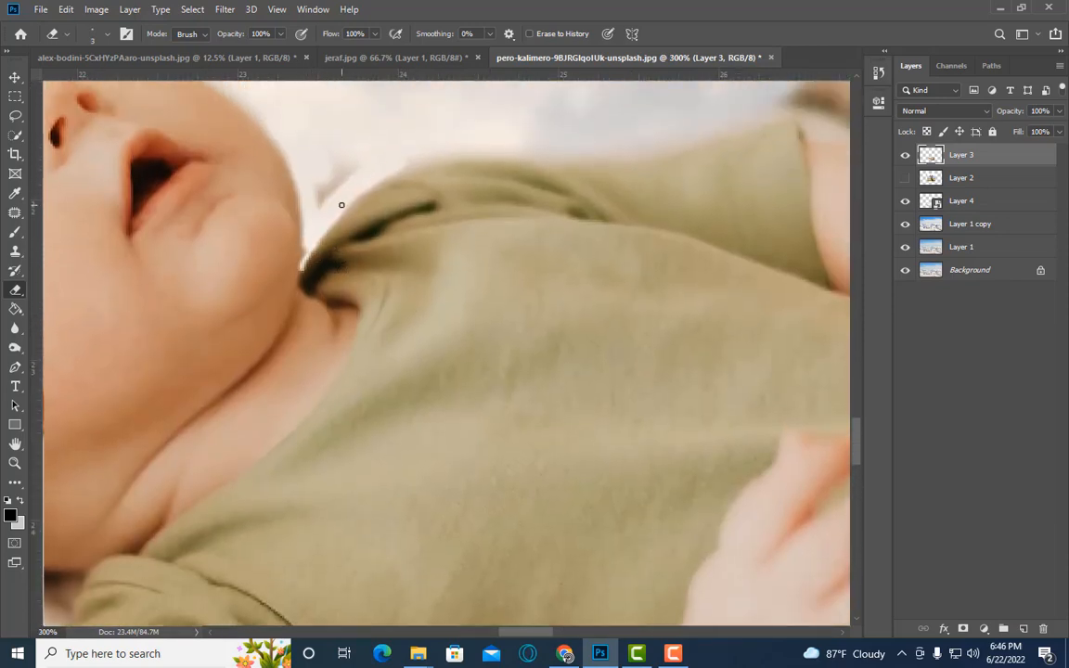
pyautogui.scroll(1, 341, 205)
pyautogui.scroll(-1, 307, 274)
pyautogui.scroll(1, 301, 271)
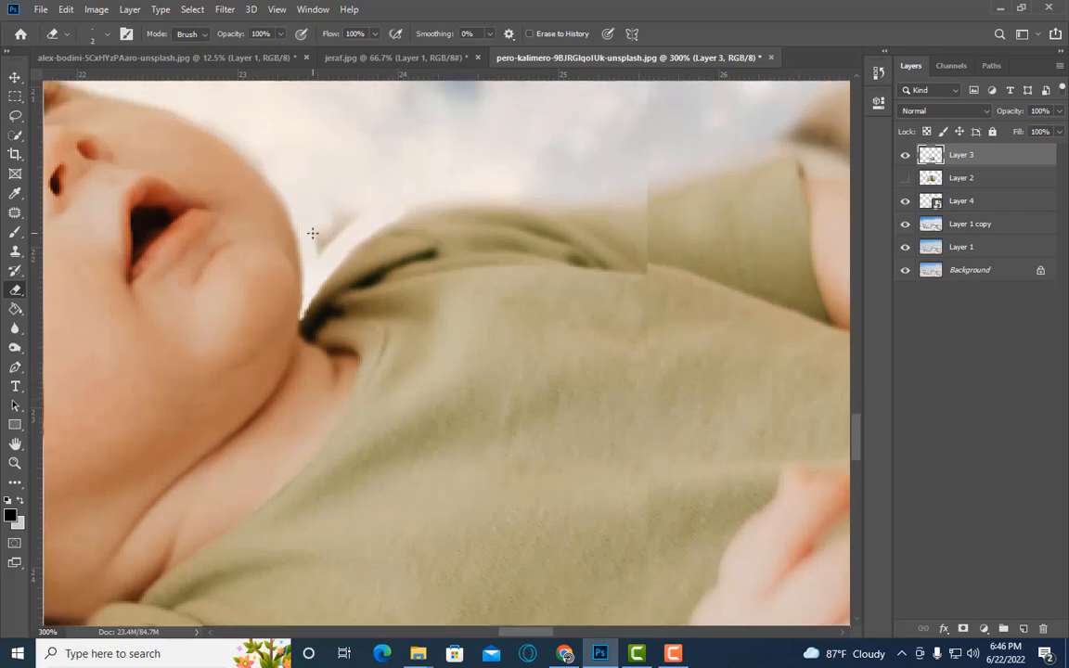
pyautogui.moveTo(346, 222); pyautogui.dragTo(328, 173)
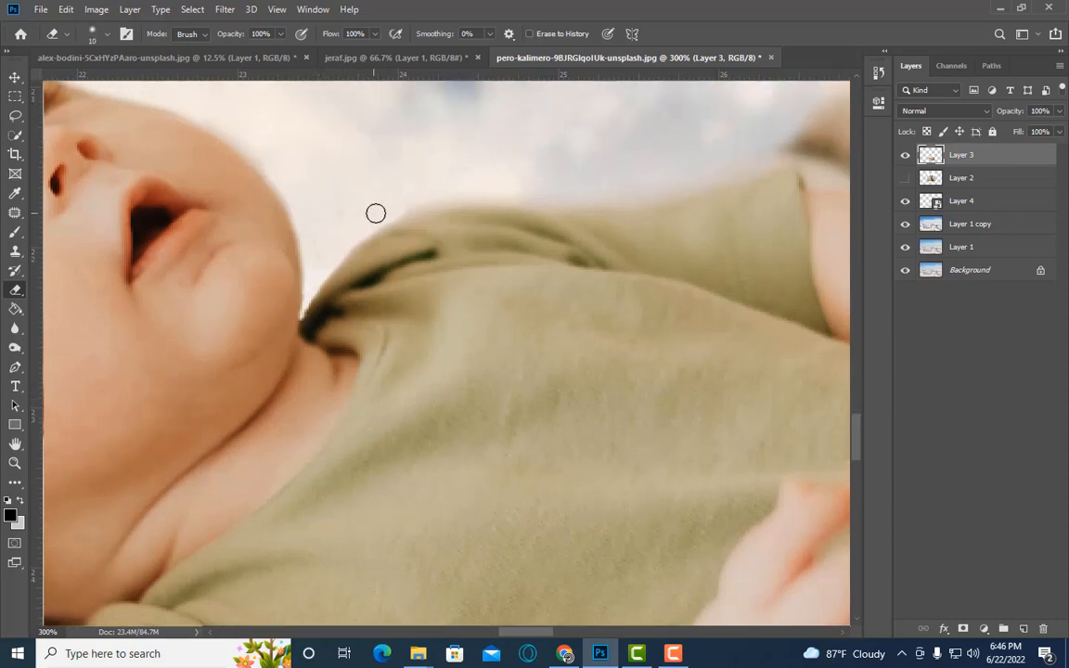
pyautogui.press(']')
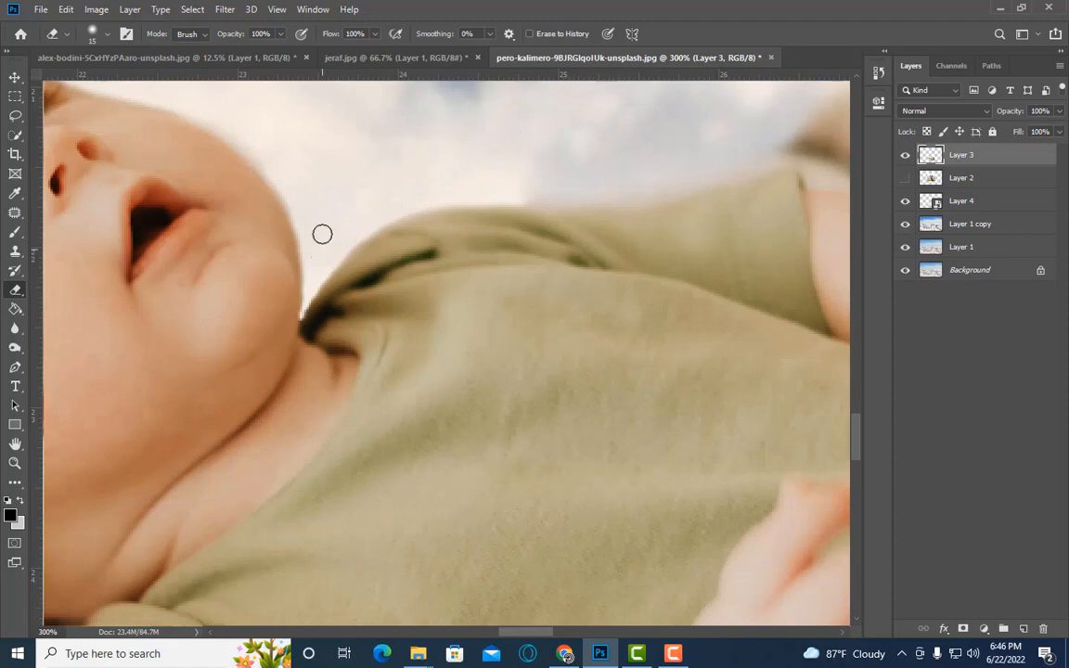
pyautogui.scroll(1, 195, 160)
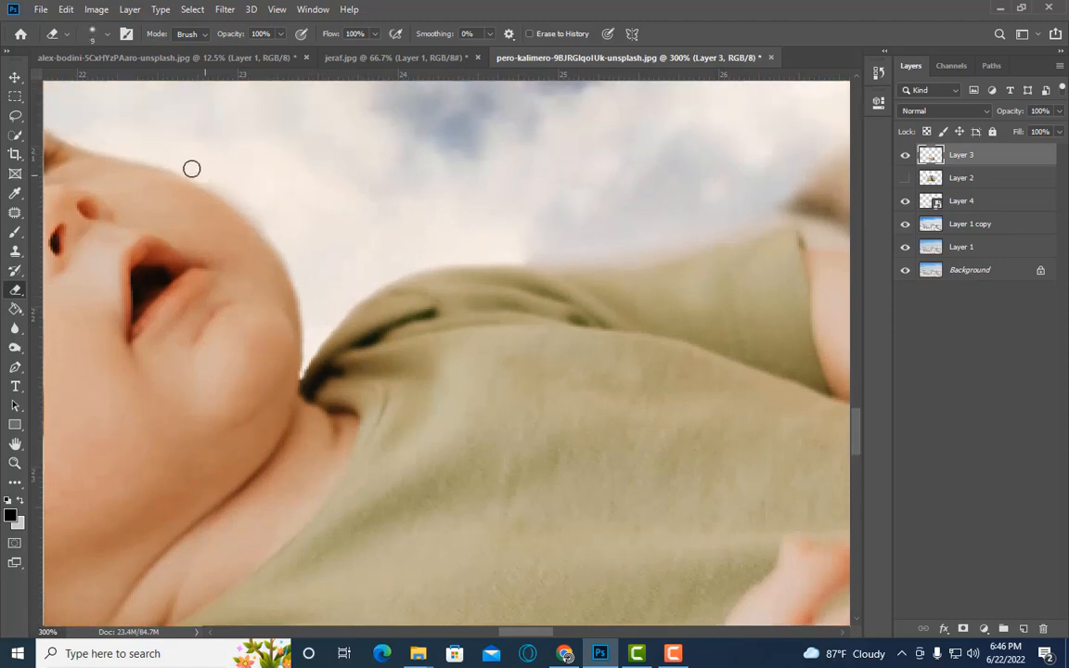
# Clean the shirt's shoulder edge and trim along the upper side of the forearm with 15 and 9 px eraser sizes.
pyautogui.hotkey('ctrl', '-')
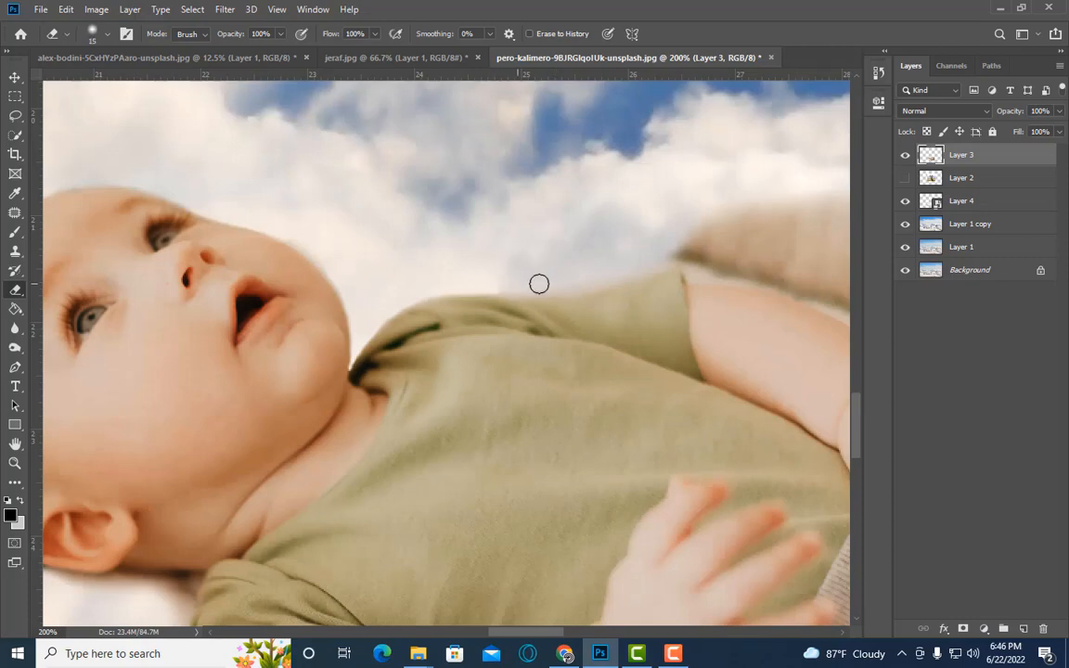
pyautogui.press(']')
pyautogui.hotkey('ctrl', '-')
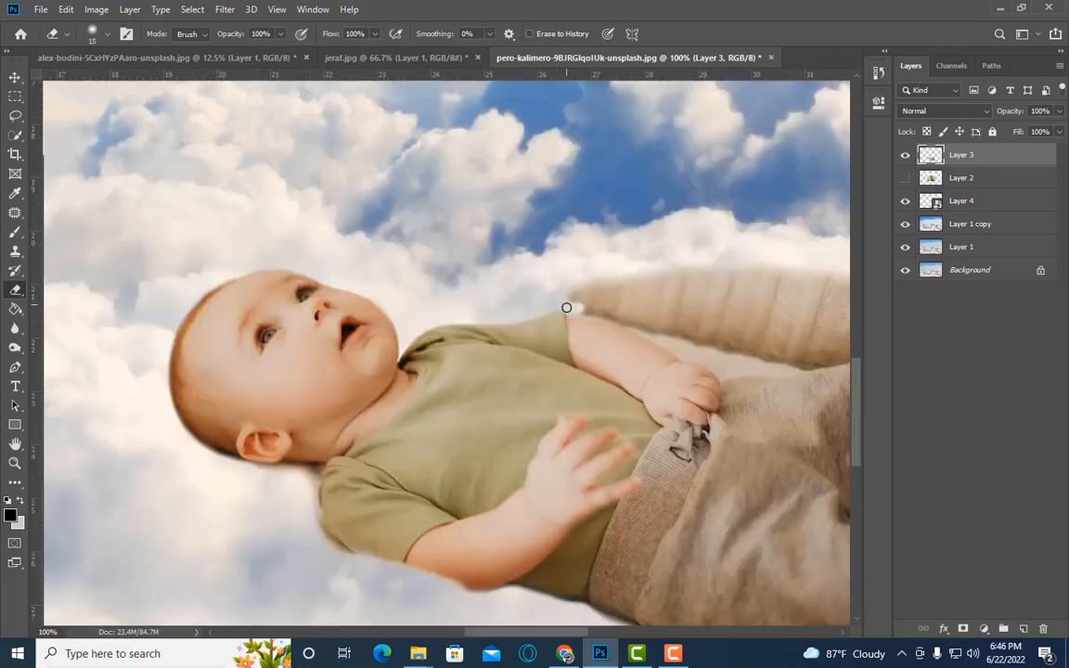
pyautogui.hotkey('ctrl', '+')
pyautogui.hscroll(10, 269, 275)
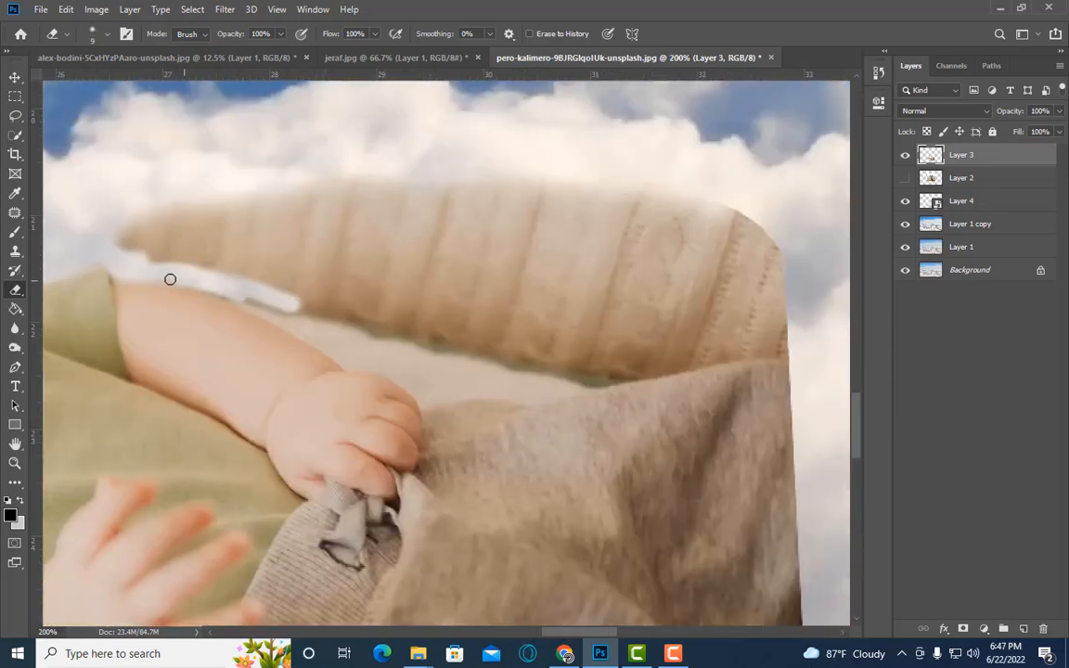
pyautogui.press('[')
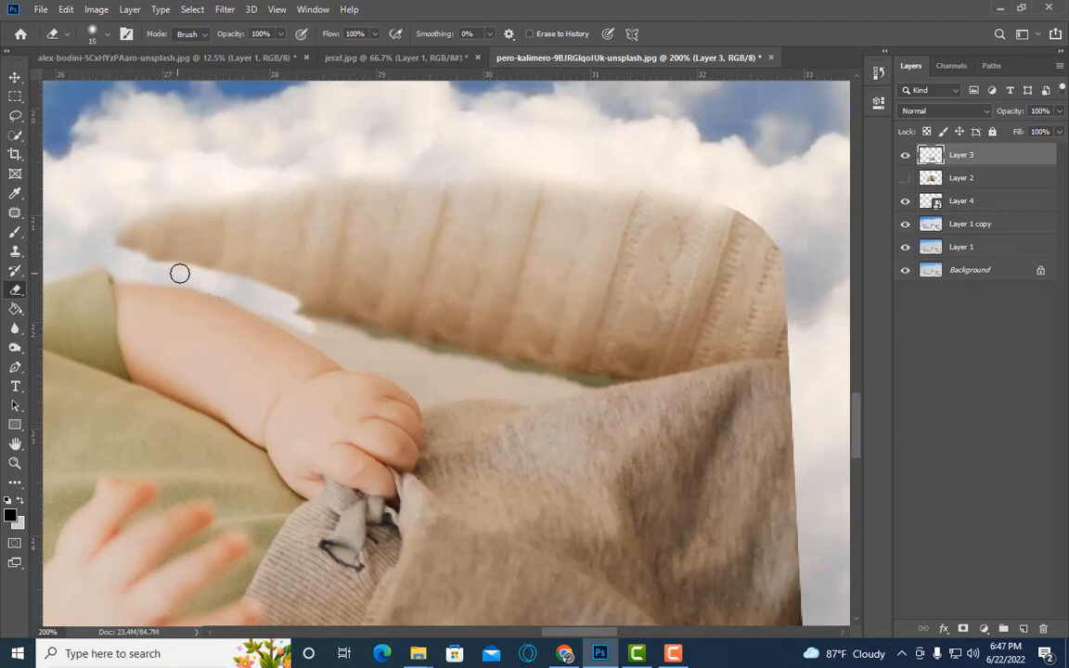
# Erase the basket lining above the baby's upper forearm with an enlarged soft eraser.
pyautogui.press(']')
pyautogui.press(']')
pyautogui.press(']')
pyautogui.press(']')
pyautogui.press(']')
pyautogui.press(']')
pyautogui.moveTo(101, 231)
pyautogui.mouseDown()
pyautogui.moveTo(339, 310)
pyautogui.moveTo(394, 313)
pyautogui.moveTo(367, 290)
pyautogui.moveTo(430, 258)
pyautogui.moveTo(325, 308)
pyautogui.mouseUp()
# Trim the background around the baby's upper hand with a 9 px eraser.
pyautogui.press('[')
pyautogui.press('[')
pyautogui.press('[')
pyautogui.press('[')
pyautogui.press('[')
pyautogui.press('[')
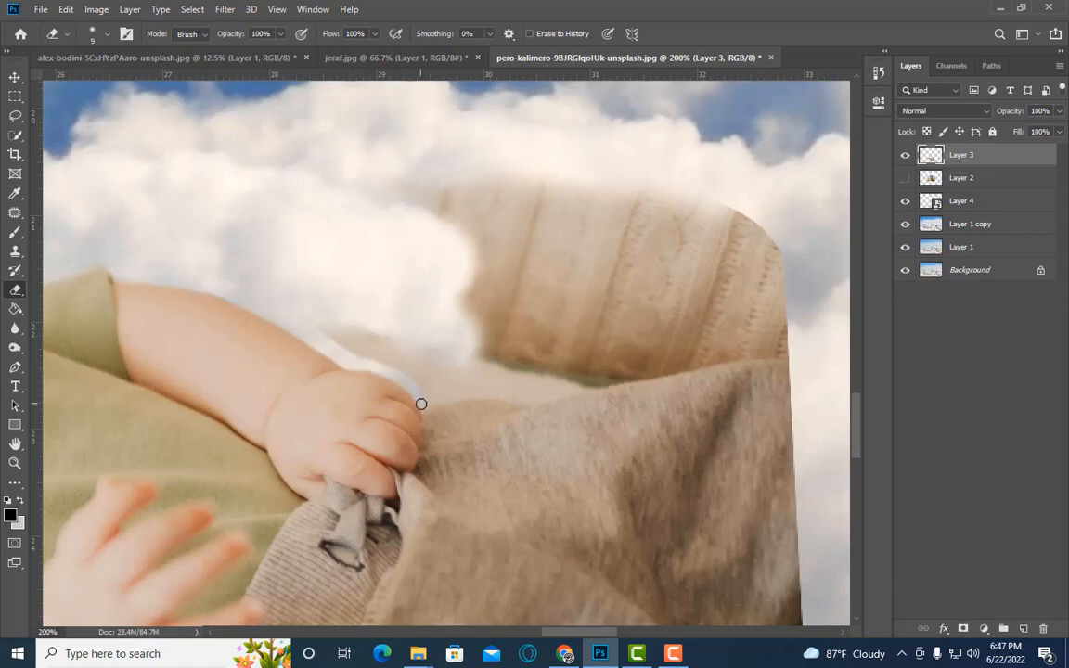
pyautogui.hotkey('ctrl', '+')
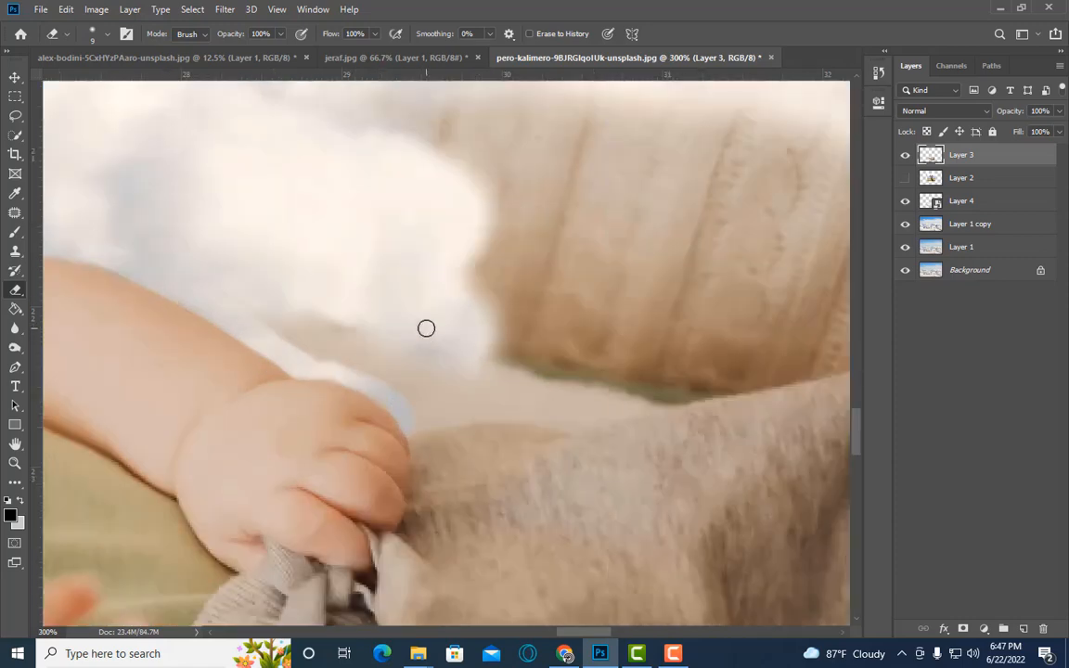
# Erase a thin outline around the knuckles and along the trousers' upper edge with 7 and 9 px eraser sizes.
pyautogui.scroll(-3, 356, 337)
pyautogui.press('p')
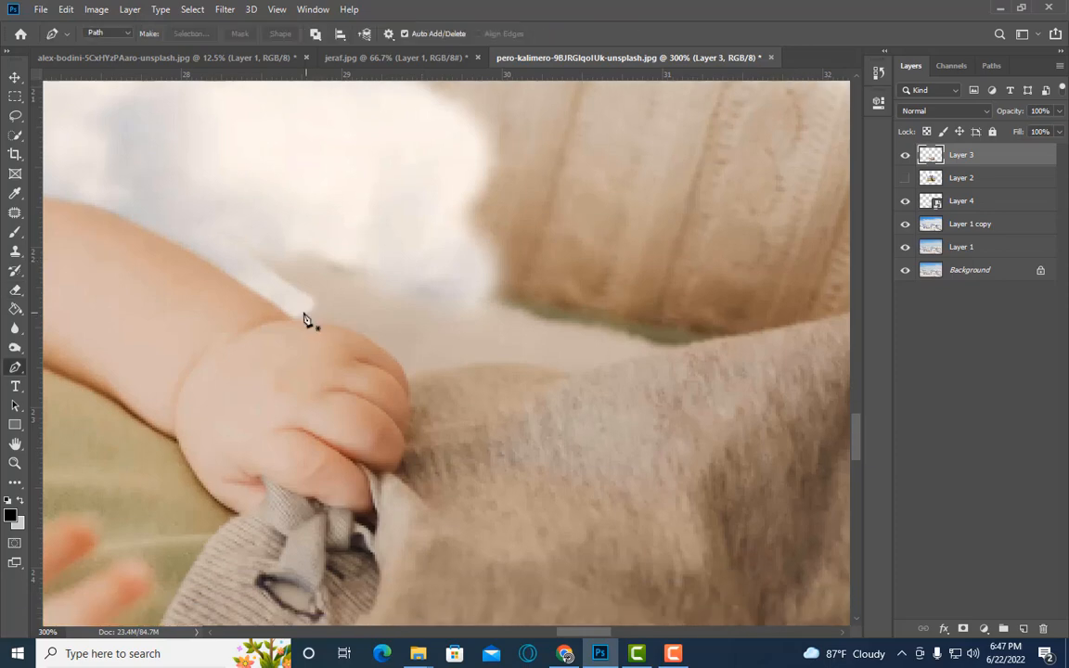
pyautogui.click(19, 290)
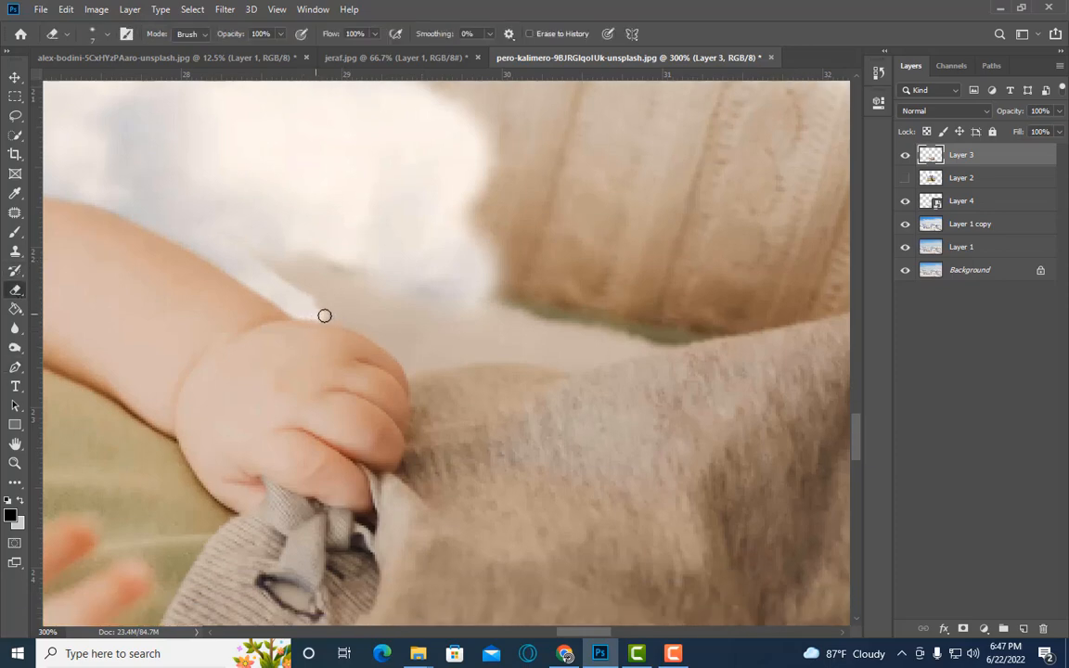
pyautogui.moveTo(449, 367)
pyautogui.mouseDown()
pyautogui.moveTo(596, 361)
pyautogui.moveTo(727, 322)
pyautogui.moveTo(592, 344)
pyautogui.moveTo(787, 316)
pyautogui.mouseUp()
pyautogui.hotkey('ctrl', '-')
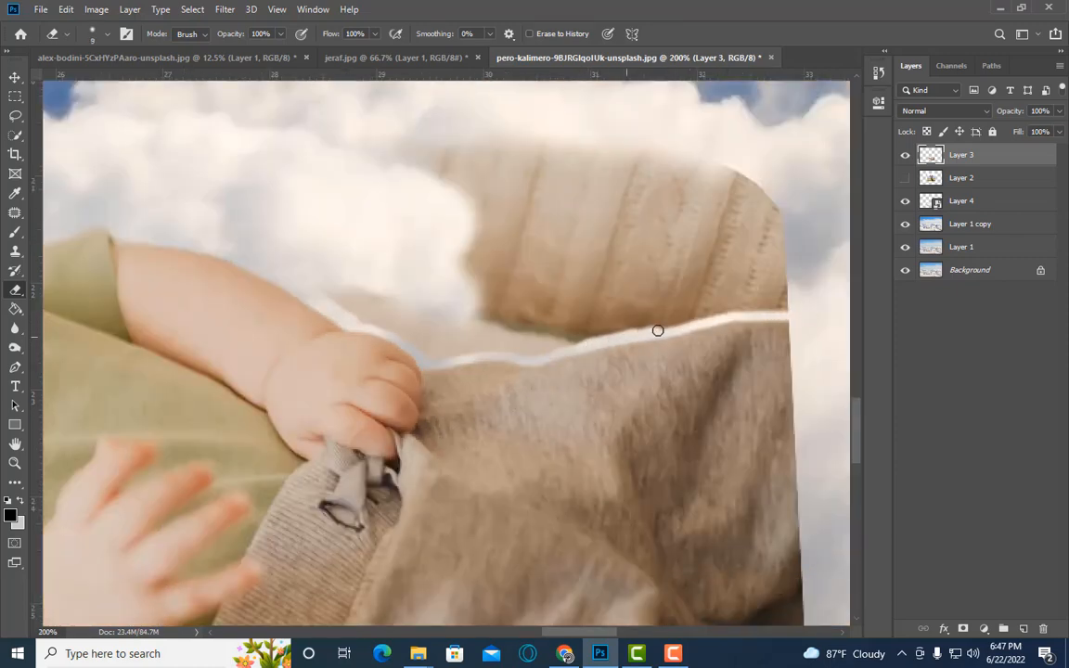
# Erase the lining strip along the trousers' upper edge, and lasso and delete the leftover knitted piece above it.
pyautogui.moveTo(783, 309); pyautogui.dragTo(527, 356)
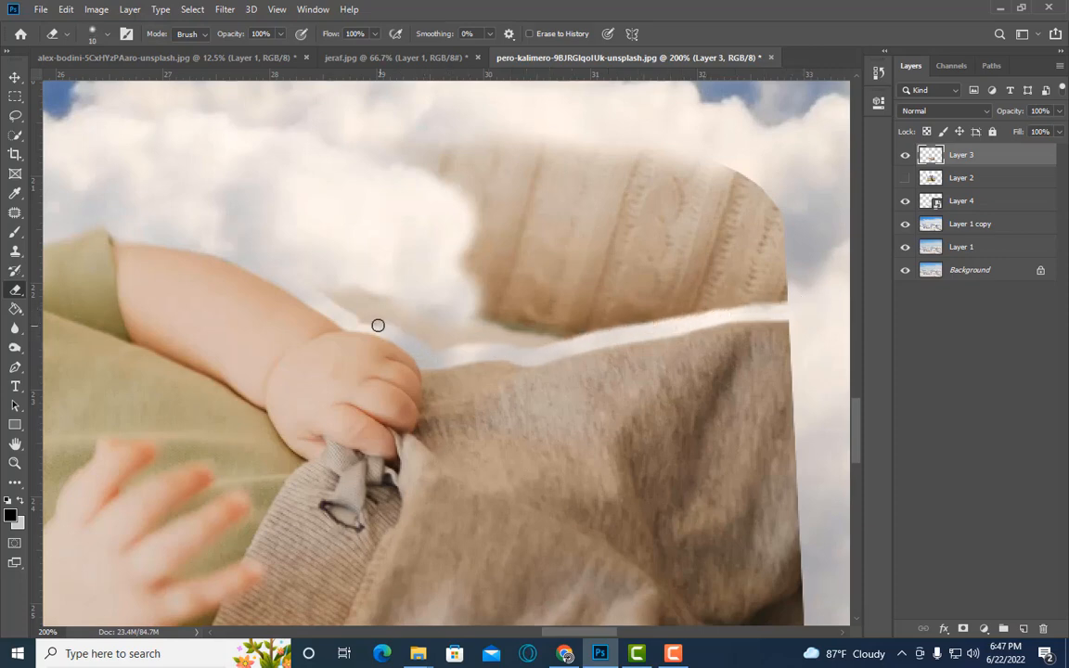
pyautogui.moveTo(332, 287)
pyautogui.mouseDown()
pyautogui.moveTo(440, 344)
pyautogui.moveTo(556, 339)
pyautogui.moveTo(703, 304)
pyautogui.mouseUp()
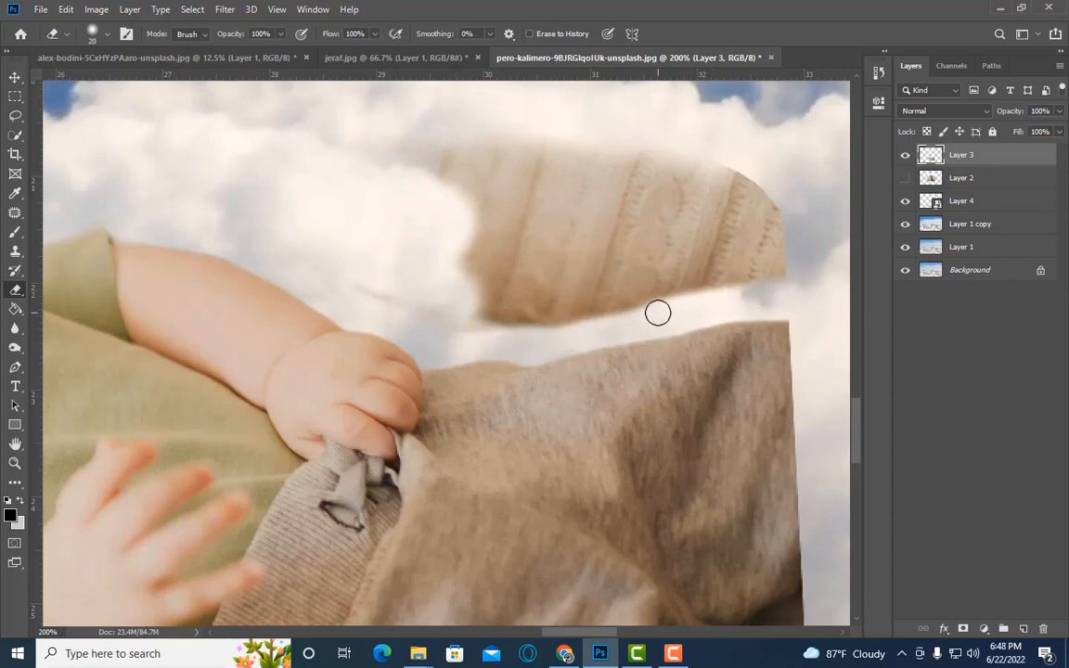
pyautogui.hotkey('ctrl', '-')
pyautogui.click(15, 115)
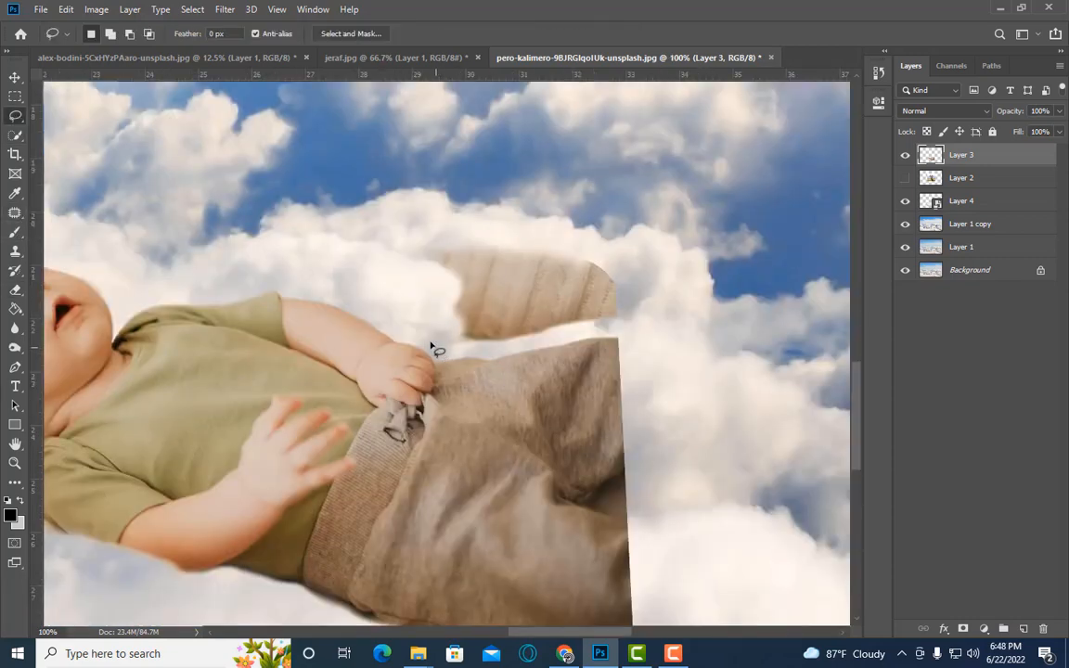
pyautogui.moveTo(431, 346)
pyautogui.mouseDown()
pyautogui.moveTo(659, 133)
pyautogui.moveTo(630, 330)
pyautogui.mouseUp()
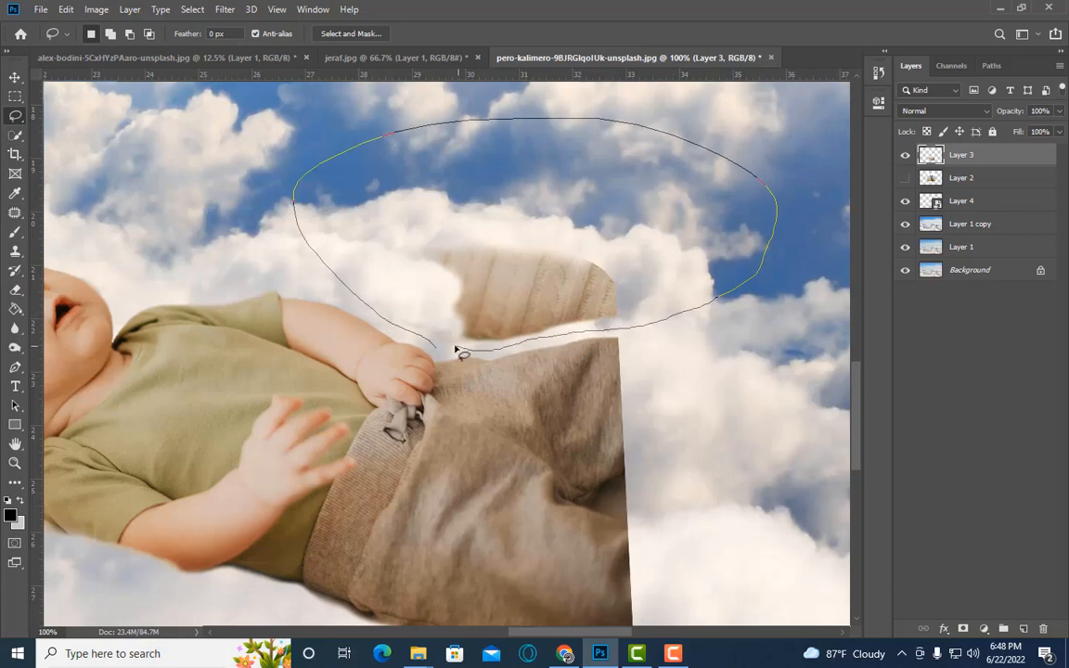
pyautogui.moveTo(455, 350); pyautogui.dragTo(461, 353)
pyautogui.press('Delete')
pyautogui.hotkey('ctrl', 'd')
pyautogui.hotkey('ctrl', '-')
pyautogui.hotkey('ctrl', '-')
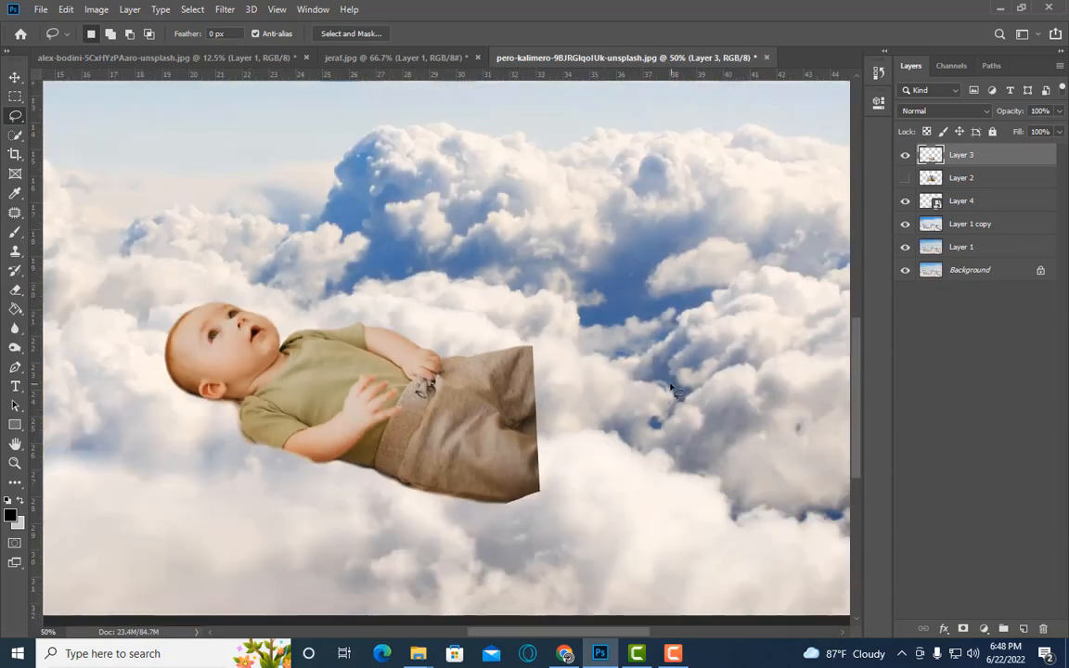
# Lasso a cloud area beside the trousers' cut end and copy it from Layer 1 copy to a new layer.
pyautogui.scroll(-2, 609, 371)
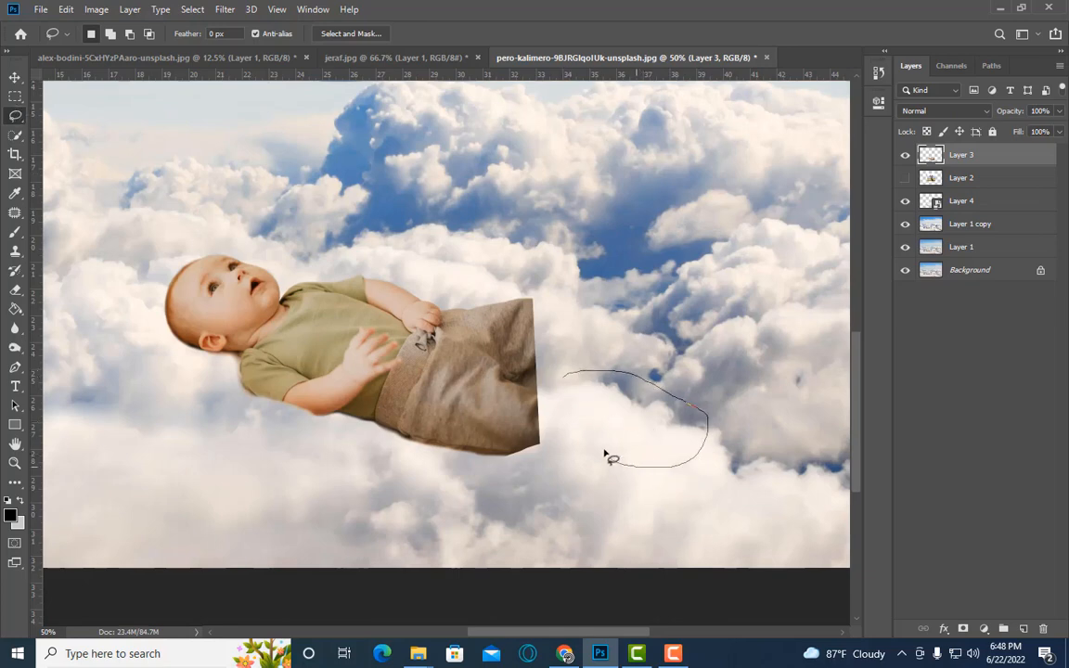
pyautogui.moveTo(613, 459); pyautogui.dragTo(550, 383)
pyautogui.click(965, 200)
pyautogui.hotkey('ctrl', 'j')
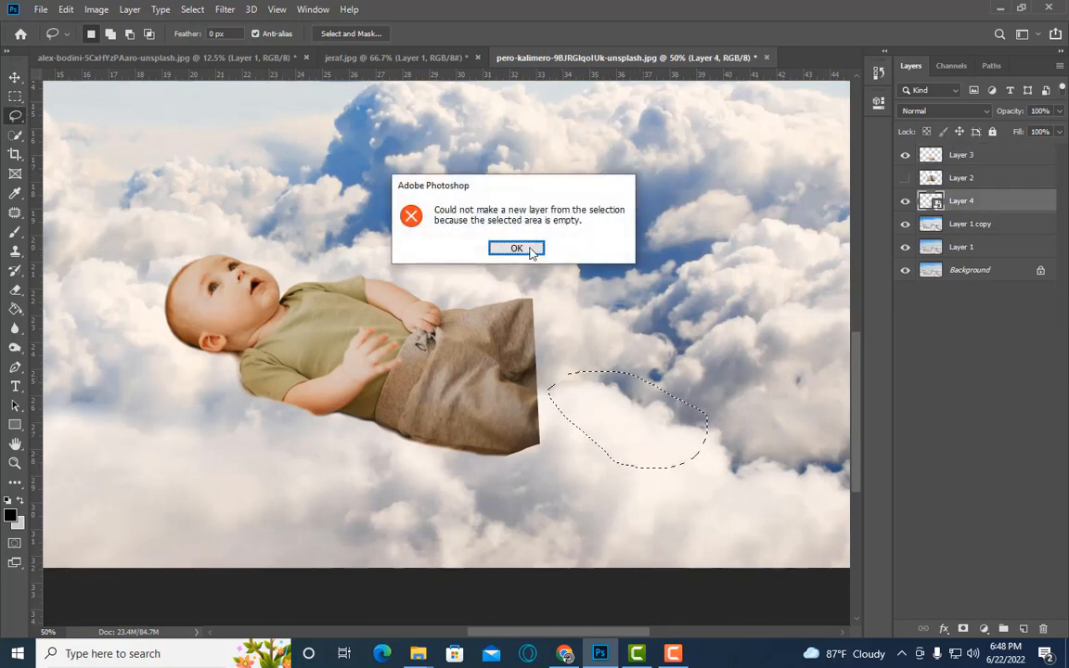
pyautogui.click(517, 249)
pyautogui.click(973, 225)
pyautogui.hotkey('ctrl', 'j')
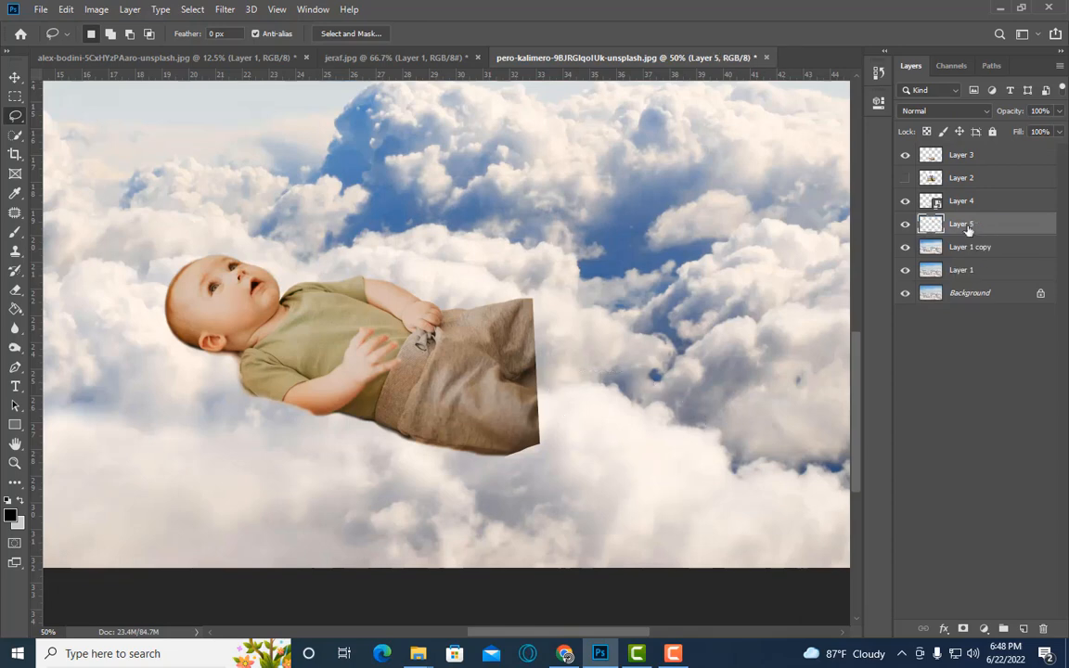
# Move the copied cloud layer to the top of the layer stack and convert it to a smart object.
pyautogui.moveTo(967, 228); pyautogui.dragTo(963, 158)
pyautogui.rightClick(962, 158)
pyautogui.click(817, 215)
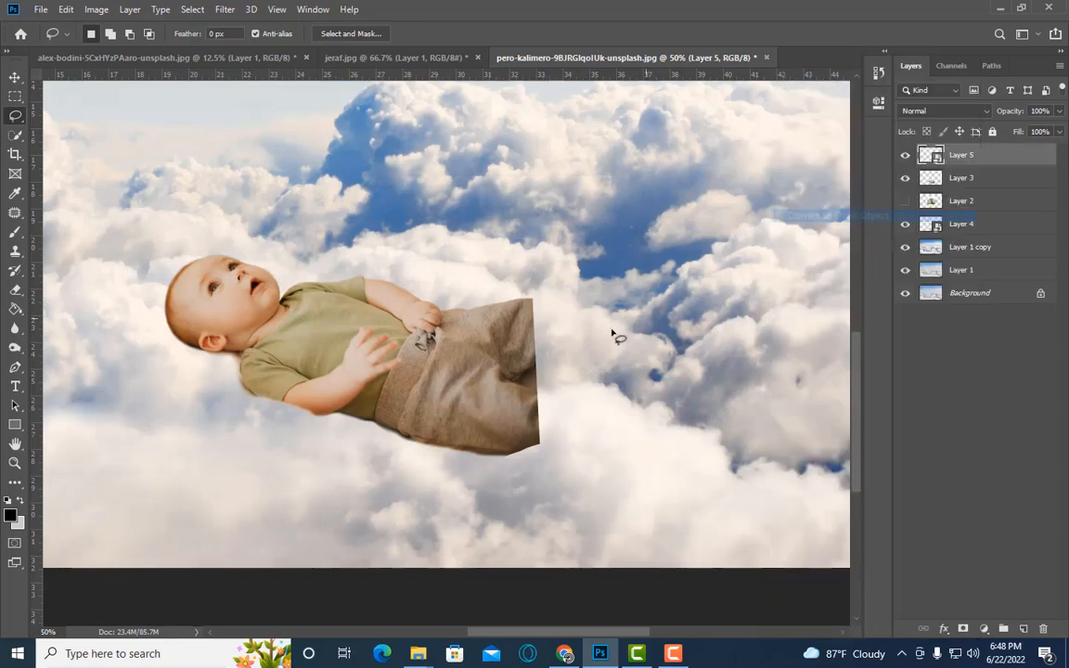
# Move the cloud patch under the baby's lower arm.
pyautogui.hotkey('ctrl', 't')
pyautogui.moveTo(602, 444); pyautogui.dragTo(294, 451)
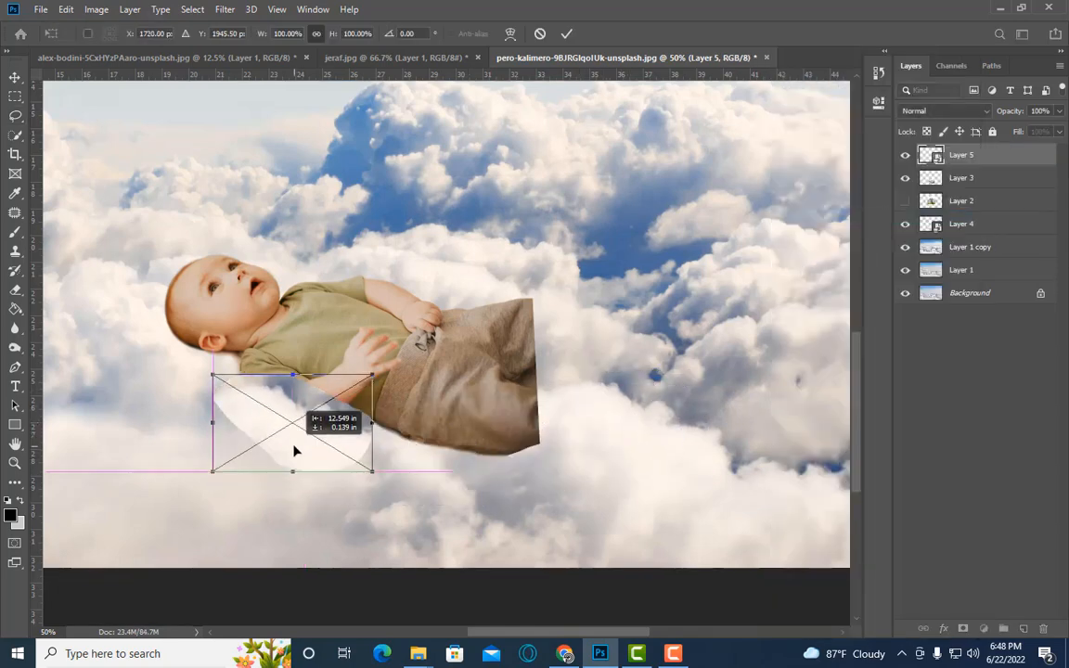
pyautogui.press('Return')
# Enlarge the cloud patch to about 128% by 132% and rotate it about -8° along the baby's lower side.
pyautogui.press('l')
pyautogui.hotkey('ctrl', 't')
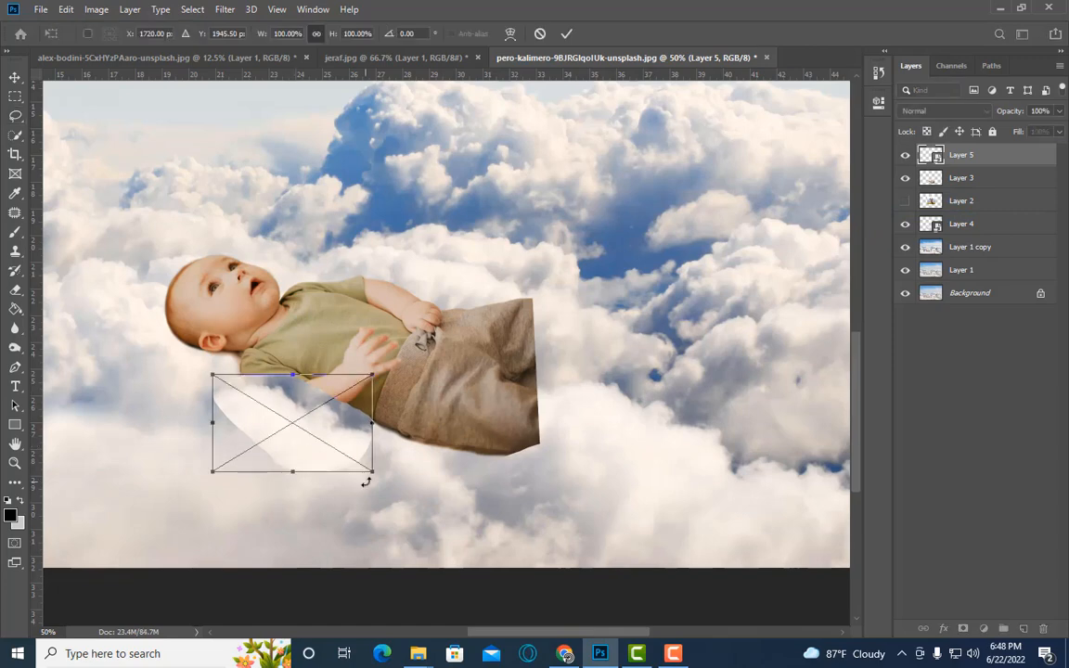
pyautogui.moveTo(372, 472); pyautogui.dragTo(395, 488)
pyautogui.moveTo(339, 423); pyautogui.dragTo(334, 436)
pyautogui.moveTo(446, 473); pyautogui.dragTo(448, 450)
pyautogui.moveTo(336, 452)
pyautogui.mouseDown()
pyautogui.moveTo(353, 458)
pyautogui.moveTo(341, 459)
pyautogui.mouseUp()
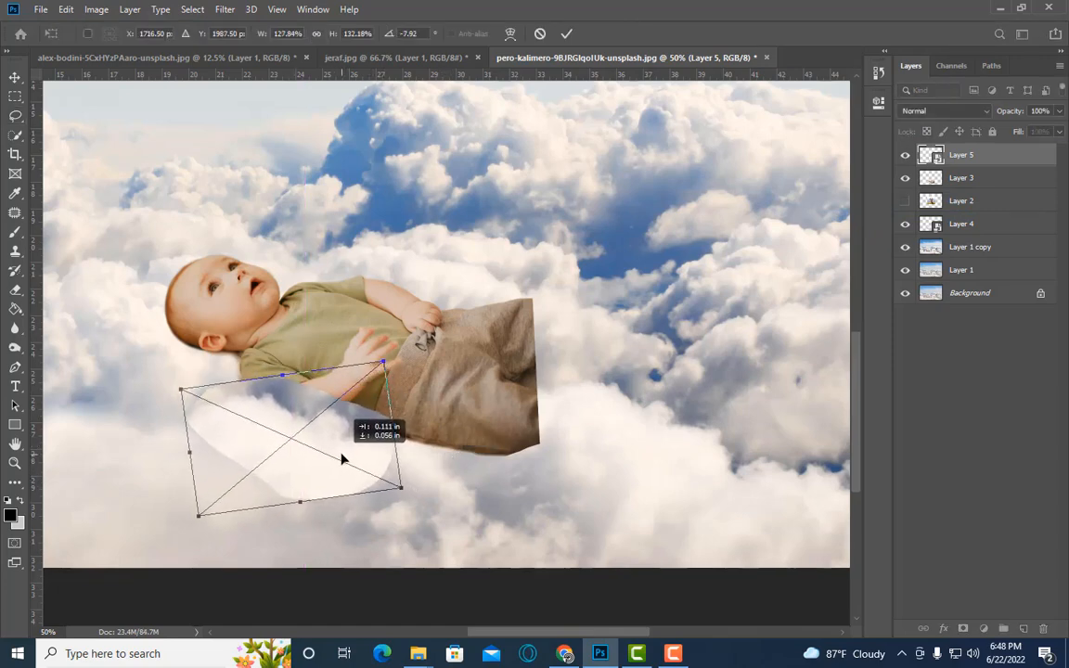
pyautogui.press('Return')
# Rasterize the cloud patch layer and blend its hard outer edges into the sky with a 125 to 175 px soft eraser.
pyautogui.rightClick(989, 155)
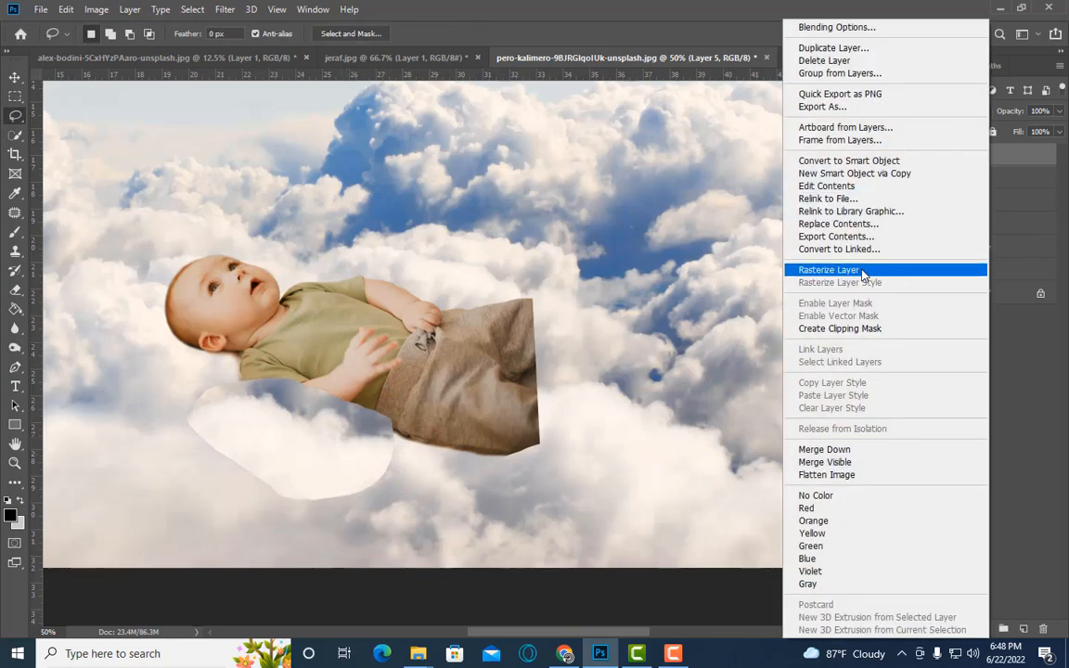
pyautogui.click(817, 266)
pyautogui.press('e')
pyautogui.press(']')
pyautogui.press(']')
pyautogui.press(']')
pyautogui.press(']')
pyautogui.press(']')
pyautogui.press(']')
pyautogui.press(']')
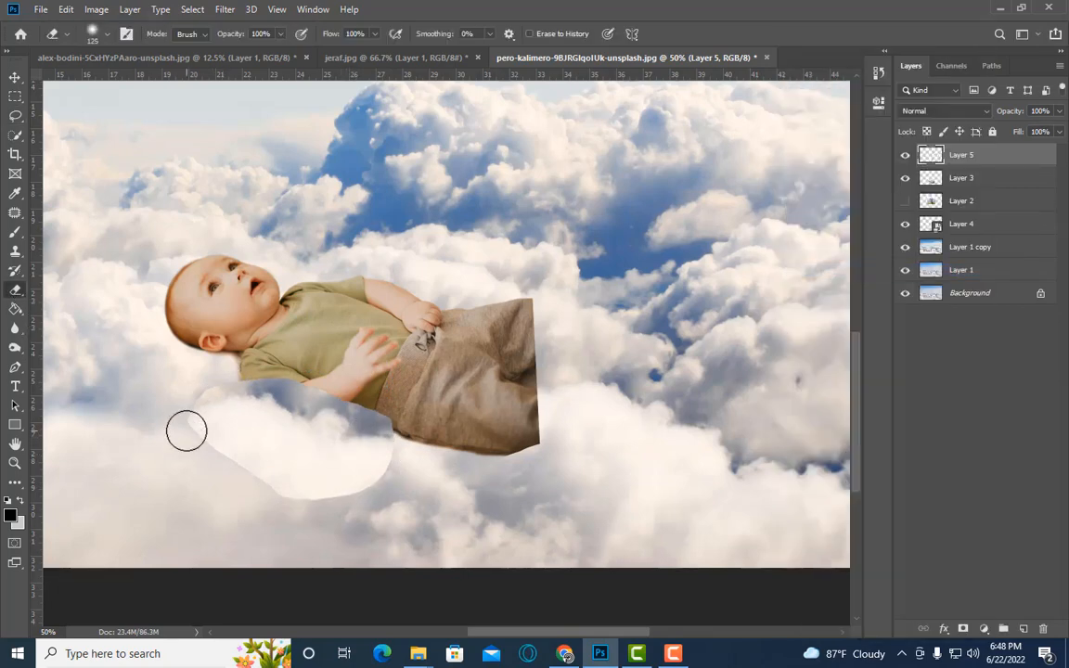
pyautogui.moveTo(187, 431)
pyautogui.mouseDown()
pyautogui.moveTo(234, 473)
pyautogui.moveTo(326, 494)
pyautogui.moveTo(407, 473)
pyautogui.moveTo(373, 428)
pyautogui.mouseUp()
pyautogui.press(']')
pyautogui.press(']')
pyautogui.press(']')
pyautogui.press('[')
pyautogui.press('[')
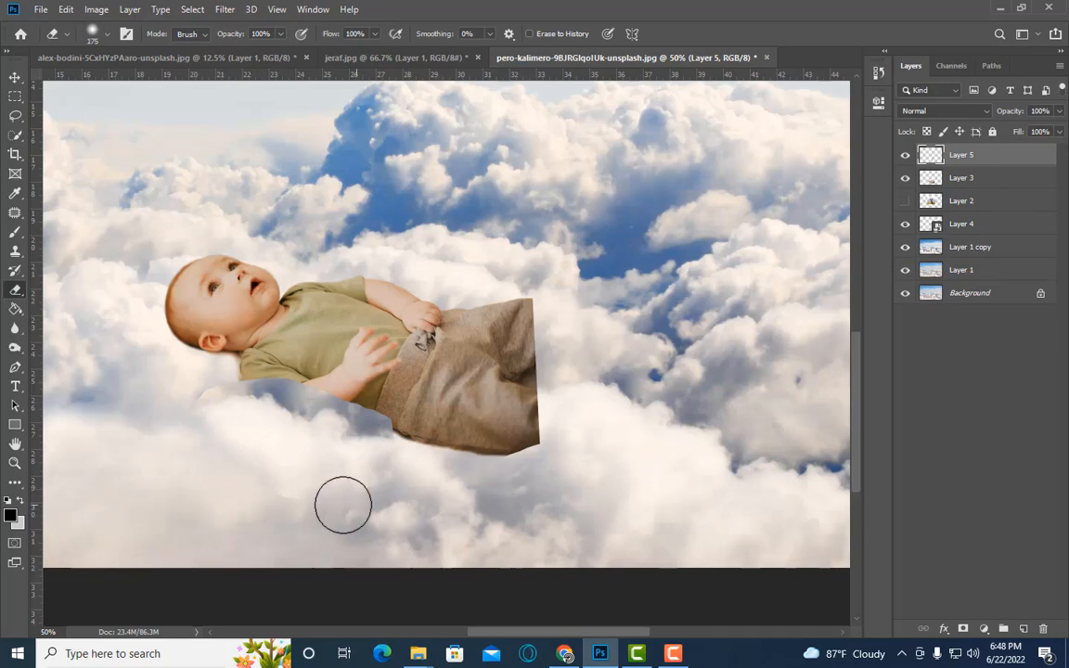
# Erase the parts of the cloud patch covering the sleeve, forearm and shirt hem with the eraser reduced to 40–50 px.
pyautogui.press('[')
pyautogui.press('[')
pyautogui.press('[')
pyautogui.press('[')
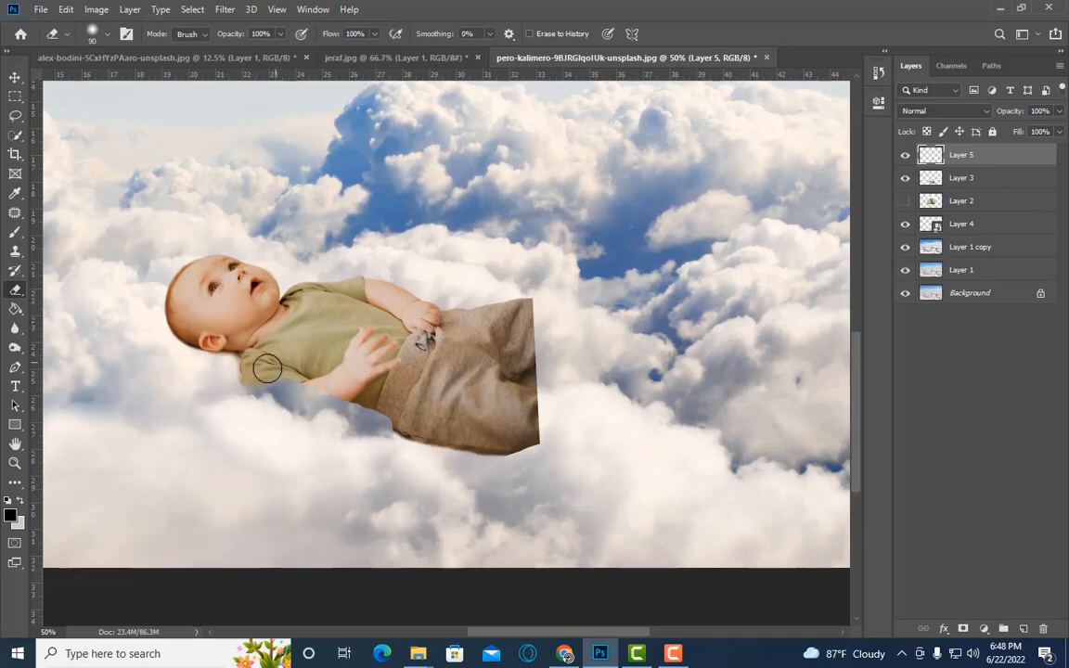
pyautogui.hotkey('ctrl', '+')
pyautogui.press('[')
pyautogui.press('[')
pyautogui.press('[')
pyautogui.press('[')
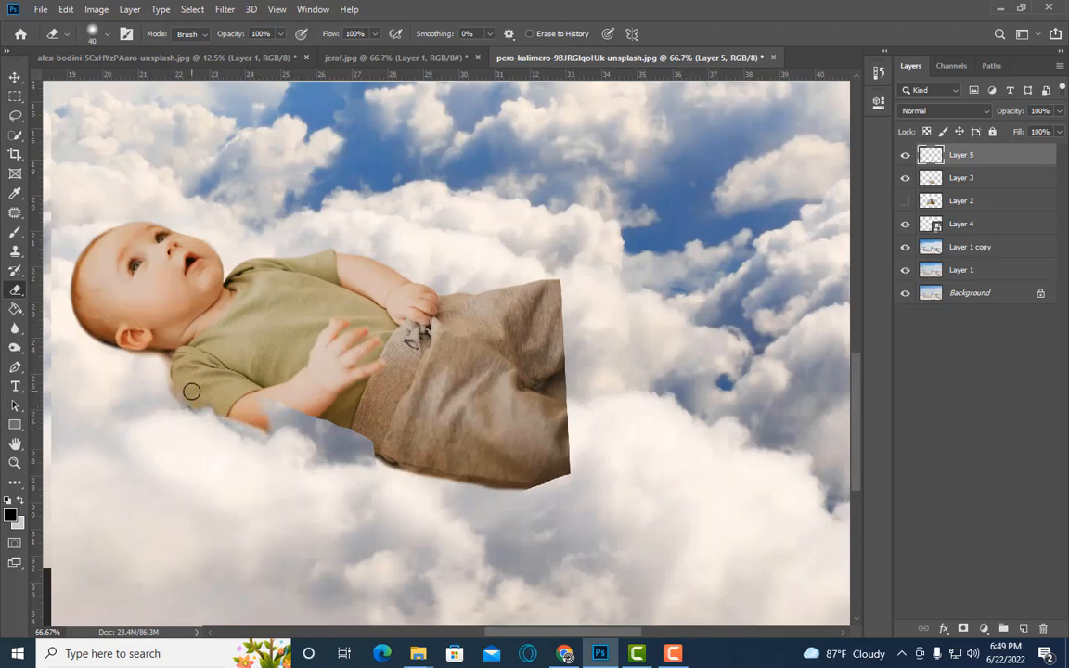
pyautogui.moveTo(253, 402)
pyautogui.mouseDown()
pyautogui.moveTo(292, 410)
pyautogui.moveTo(344, 448)
pyautogui.moveTo(312, 420)
pyautogui.mouseUp()
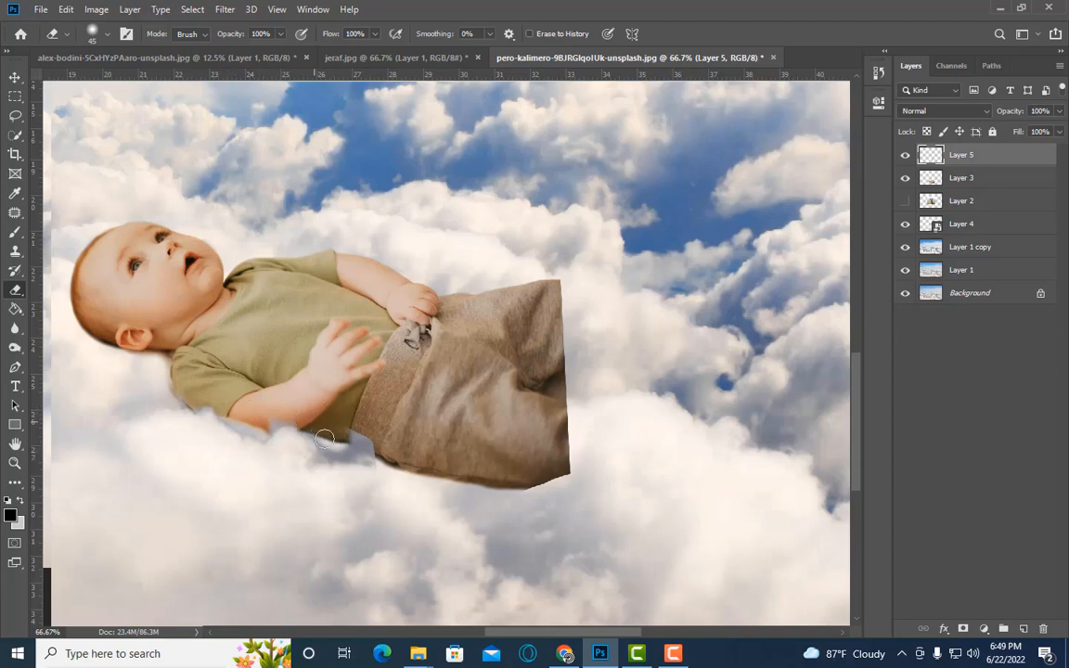
pyautogui.moveTo(336, 459); pyautogui.dragTo(338, 449)
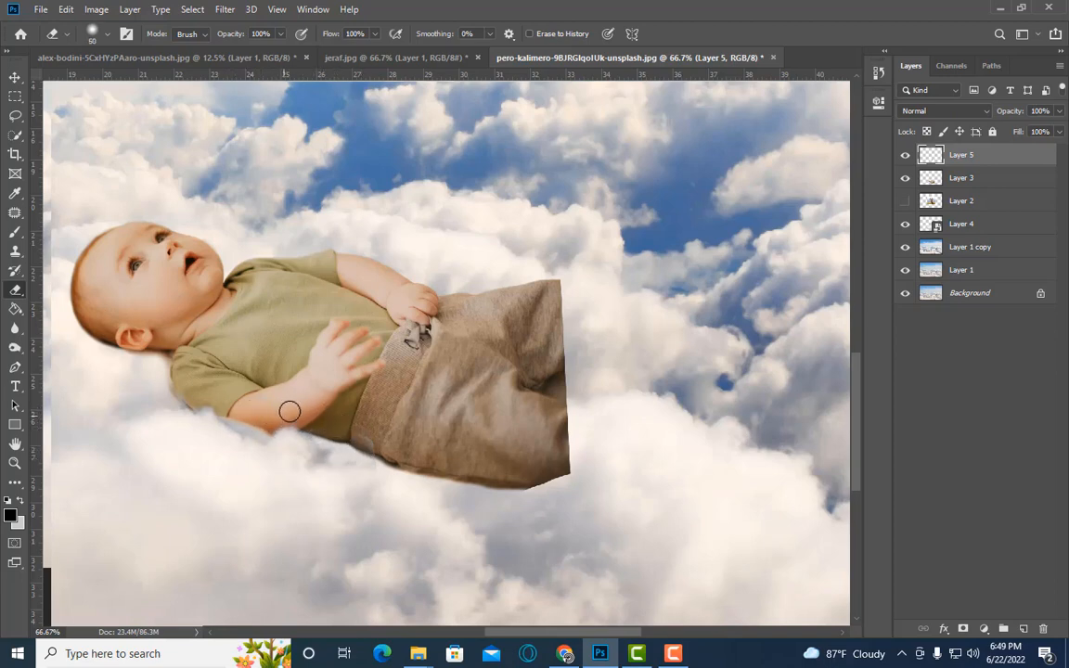
# Raise the cloud patch over the lower edge of the sleeve and forearm and rotate it about -6.7°.
pyautogui.hotkey('ctrl', '-')
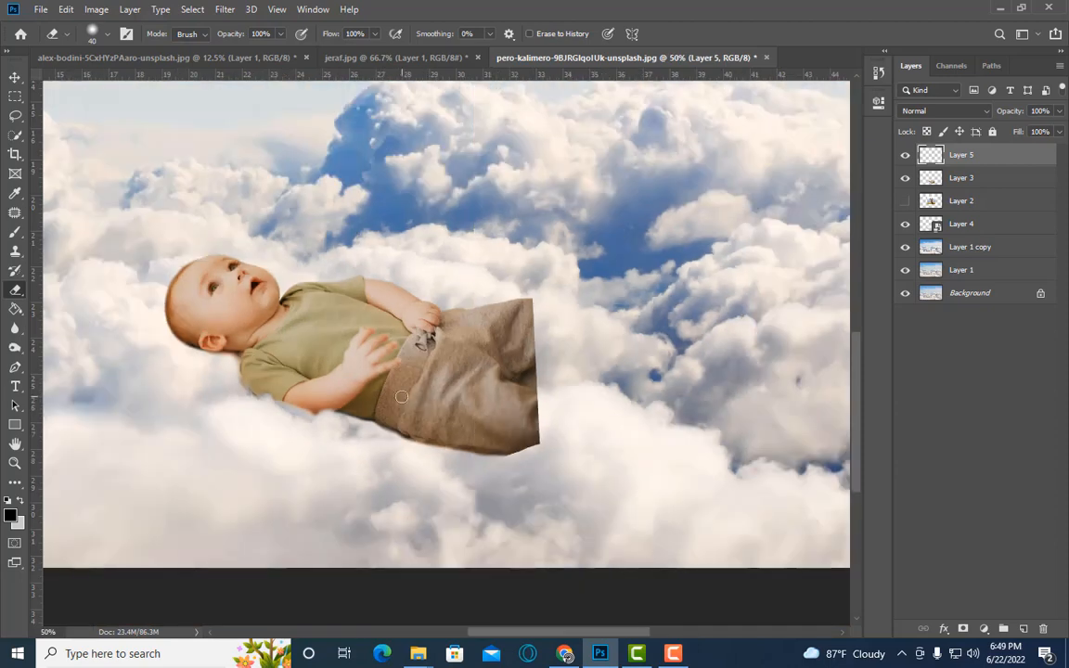
pyautogui.hotkey('ctrl', 't')
pyautogui.moveTo(335, 446); pyautogui.dragTo(338, 432)
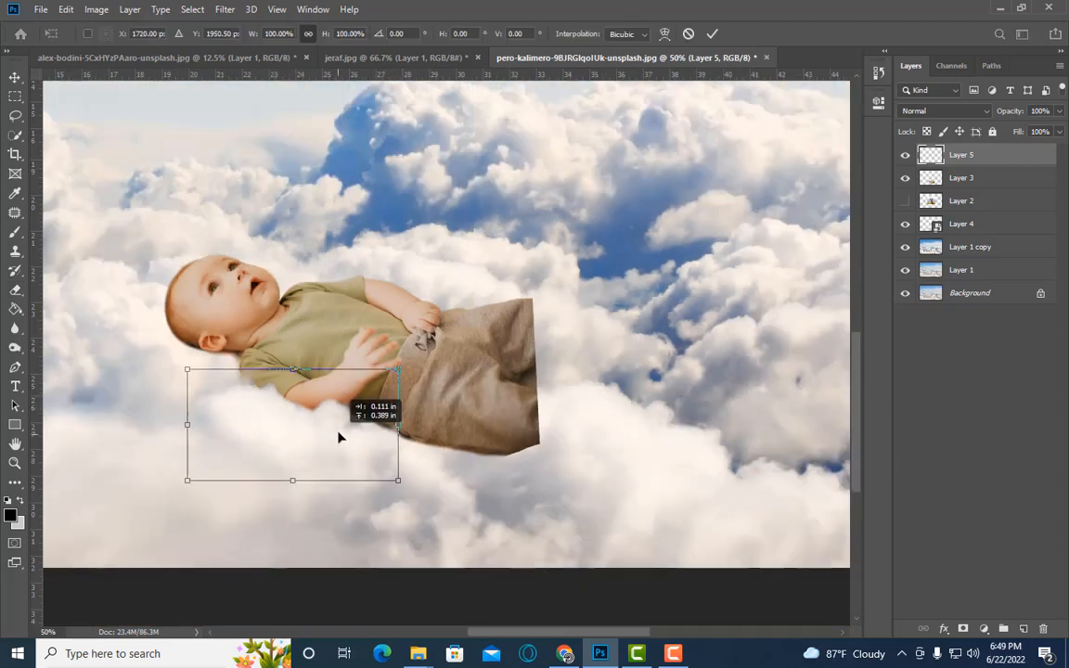
pyautogui.press('Return')
pyautogui.hotkey('ctrl', 't')
pyautogui.moveTo(453, 406); pyautogui.dragTo(449, 388)
pyautogui.moveTo(321, 437); pyautogui.dragTo(309, 435)
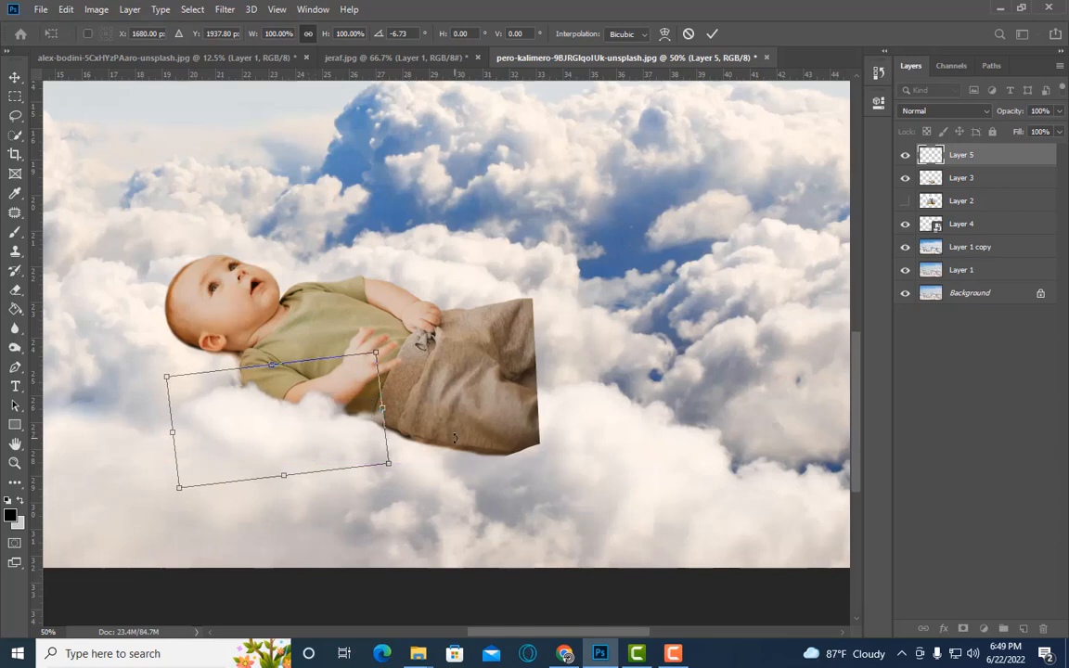
pyautogui.press('Return')
# Erase the cloud patch around the sleeve and lower forearm with a 45 px soft eraser.
pyautogui.press('e')
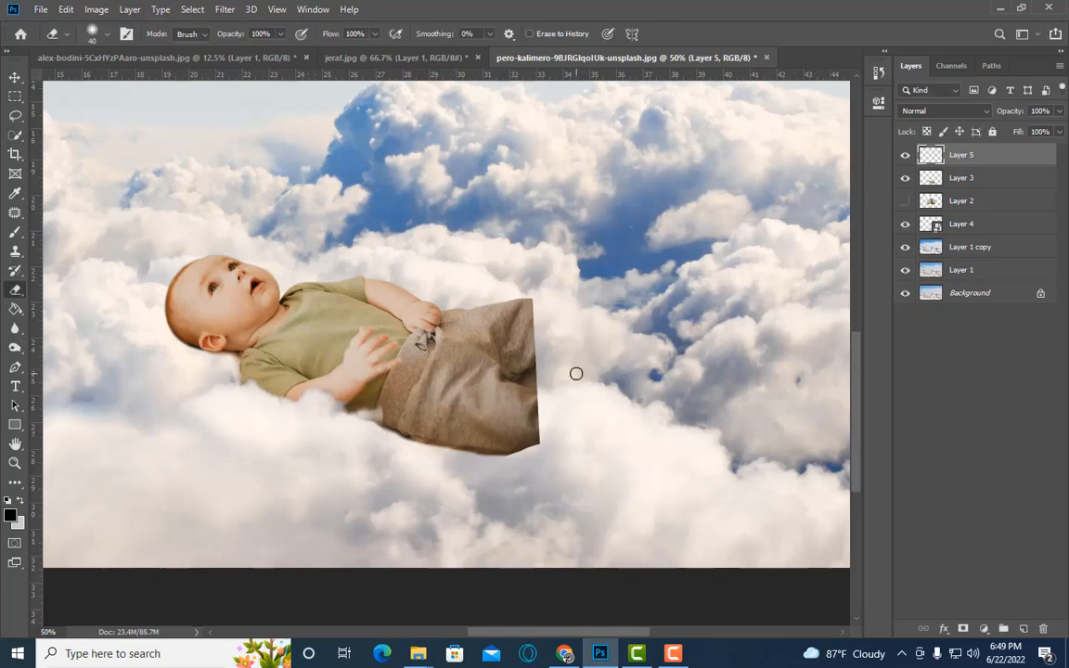
pyautogui.hotkey('ctrl', '+')
pyautogui.hotkey('ctrl', '+')
pyautogui.scroll(-1, 492, 418)
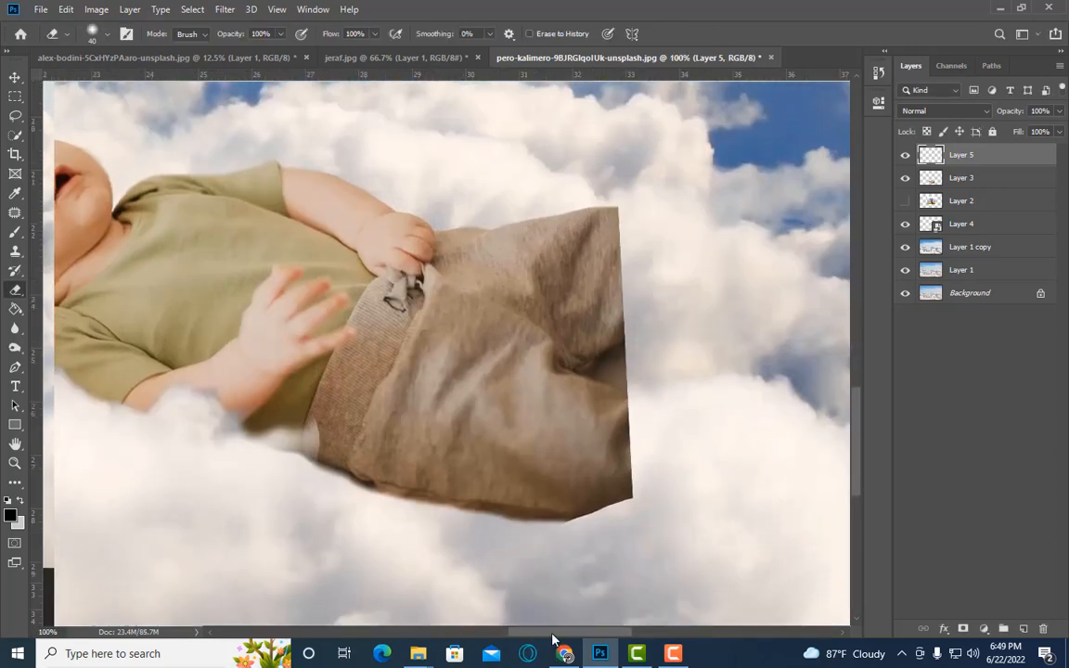
pyautogui.moveTo(553, 634); pyautogui.dragTo(520, 633)
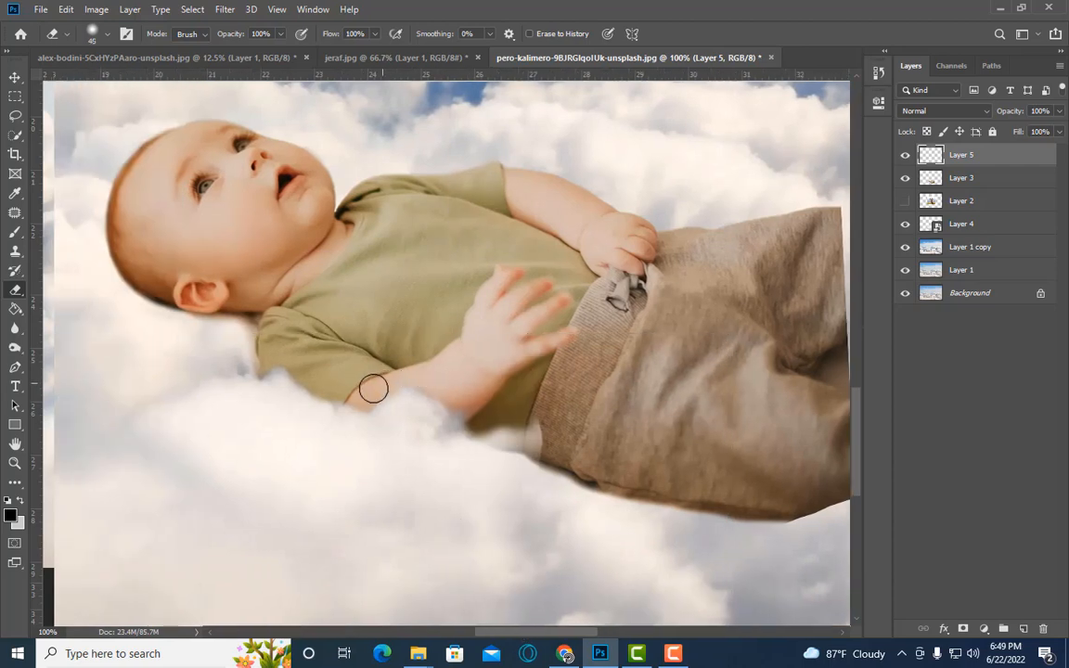
pyautogui.press(']')
pyautogui.press(']')
pyautogui.press(']')
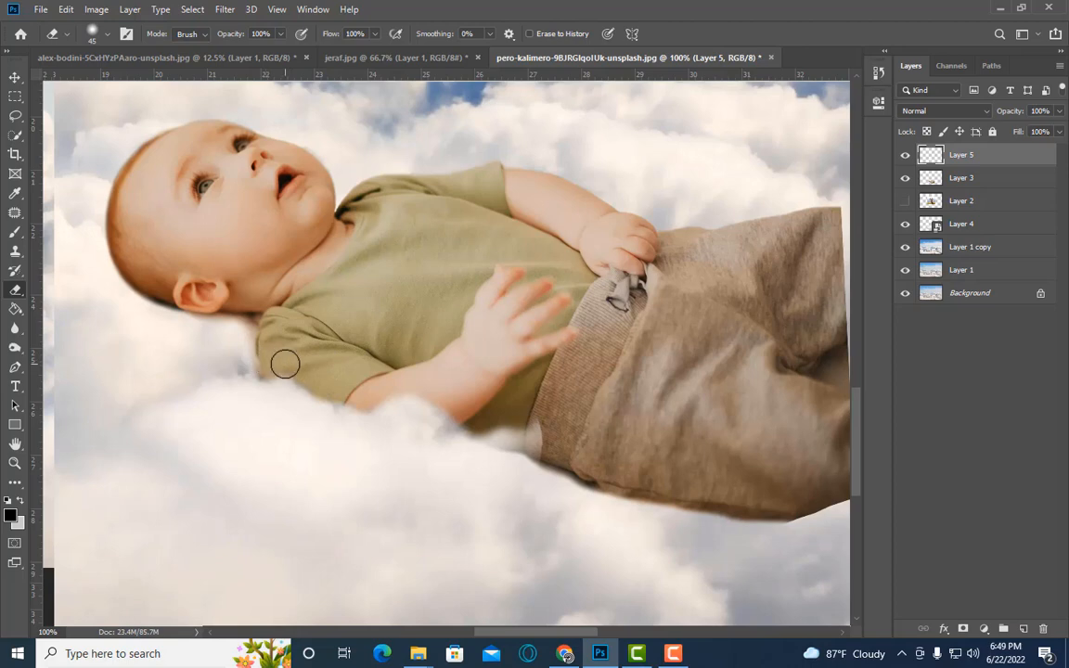
pyautogui.press(']')
# Soften the cloud patch's outer area below the baby with the eraser enlarged from 125 to 300 px.
pyautogui.hotkey('ctrl', '-')
pyautogui.press(']')
pyautogui.press(']')
pyautogui.press(']')
pyautogui.press(']')
pyautogui.press(']')
pyautogui.press(']')
pyautogui.press(']')
pyautogui.press(']')
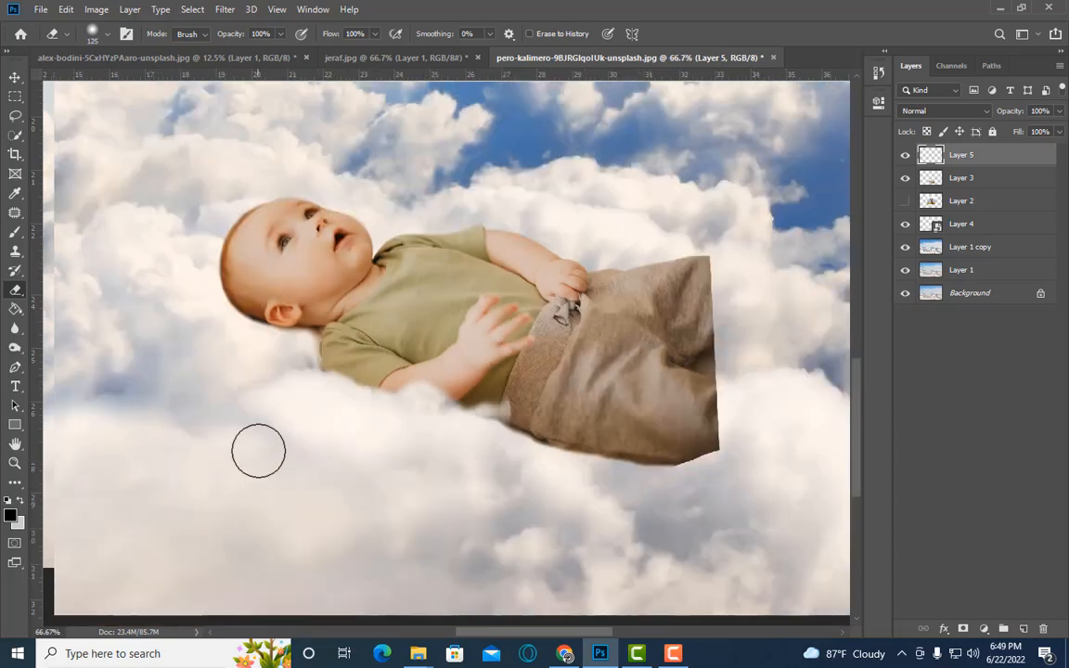
pyautogui.press(']')
pyautogui.press(']')
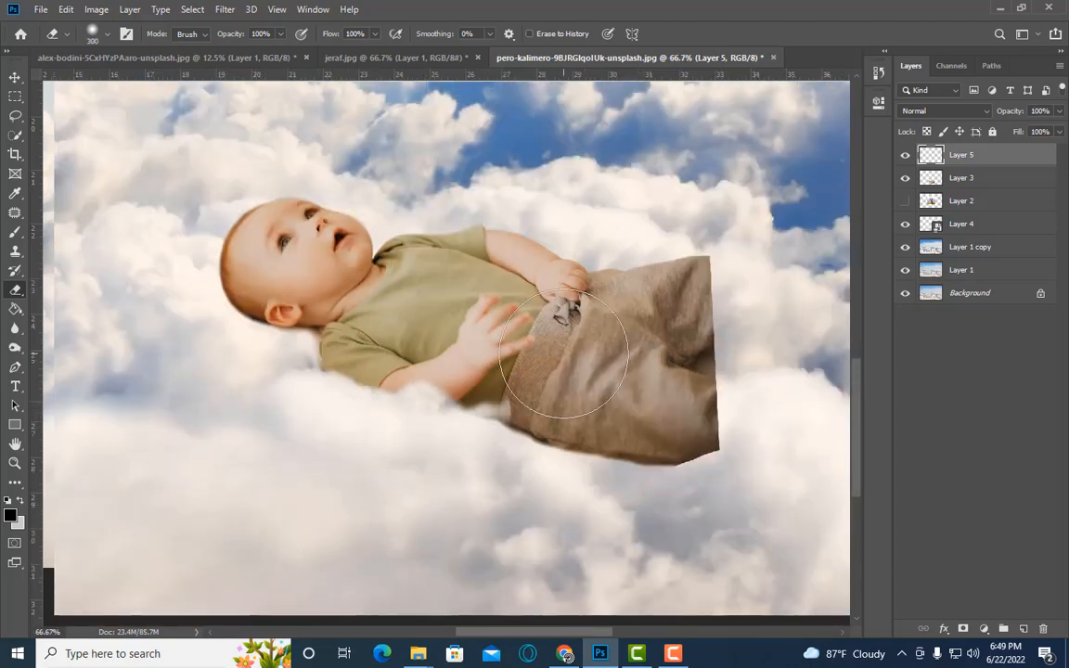
# Compare the image with the cloud patch hidden and shown, and erase its spill over the waistband with a soft eraser.
pyautogui.click(906, 157)
pyautogui.click(905, 158)
pyautogui.click(906, 158)
pyautogui.click(905, 158)
pyautogui.press('[')
pyautogui.press('[')
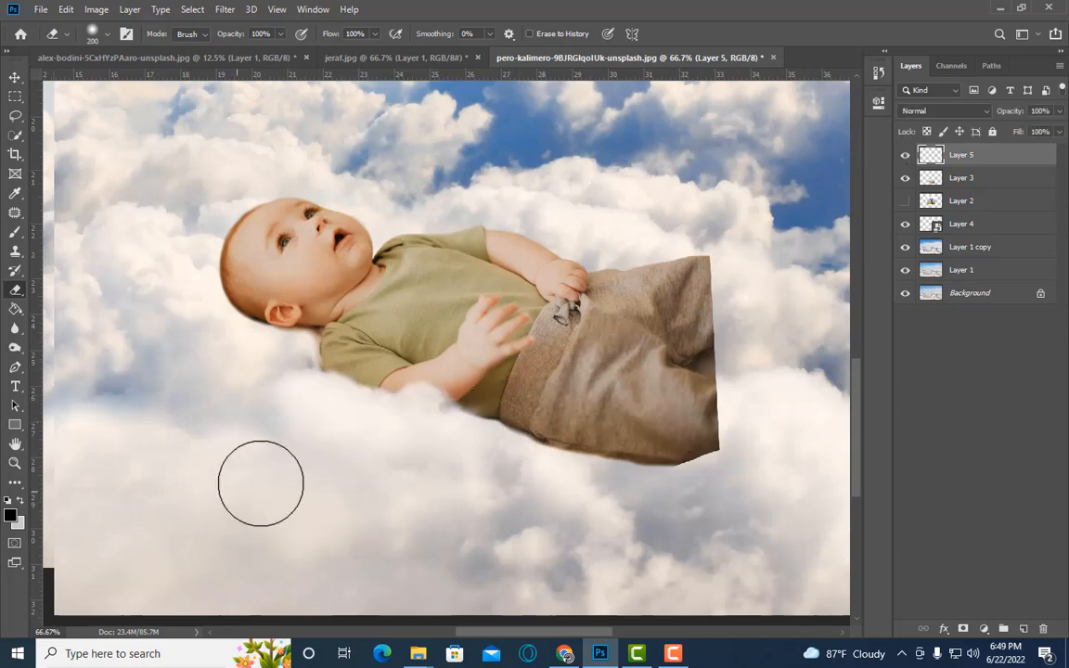
pyautogui.press(']')
pyautogui.press(']')
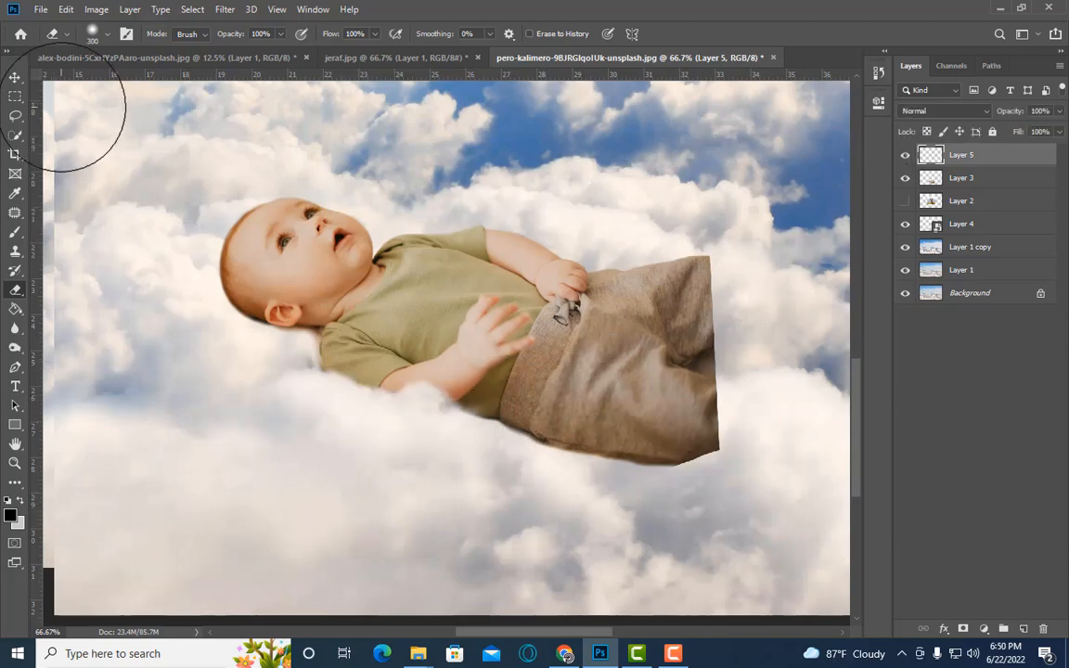
# Lower the cloud patch's brightness slightly with a Brightness/Contrast adjustment.
pyautogui.click(96, 16)
pyautogui.moveTo(120, 46)
pyautogui.click(279, 43)
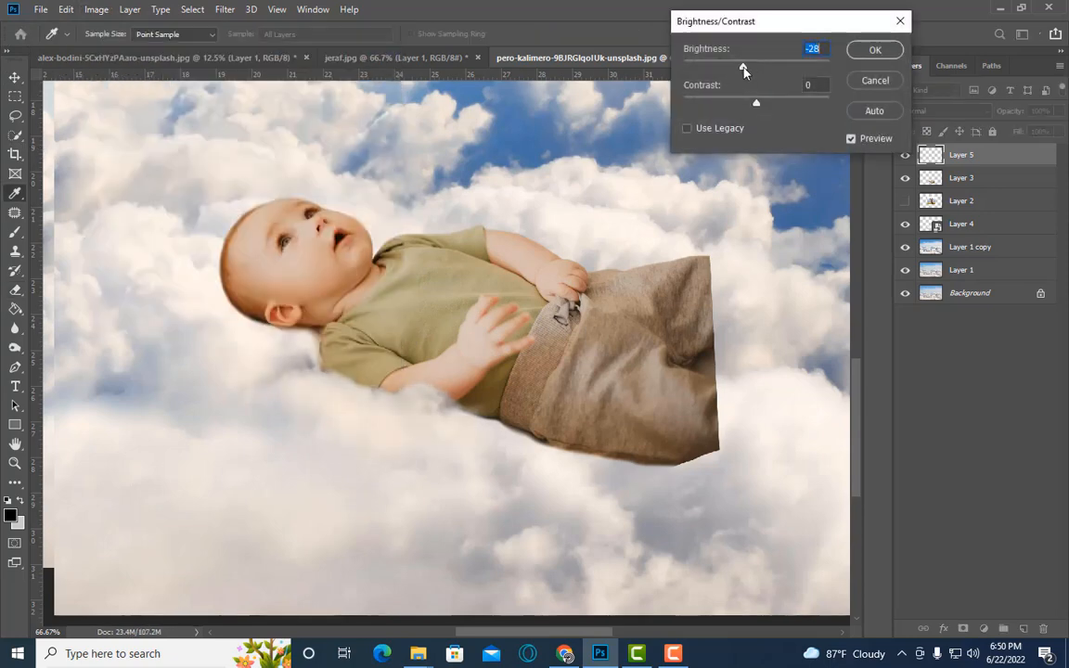
pyautogui.press('Return')
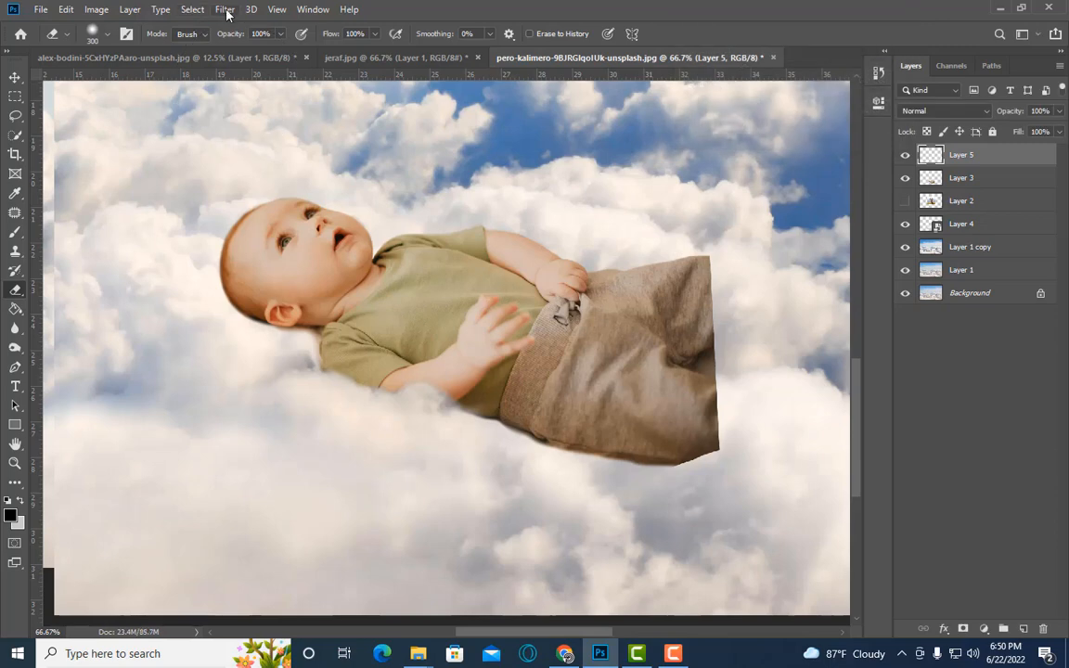
# Apply a small-radius Gaussian Blur to the cloud patch layer.
pyautogui.click(225, 9)
pyautogui.moveTo(352, 177)
pyautogui.click(458, 234)
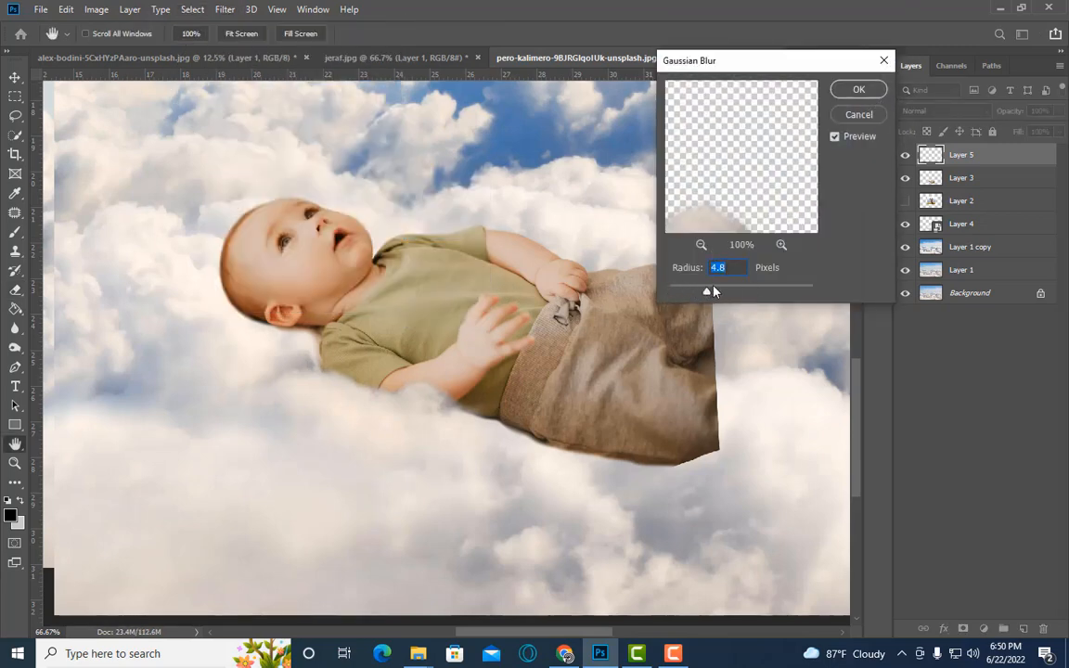
pyautogui.moveTo(701, 292); pyautogui.dragTo(694, 290)
pyautogui.click(835, 137)
pyautogui.press('Return')
# Erase the cloud patch's remaining edge below the baby's shoulder with a large soft eraser, reducing its size to 150 px.
pyautogui.press('e')
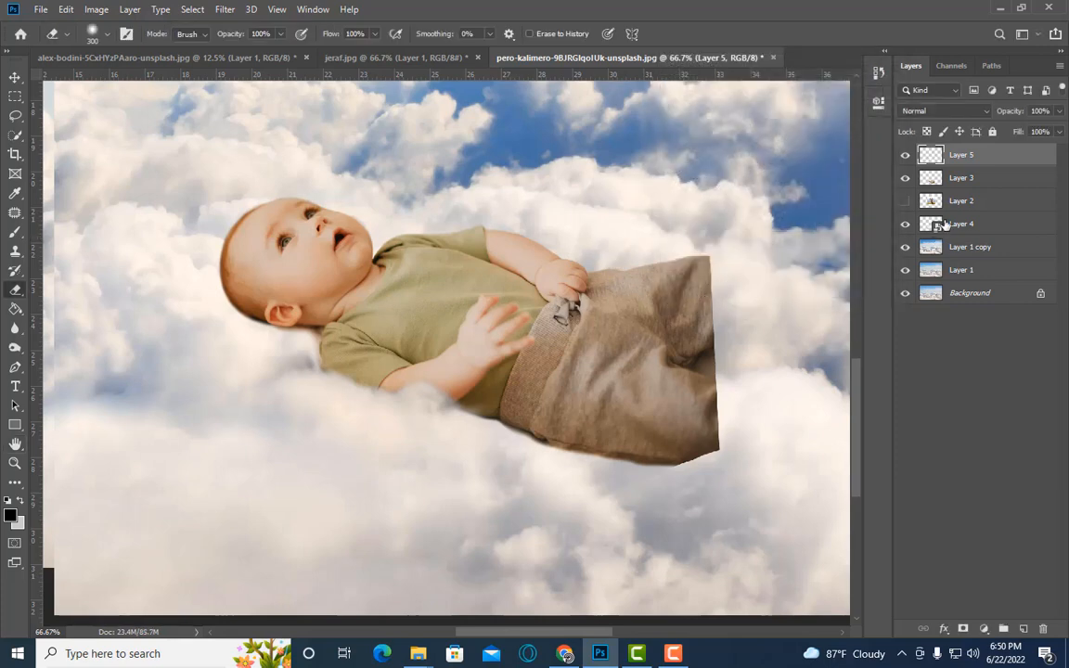
pyautogui.moveTo(275, 371); pyautogui.dragTo(337, 421)
pyautogui.press('[')
pyautogui.press('[')
pyautogui.press('[')
pyautogui.press('[')
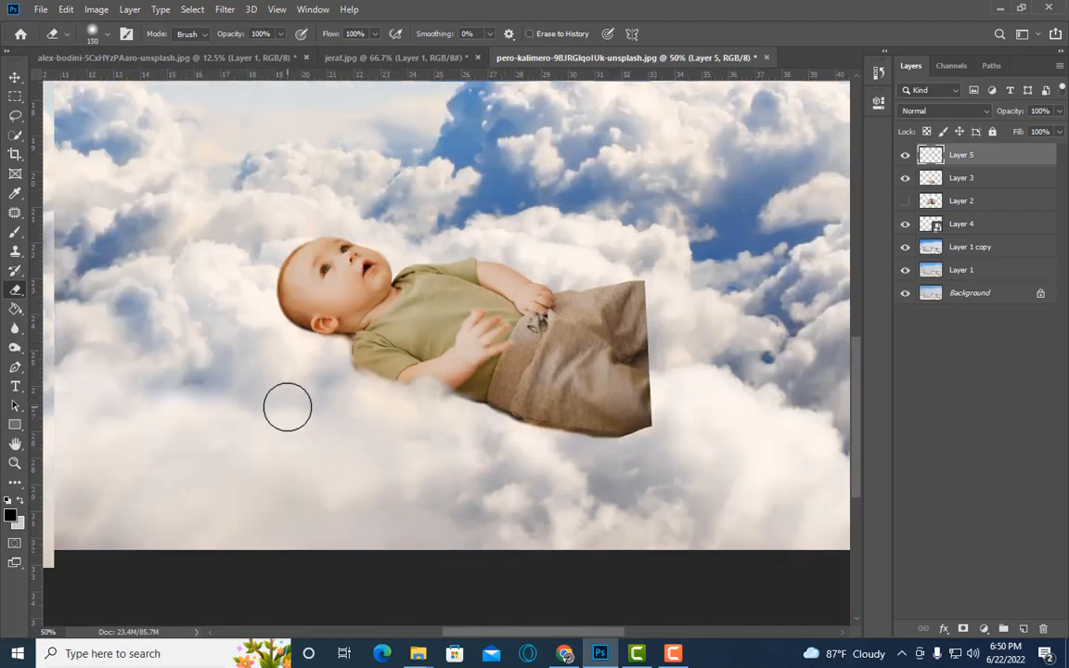
# Lasso a cloud area in the image's lower-left corner and copy it from Layer 1 copy to a new layer above Layer 3.
pyautogui.hotkey('ctrl', '-')
pyautogui.hotkey('ctrl', '-')
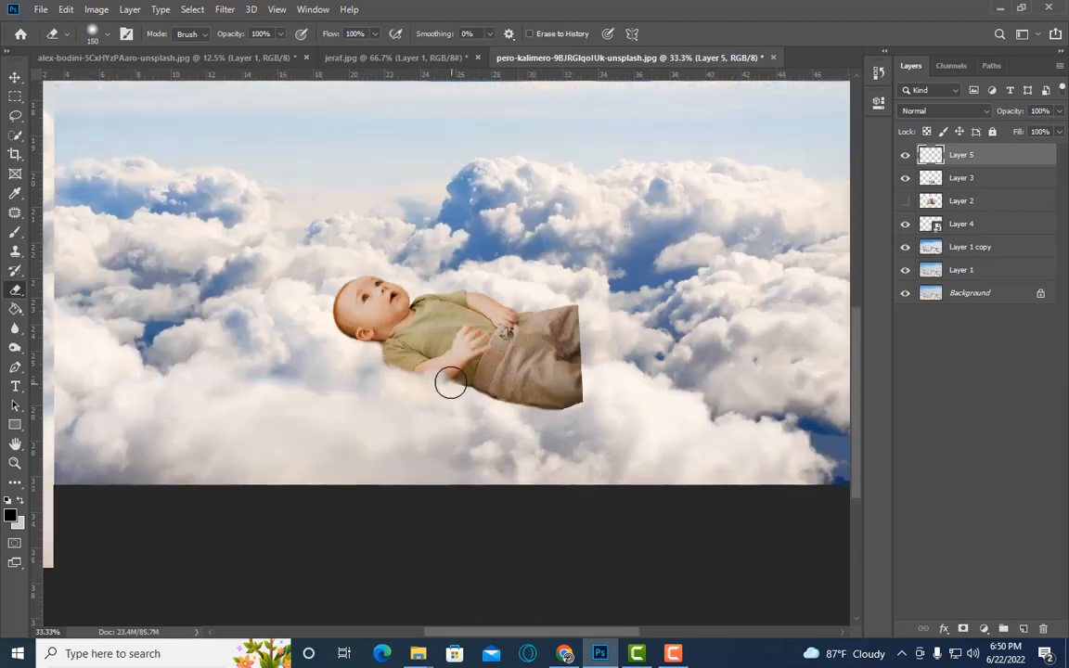
pyautogui.hotkey('ctrl', '-')
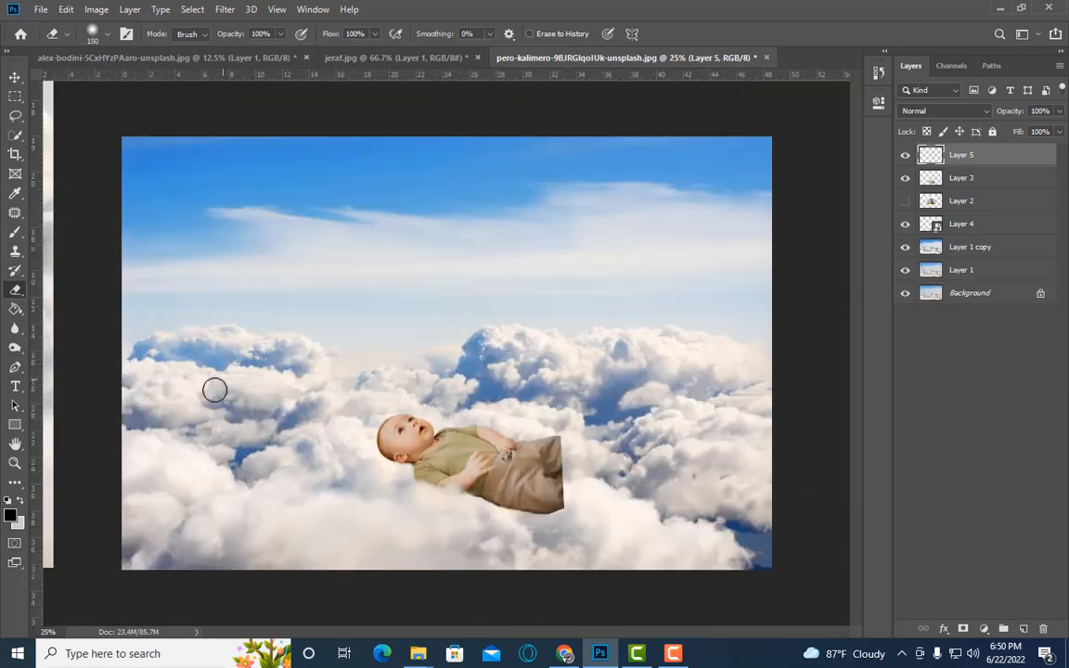
pyautogui.click(14, 116)
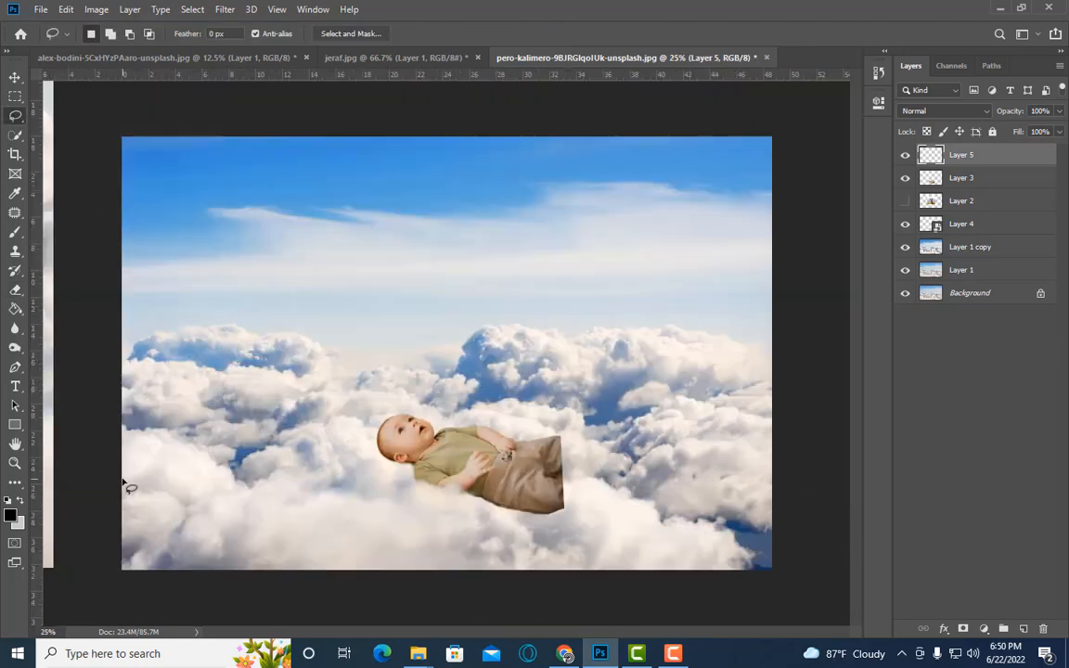
pyautogui.moveTo(130, 566); pyautogui.dragTo(128, 565)
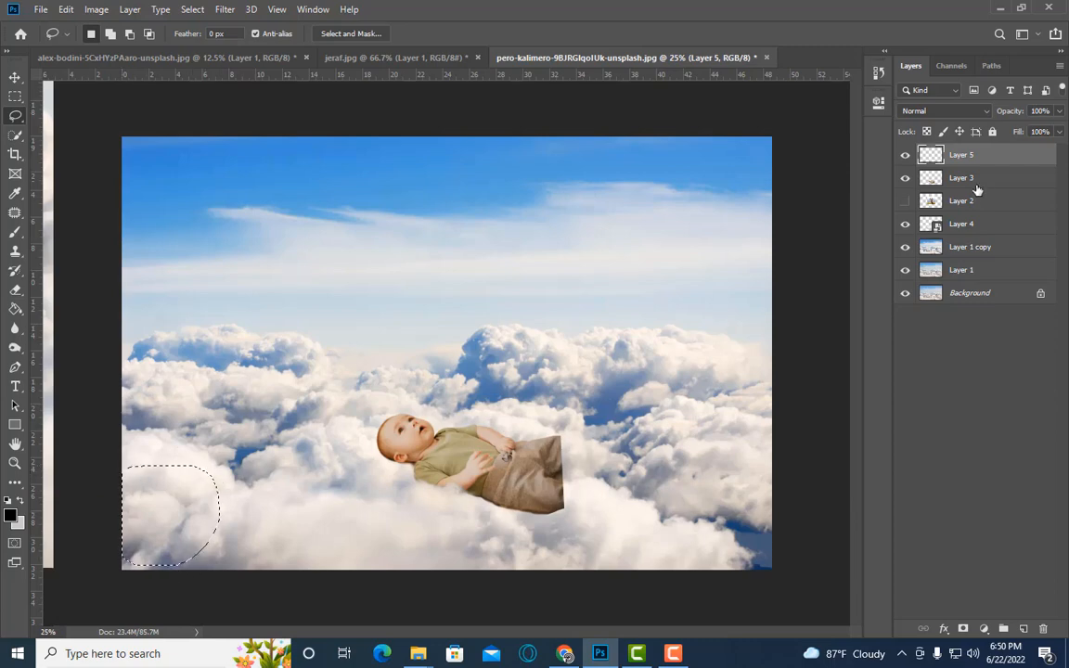
pyautogui.click(978, 248)
pyautogui.hotkey('ctrl', 'j')
pyautogui.moveTo(964, 177)
pyautogui.mouseDown()
pyautogui.moveTo(971, 183)
pyautogui.moveTo(971, 172)
pyautogui.mouseUp()
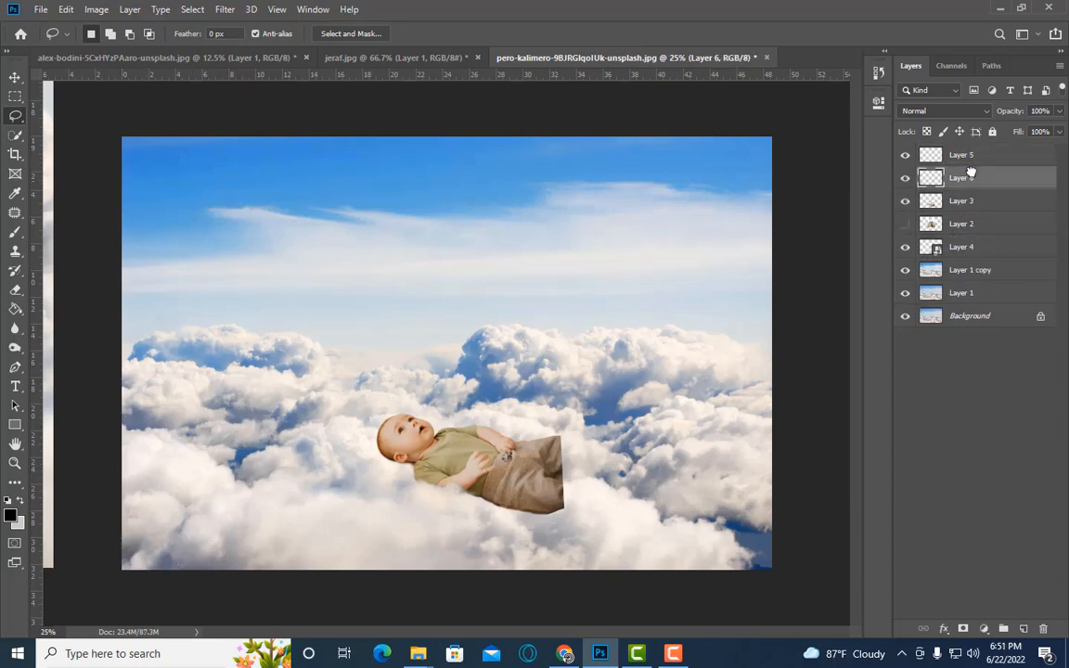
# Convert the copied cloud patch to a smart object, then enlarge, slightly rotate and place it over the baby's head and shoulder.
pyautogui.rightClick(974, 186)
pyautogui.click(812, 216)
pyautogui.hotkey('ctrl', 't')
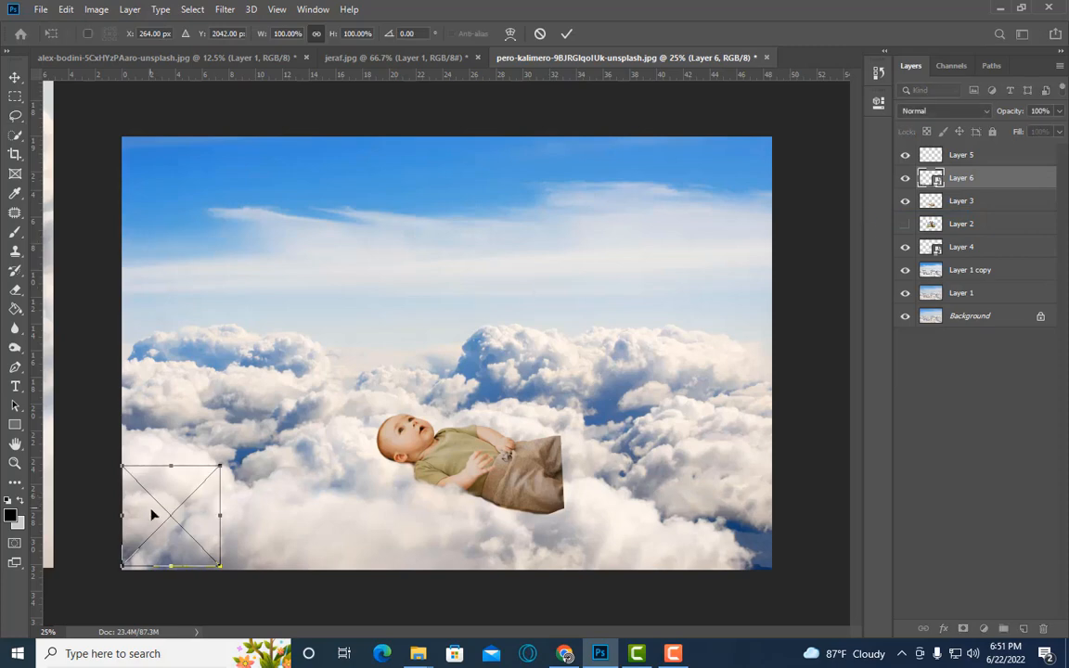
pyautogui.moveTo(151, 510); pyautogui.dragTo(381, 485)
pyautogui.moveTo(454, 504); pyautogui.dragTo(444, 502)
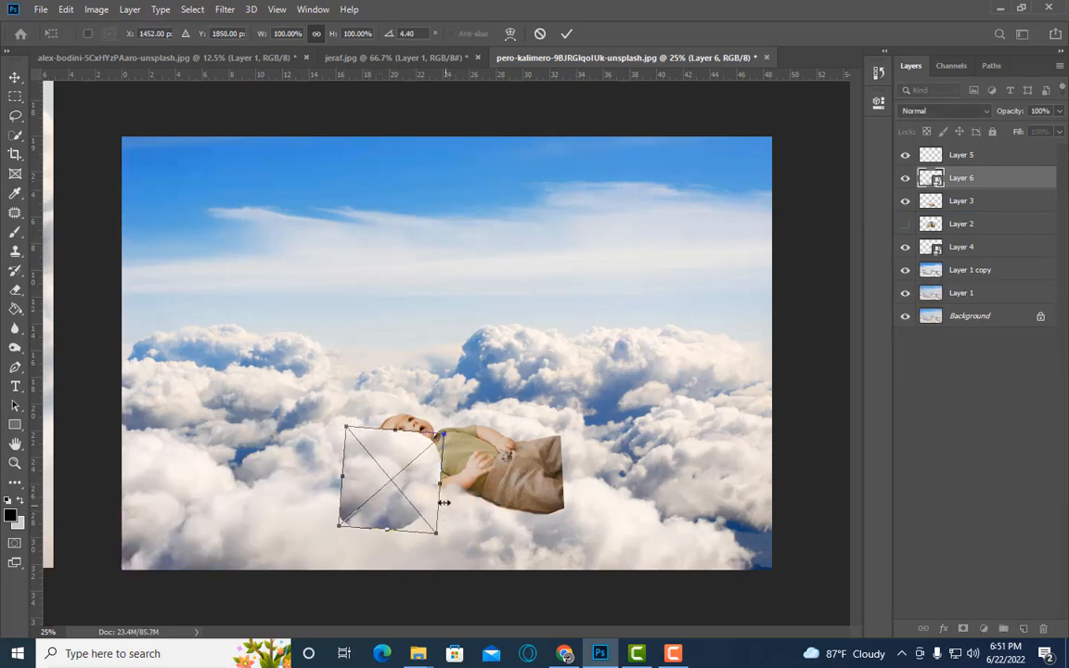
pyautogui.moveTo(444, 433); pyautogui.dragTo(467, 422)
pyautogui.moveTo(431, 476)
pyautogui.mouseDown()
pyautogui.moveTo(407, 525)
pyautogui.moveTo(432, 491)
pyautogui.mouseUp()
pyautogui.press('Return')
pyautogui.press('l')
# Rasterize the cloud patch and erase it over the baby's face, shoulder and arm with a soft eraser of 175 to 200 px.
pyautogui.hotkey('ctrl', '+')
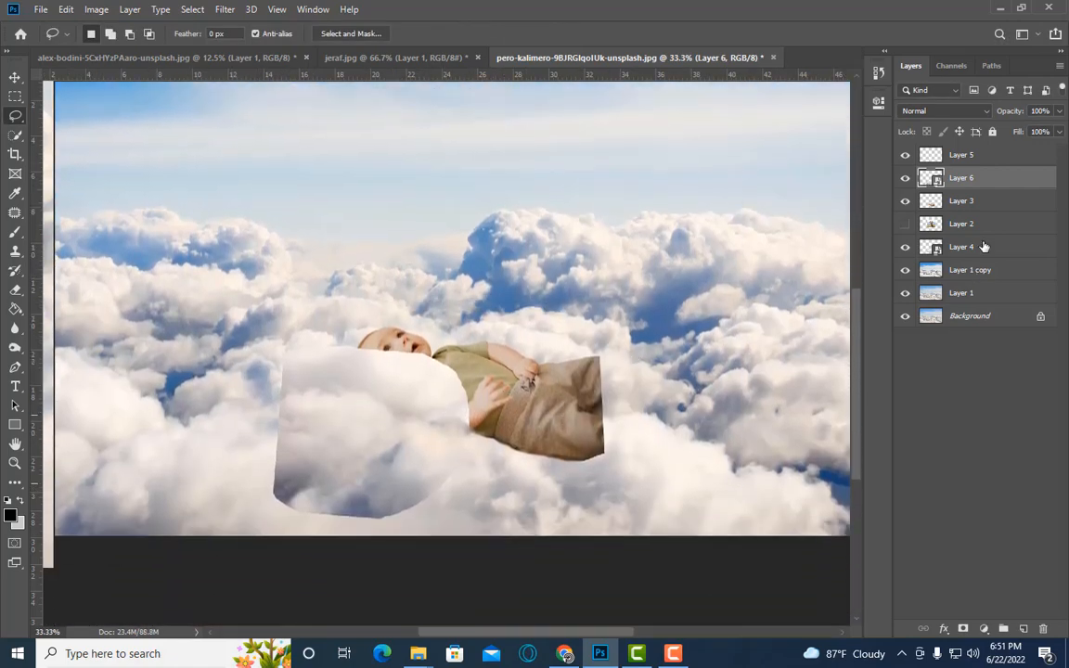
pyautogui.rightClick(966, 178)
pyautogui.click(826, 269)
pyautogui.press('e')
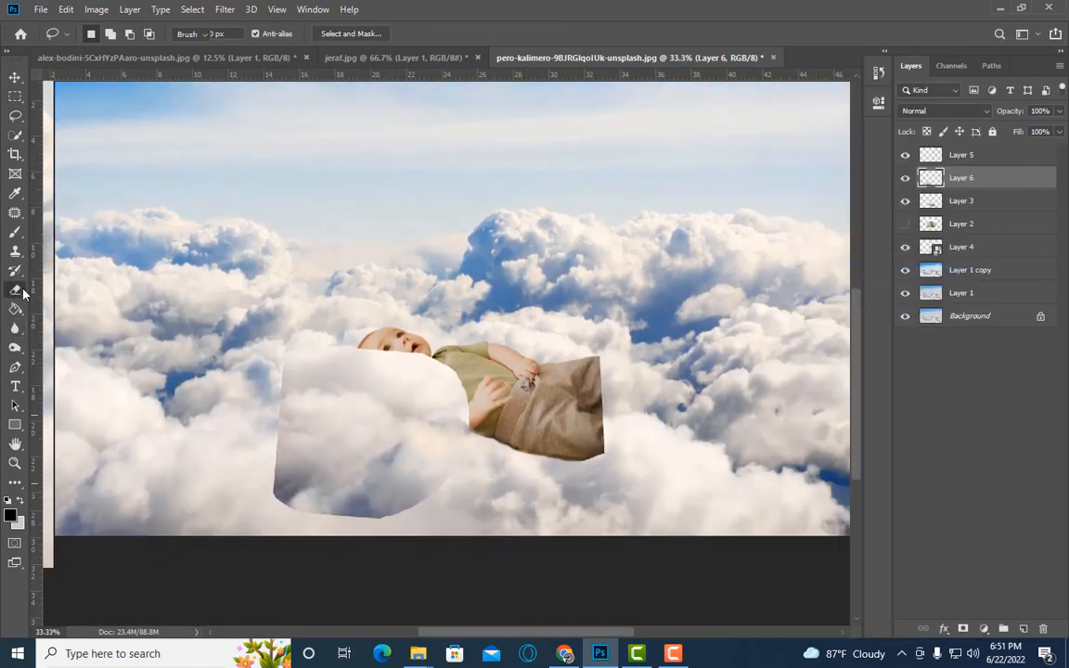
pyautogui.press(']')
pyautogui.press(']')
pyautogui.moveTo(436, 346)
pyautogui.mouseDown()
pyautogui.moveTo(402, 359)
pyautogui.moveTo(369, 354)
pyautogui.moveTo(414, 364)
pyautogui.moveTo(403, 353)
pyautogui.moveTo(393, 366)
pyautogui.moveTo(395, 354)
pyautogui.moveTo(490, 395)
pyautogui.moveTo(513, 387)
pyautogui.moveTo(385, 355)
pyautogui.mouseUp()
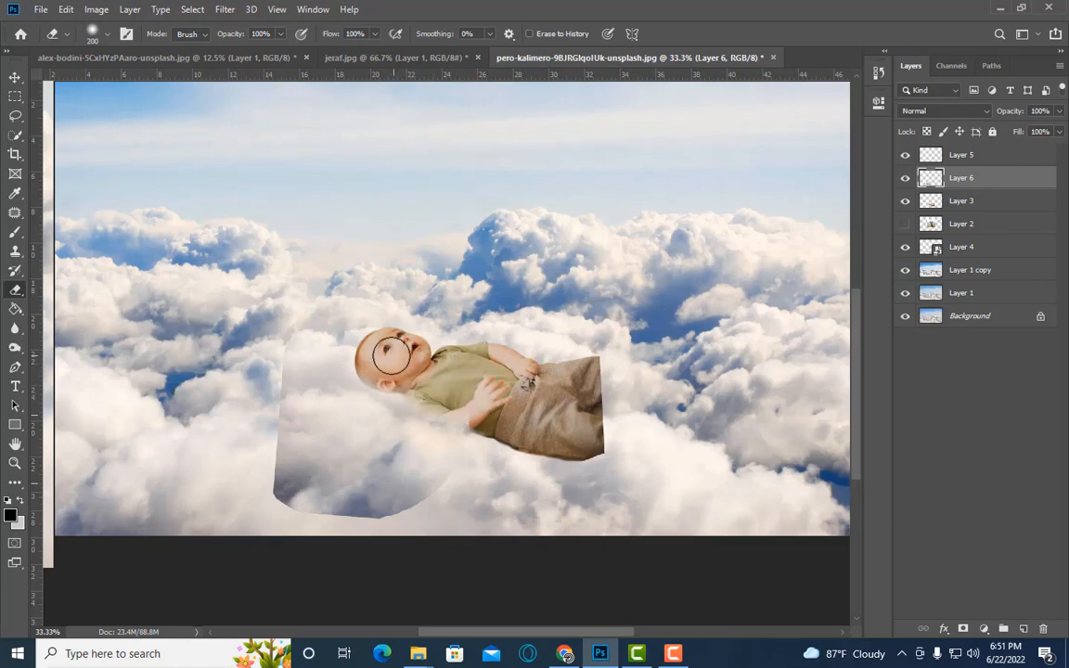
pyautogui.press('[')
pyautogui.press(']')
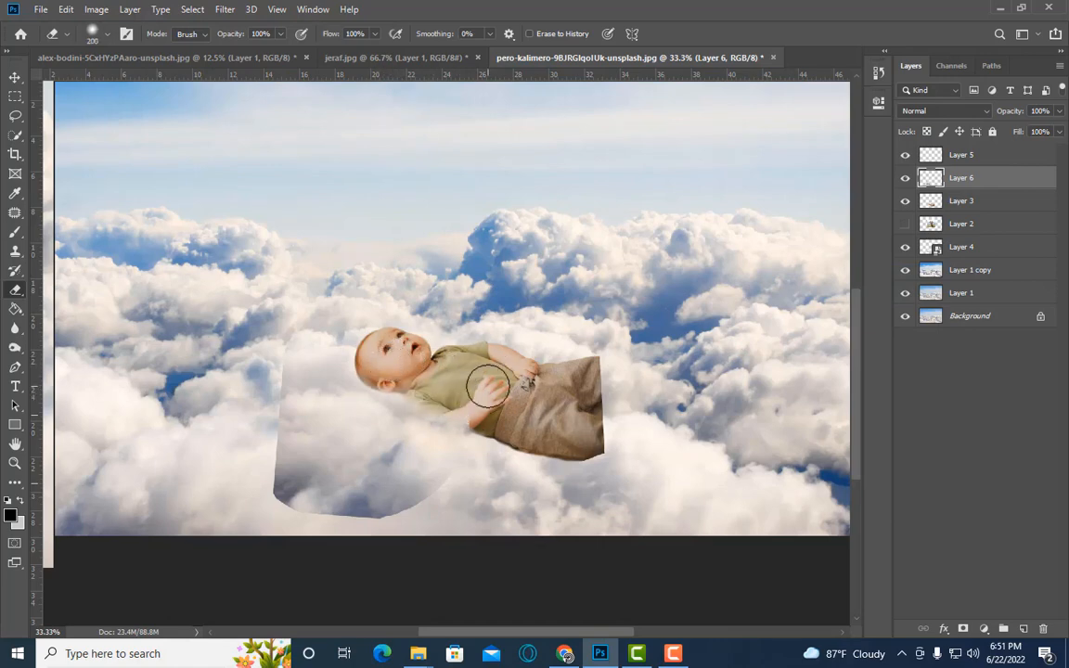
pyautogui.moveTo(454, 417); pyautogui.dragTo(432, 402)
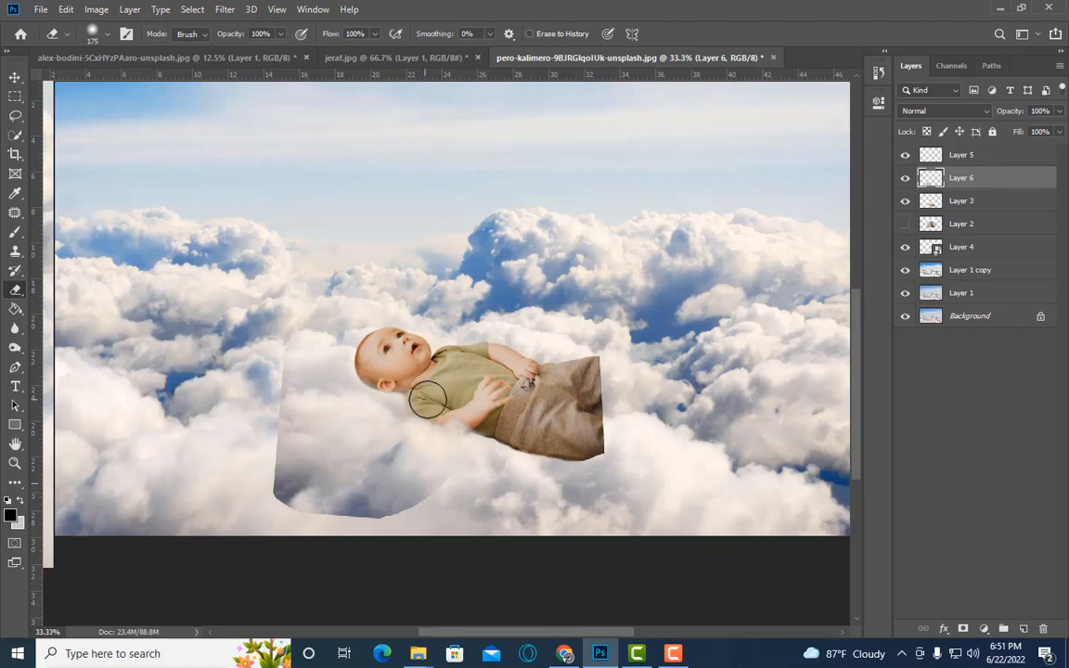
# Erase the cloud patch's hard outer edges with a 400 px soft eraser and compare the image with the patch hidden and shown.
pyautogui.press(']')
pyautogui.press(']')
pyautogui.press(']')
pyautogui.moveTo(456, 479)
pyautogui.mouseDown()
pyautogui.moveTo(318, 485)
pyautogui.moveTo(275, 359)
pyautogui.moveTo(310, 502)
pyautogui.moveTo(380, 460)
pyautogui.mouseUp()
pyautogui.press('[')
pyautogui.press('[')
pyautogui.press('[')
pyautogui.press('[')
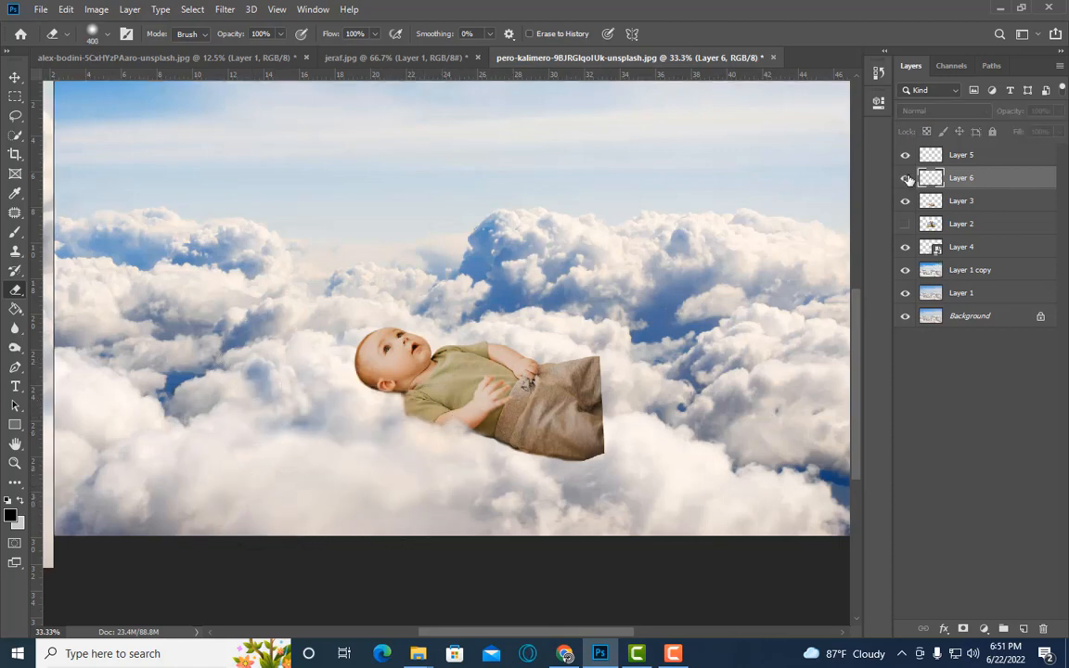
pyautogui.press(']')
pyautogui.press(']')
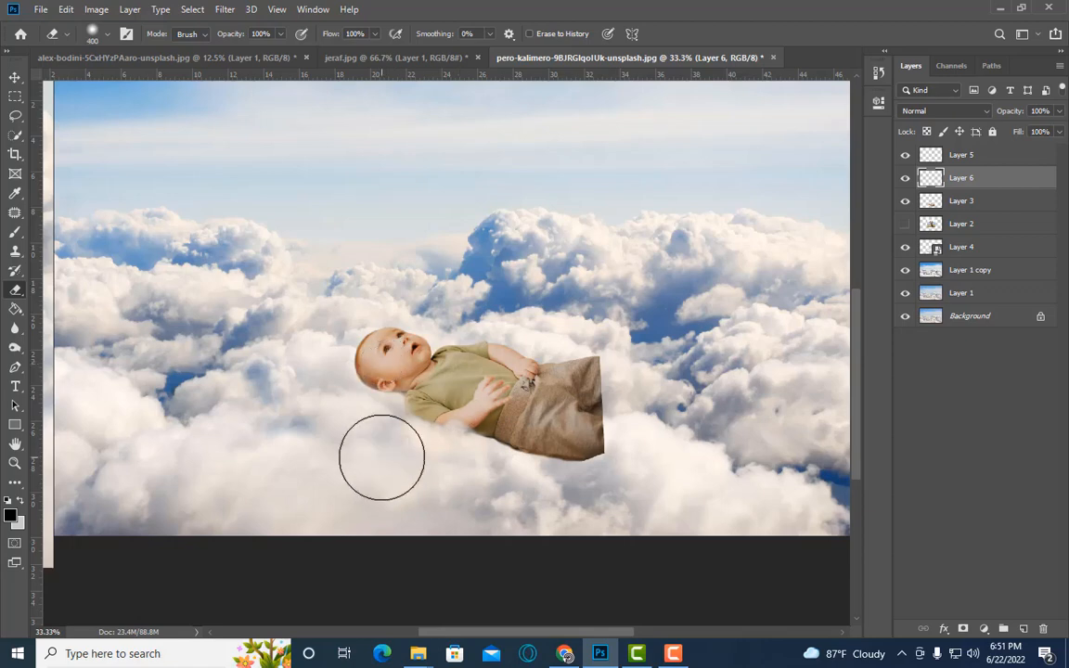
pyautogui.click(907, 179)
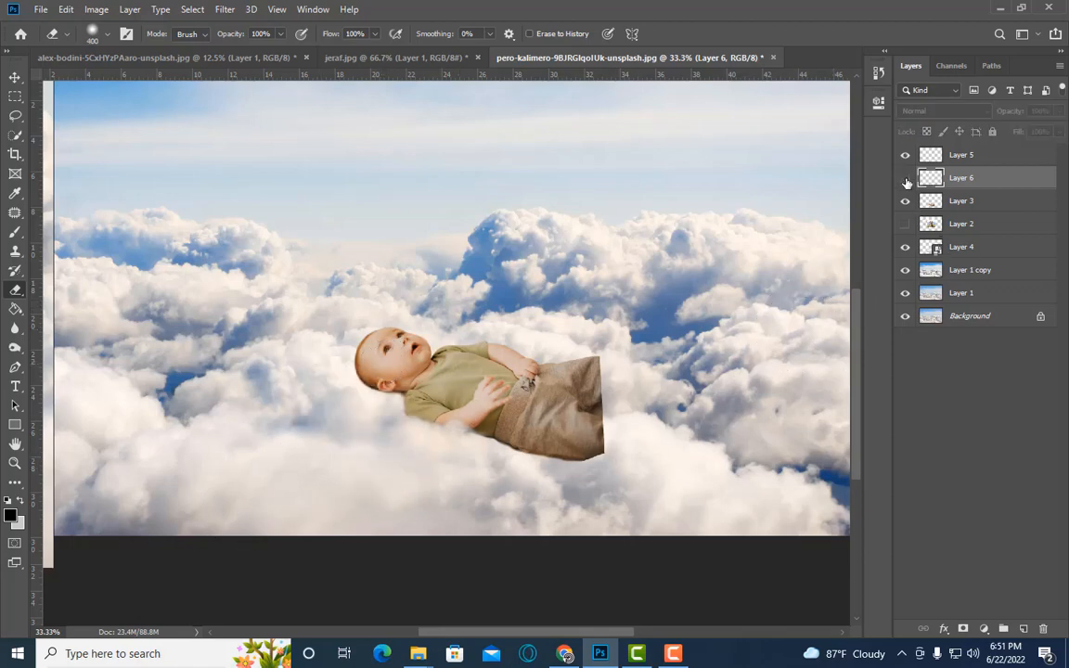
pyautogui.click(907, 179)
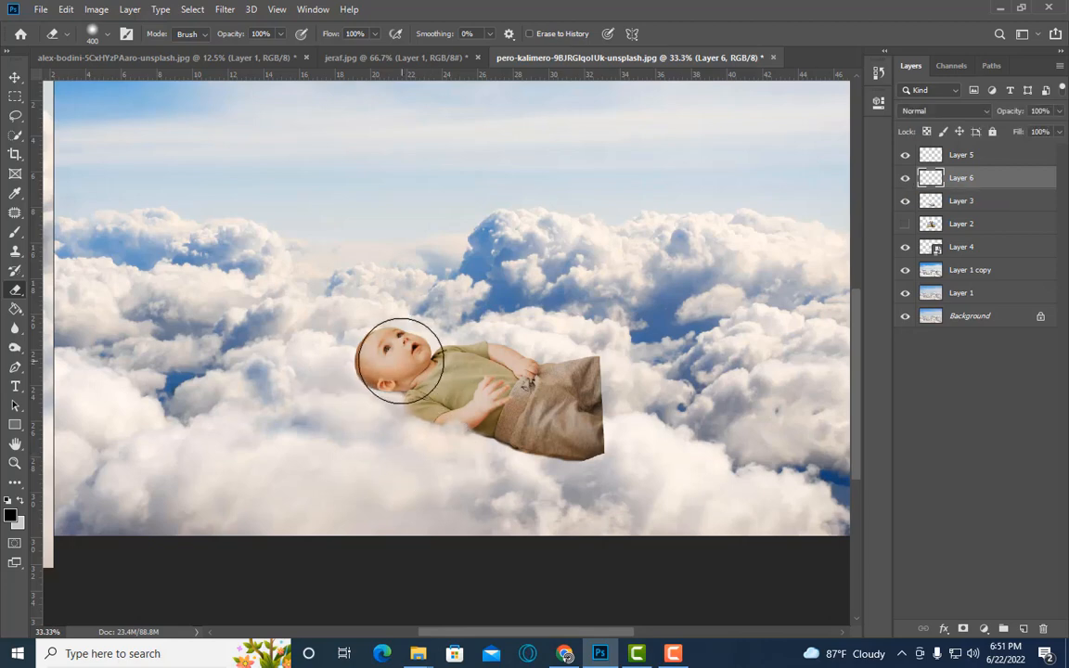
# Stretch the cloud patch to about 122% width and shift it slightly down below the baby's shoulder.
pyautogui.hotkey('ctrl', 't')
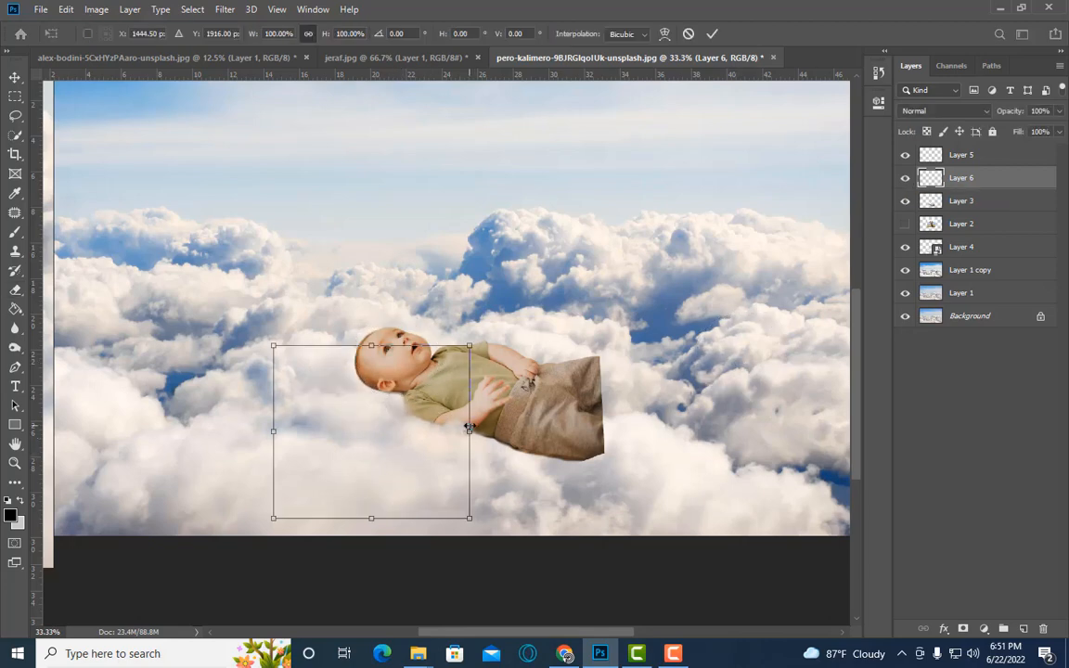
pyautogui.moveTo(470, 429); pyautogui.dragTo(490, 429)
pyautogui.moveTo(415, 428); pyautogui.dragTo(406, 445)
pyautogui.press('Return')
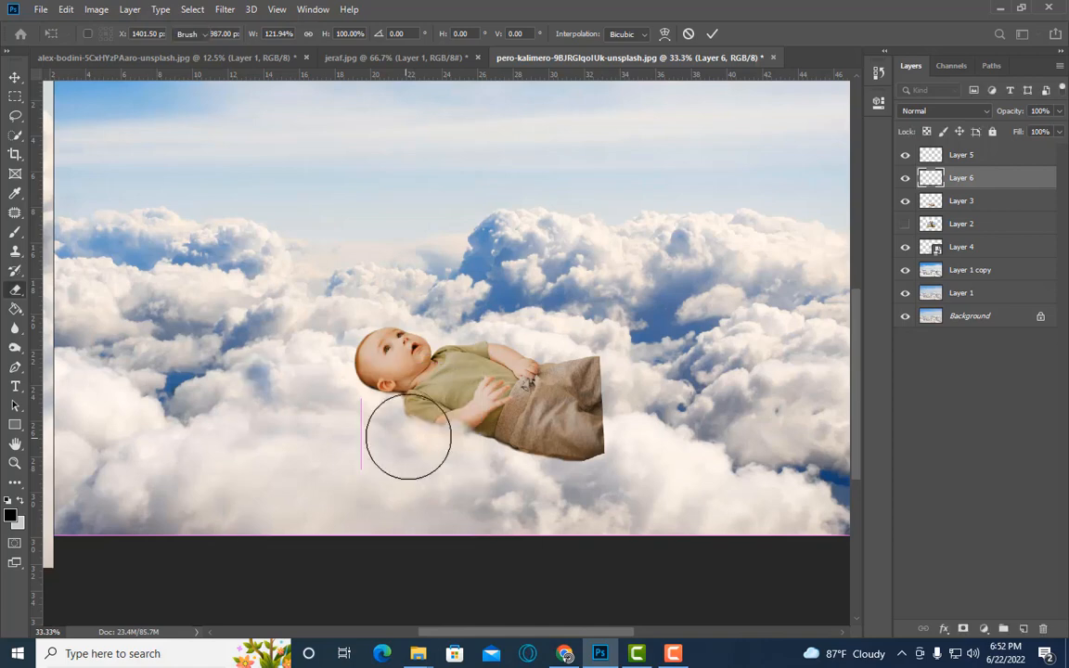
# Lasso a small cloud area at the image's left edge and copy it from Layer 1 copy to a new layer below Layer 3.
pyautogui.hotkey('ctrl', '-')
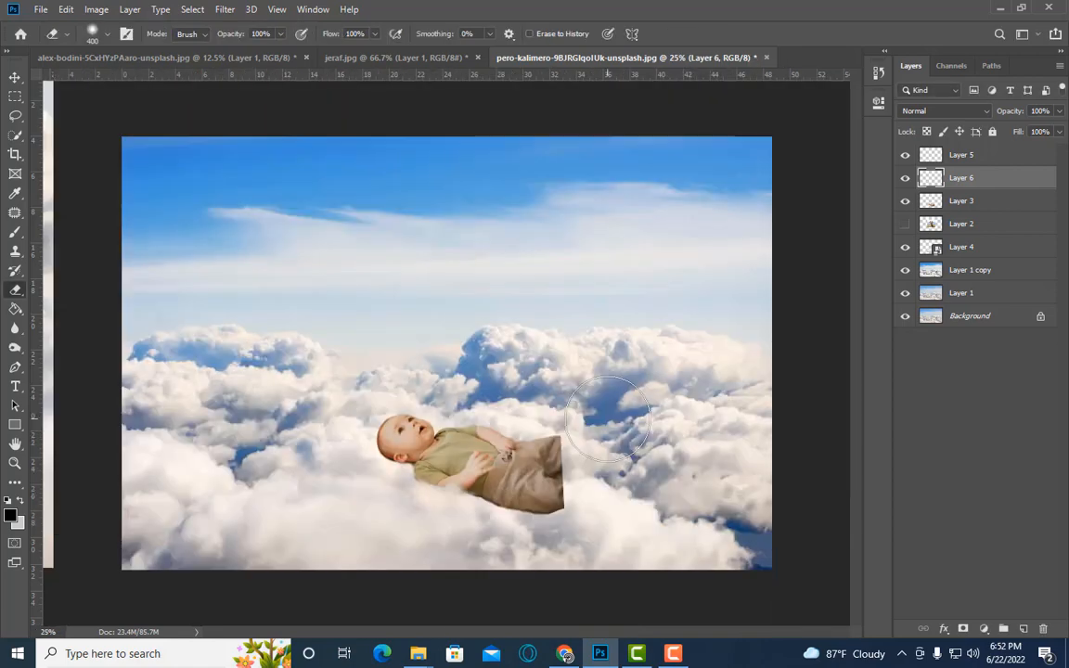
pyautogui.click(15, 117)
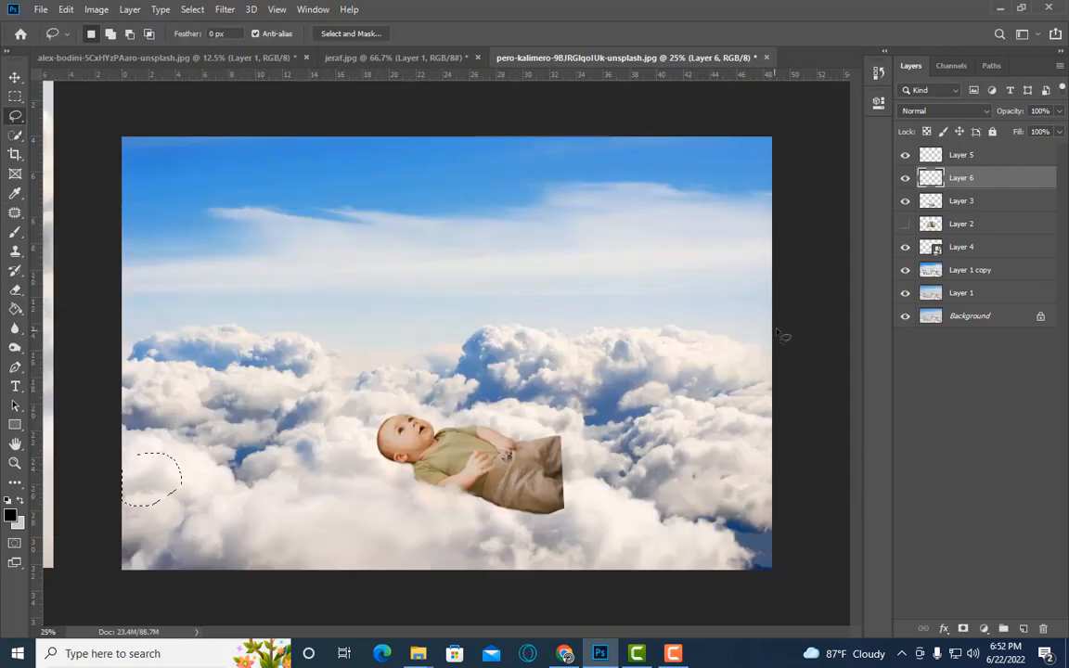
pyautogui.hotkey('ctrl', 'j')
pyautogui.click(518, 248)
pyautogui.click(968, 271)
pyautogui.hotkey('ctrl', 'j')
pyautogui.moveTo(965, 270); pyautogui.dragTo(964, 226)
# Convert the new cloud patch to a smart object and move it behind the baby's head.
pyautogui.rightClick(964, 226)
pyautogui.click(852, 214)
pyautogui.hotkey('ctrl', 't')
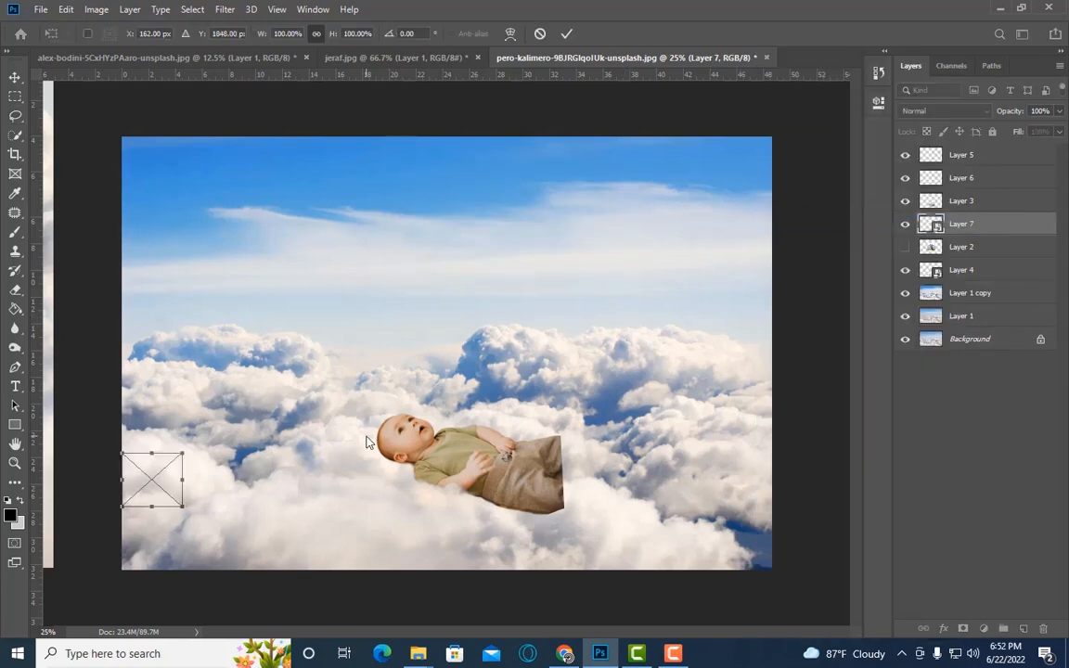
pyautogui.moveTo(189, 508); pyautogui.dragTo(420, 471)
pyautogui.press('Return')
pyautogui.press('l')
pyautogui.scroll(1, 477, 508)
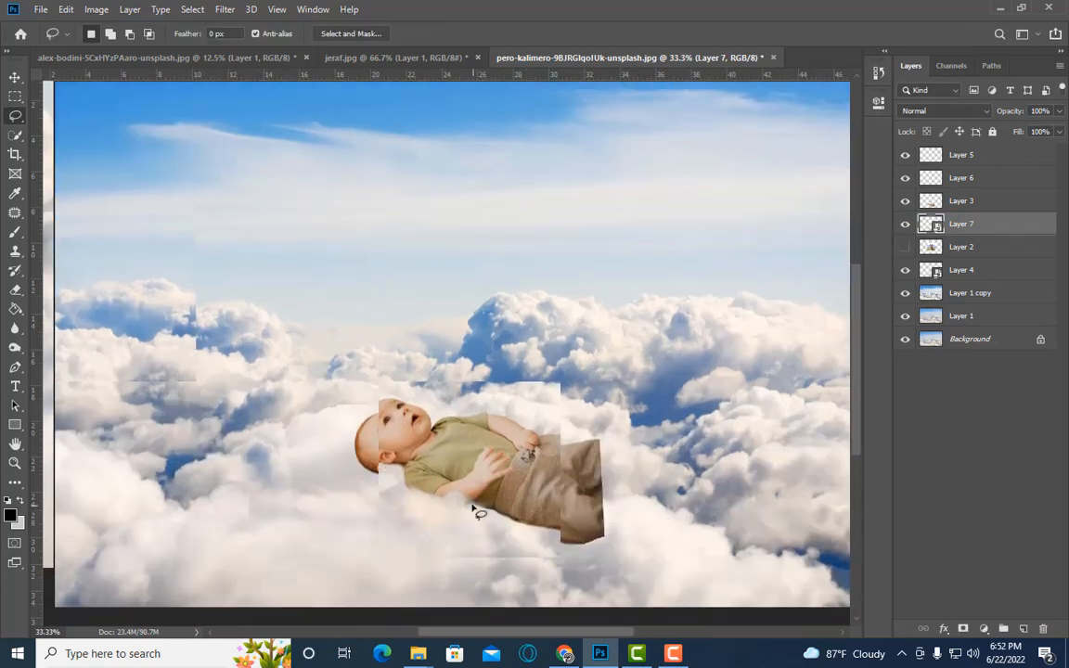
pyautogui.scroll(-2, 477, 508)
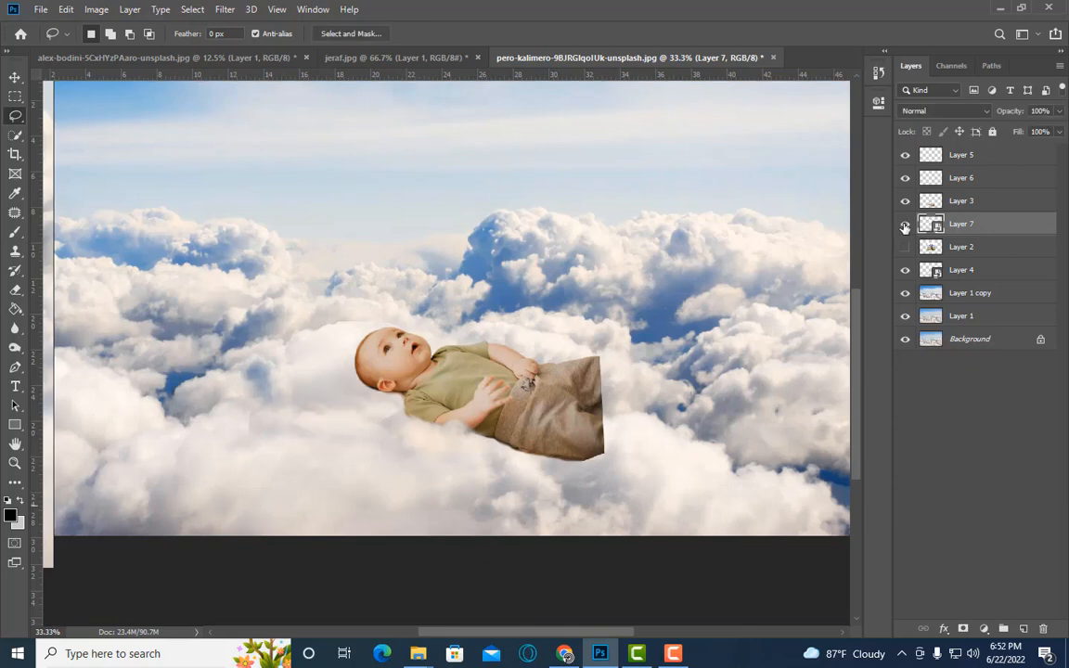
# Transform the cloud patch behind the baby's head to about 172% width and 158% height, rotated about 17.3°.
pyautogui.hotkey('ctrl', 't')
pyautogui.press('Return')
pyautogui.hotkey('ctrl', 't')
pyautogui.moveTo(456, 299); pyautogui.dragTo(467, 332)
pyautogui.moveTo(375, 368)
pyautogui.mouseDown()
pyautogui.moveTo(326, 294)
pyautogui.moveTo(377, 343)
pyautogui.mouseUp()
pyautogui.press('Return')
pyautogui.press('l')
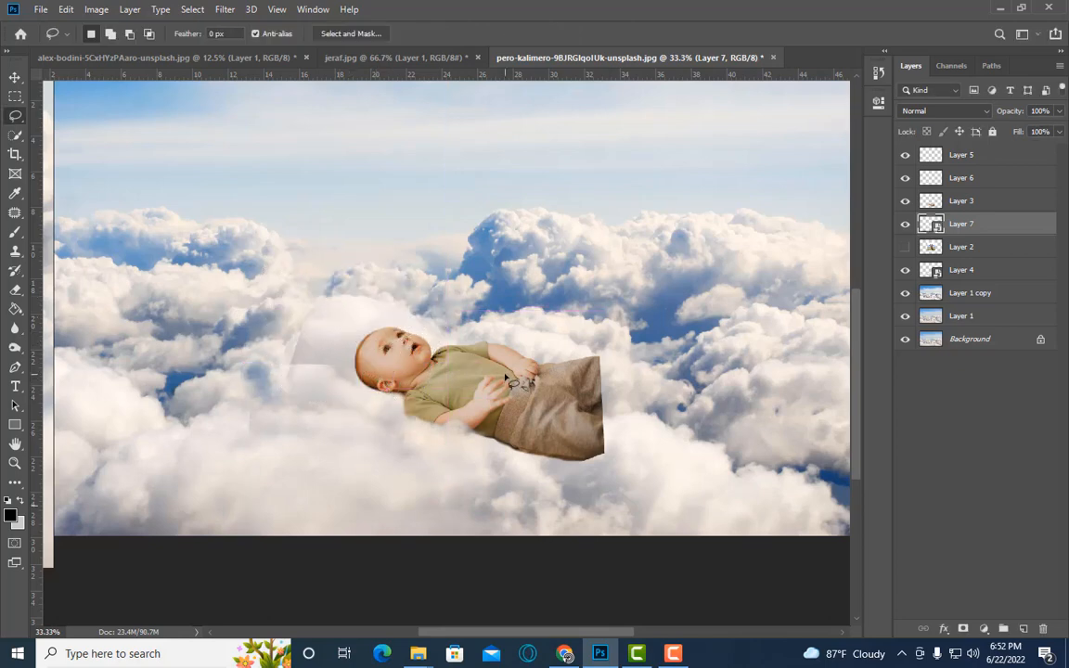
# Check the transformed patch's extent and compare the image with Layer 6 hidden and shown.
pyautogui.hotkey('ctrl', 't')
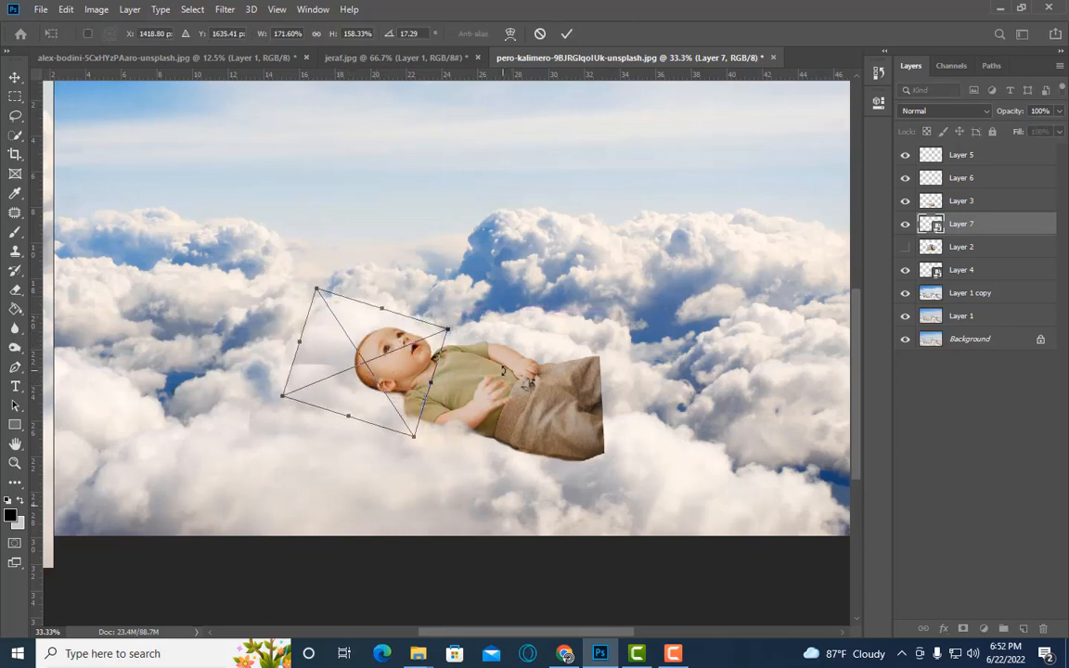
pyautogui.press('Return')
pyautogui.click(906, 178)
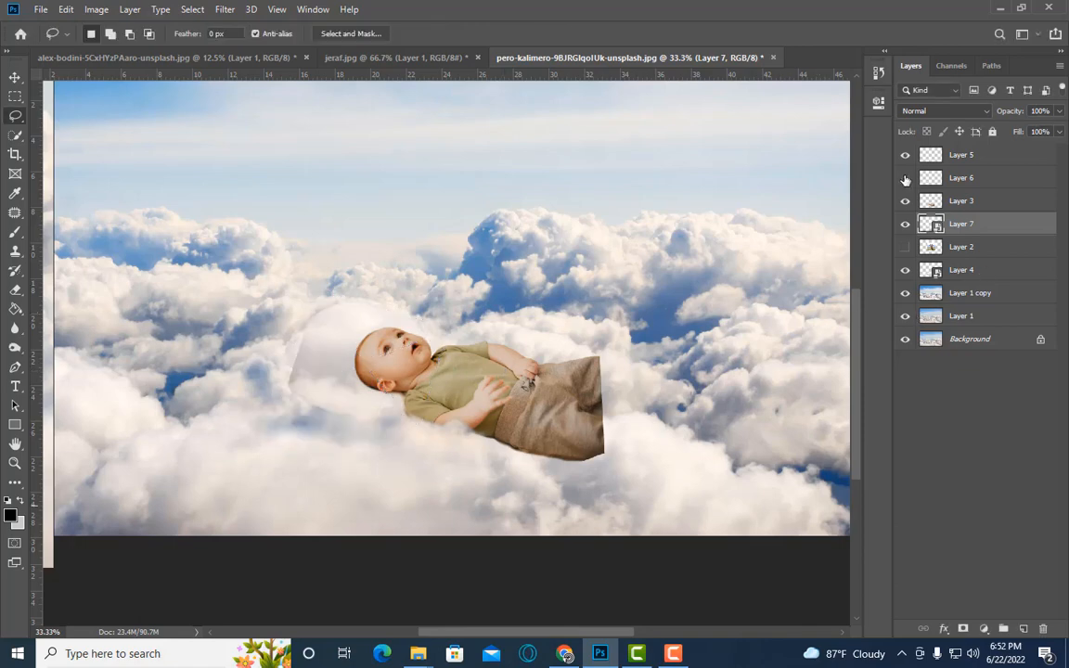
pyautogui.click(906, 178)
pyautogui.click(906, 178)
pyautogui.click(906, 179)
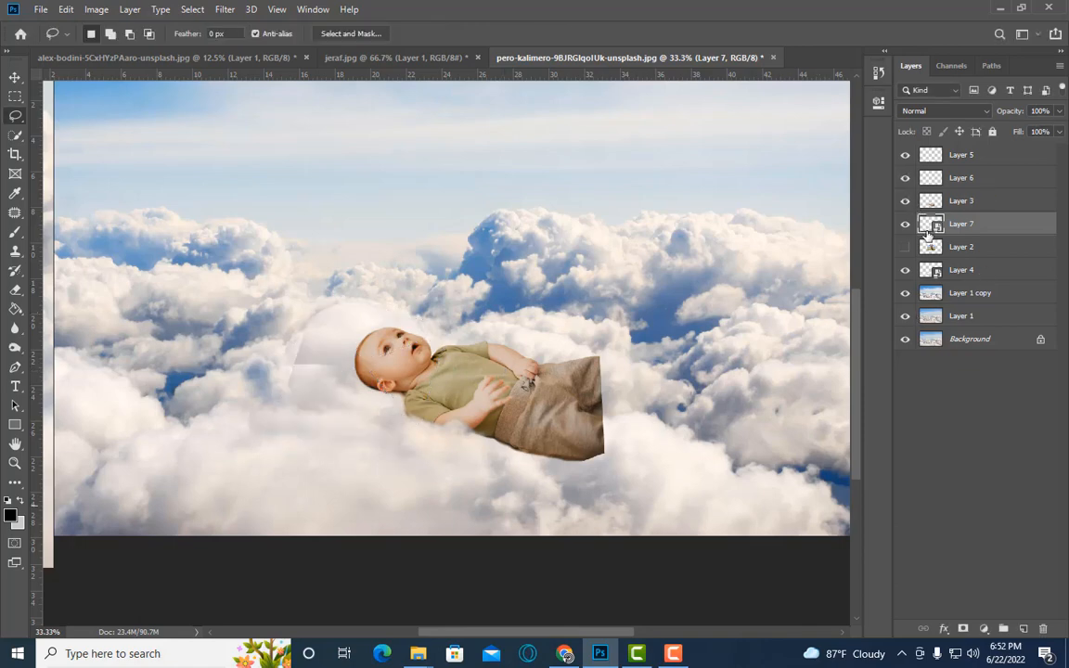
# Nudge the cloud patch behind the baby's head right and down to about X 1469.8 px, Y 1653.4 px.
pyautogui.hotkey('ctrl', 't')
pyautogui.press('Right')
pyautogui.press('Right')
pyautogui.press('Right')
pyautogui.press('Right')
pyautogui.press('Right')
pyautogui.press('Right')
pyautogui.press('Right')
pyautogui.press('Right')
pyautogui.press('Down')
pyautogui.press('Down')
pyautogui.press('Down')
pyautogui.press('Down')
pyautogui.press('Down')
pyautogui.press('Down')
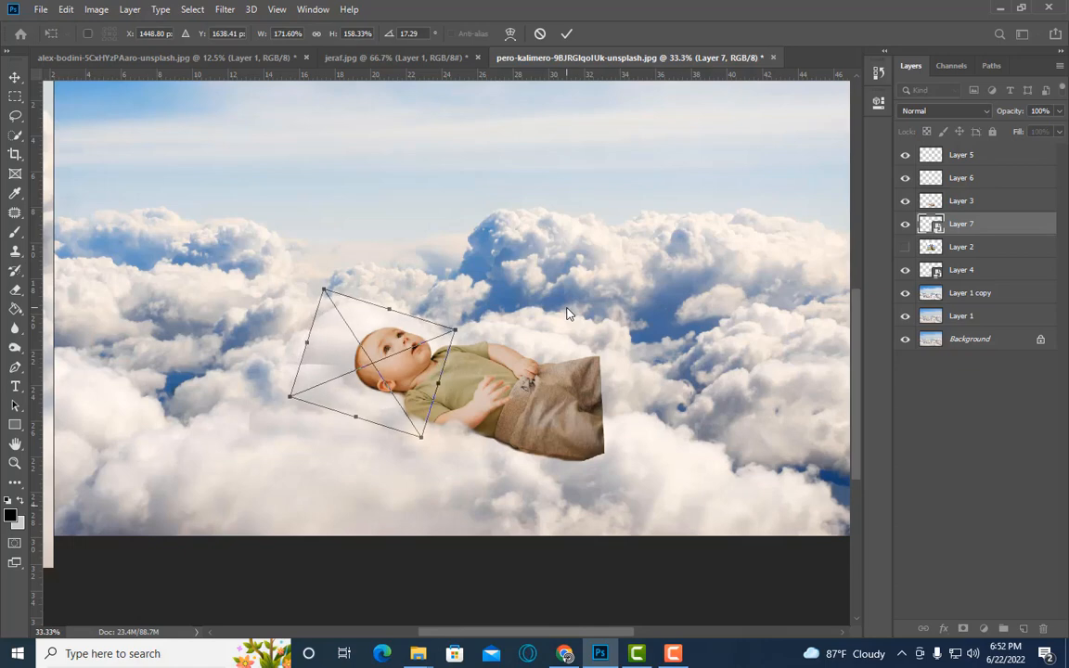
pyautogui.press('Right')
pyautogui.press('Right')
pyautogui.press('Right')
pyautogui.press('Right')
pyautogui.press('Right')
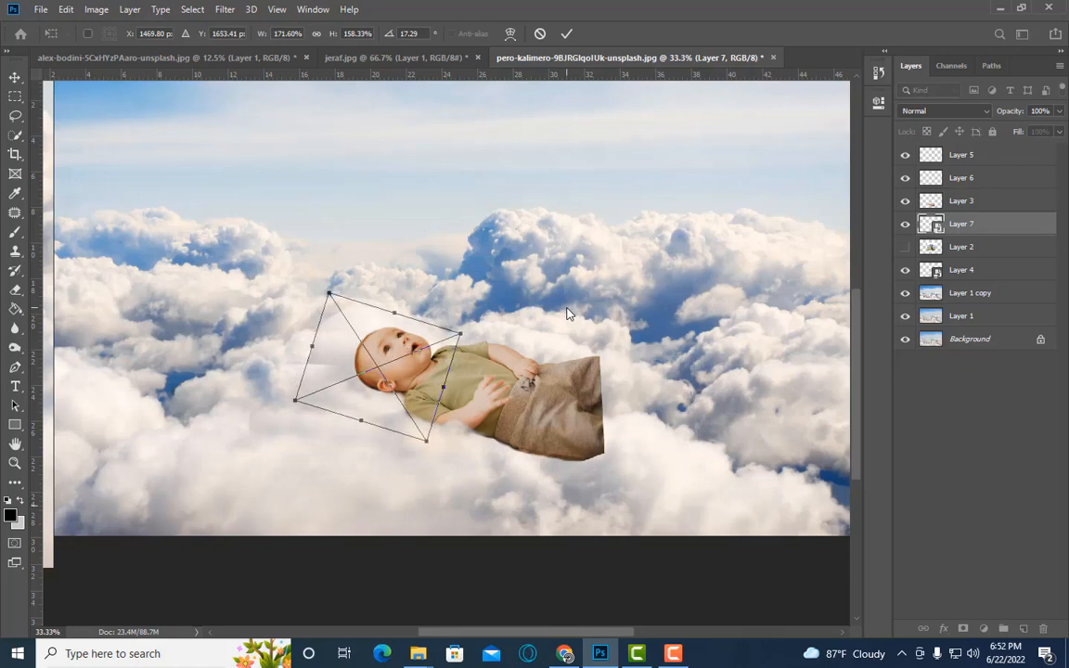
pyautogui.press('Return')
pyautogui.press('l')
# Compare the image with each of the cloud patches on Layers 6, 5 and 7 hidden and shown.
pyautogui.click(906, 178)
pyautogui.click(906, 178)
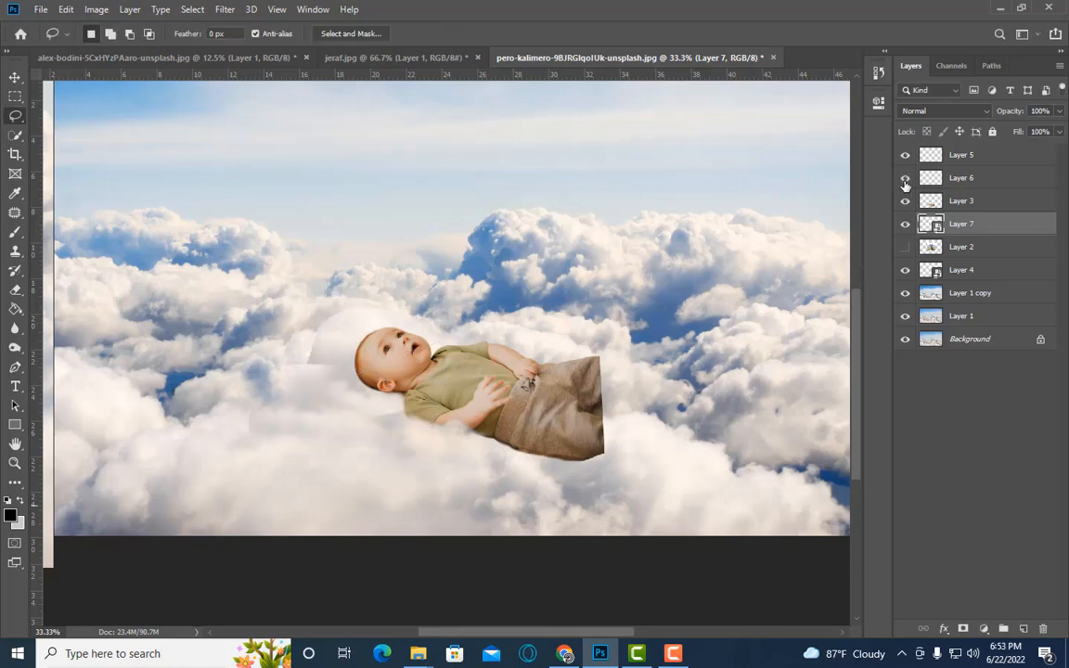
pyautogui.click(906, 155)
pyautogui.click(906, 155)
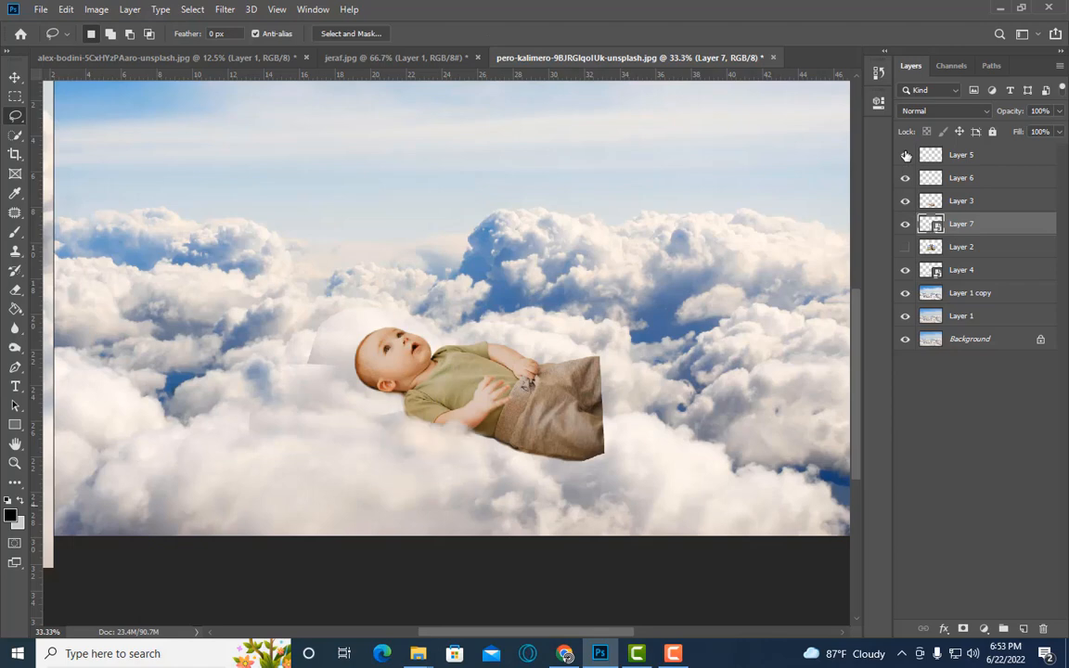
pyautogui.click(906, 225)
pyautogui.click(906, 225)
# Rasterize Layer 7 and darken its cloud patch by lowering the midtones with a Curves adjustment.
pyautogui.rightClick(964, 227)
pyautogui.click(817, 246)
pyautogui.click(97, 14)
pyautogui.moveTo(106, 46)
pyautogui.click(265, 74)
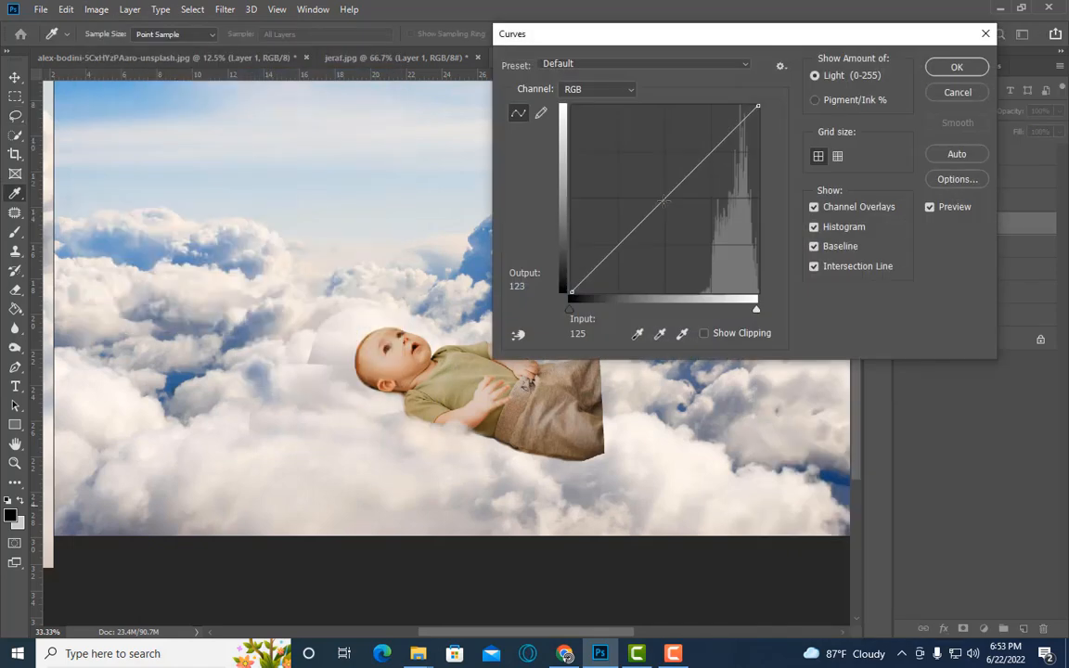
pyautogui.click(663, 205)
pyautogui.moveTo(663, 205); pyautogui.dragTo(663, 235)
pyautogui.click(965, 66)
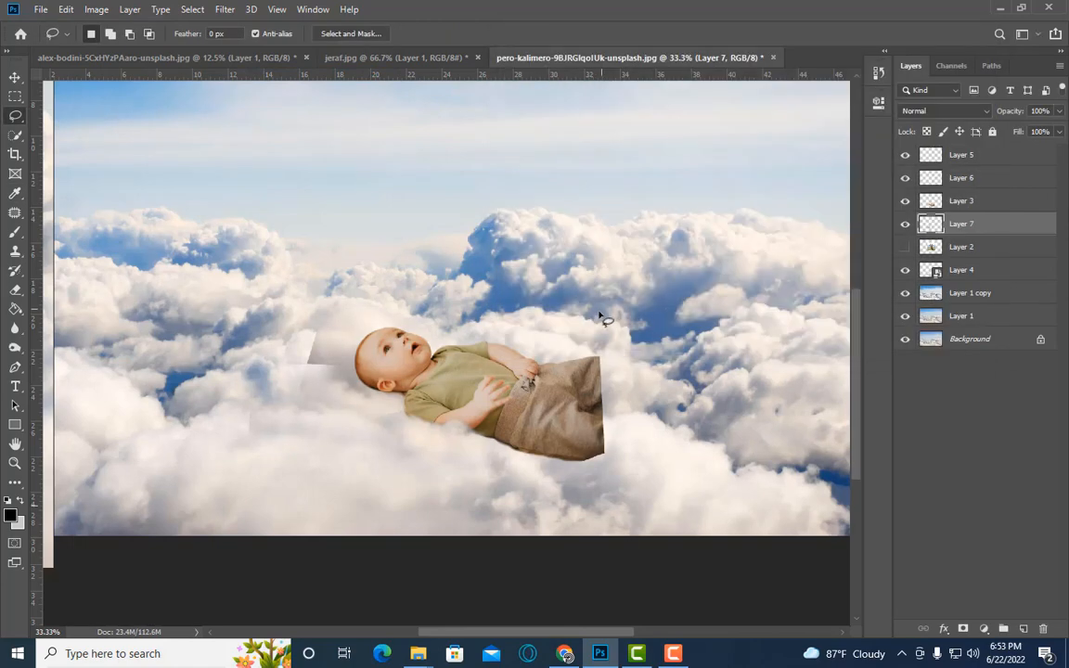
# Convert Layer 7 to a smart object and nudge its cloud patch right to about X 1484.5 px, Y 1645.5 px.
pyautogui.rightClick(1005, 226)
pyautogui.click(836, 214)
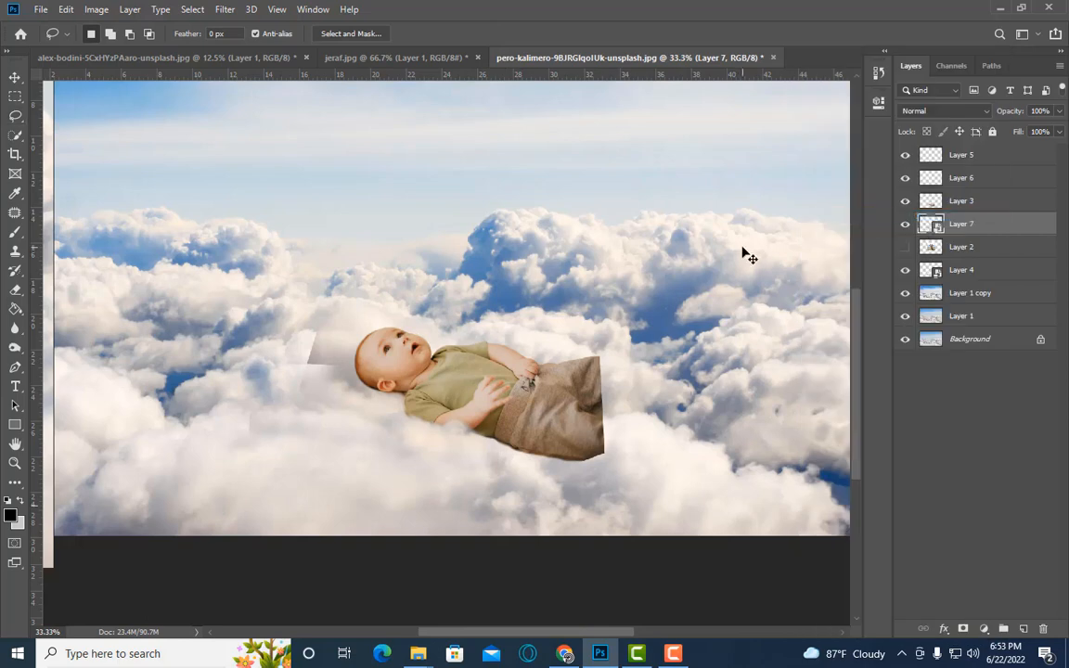
pyautogui.hotkey('ctrl', 't')
pyautogui.press('Right')
pyautogui.press('Right')
pyautogui.press('Right')
pyautogui.press('Right')
pyautogui.press('Right')
pyautogui.press('Right')
pyautogui.press('Right')
pyautogui.press('Right')
pyautogui.press('Right')
pyautogui.press('Right')
pyautogui.press('Down')
pyautogui.press('Down')
pyautogui.press('Down')
pyautogui.press('Down')
pyautogui.press('Down')
pyautogui.press('Down')
pyautogui.press('Down')
pyautogui.press('Down')
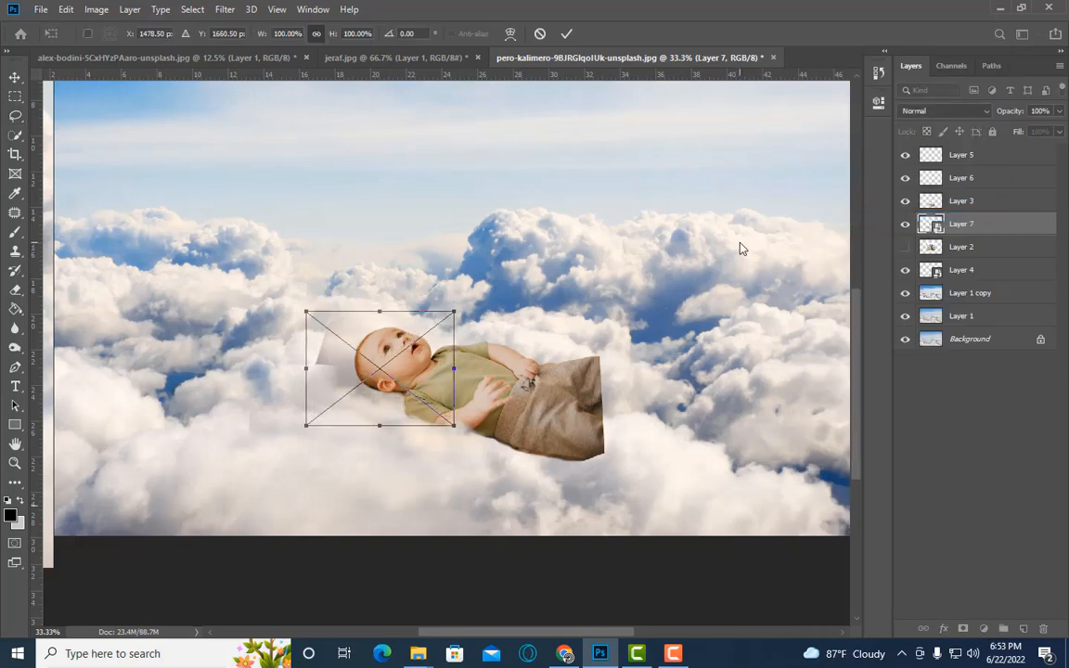
pyautogui.press('Right')
pyautogui.press('Right')
pyautogui.press('Return')
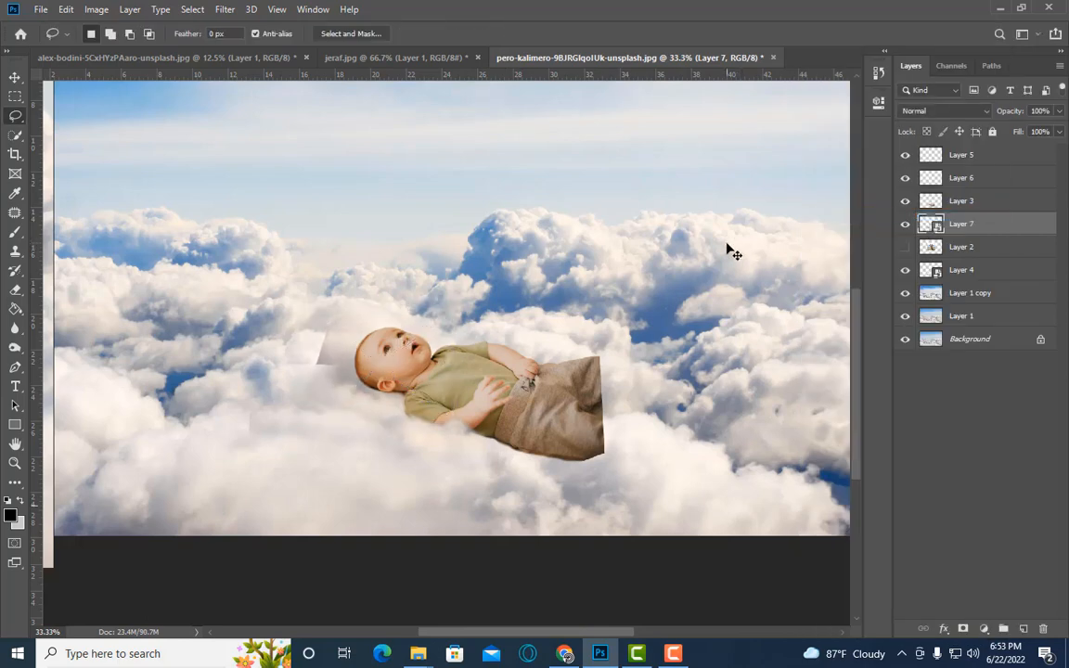
# Move Layer 7's cloud patch behind the baby's head to about X 1504.5 px, Y 1655.5 px.
pyautogui.hotkey('ctrl', '+')
pyautogui.hotkey('ctrl', 't')
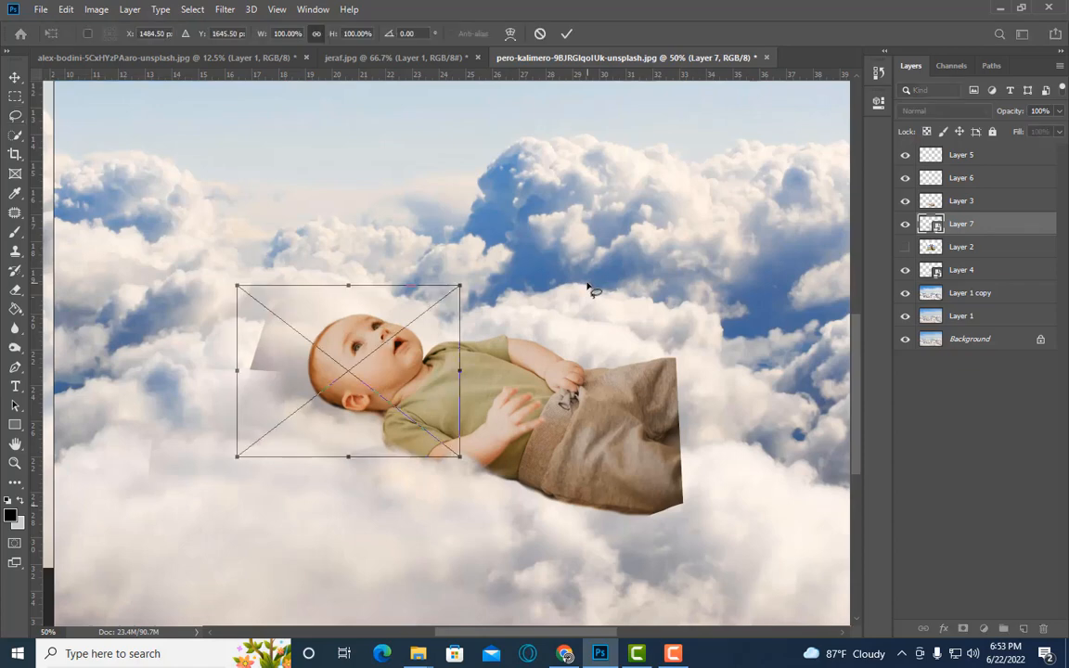
pyautogui.moveTo(402, 353); pyautogui.dragTo(407, 369)
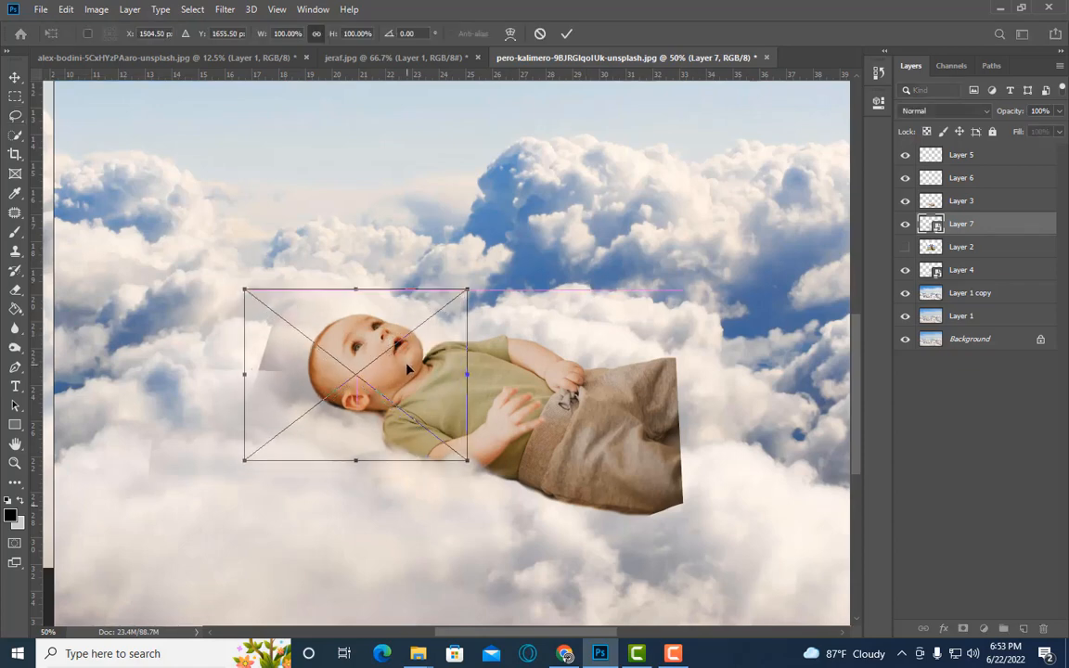
pyautogui.press('Return')
# Rasterize Layer 7 and erase the cloud patch's hard edges beside the baby's head with a soft eraser of 150 to 250 px.
pyautogui.press('l')
pyautogui.rightClick(1021, 246)
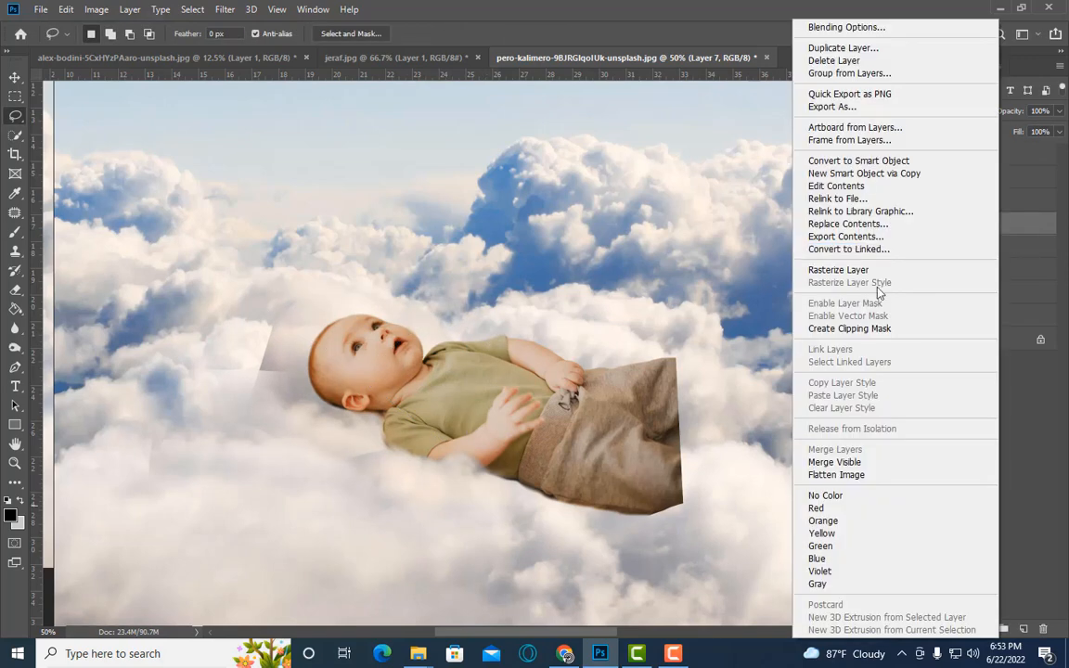
pyautogui.click(877, 270)
pyautogui.click(15, 290)
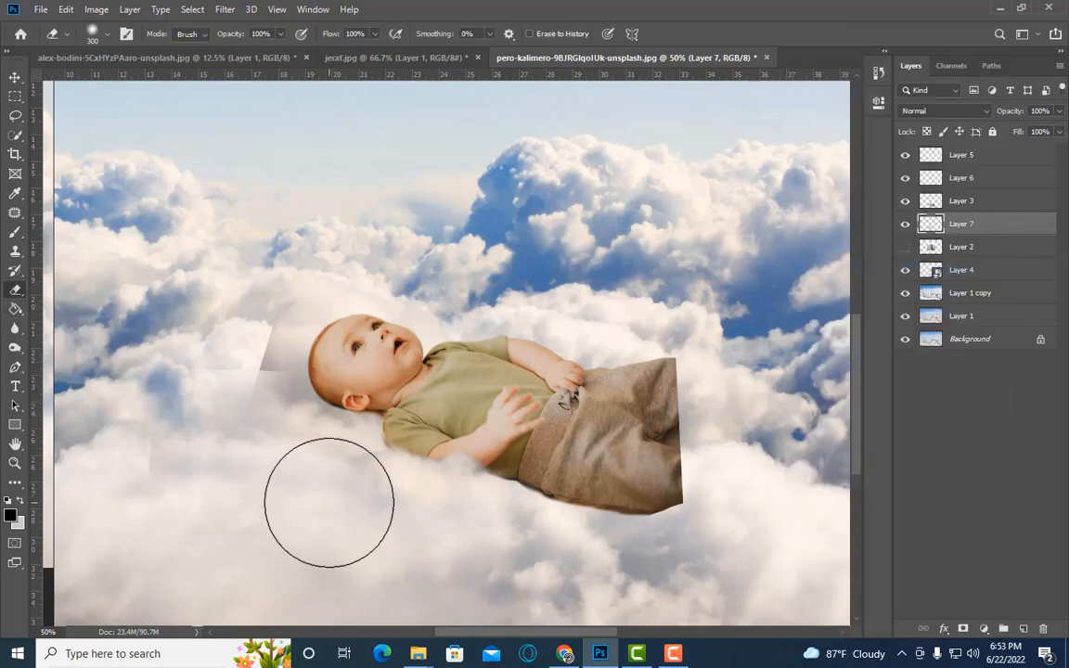
pyautogui.press('[')
pyautogui.press('[')
pyautogui.press('[')
pyautogui.press('[')
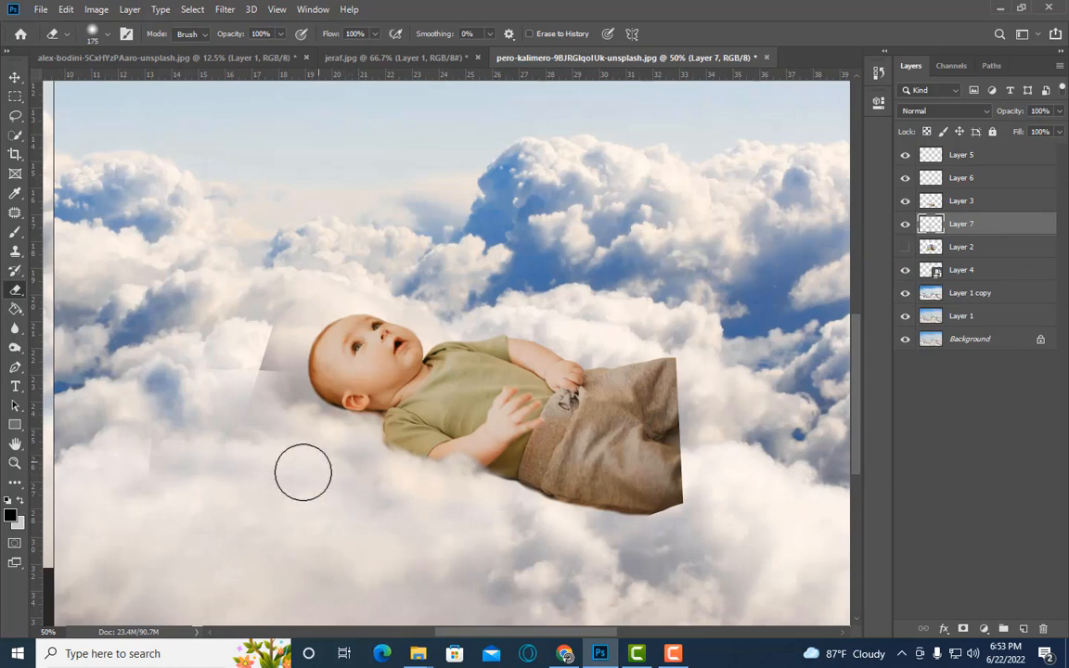
pyautogui.moveTo(303, 473)
pyautogui.mouseDown()
pyautogui.moveTo(258, 425)
pyautogui.moveTo(254, 321)
pyautogui.moveTo(245, 342)
pyautogui.moveTo(284, 431)
pyautogui.moveTo(270, 322)
pyautogui.moveTo(279, 309)
pyautogui.moveTo(266, 330)
pyautogui.moveTo(287, 285)
pyautogui.moveTo(210, 375)
pyautogui.mouseUp()
pyautogui.press('[')
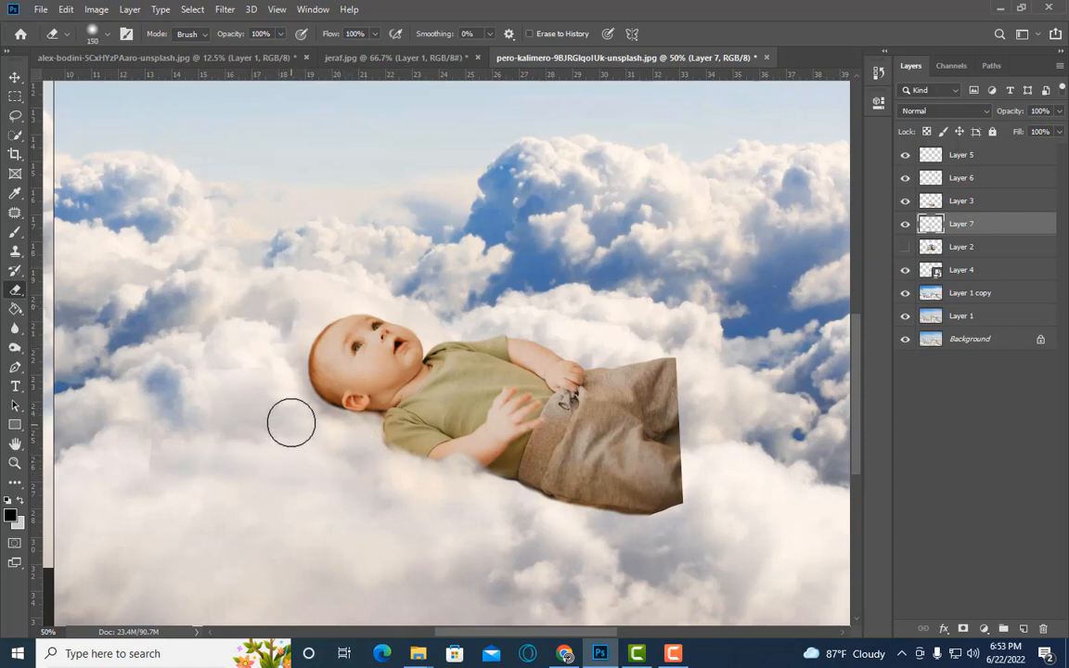
pyautogui.press(']')
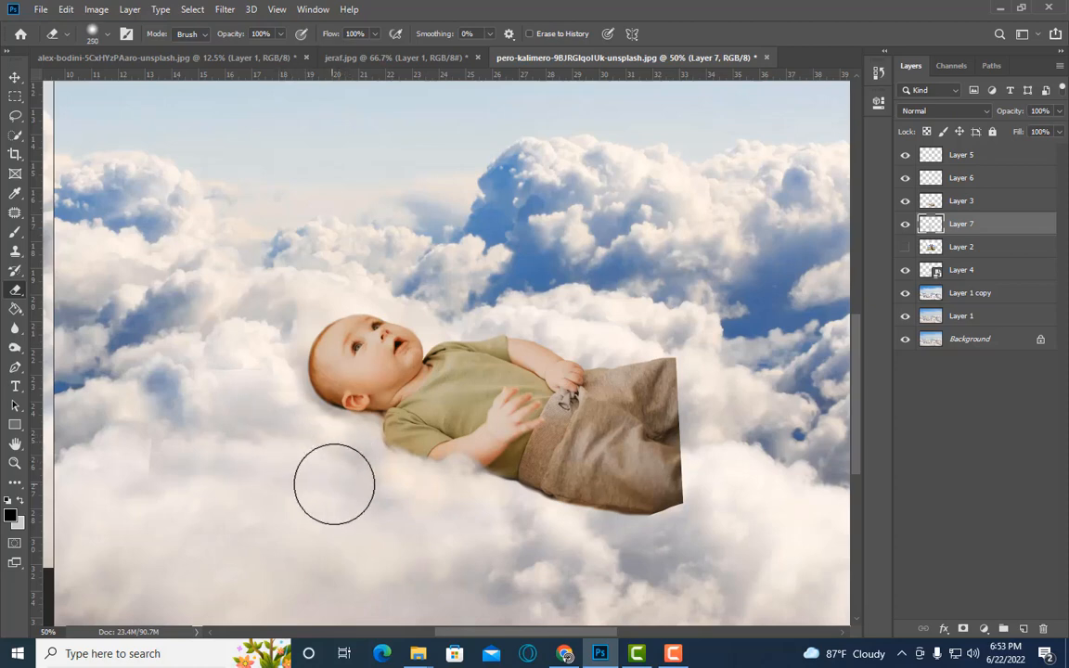
# Compare the image with the blended cloud patch on Layer 7 hidden and shown.
pyautogui.click(906, 224)
pyautogui.click(906, 225)
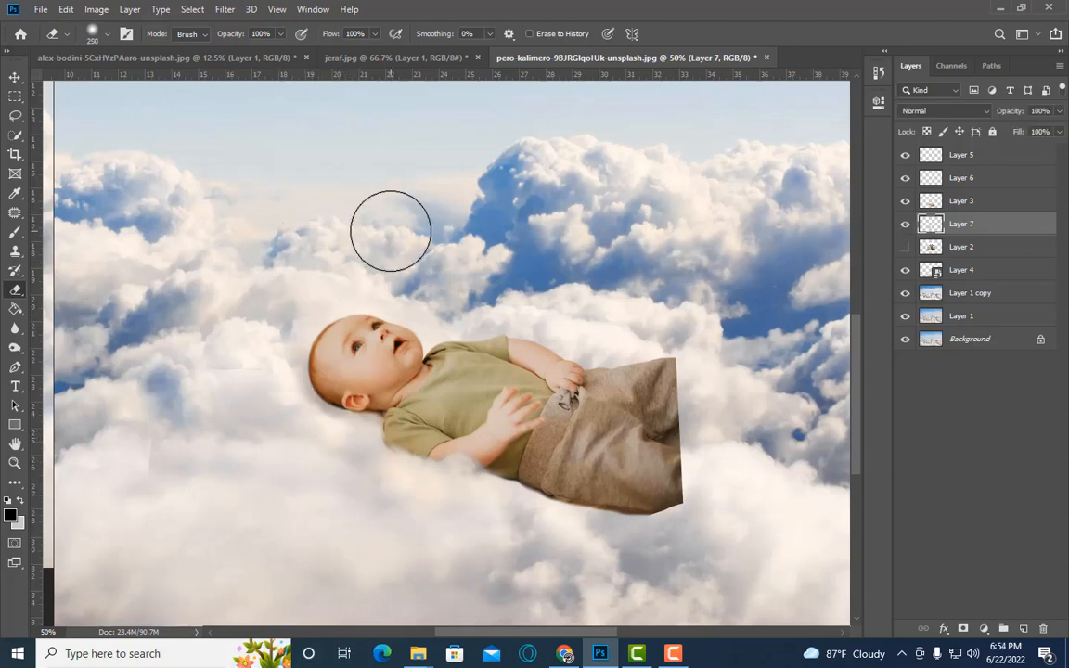
pyautogui.hotkey('ctrl', '-')
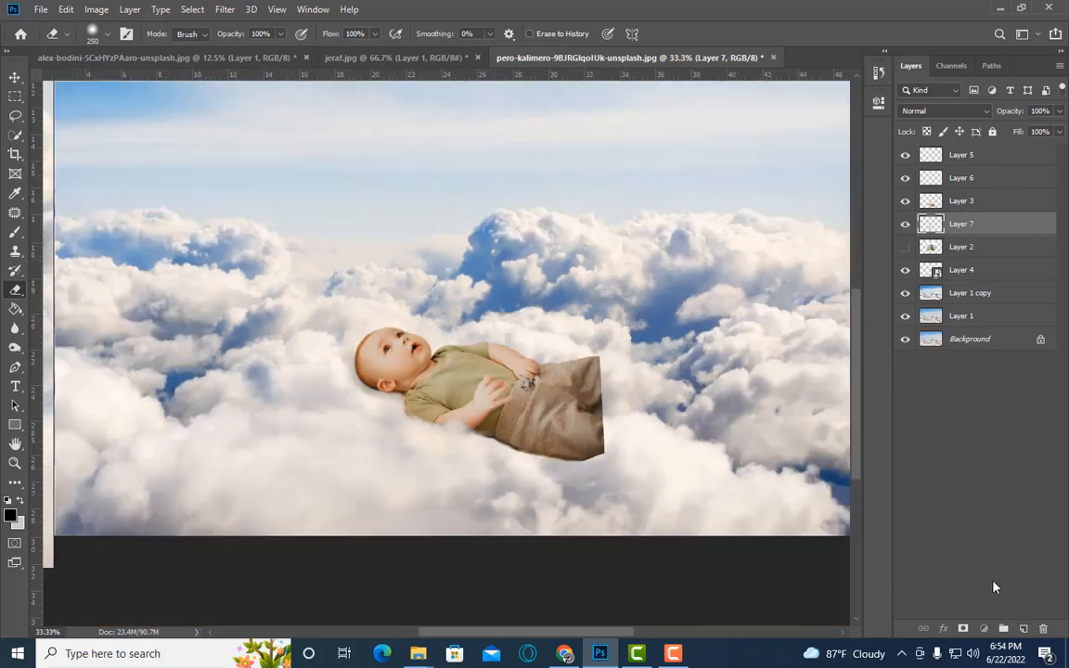
# Add an empty layer above Layer 7, and copy a lassoed right-side cloud area from Layer 1 copy to a new layer above Layer 3.
pyautogui.click(1024, 628)
pyautogui.hotkey('ctrl', '+')
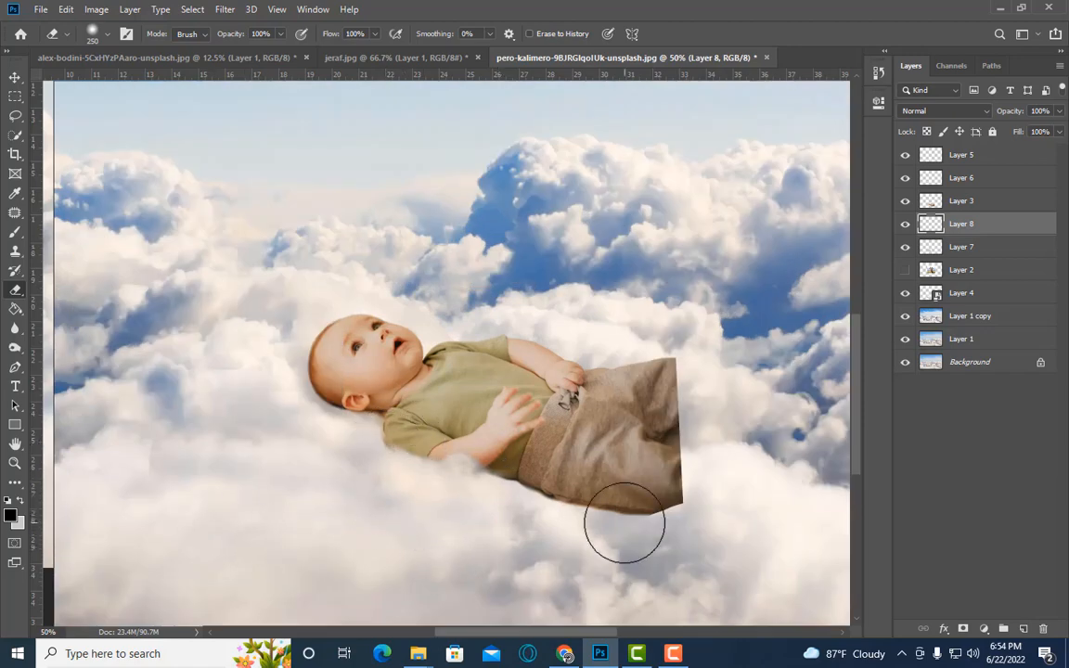
pyautogui.hotkey('ctrl', '-')
pyautogui.hotkey('ctrl', '-')
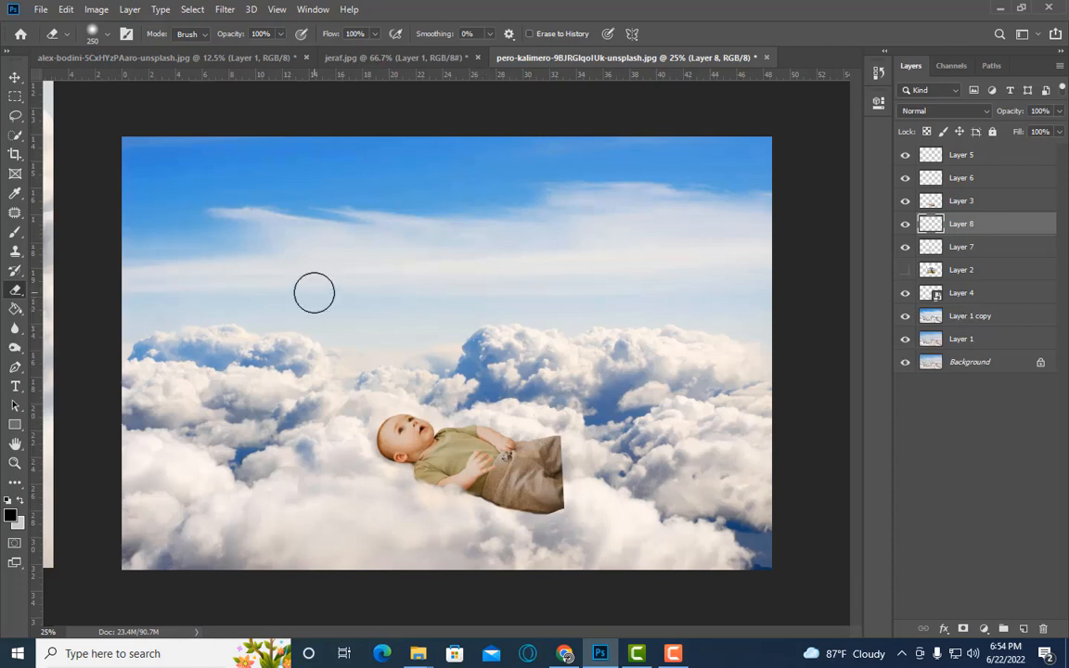
pyautogui.click(19, 118)
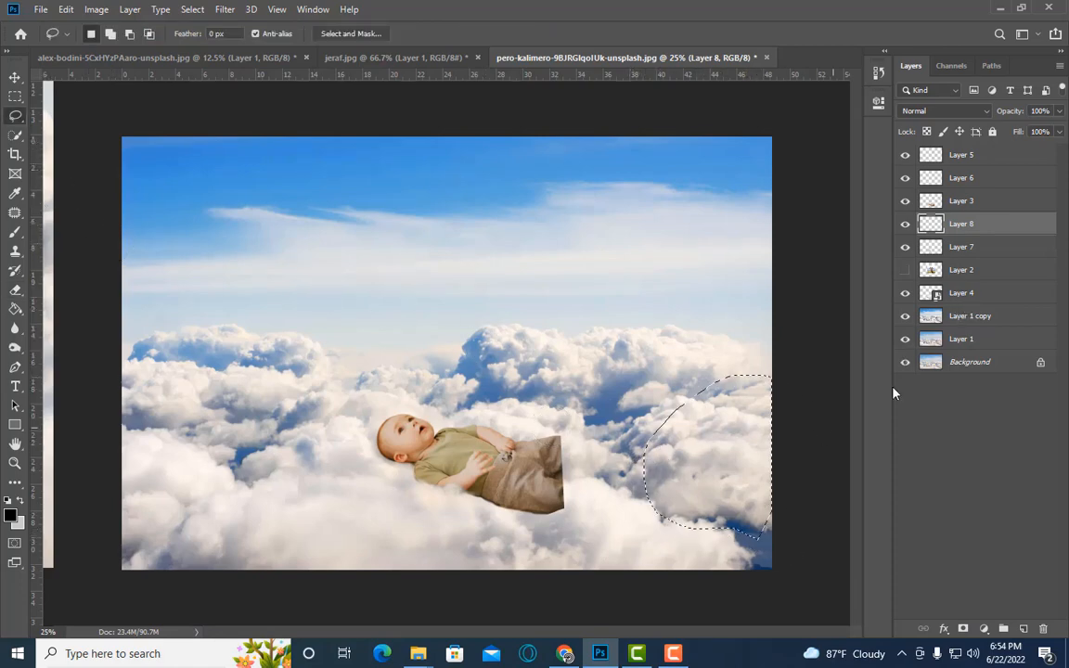
pyautogui.click(983, 318)
pyautogui.hotkey('ctrl', 'j')
pyautogui.moveTo(961, 223); pyautogui.dragTo(967, 208)
pyautogui.rightClick(958, 209)
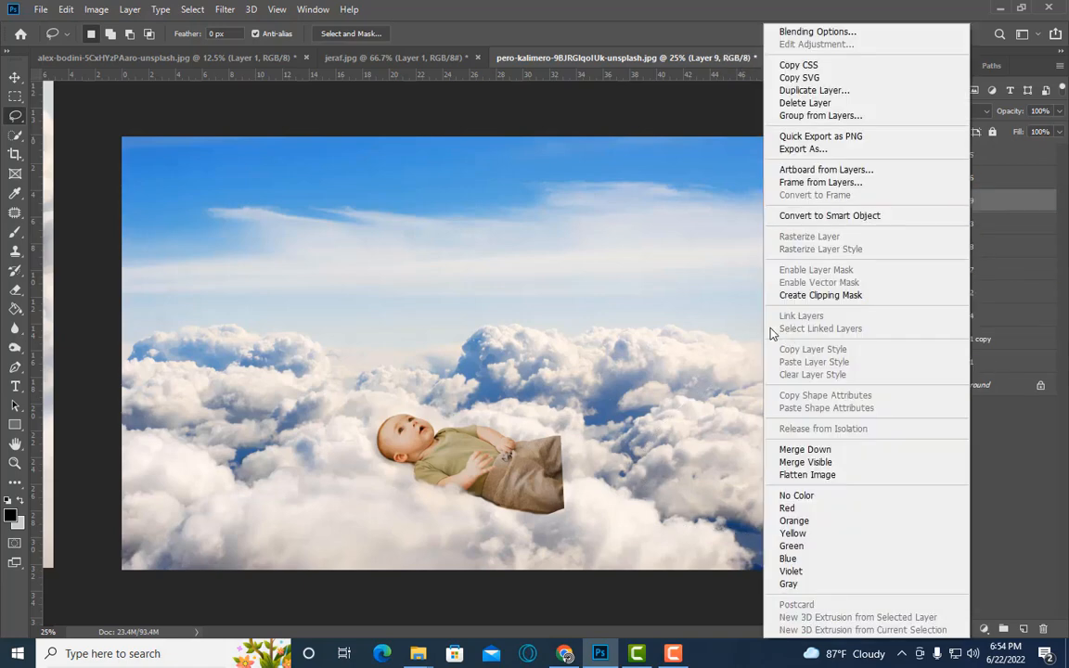
pyautogui.click(667, 302)
pyautogui.hotkey('ctrl', 't')
pyautogui.press('Escape')
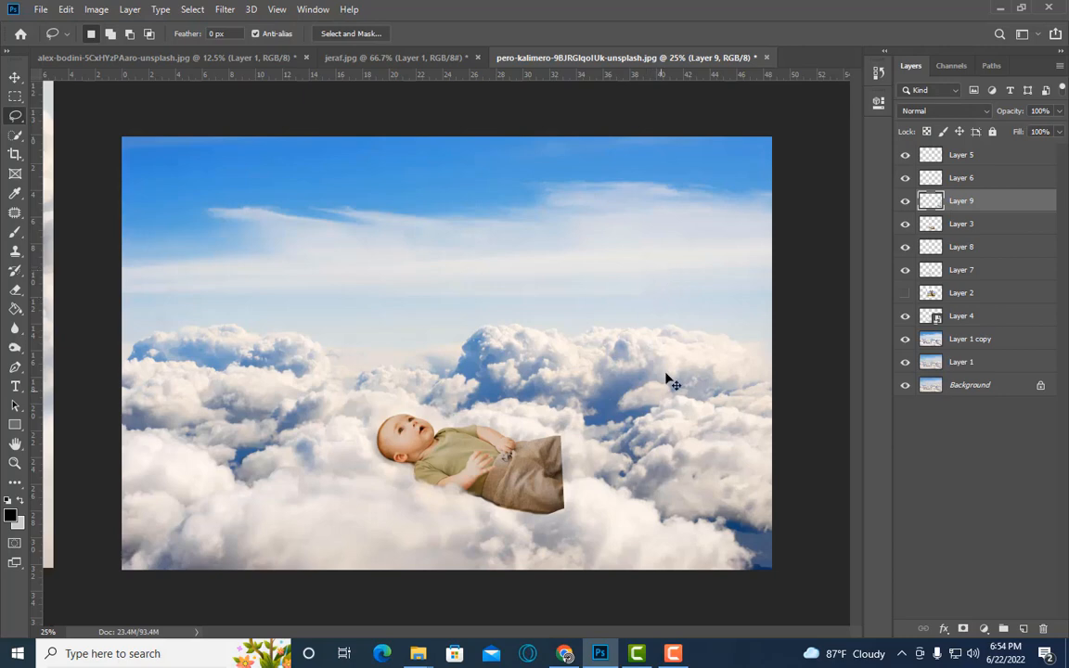
# Rotate Layer 9's cloud patch about 79.57° and place it over the baby's legs at about X 2526 px, Y 1727.5 px.
pyautogui.hotkey('ctrl', 't')
pyautogui.moveTo(647, 350); pyautogui.dragTo(788, 342)
pyautogui.moveTo(723, 459); pyautogui.dragTo(609, 447)
pyautogui.moveTo(714, 479); pyautogui.dragTo(710, 499)
pyautogui.moveTo(625, 468)
pyautogui.mouseDown()
pyautogui.moveTo(615, 475)
pyautogui.moveTo(625, 478)
pyautogui.mouseUp()
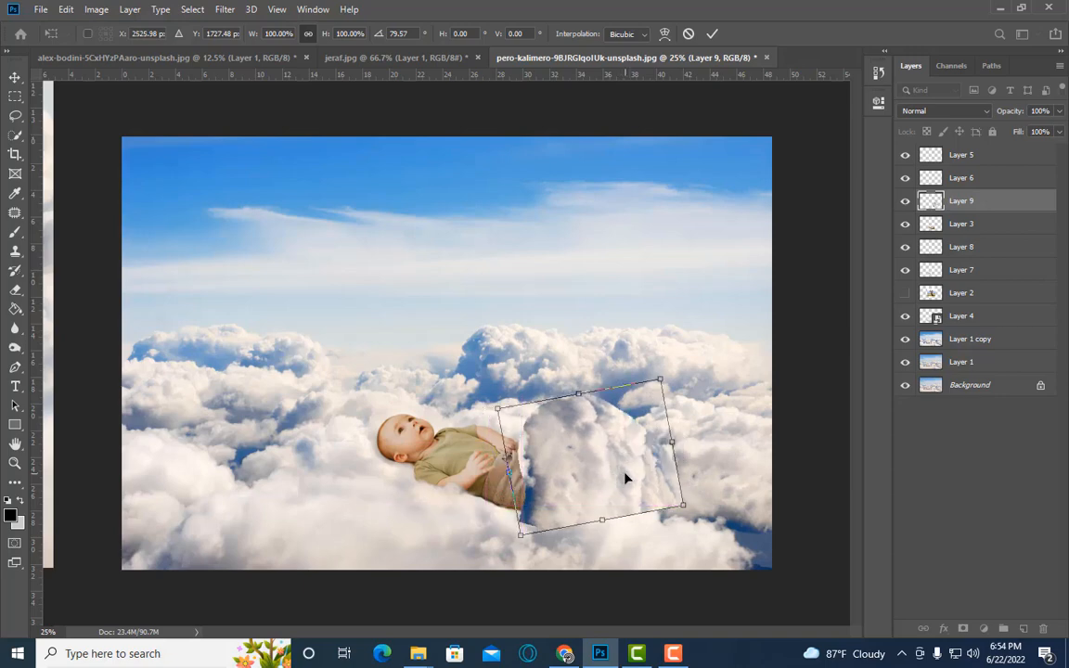
pyautogui.press('Return')
# Slightly raise the brightness of Layer 9's cloud patch with a Brightness/Contrast adjustment.
pyautogui.hotkey('ctrl', '+')
pyautogui.scroll(-2, 693, 427)
pyautogui.rightClick(965, 203)
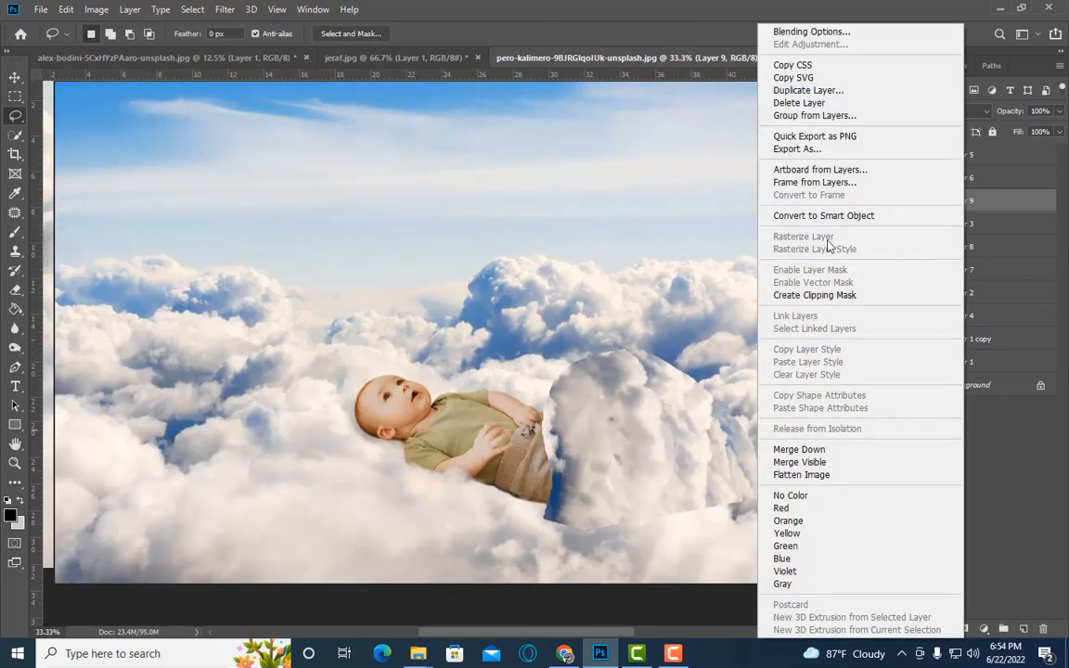
pyautogui.click(715, 401)
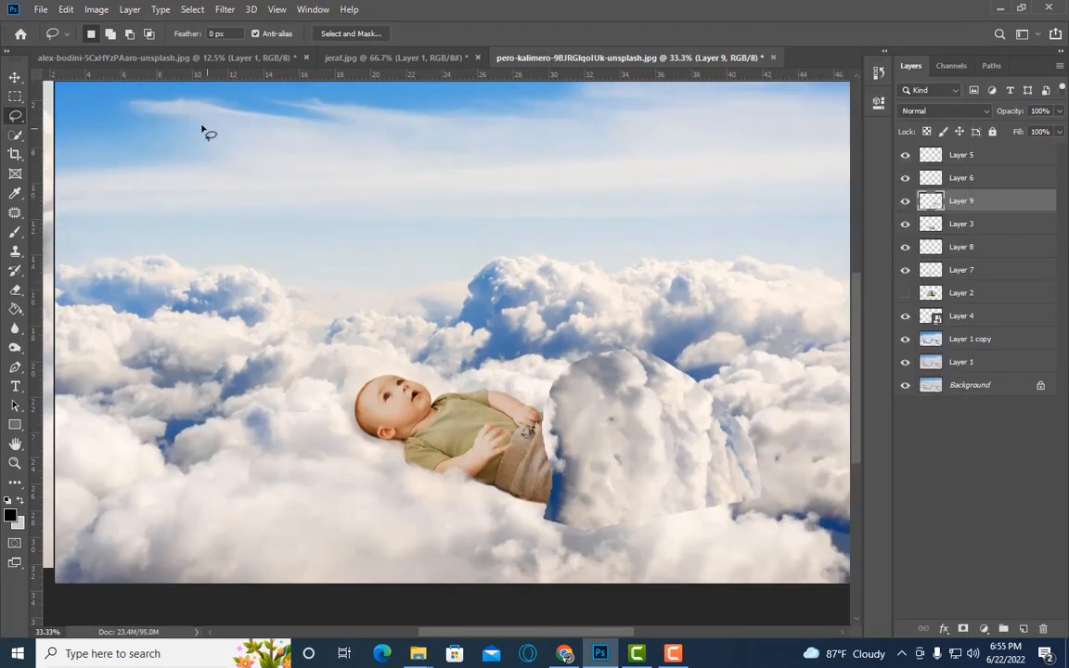
pyautogui.click(97, 9)
pyautogui.moveTo(114, 45)
pyautogui.click(423, 41)
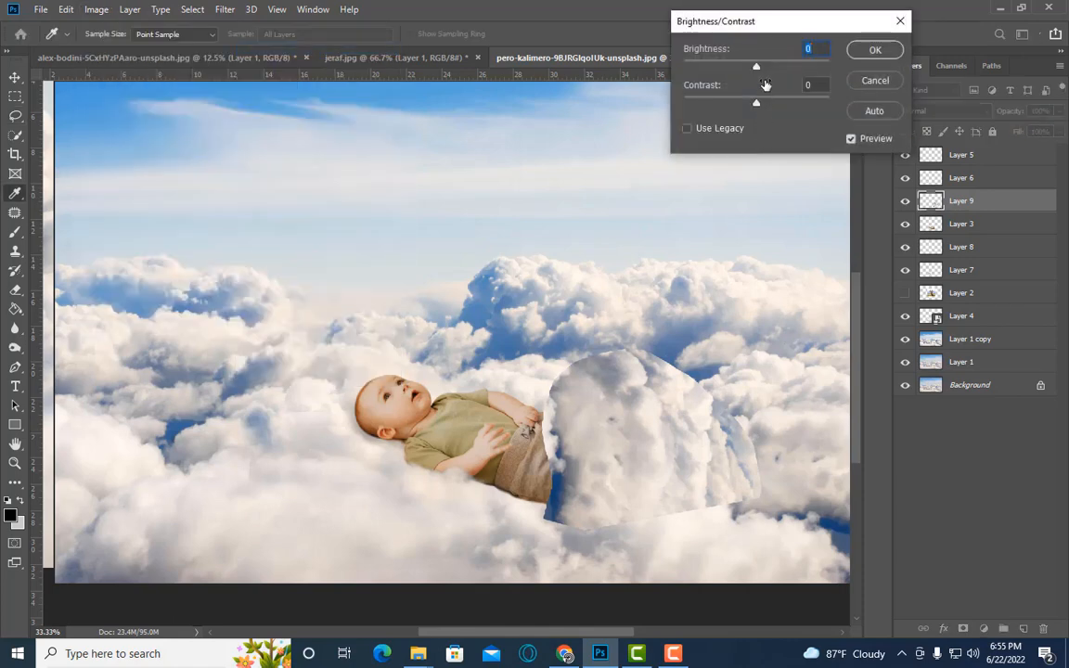
pyautogui.moveTo(756, 68); pyautogui.dragTo(761, 68)
pyautogui.click(876, 51)
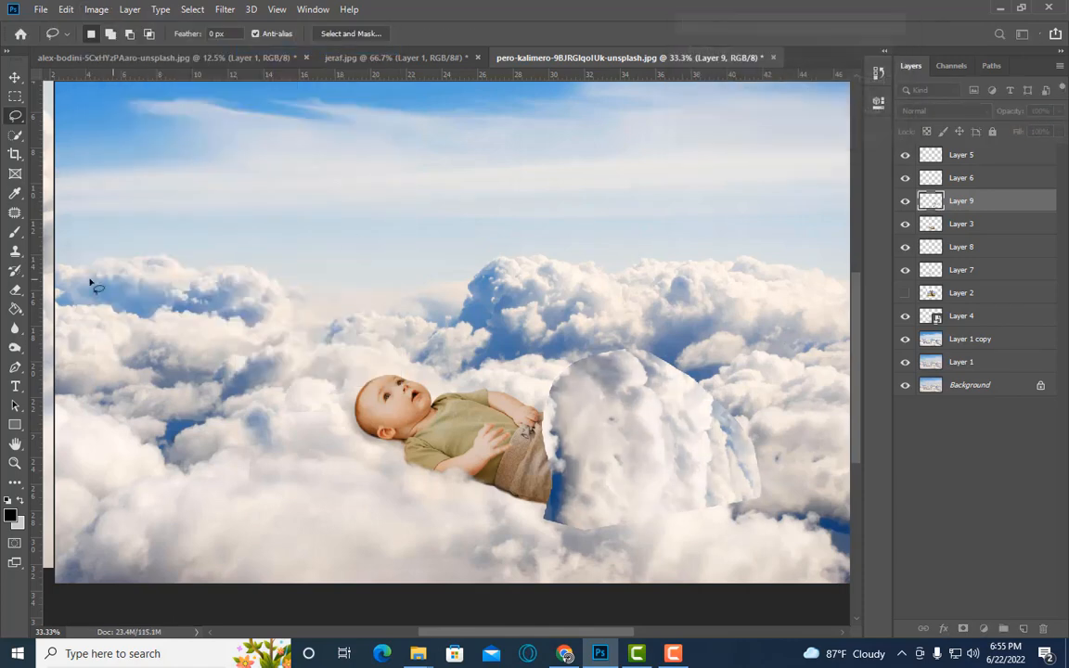
# Erase the lower edge and the blue left edge of Layer 9's cloud patch with a soft eraser of about 200 px.
pyautogui.click(15, 290)
pyautogui.moveTo(551, 534); pyautogui.dragTo(603, 536)
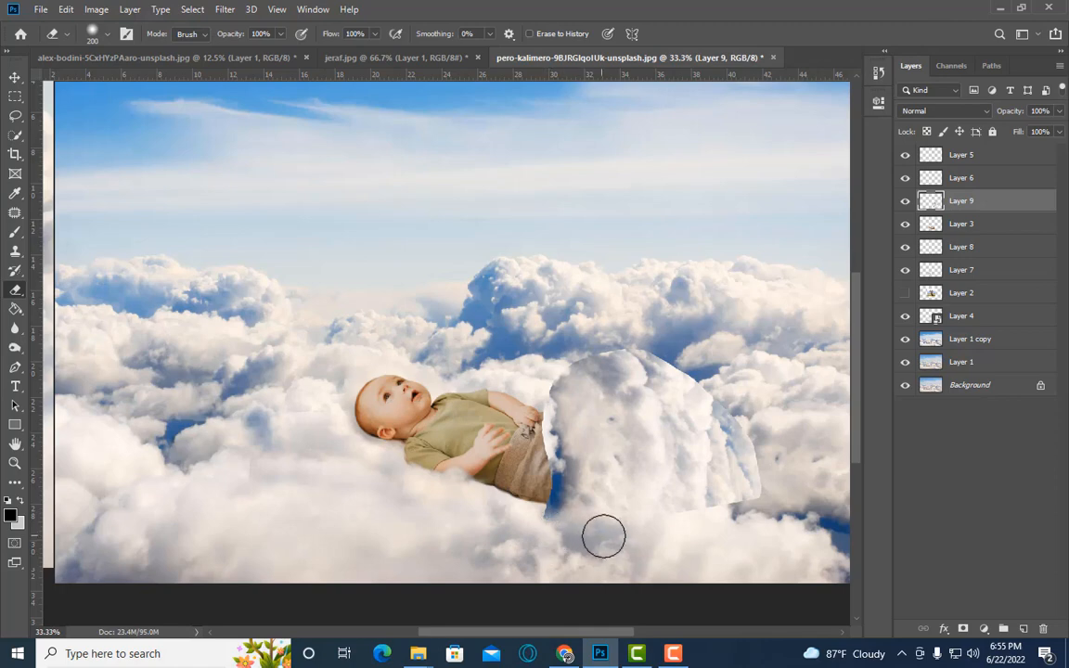
pyautogui.press('[')
pyautogui.press('[')
pyautogui.moveTo(538, 517)
pyautogui.mouseDown()
pyautogui.moveTo(549, 491)
pyautogui.moveTo(526, 452)
pyautogui.mouseUp()
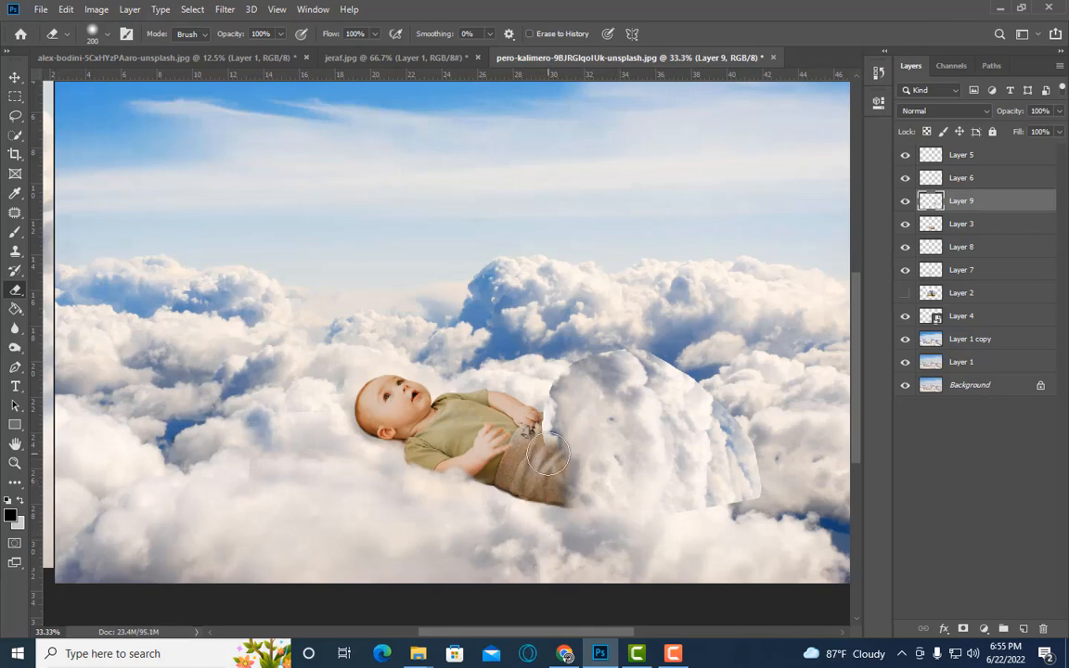
# Erase the top and right edges of Layer 9's cloud patch with a soft eraser of 300 px and larger, comparing it hidden and shown.
pyautogui.press(']')
pyautogui.press(']')
pyautogui.moveTo(564, 365)
pyautogui.mouseDown()
pyautogui.moveTo(630, 344)
pyautogui.moveTo(562, 358)
pyautogui.mouseUp()
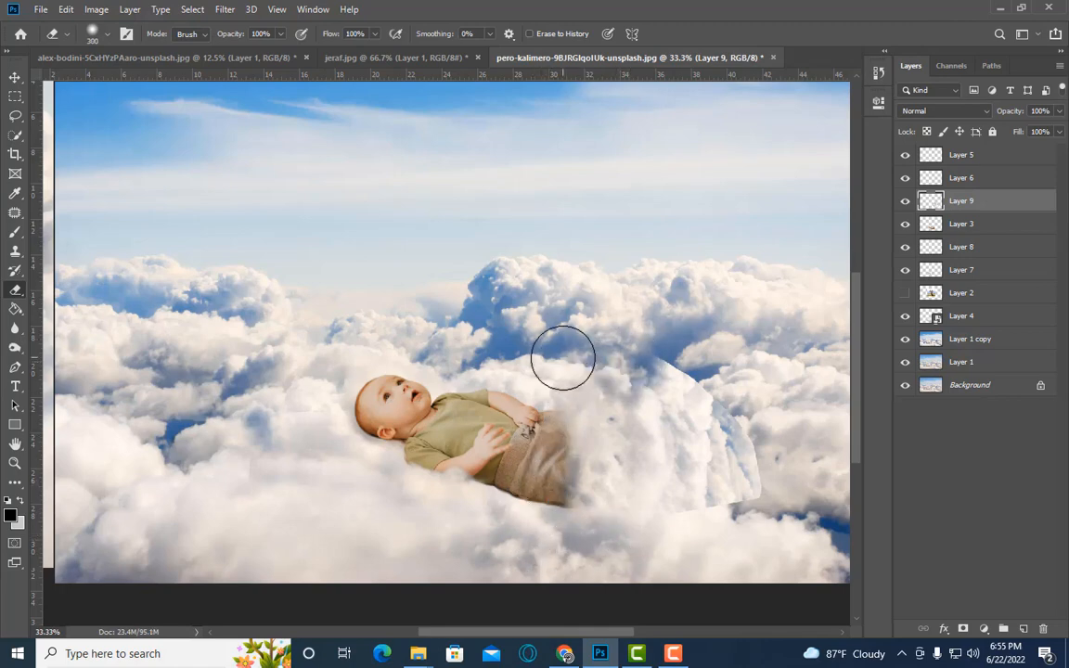
pyautogui.press(']')
pyautogui.moveTo(699, 346)
pyautogui.mouseDown()
pyautogui.moveTo(741, 349)
pyautogui.moveTo(753, 487)
pyautogui.moveTo(697, 539)
pyautogui.moveTo(758, 500)
pyautogui.moveTo(740, 383)
pyautogui.mouseUp()
pyautogui.click(905, 202)
pyautogui.click(905, 201)
pyautogui.press(']')
pyautogui.press(']')
pyautogui.press(']')
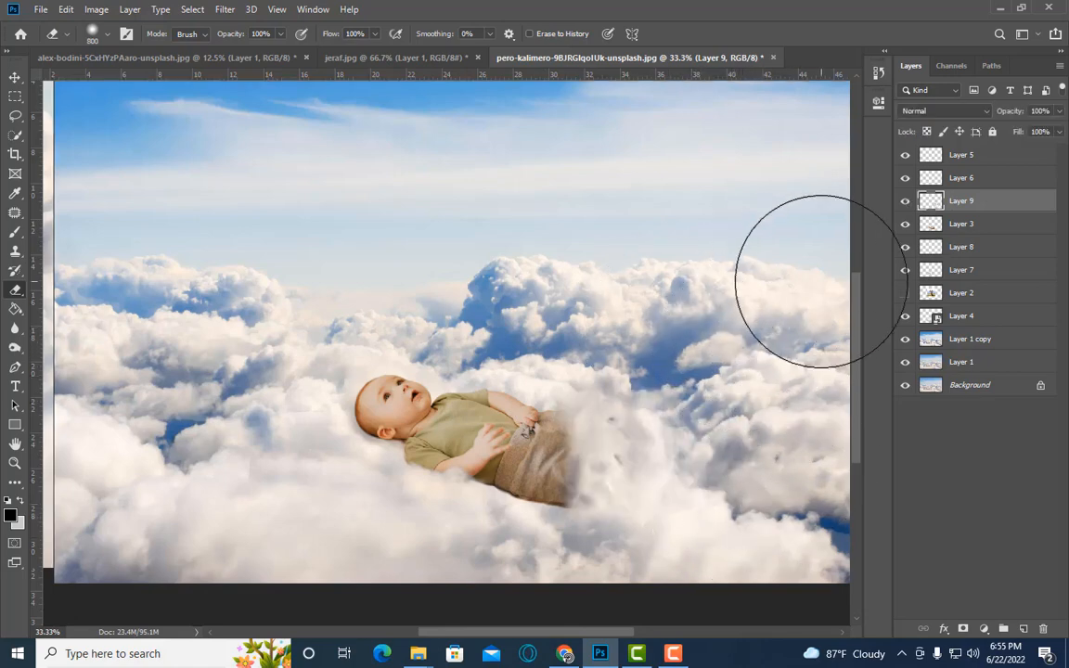
# Erase Layer 9's clouds along the upper edge of the baby's trousers with a 250 px soft eraser.
pyautogui.press('[')
pyautogui.press('[')
pyautogui.press('[')
pyautogui.press('[')
pyautogui.press('[')
pyautogui.press('[')
pyautogui.press('[')
pyautogui.press('[')
pyautogui.press('[')
pyautogui.moveTo(565, 409); pyautogui.dragTo(589, 377)
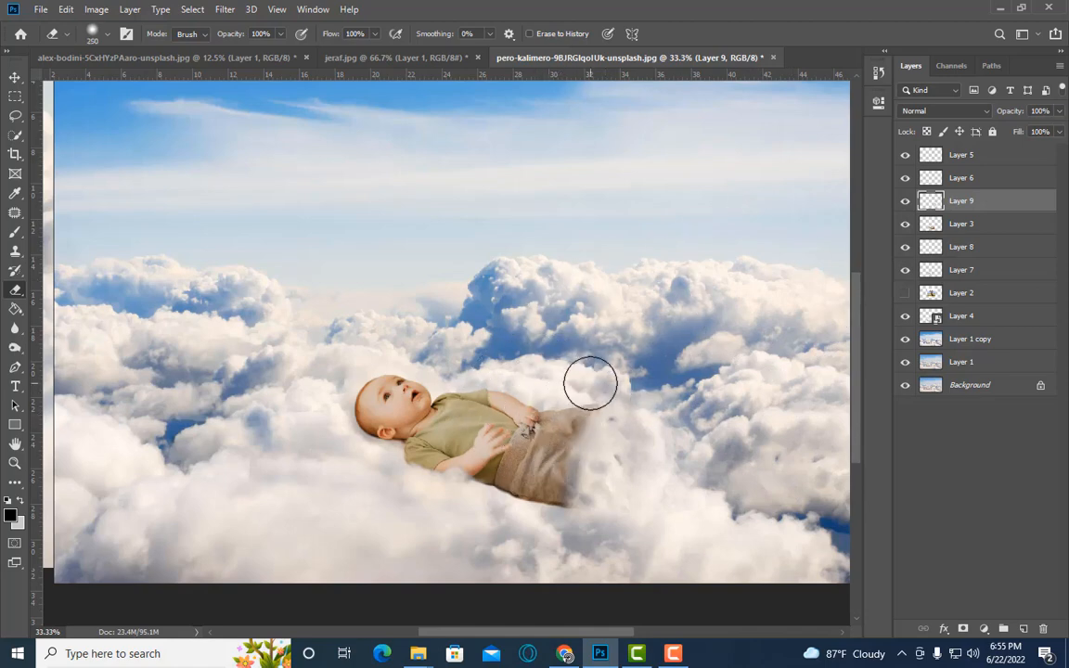
# Soften the cut upper-right corner of the baby's trousers on Layer 3 with a 400 px soft eraser.
pyautogui.press(']')
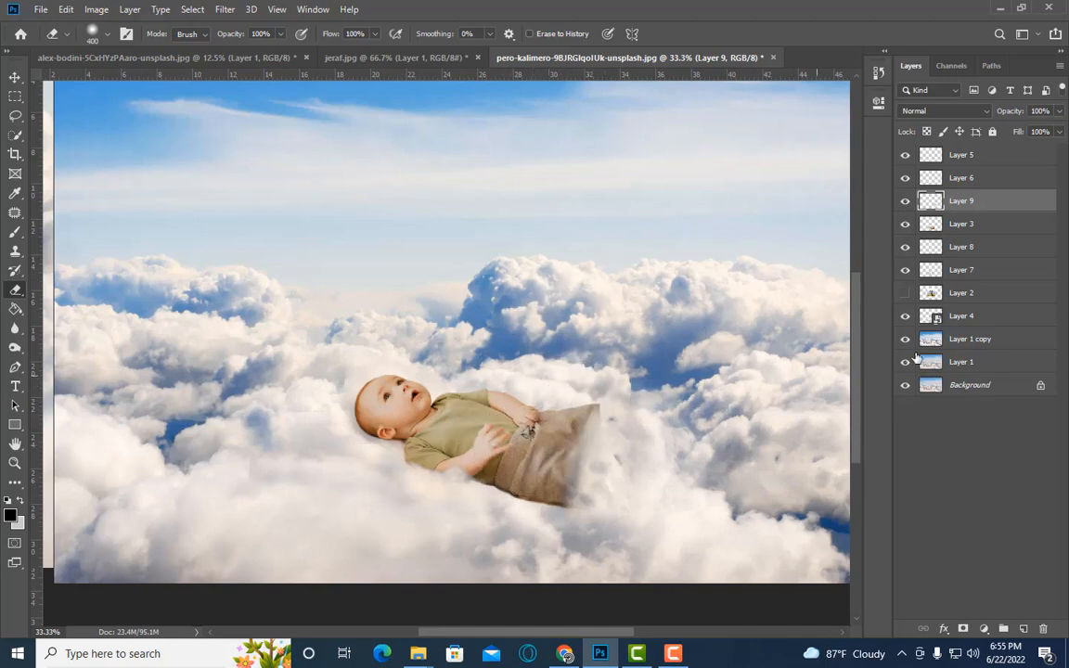
pyautogui.click(966, 224)
pyautogui.moveTo(632, 297)
pyautogui.mouseDown()
pyautogui.moveTo(668, 334)
pyautogui.moveTo(613, 375)
pyautogui.moveTo(663, 365)
pyautogui.moveTo(599, 386)
pyautogui.moveTo(597, 369)
pyautogui.mouseUp()
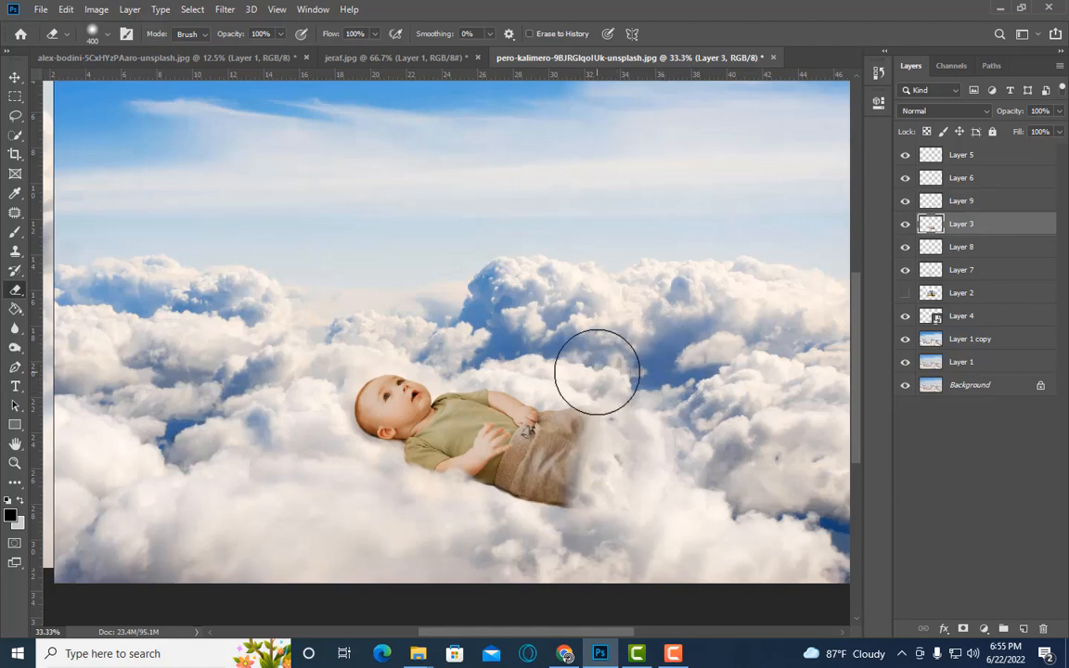
# Try erasing more of the baby's lower body on Layer 3 with a 500 to 600 px soft eraser, and undo the strokes.
pyautogui.press(']')
pyautogui.hotkey('ctrl', 'z')
pyautogui.hotkey('ctrl', 'z')
pyautogui.click(905, 224)
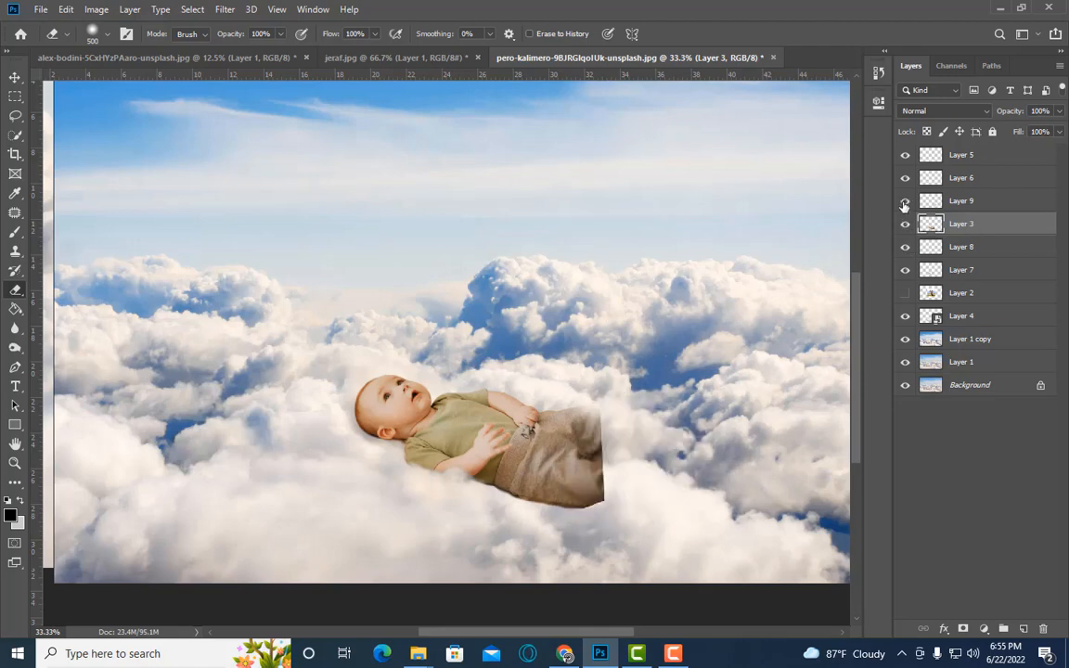
pyautogui.click(905, 223)
pyautogui.hotkey('ctrl', 'z')
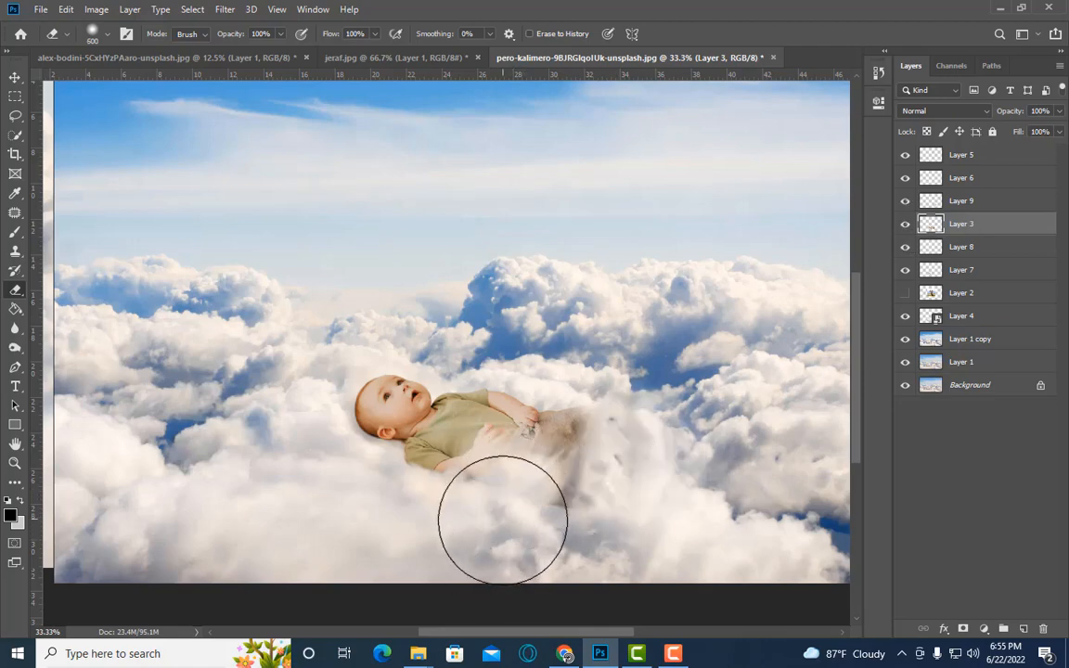
pyautogui.hotkey('ctrl', 'shift', 'z')
pyautogui.hotkey('ctrl', 'z')
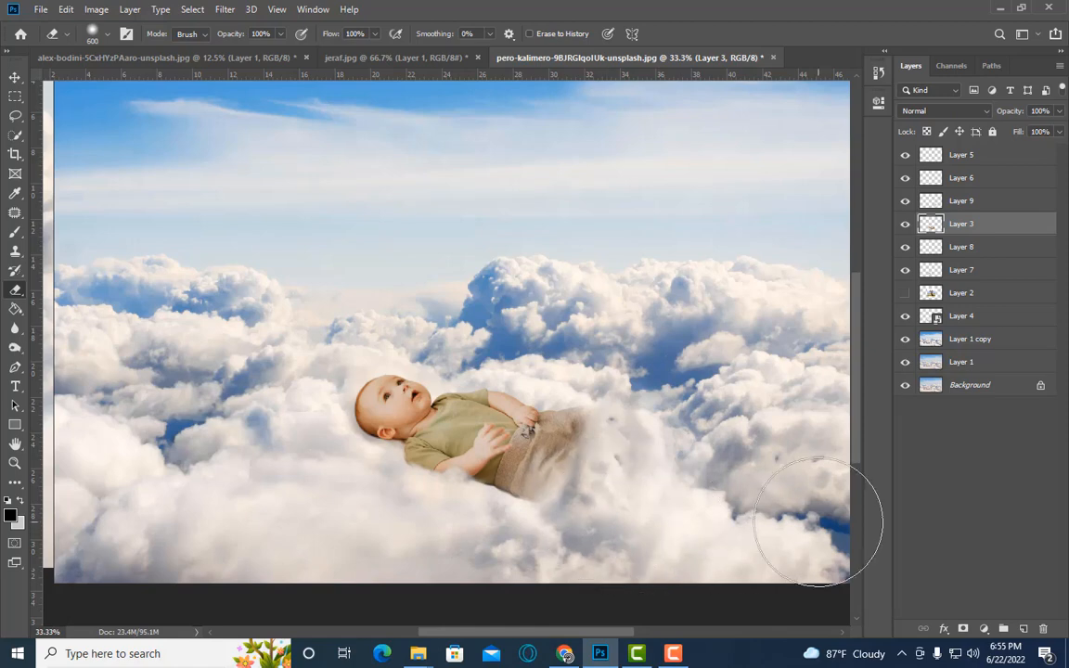
pyautogui.hotkey('ctrl', 'z')
pyautogui.hotkey('ctrl', 'z')
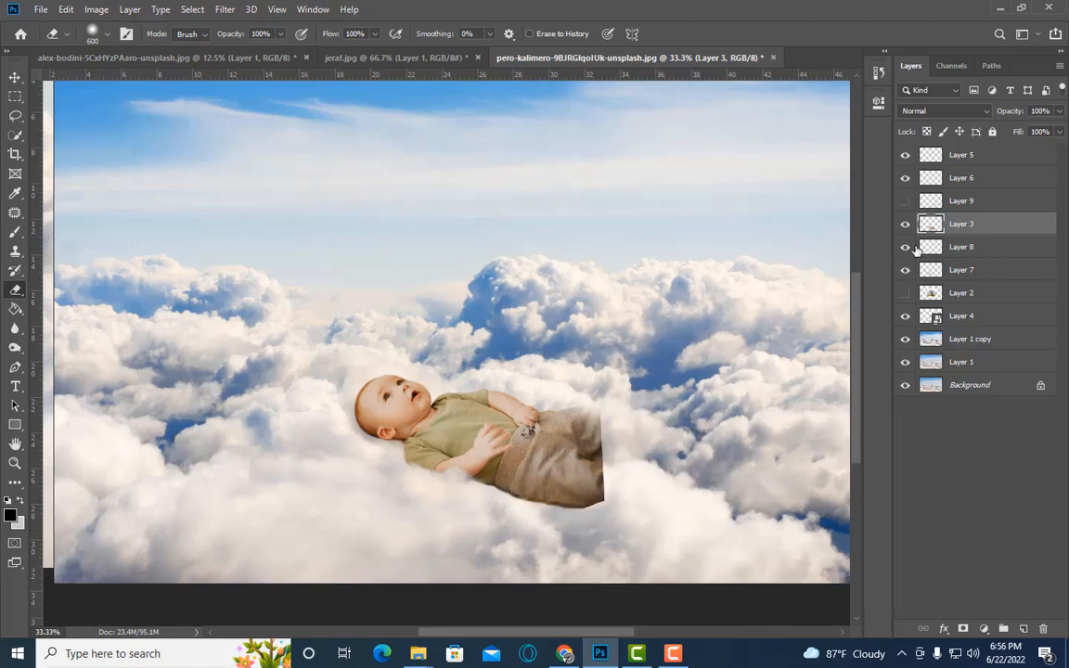
# Show Layer 9 and try shifting its cloud patch over the baby's trousers, and delete the layer.
pyautogui.click(906, 201)
pyautogui.click(940, 209)
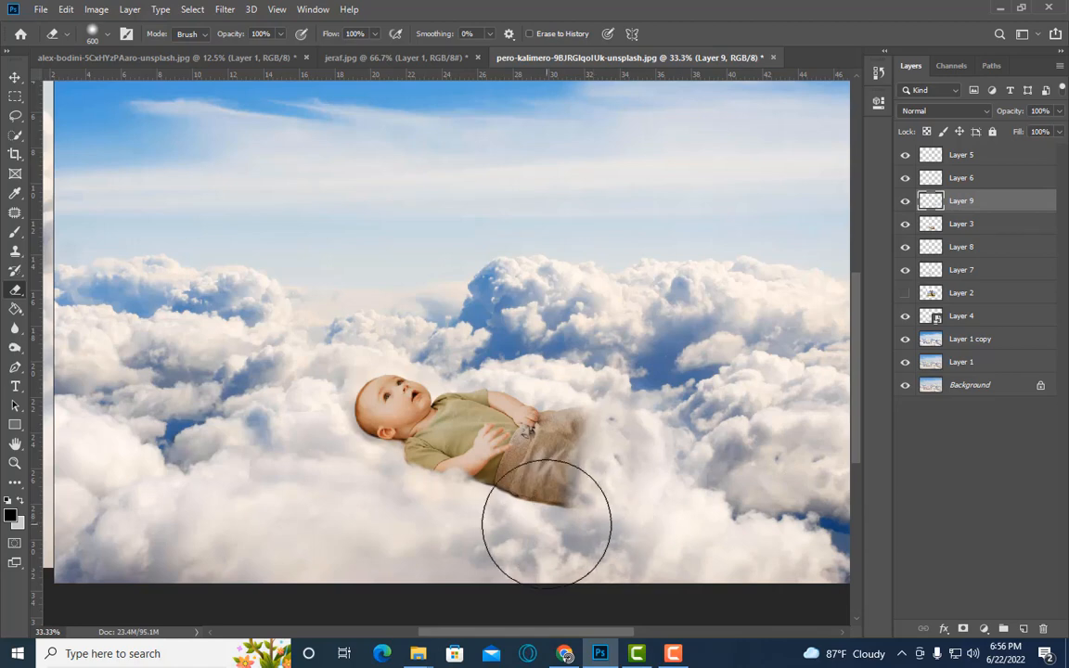
pyautogui.moveTo(547, 523); pyautogui.dragTo(525, 525)
pyautogui.hotkey('ctrl', 't')
pyautogui.moveTo(613, 502)
pyautogui.mouseDown()
pyautogui.moveTo(615, 484)
pyautogui.moveTo(623, 495)
pyautogui.mouseUp()
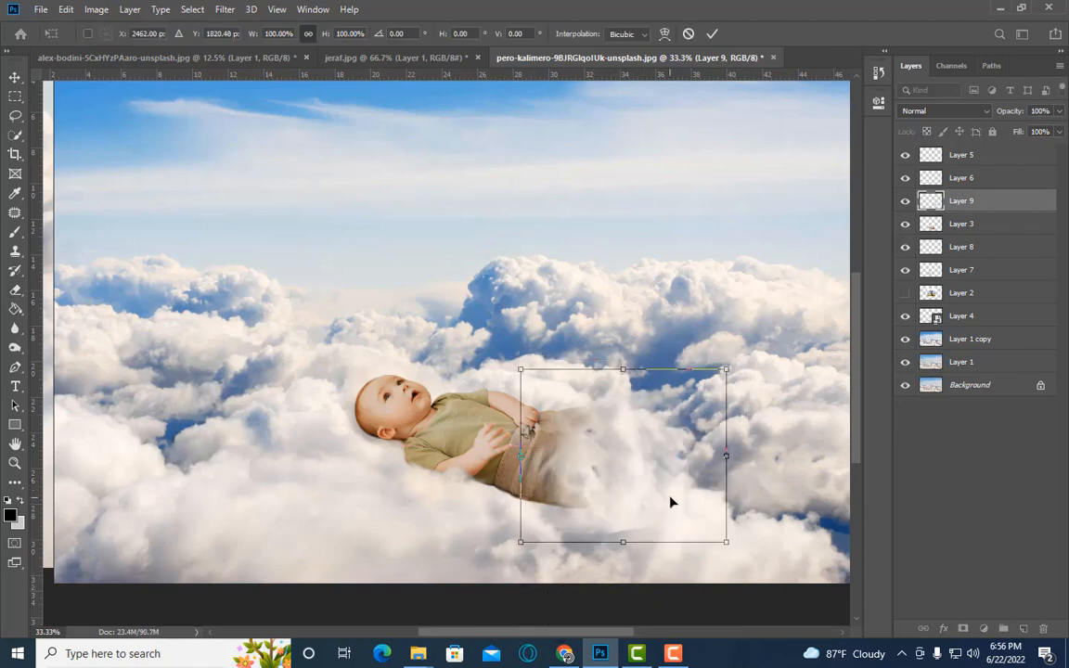
pyautogui.press('Return')
pyautogui.press('e')
pyautogui.press('Delete')
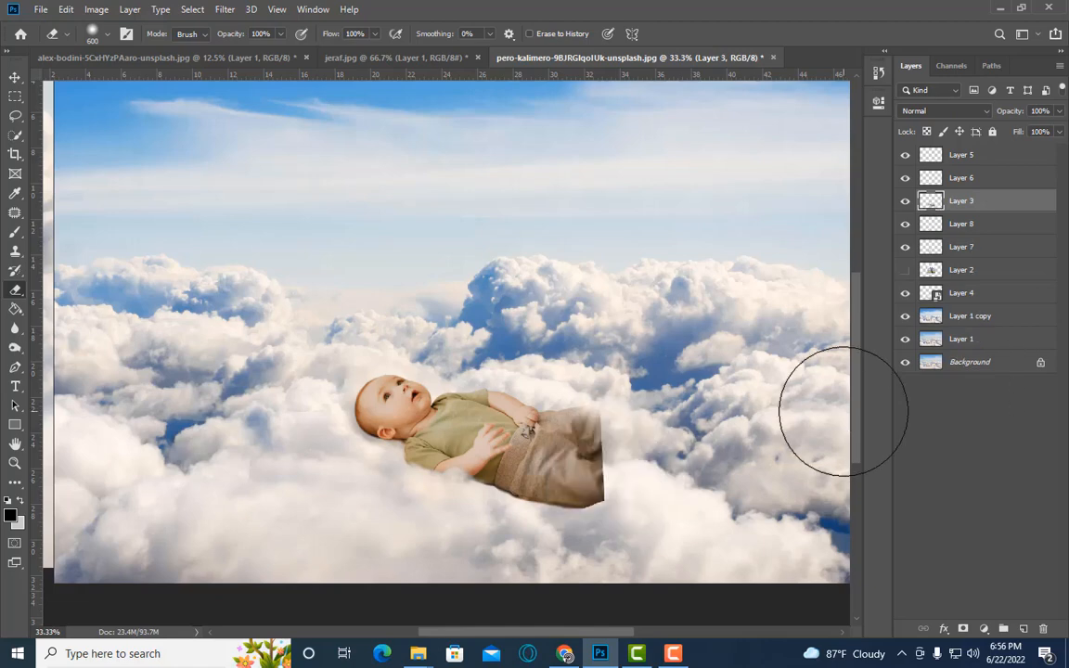
# Copy a large lassoed area of foreground clouds from Layer 1 copy to a new smart object layer directly above Layer 3.
pyautogui.click(15, 115)
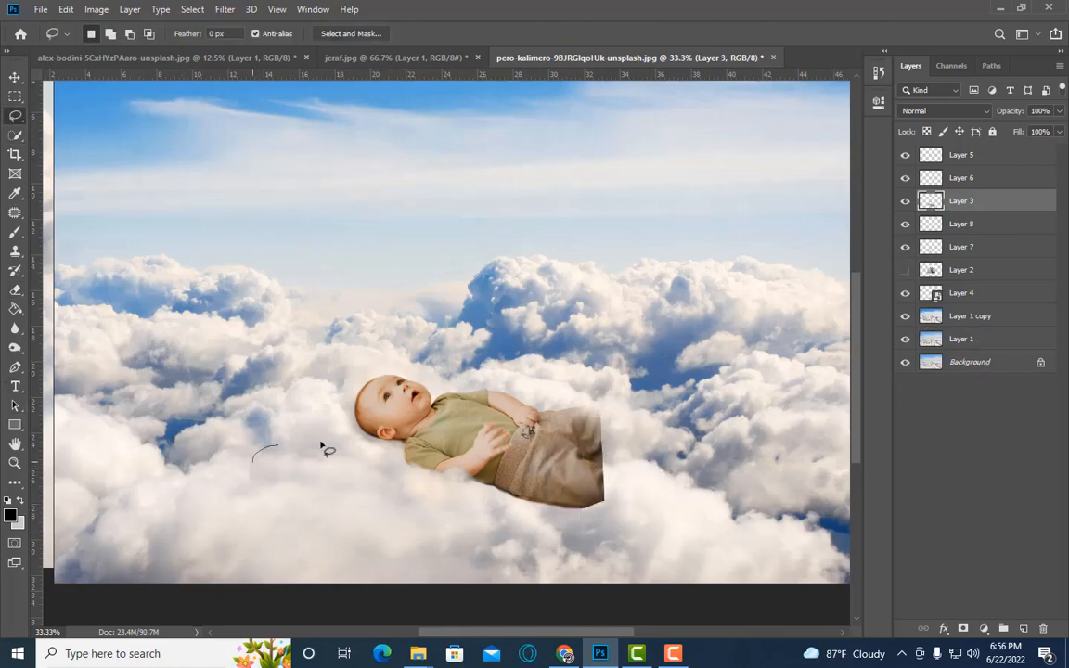
pyautogui.moveTo(282, 536); pyautogui.dragTo(234, 549)
pyautogui.click(970, 316)
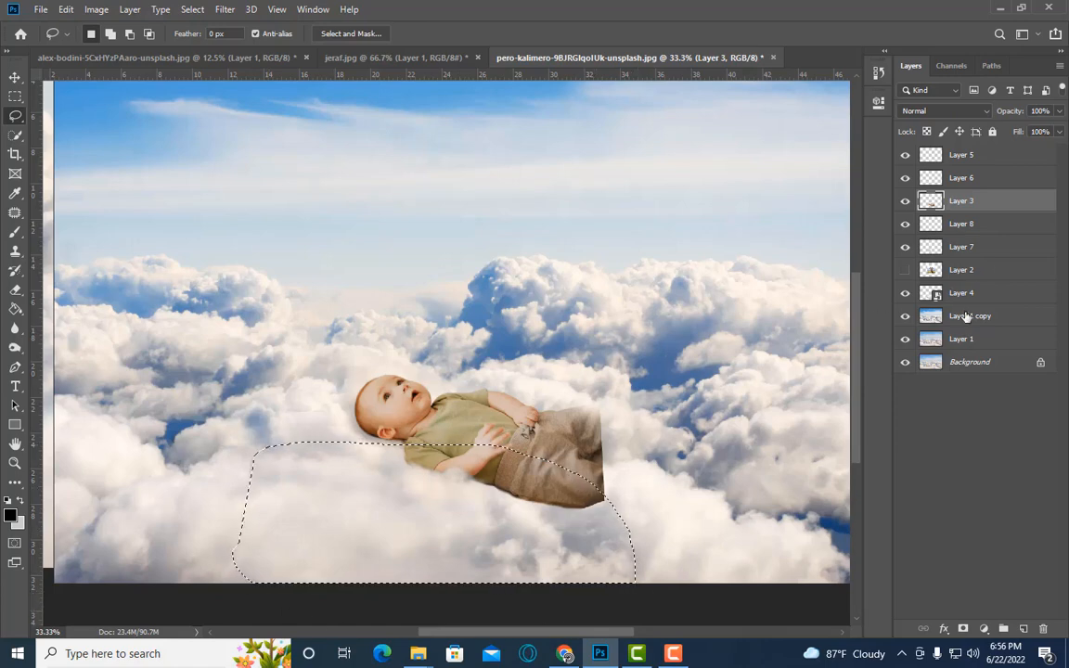
pyautogui.hotkey('ctrl', 'j')
pyautogui.moveTo(966, 313)
pyautogui.mouseDown()
pyautogui.moveTo(960, 215)
pyautogui.moveTo(975, 205)
pyautogui.moveTo(965, 221)
pyautogui.moveTo(962, 199)
pyautogui.mouseUp()
pyautogui.rightClick(962, 201)
pyautogui.click(882, 216)
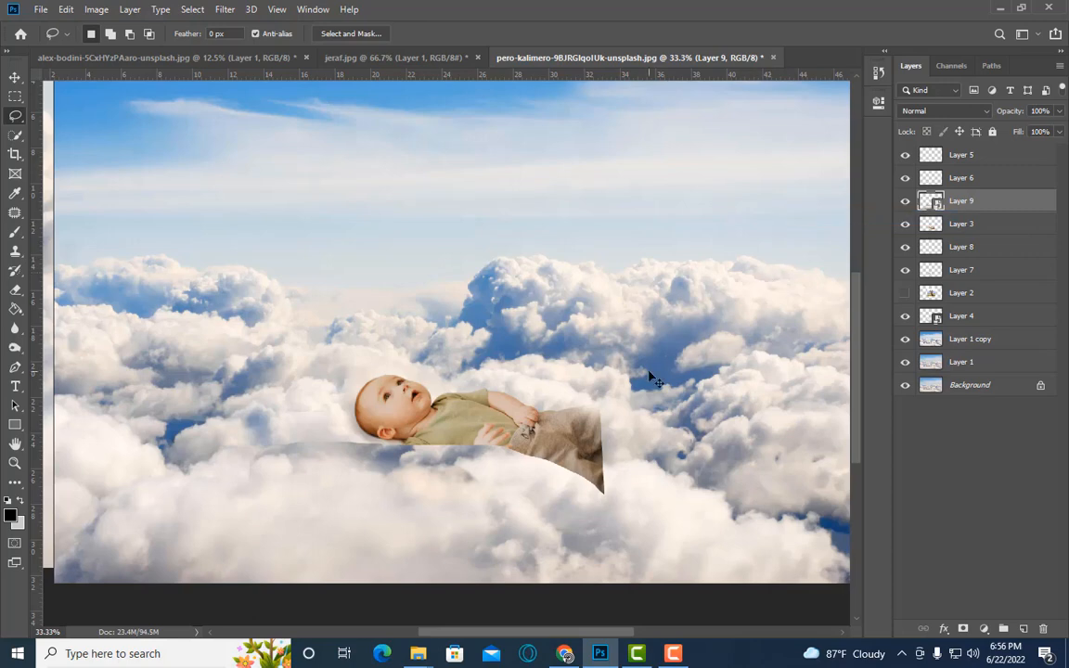
# Rotate the new Layer 9 cloud patch and position it over the baby's lower body and legs.
pyautogui.hotkey('ctrl', 't')
pyautogui.moveTo(657, 370); pyautogui.dragTo(555, 345)
pyautogui.moveTo(508, 506); pyautogui.dragTo(640, 475)
pyautogui.moveTo(726, 551); pyautogui.dragTo(629, 487)
pyautogui.press('Return')
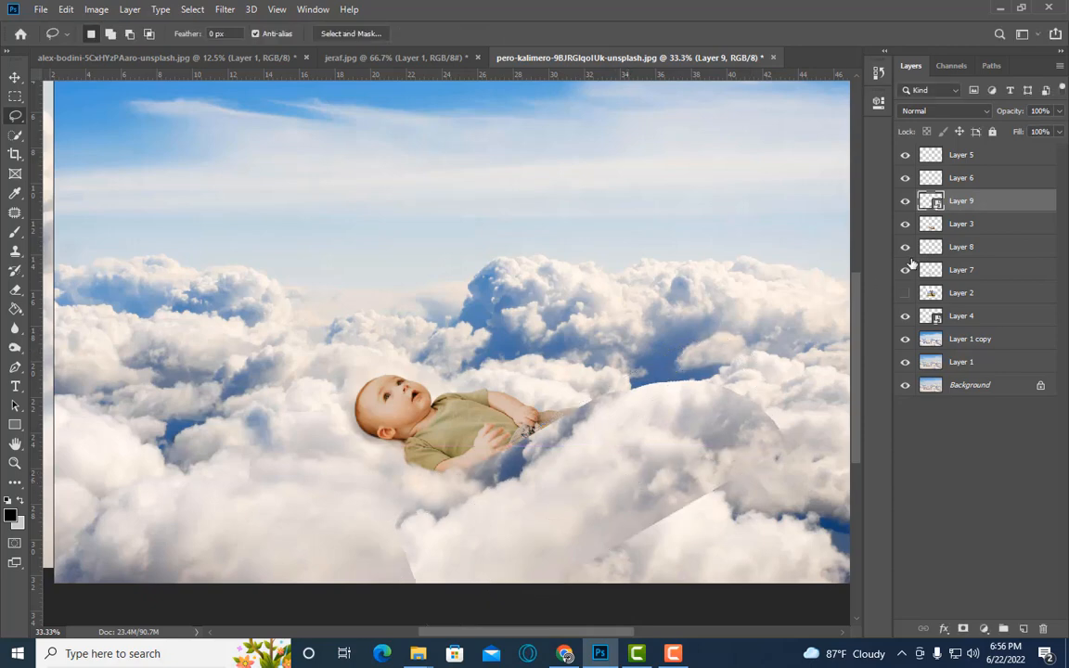
# Rasterize Layer 9 and erase its hard lower and right edges with a 600 px soft eraser.
pyautogui.rightClick(962, 209)
pyautogui.click(859, 270)
pyautogui.click(16, 290)
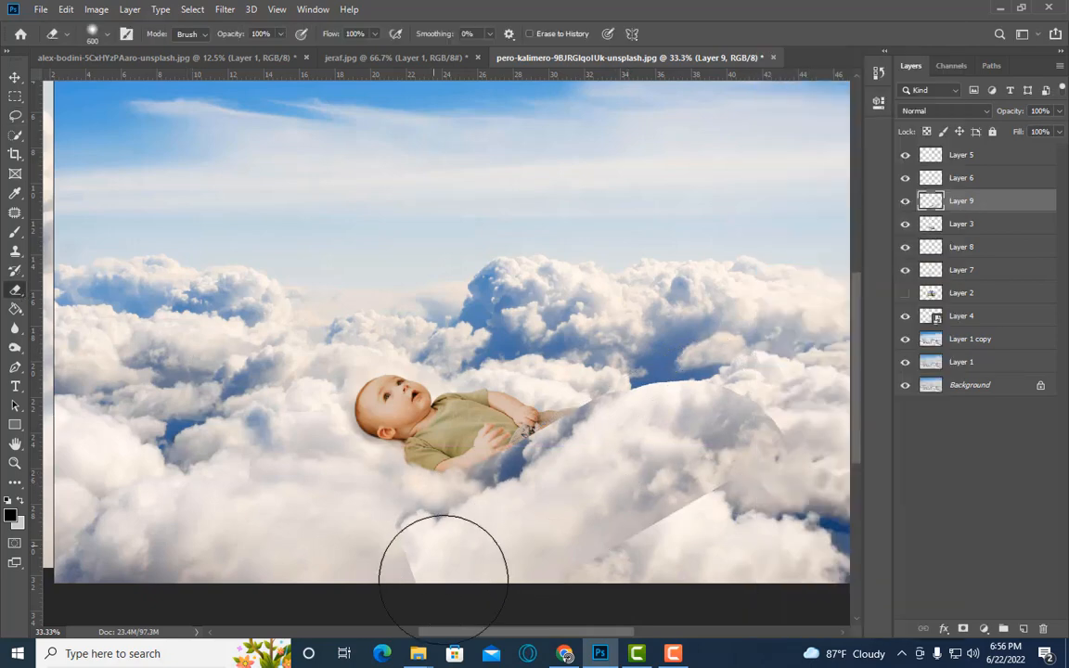
pyautogui.moveTo(444, 581)
pyautogui.mouseDown()
pyautogui.moveTo(416, 570)
pyautogui.moveTo(546, 591)
pyautogui.mouseUp()
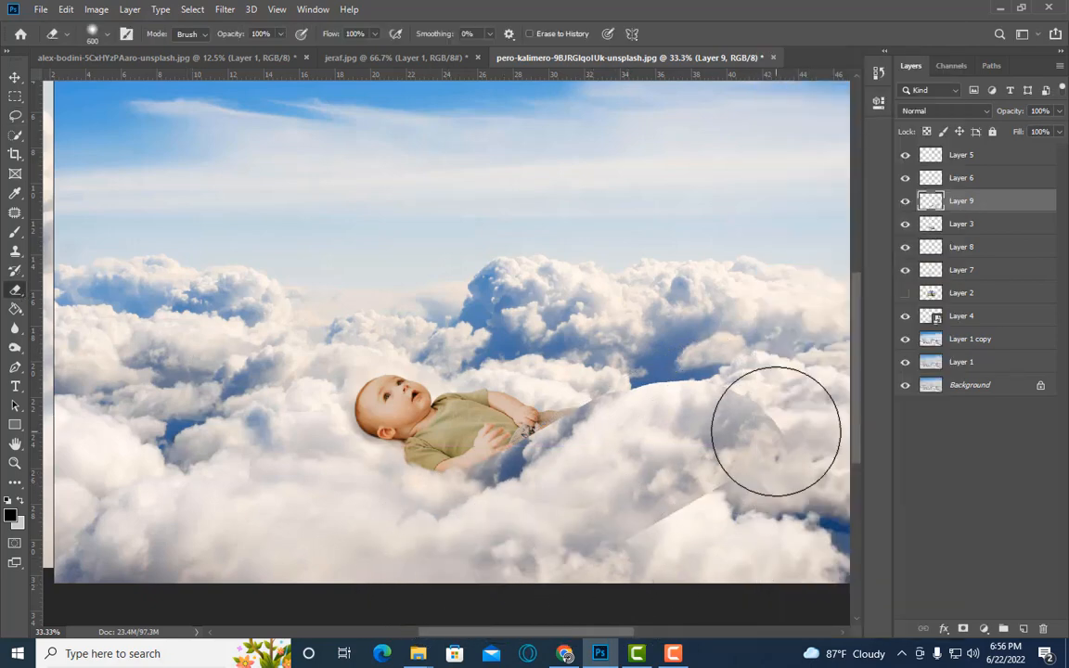
pyautogui.moveTo(778, 436)
pyautogui.mouseDown()
pyautogui.moveTo(619, 567)
pyautogui.moveTo(674, 538)
pyautogui.moveTo(754, 460)
pyautogui.mouseUp()
# Erase Layer 9's clouds around the baby's hands, waist and trousers with a soft eraser of 250 px down to 90 px.
pyautogui.press('[')
pyautogui.press('[')
pyautogui.press('[')
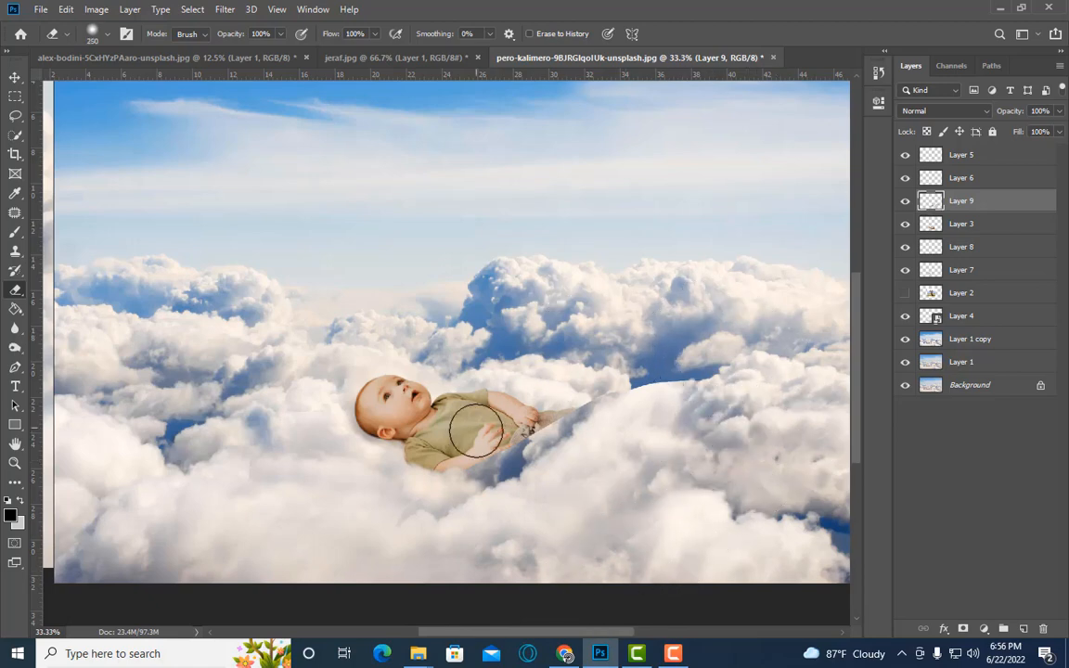
pyautogui.press('[')
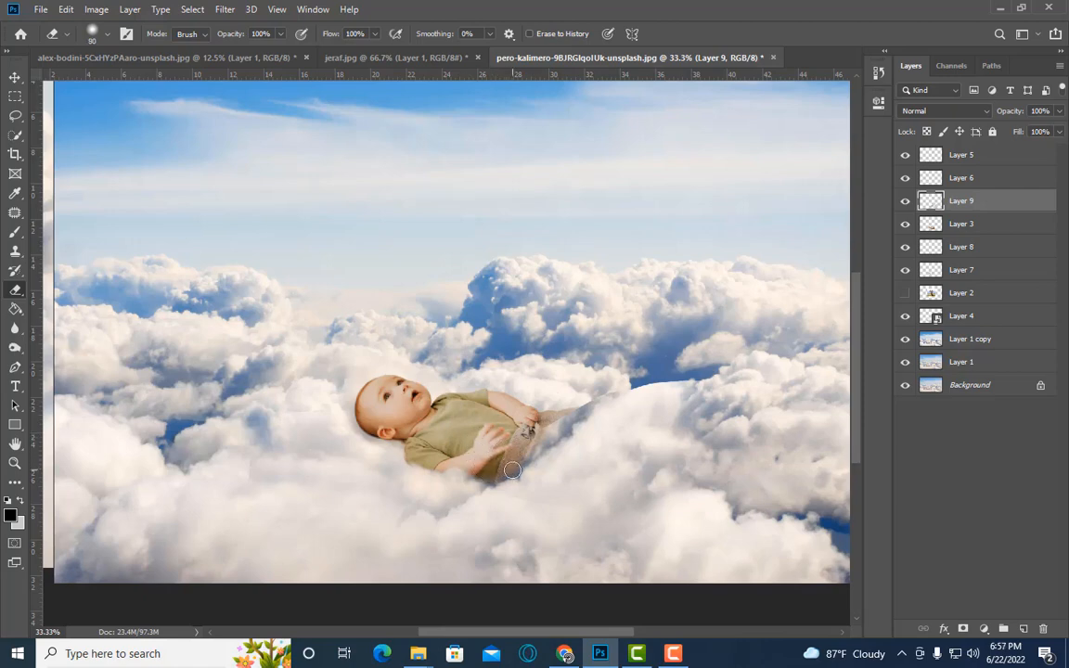
pyautogui.press('[')
pyautogui.hotkey('ctrl', '+')
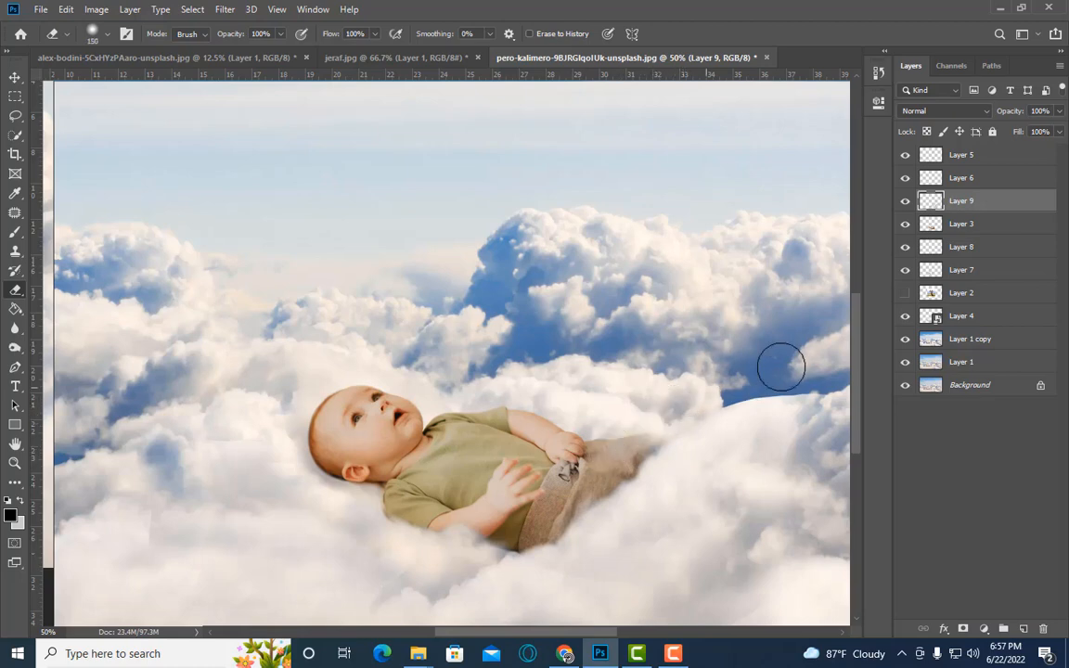
# Compare Layer 9 hidden and shown, and erase its hard upper edge with a 400 to 500 px soft eraser.
pyautogui.hotkey('ctrl', '-')
pyautogui.click(906, 203)
pyautogui.click(906, 203)
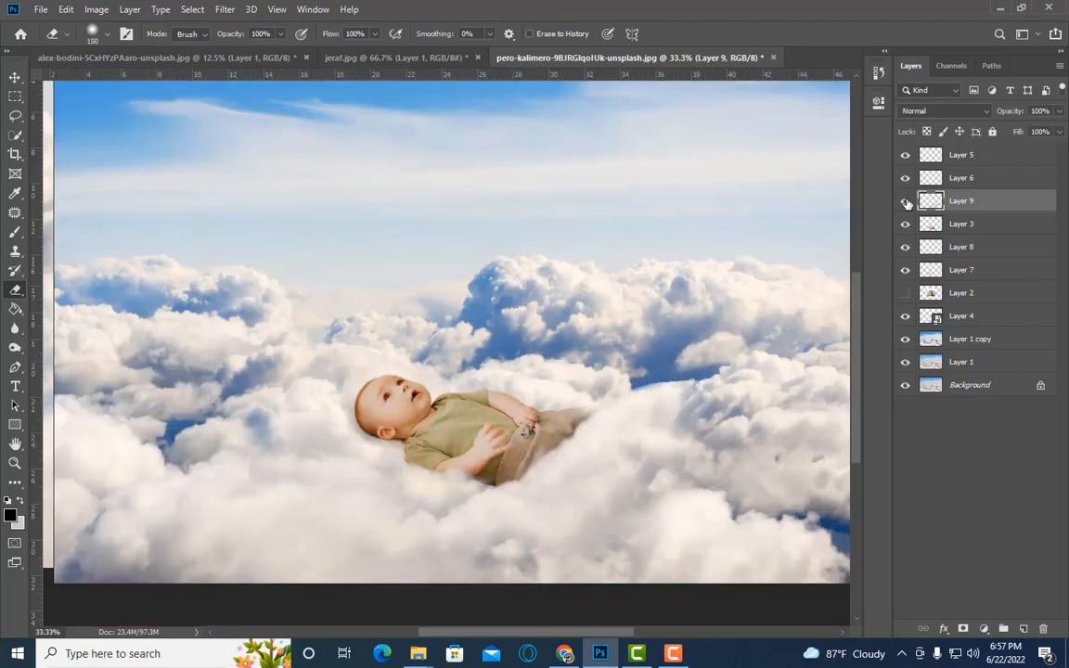
pyautogui.click(906, 202)
pyautogui.click(906, 203)
pyautogui.press(']')
pyautogui.press(']')
pyautogui.press(']')
pyautogui.press(']')
pyautogui.press(']')
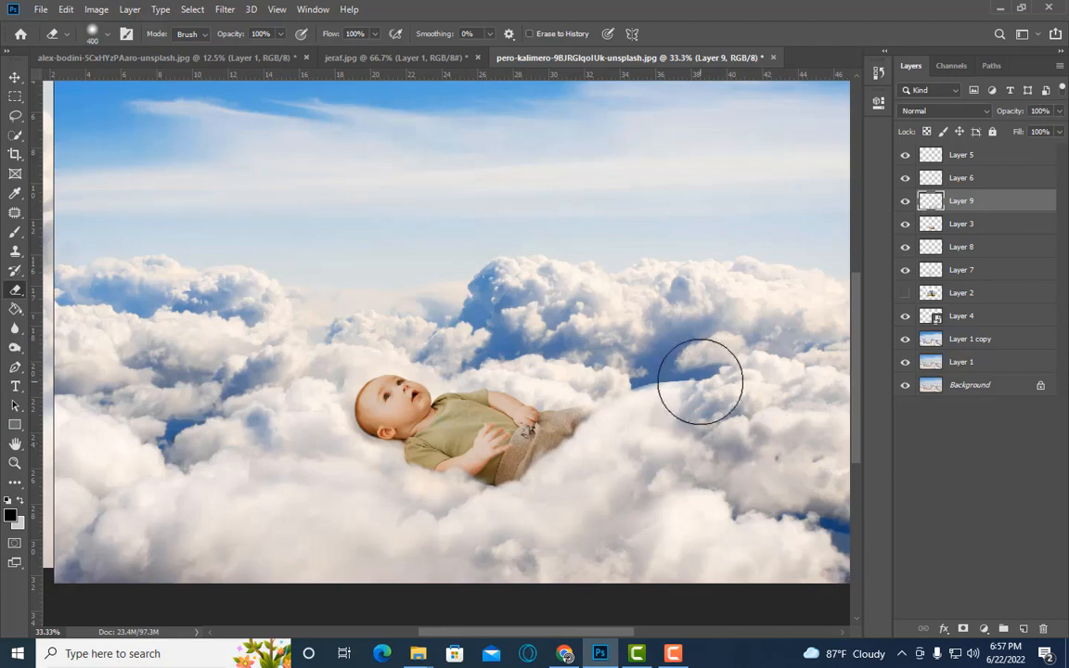
pyautogui.moveTo(670, 382)
pyautogui.mouseDown()
pyautogui.moveTo(759, 375)
pyautogui.moveTo(759, 428)
pyautogui.moveTo(728, 445)
pyautogui.moveTo(694, 433)
pyautogui.moveTo(508, 562)
pyautogui.moveTo(432, 554)
pyautogui.moveTo(467, 546)
pyautogui.moveTo(422, 613)
pyautogui.mouseUp()
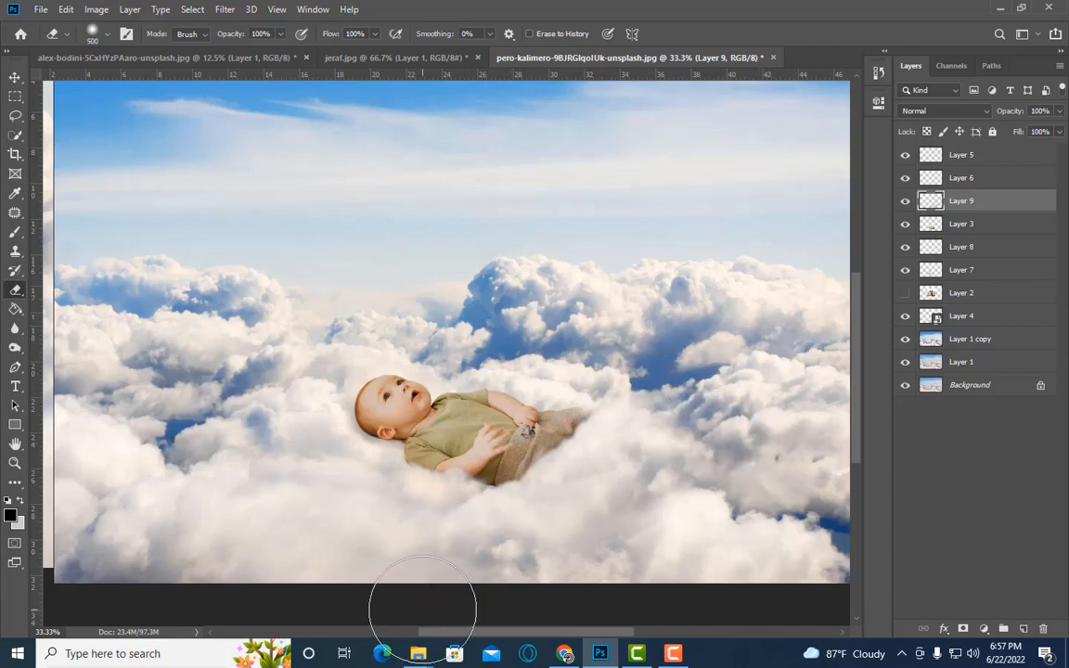
# Convert Layer 9 to a smart object and warp its upper edge up and over the end of the baby's trousers.
pyautogui.rightClick(988, 200)
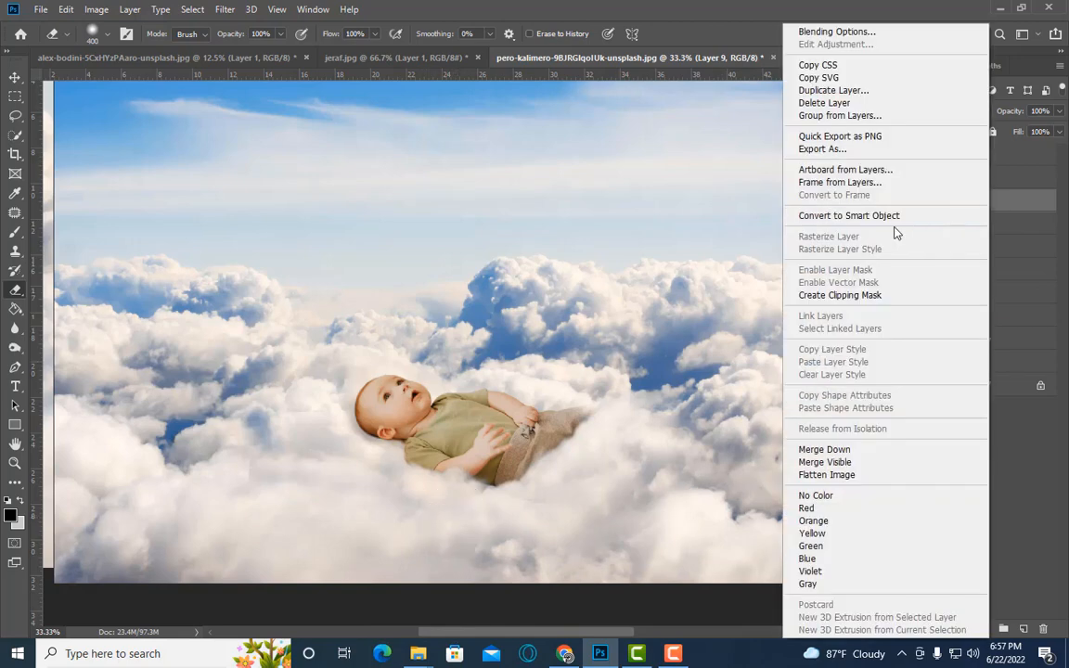
pyautogui.click(845, 216)
pyautogui.hotkey('ctrl', 't')
pyautogui.click(510, 34)
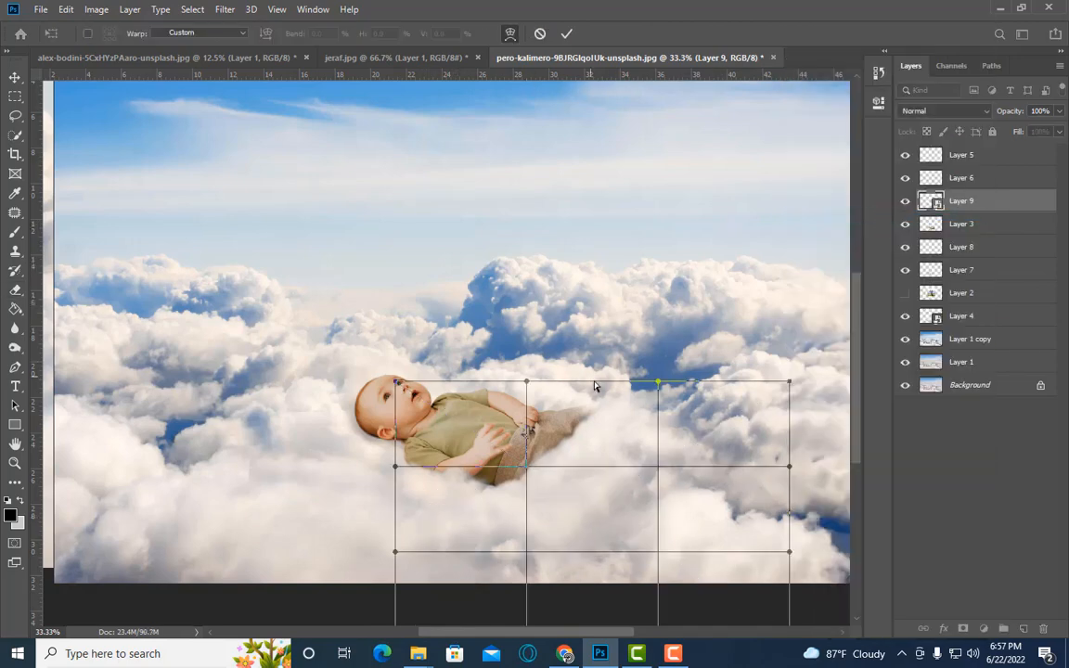
pyautogui.moveTo(641, 386); pyautogui.dragTo(572, 354)
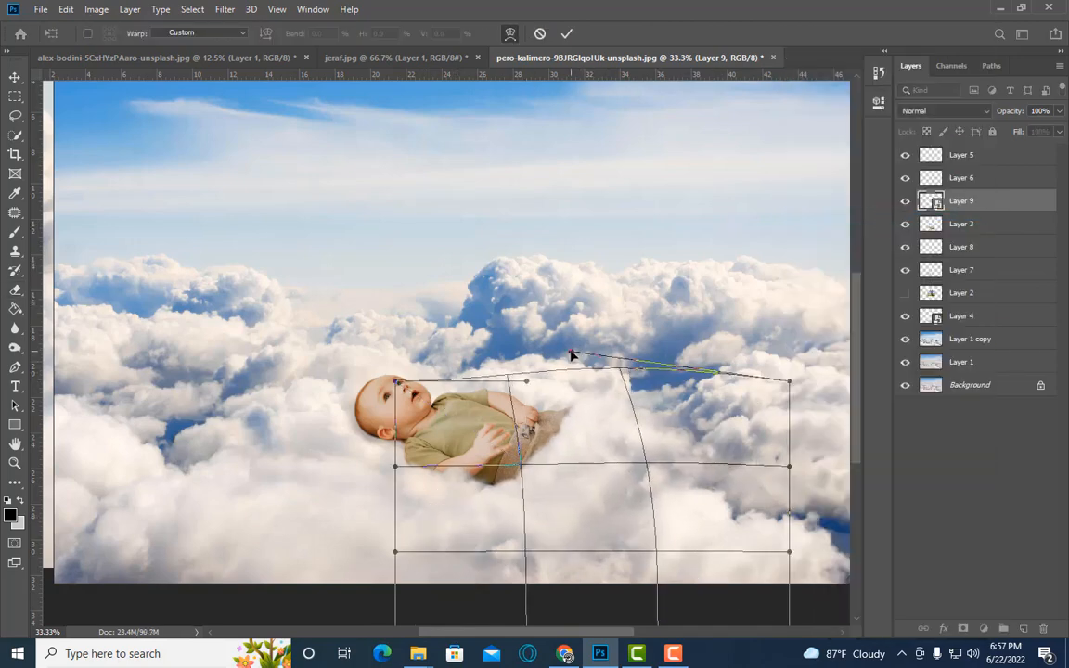
pyautogui.press('Return')
pyautogui.press('e')
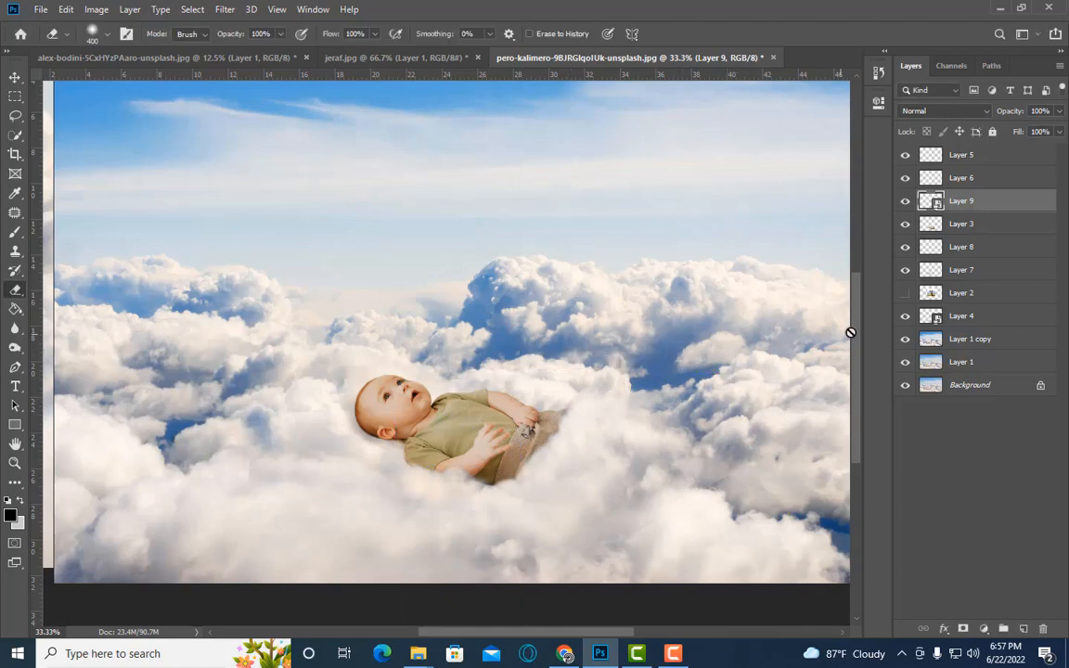
# Rasterize the warped Layer 9 and soften its outer edges with a 500 to 600 px soft eraser.
pyautogui.rightClick(961, 204)
pyautogui.click(891, 270)
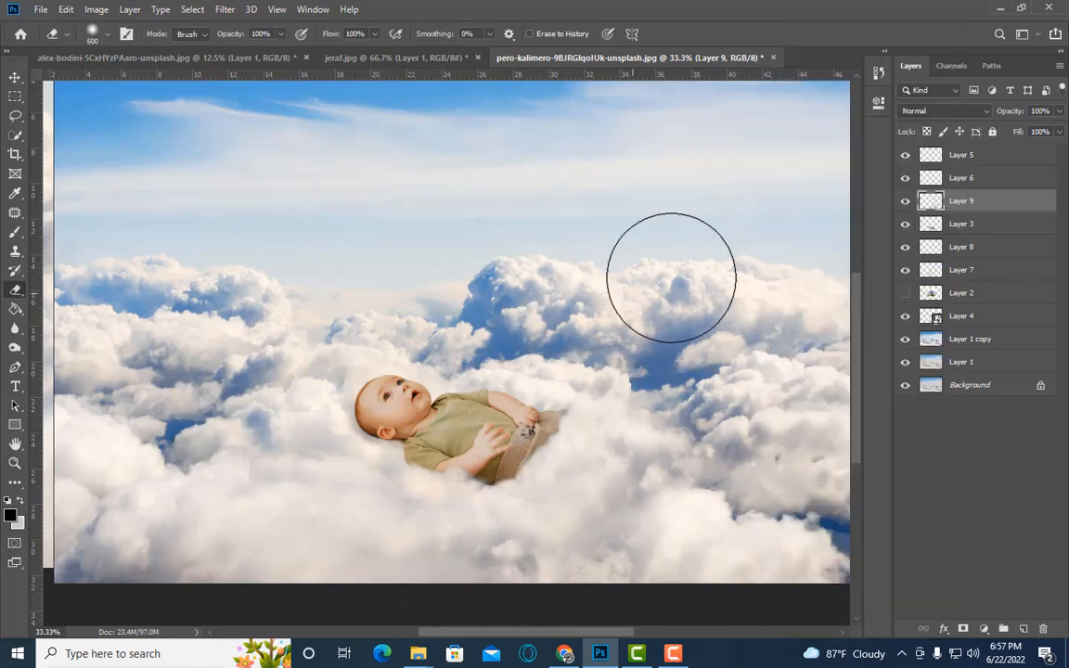
pyautogui.press(']')
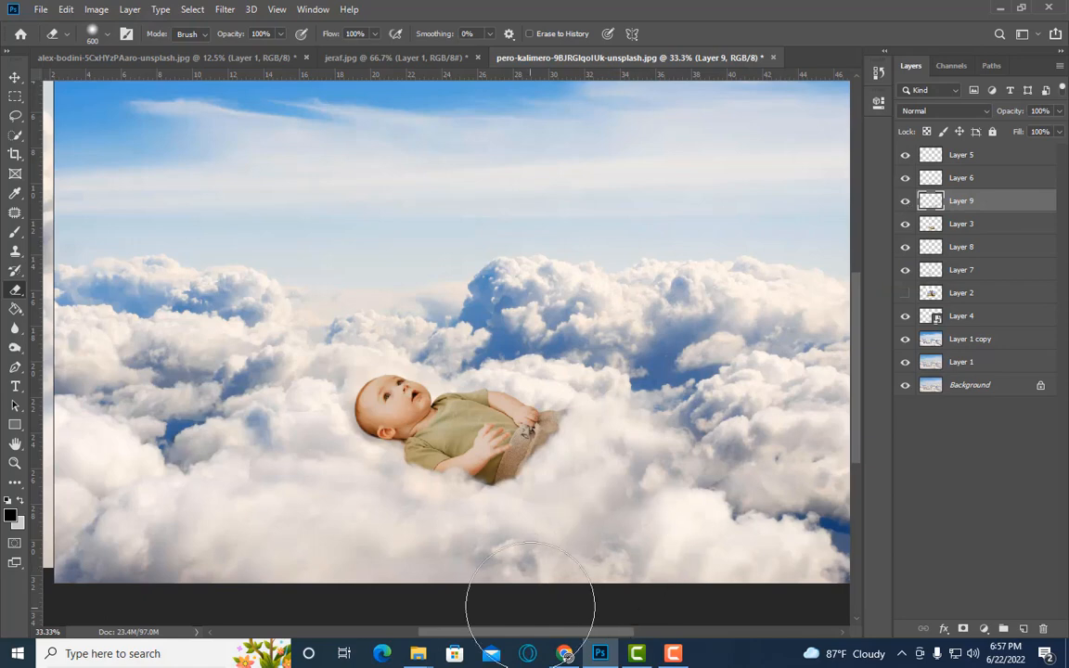
pyautogui.click(906, 200)
pyautogui.click(905, 200)
# Erase the clouds on Layer 9 beyond the baby's legs with a 400 px soft eraser, comparing the layer hidden and shown.
pyautogui.click(661, 476)
pyautogui.hotkey('ctrl', 'z')
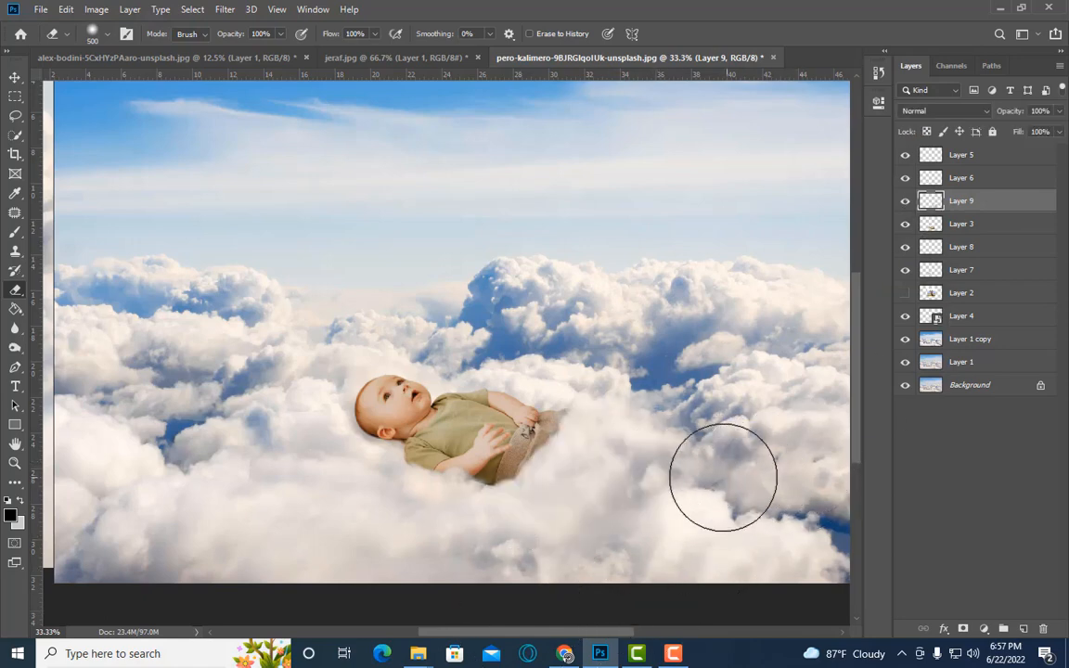
pyautogui.press('[')
pyautogui.click(670, 473)
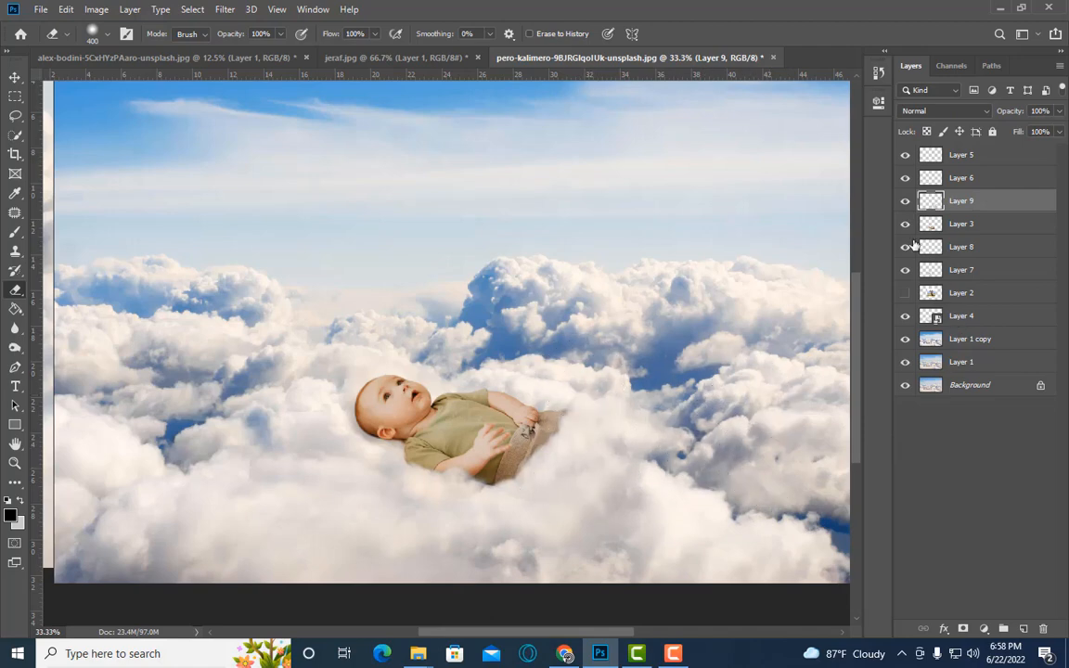
pyautogui.click(907, 201)
pyautogui.click(906, 200)
pyautogui.click(906, 201)
pyautogui.click(906, 201)
pyautogui.click(906, 200)
pyautogui.click(906, 200)
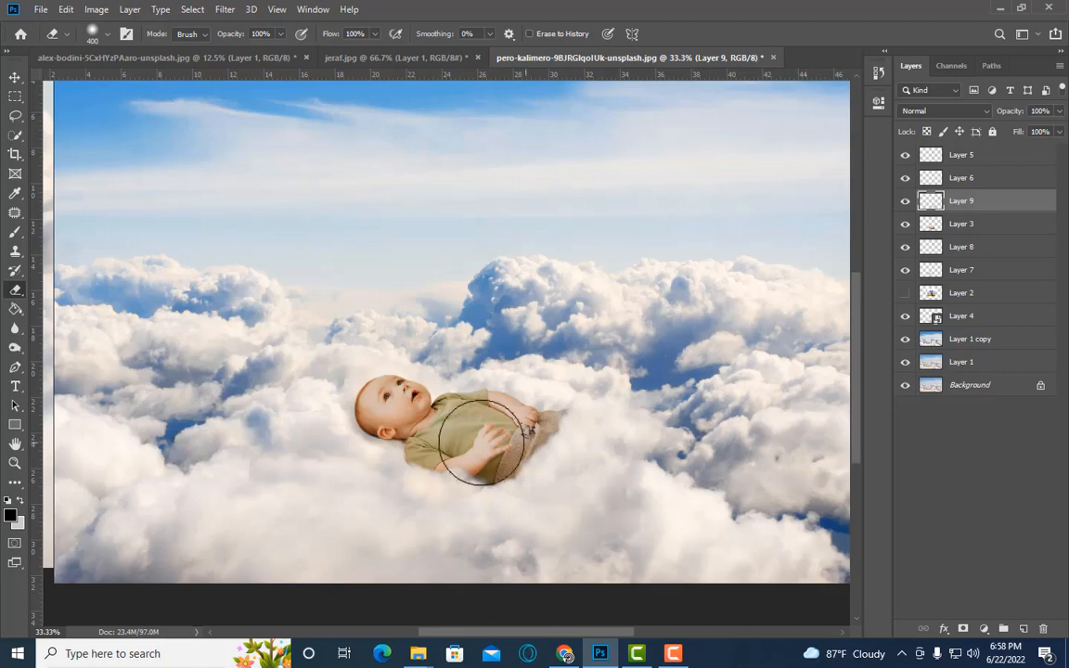
# Copy a lassoed oval of clouds below the baby from Layer 1 copy to a new smart object layer.
pyautogui.click(15, 115)
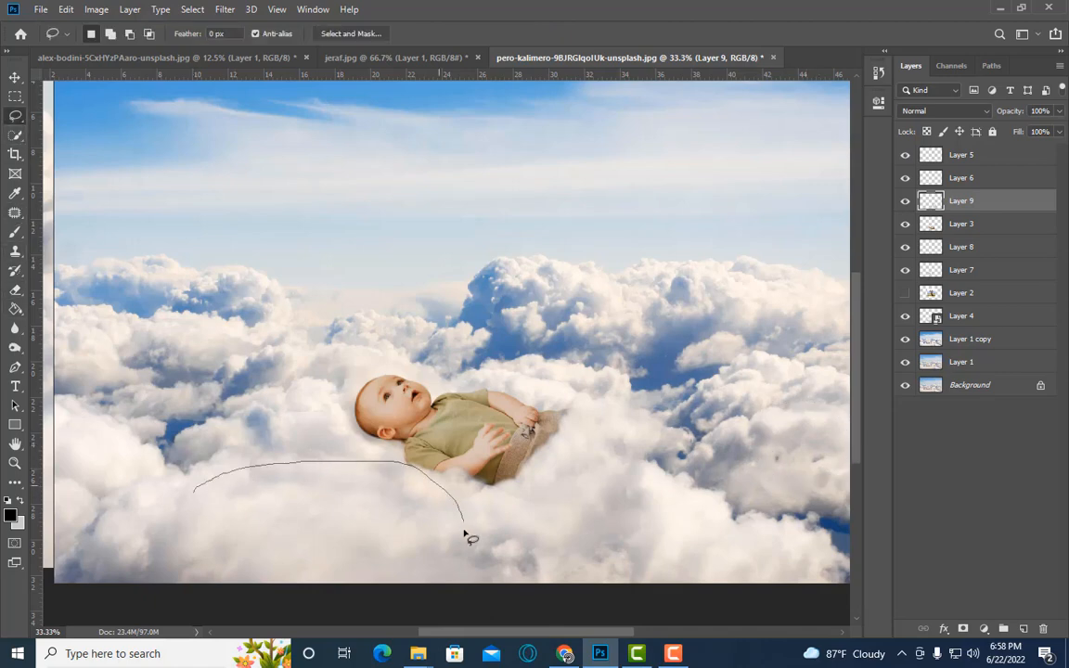
pyautogui.moveTo(464, 536)
pyautogui.mouseDown()
pyautogui.moveTo(222, 535)
pyautogui.moveTo(197, 492)
pyautogui.mouseUp()
pyautogui.click(977, 341)
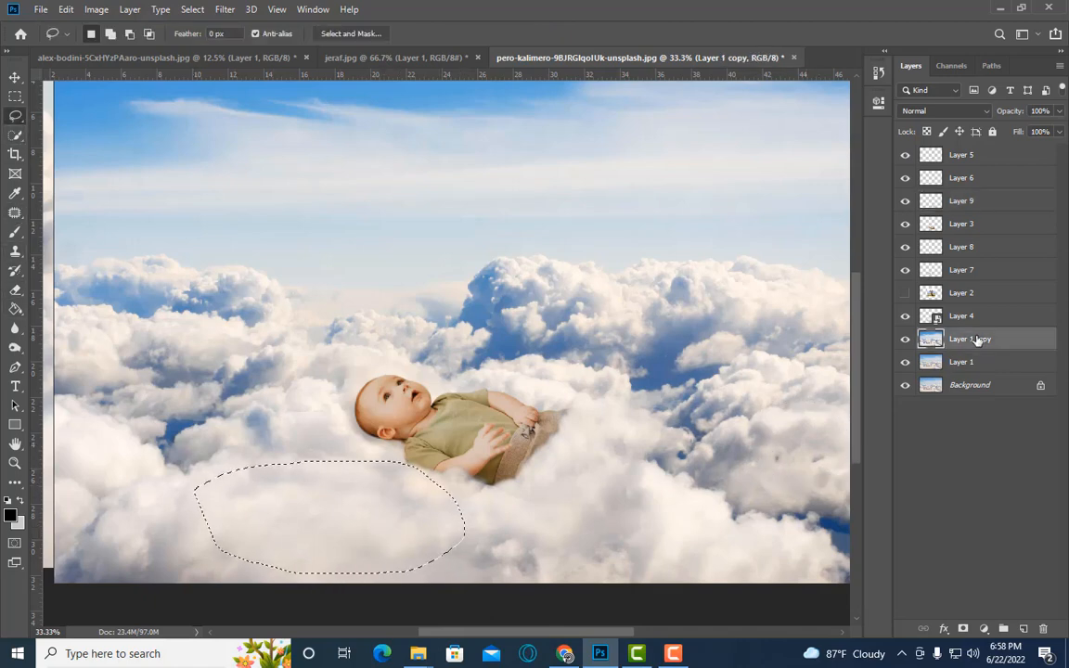
pyautogui.rightClick(978, 341)
pyautogui.click(938, 217)
# Move Layer 10's cloud patch beyond the baby's legs and scale it to about 112% wide and 137% high.
pyautogui.hotkey('ctrl', 't')
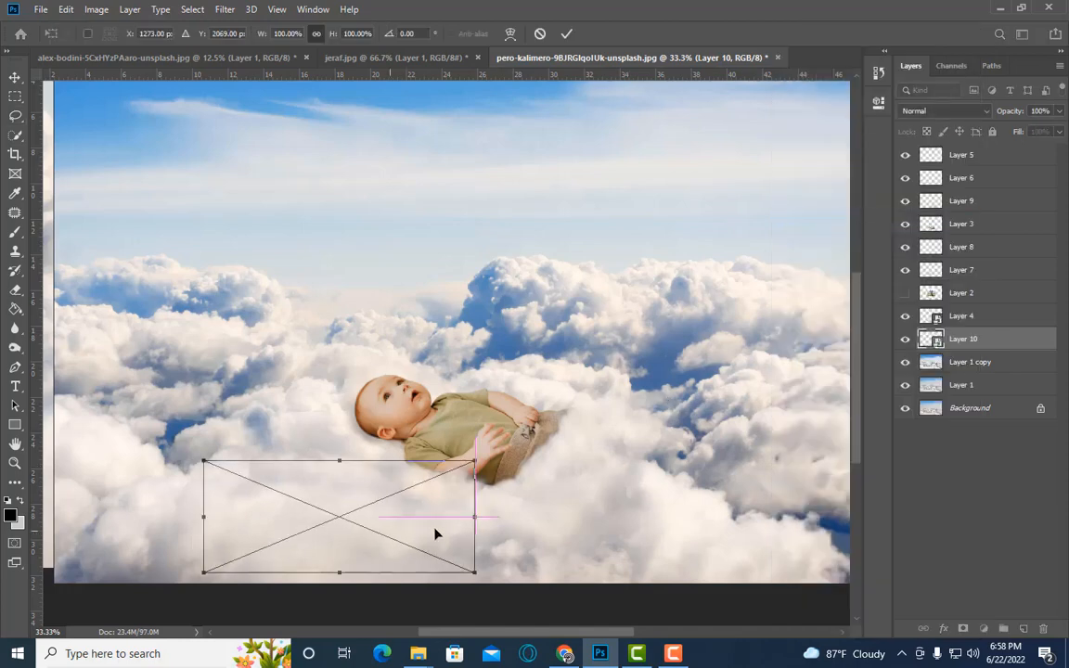
pyautogui.moveTo(435, 534)
pyautogui.mouseDown()
pyautogui.moveTo(754, 508)
pyautogui.moveTo(735, 498)
pyautogui.mouseUp()
pyautogui.press('Return')
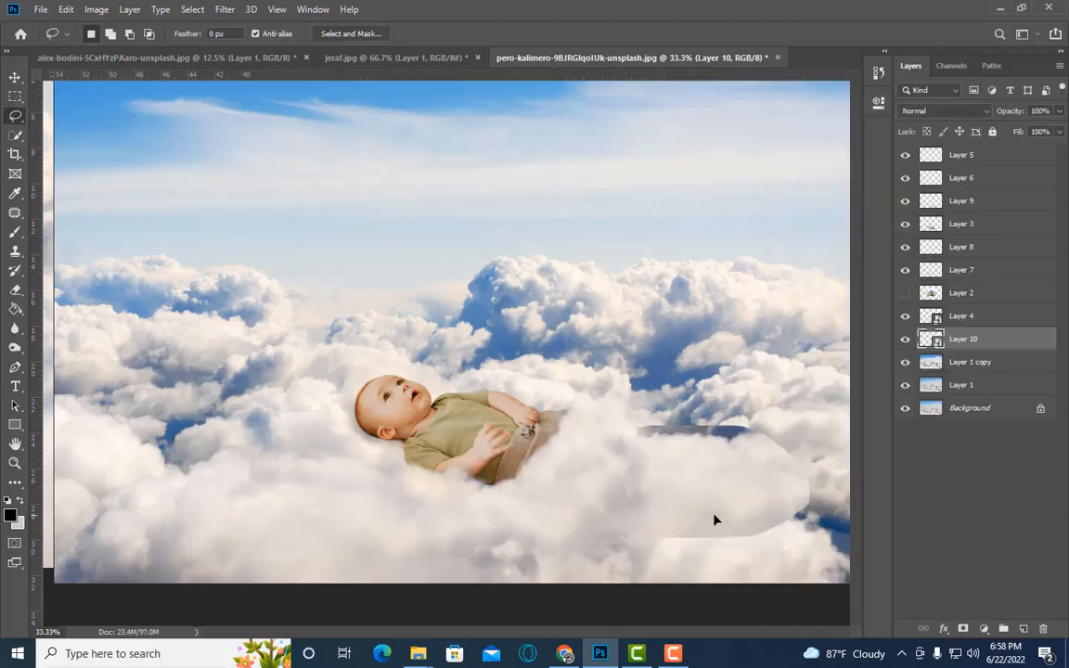
pyautogui.hotkey('ctrl', '-')
pyautogui.hotkey('ctrl', 't')
pyautogui.moveTo(718, 540); pyautogui.dragTo(733, 552)
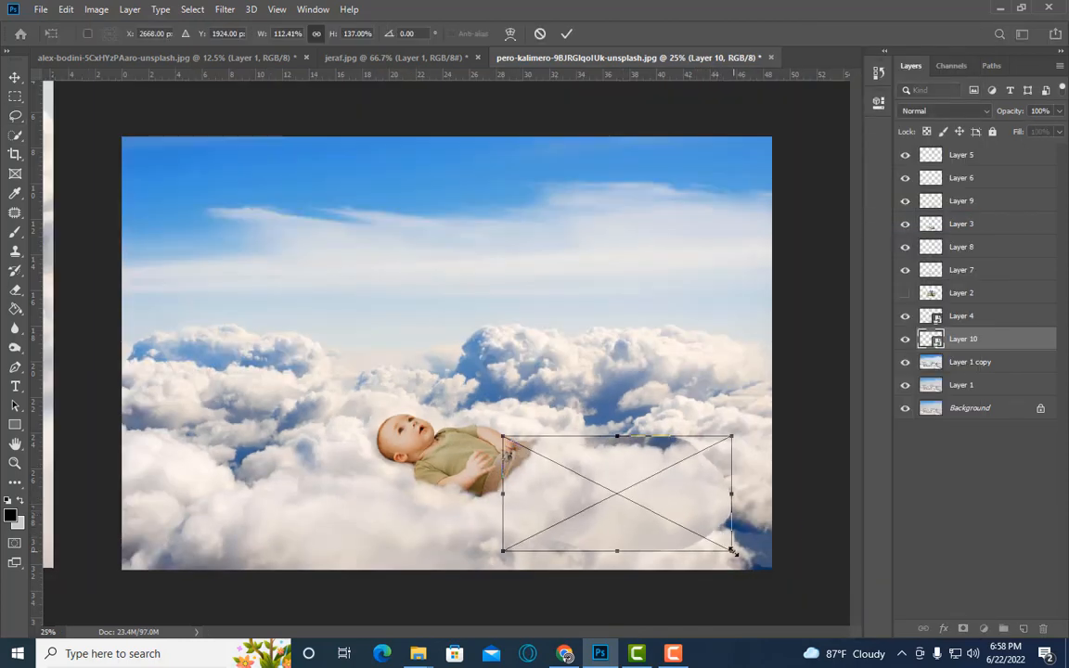
pyautogui.press('Return')
# Rasterize Layer 10 and erase its hard edges with a 500 to 700 px soft eraser, comparing it hidden and shown.
pyautogui.rightClick(966, 340)
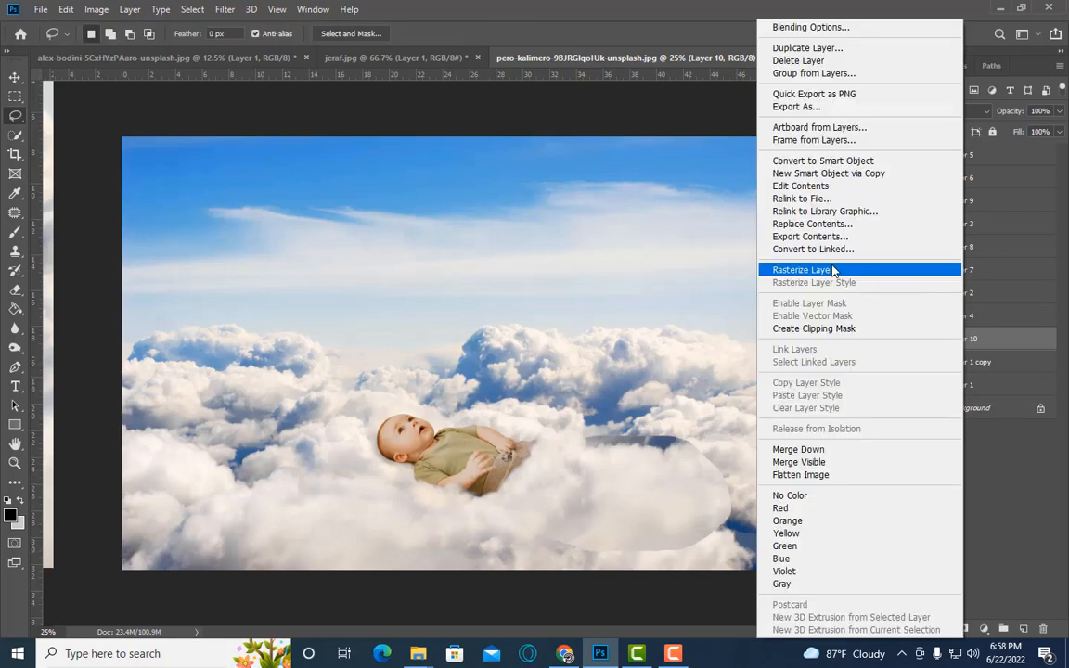
pyautogui.click(789, 269)
pyautogui.press('e')
pyautogui.press(']')
pyautogui.press(']')
pyautogui.press(']')
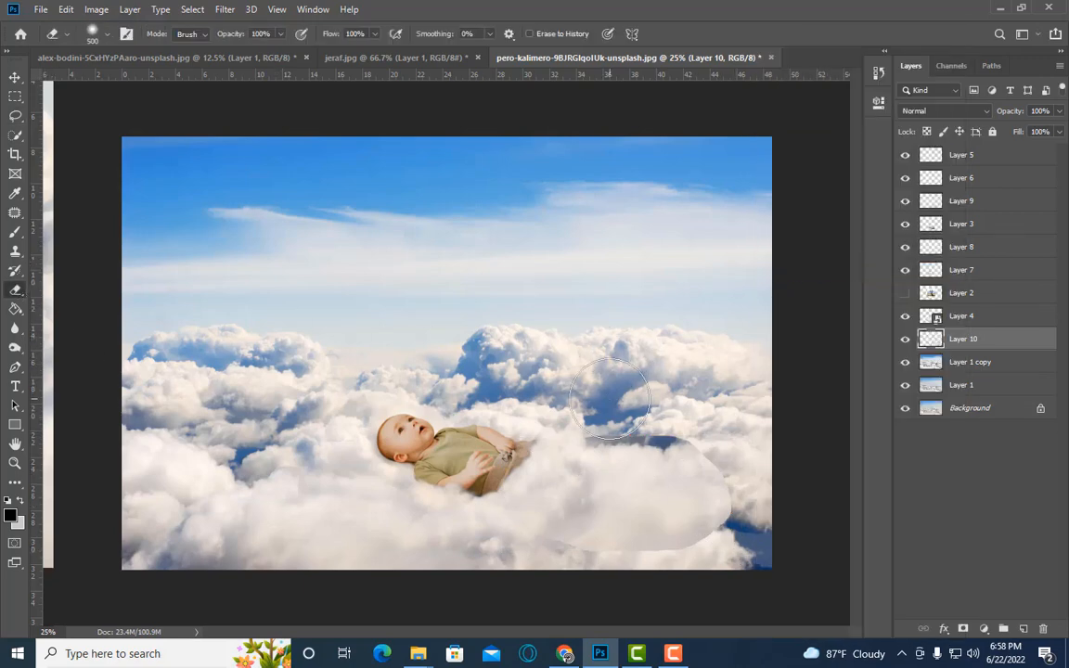
pyautogui.moveTo(557, 413)
pyautogui.mouseDown()
pyautogui.moveTo(707, 461)
pyautogui.moveTo(594, 568)
pyautogui.moveTo(506, 573)
pyautogui.mouseUp()
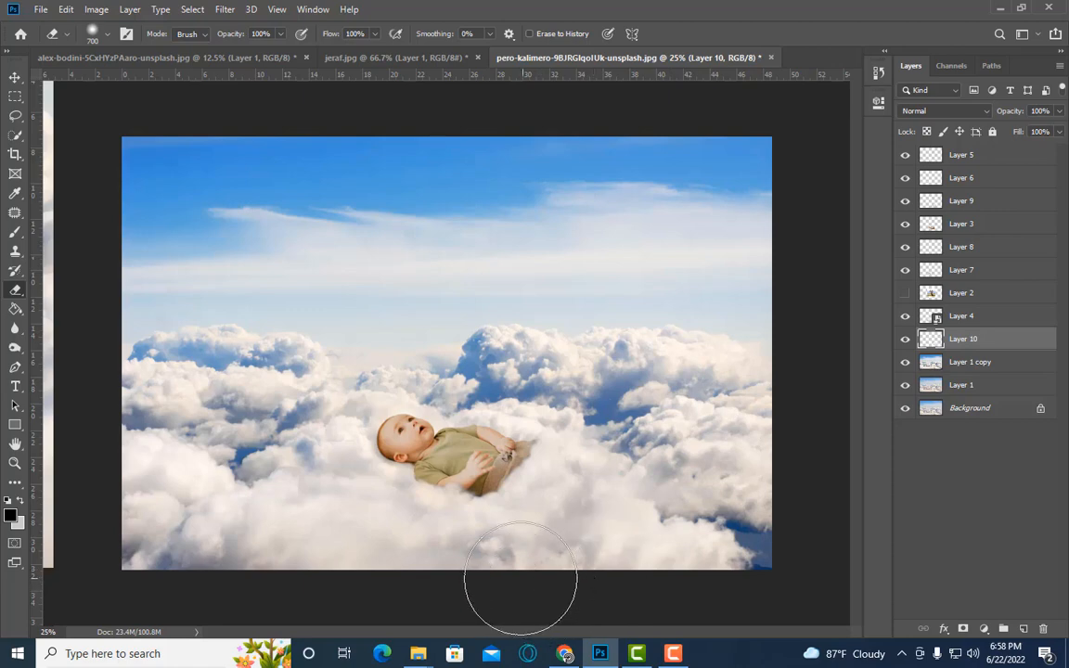
pyautogui.click(905, 340)
pyautogui.click(905, 339)
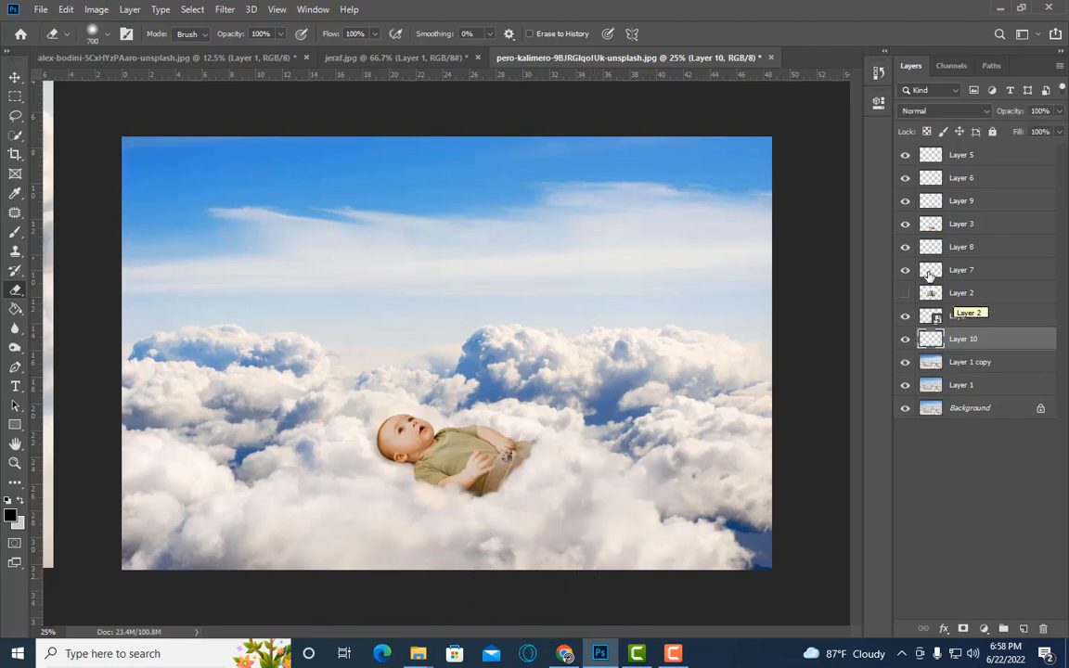
# Adjust the Blue channel of Layer 3 with Curves, adding points at input 62, output 71 and input 187, output 186.
pyautogui.click(906, 227)
pyautogui.click(905, 226)
pyautogui.click(970, 226)
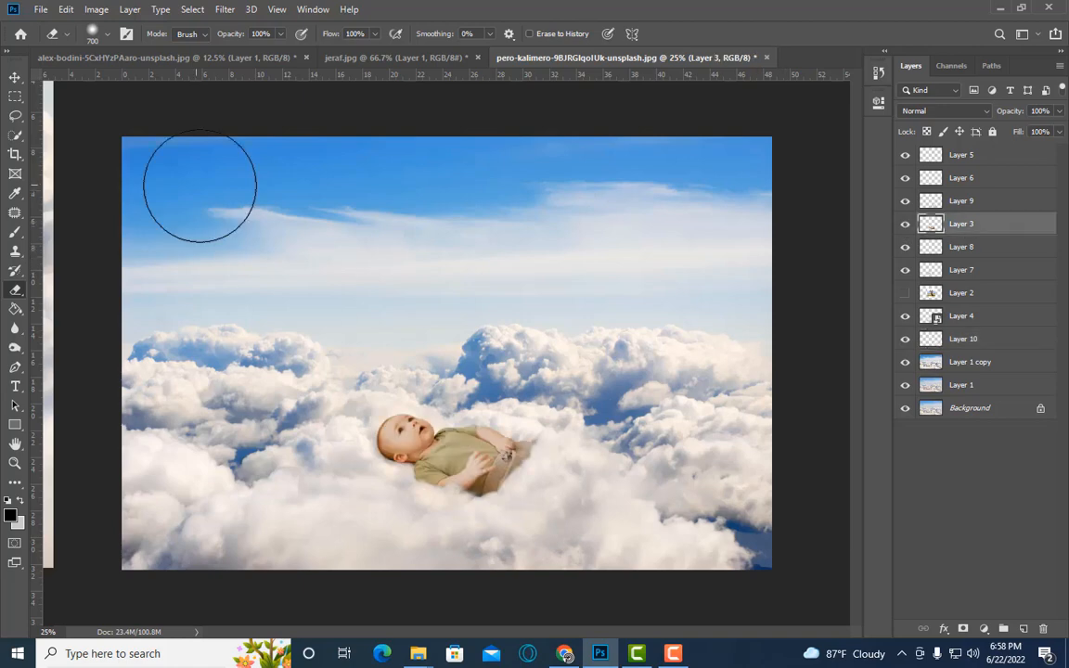
pyautogui.click(97, 9)
pyautogui.moveTo(131, 46)
pyautogui.click(265, 74)
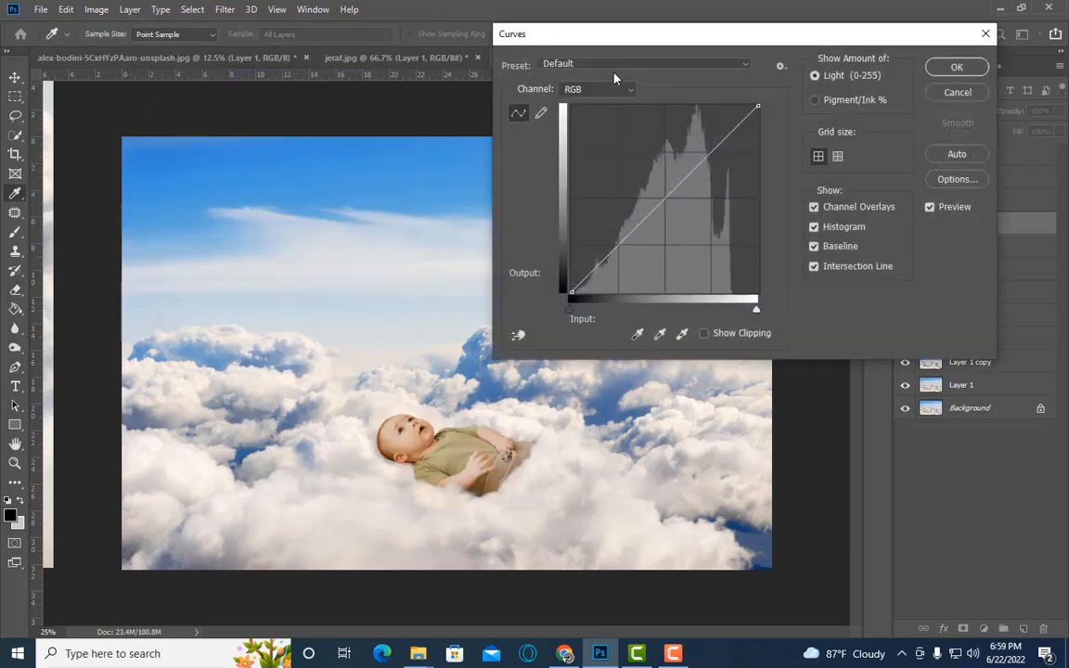
pyautogui.click(597, 89)
pyautogui.click(581, 141)
pyautogui.moveTo(618, 241); pyautogui.dragTo(618, 237)
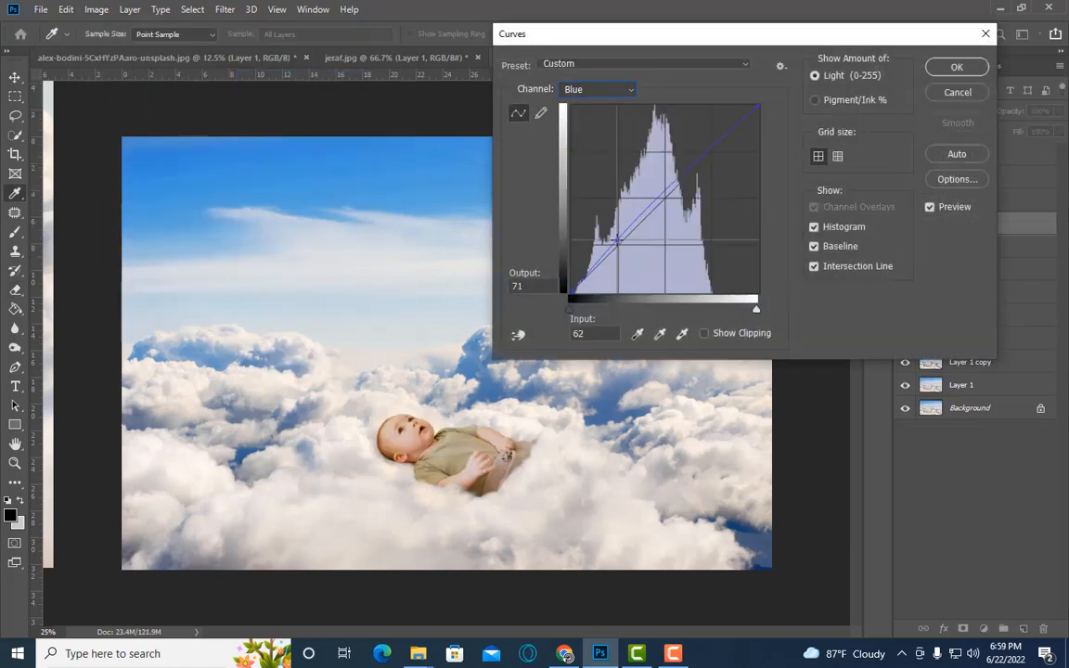
pyautogui.click(708, 155)
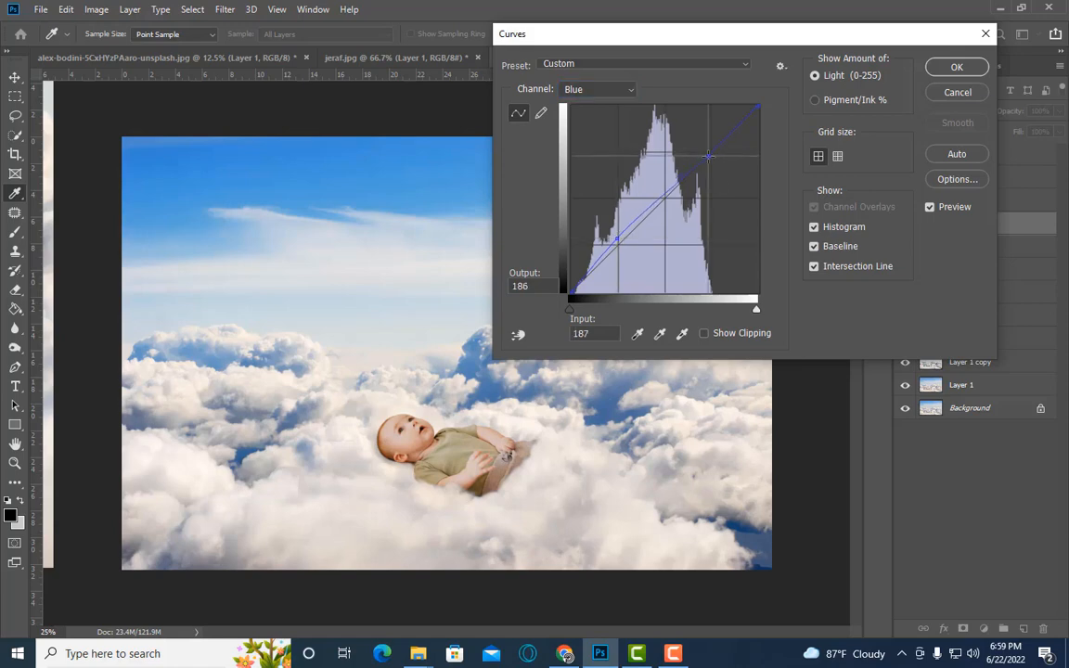
pyautogui.click(957, 67)
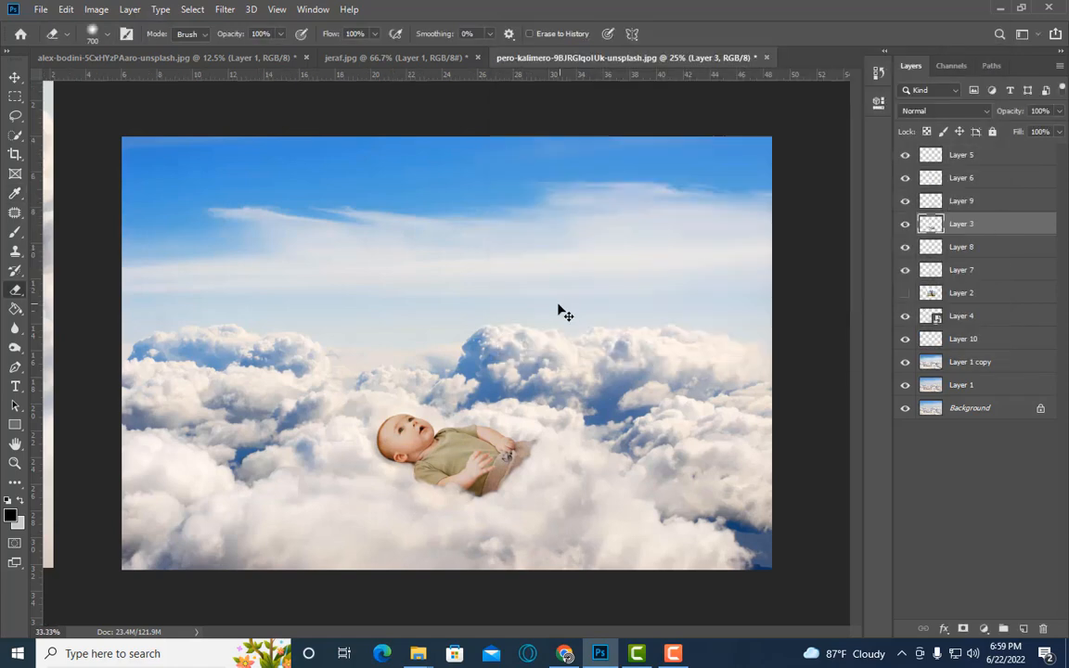
# Apply Selective Color to Layer 3, setting Black to 10% for the Neutrals.
pyautogui.hotkey('ctrl', '+')
pyautogui.click(95, 9)
pyautogui.moveTo(119, 49)
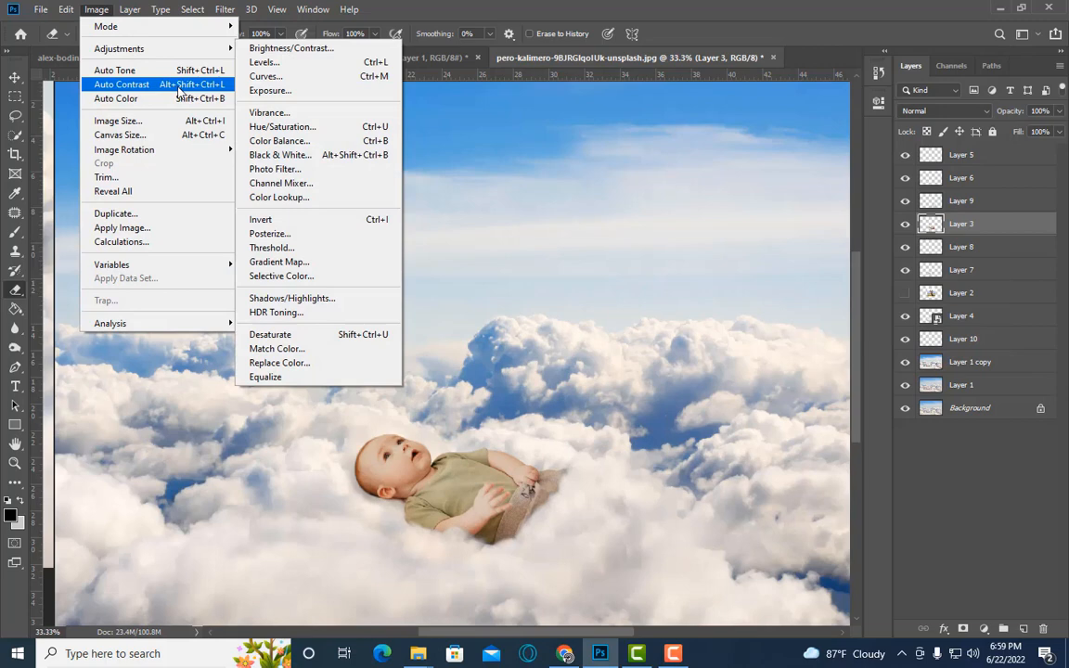
pyautogui.click(296, 282)
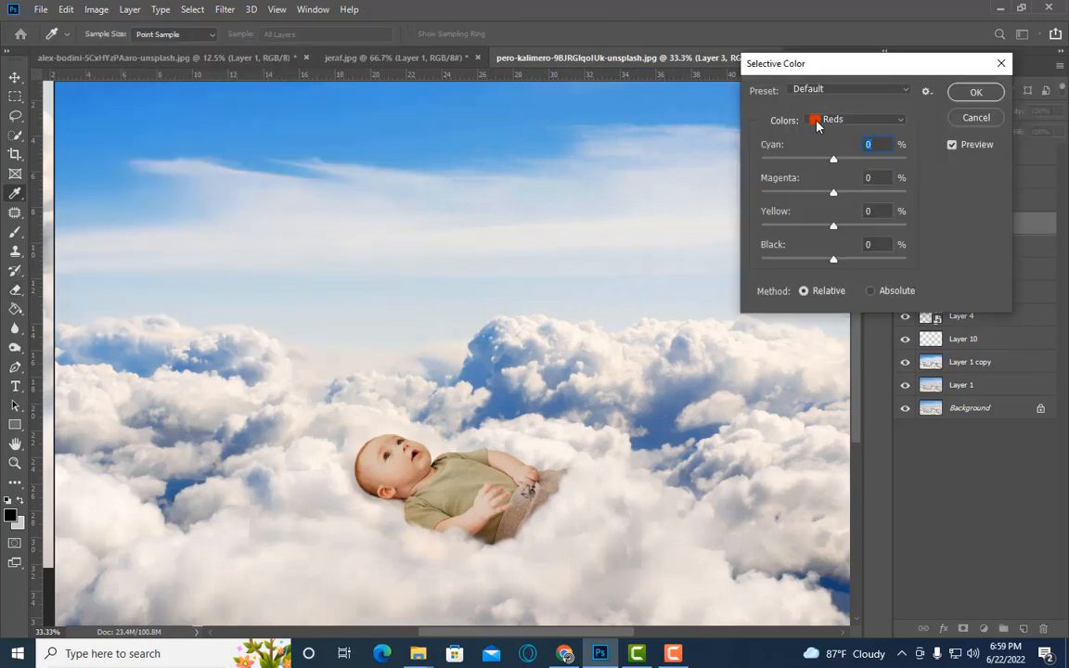
pyautogui.click(835, 118)
pyautogui.click(826, 230)
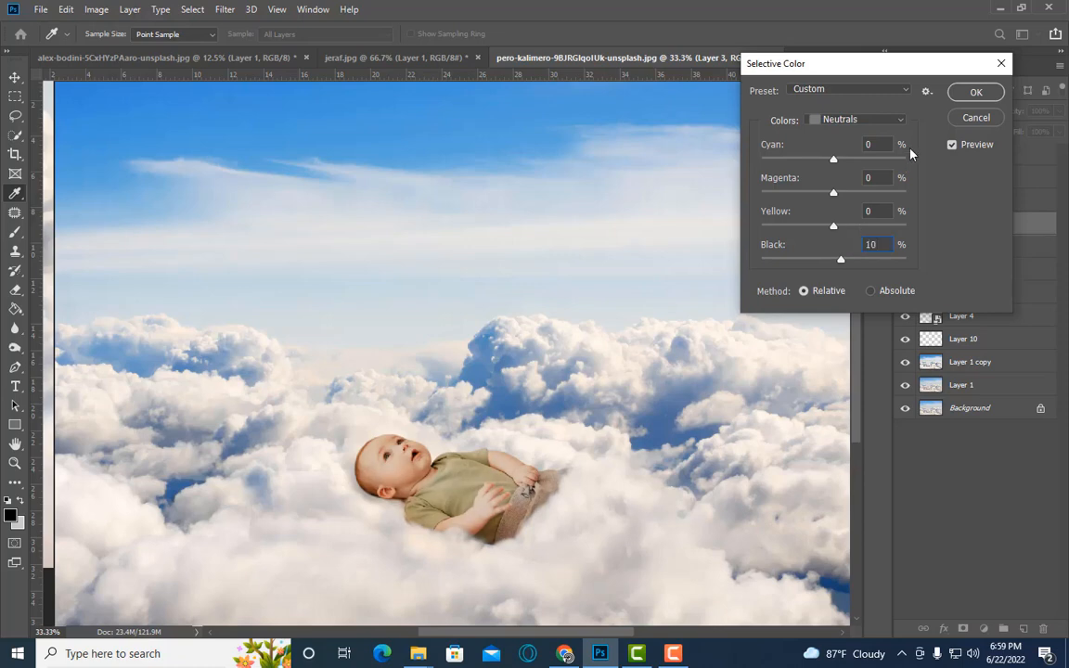
pyautogui.press('Return')
# Apply Hue/Saturation to Layer 3 with hue -2 and saturation -16.
pyautogui.click(95, 9)
pyautogui.moveTo(119, 49)
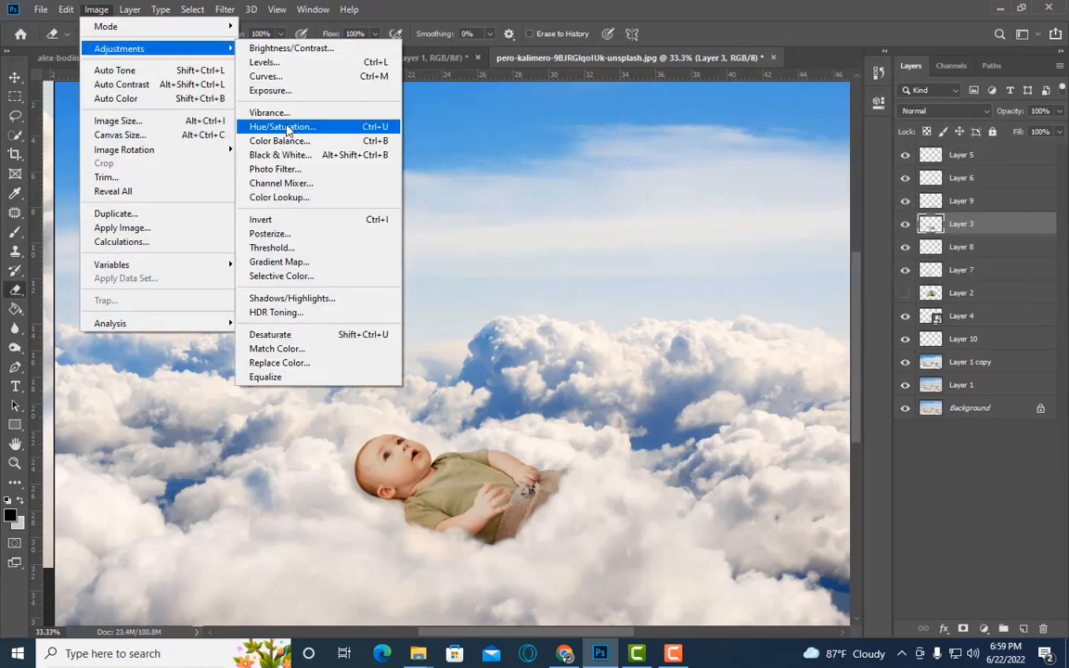
pyautogui.click(284, 126)
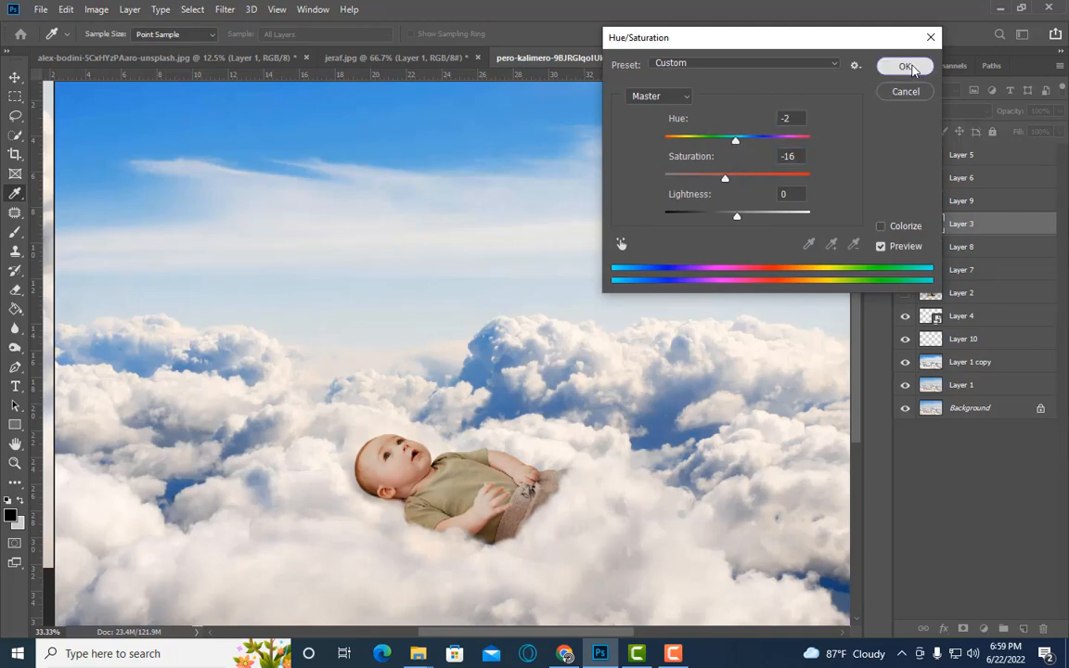
pyautogui.click(904, 67)
pyautogui.press('e')
pyautogui.hotkey('ctrl', '-')
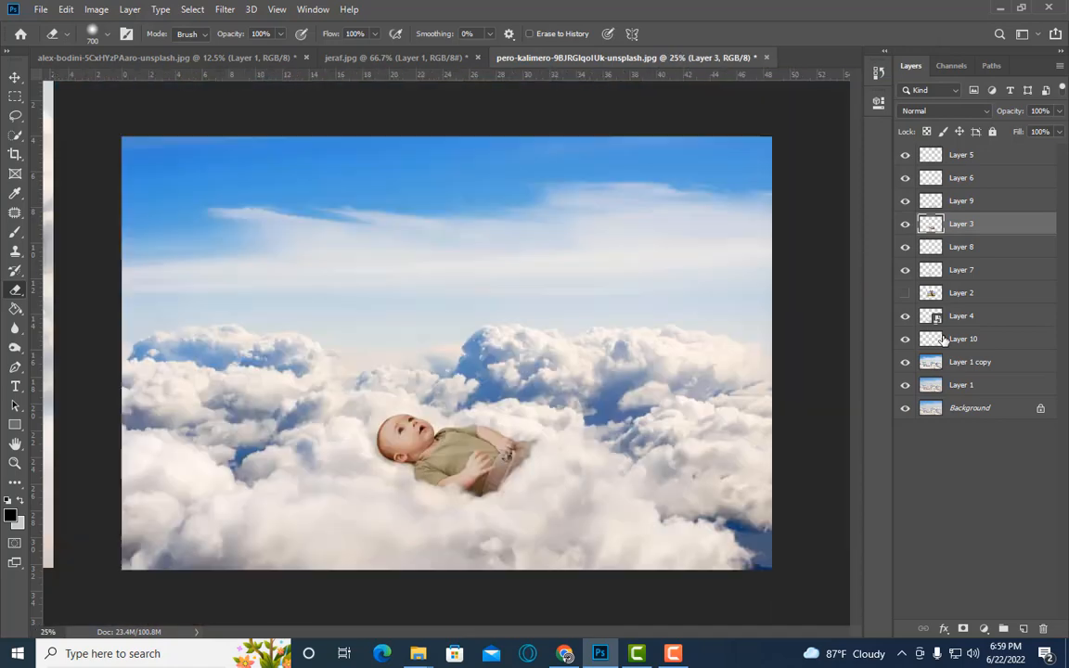
pyautogui.hotkey('ctrl', '+')
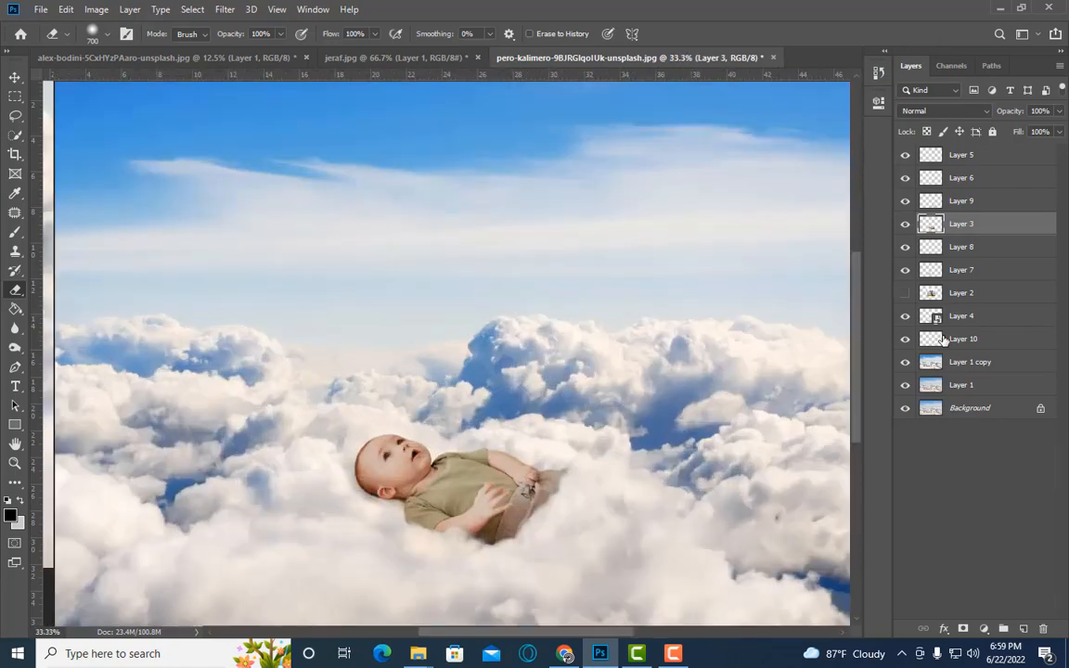
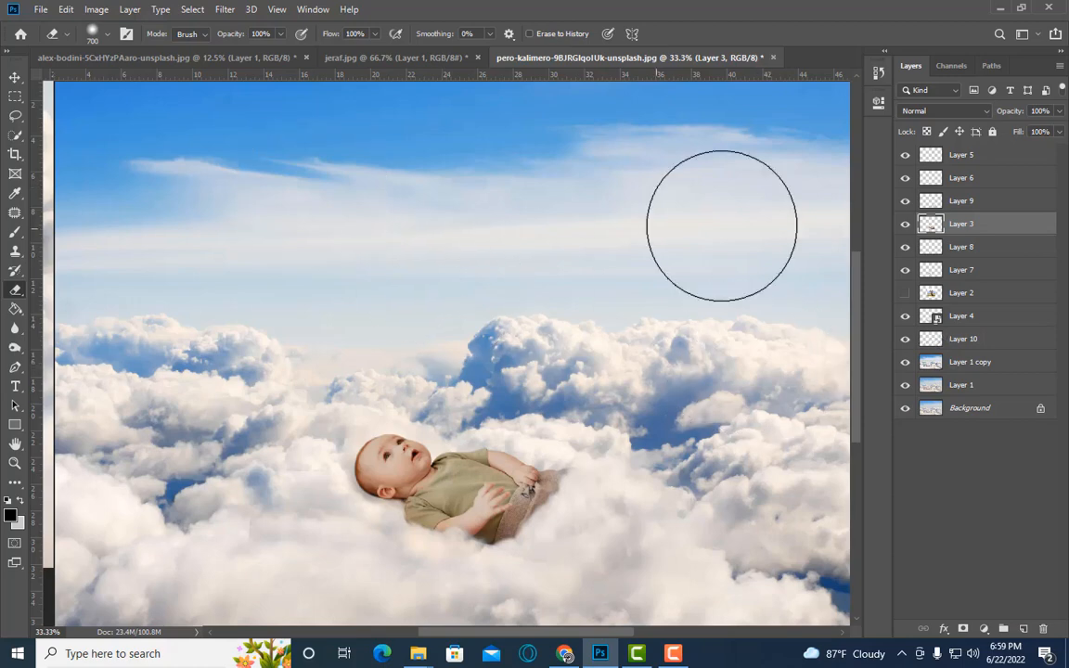
# Show the giraffe photo on Layer 2 and make that layer active.
pyautogui.click(905, 294)
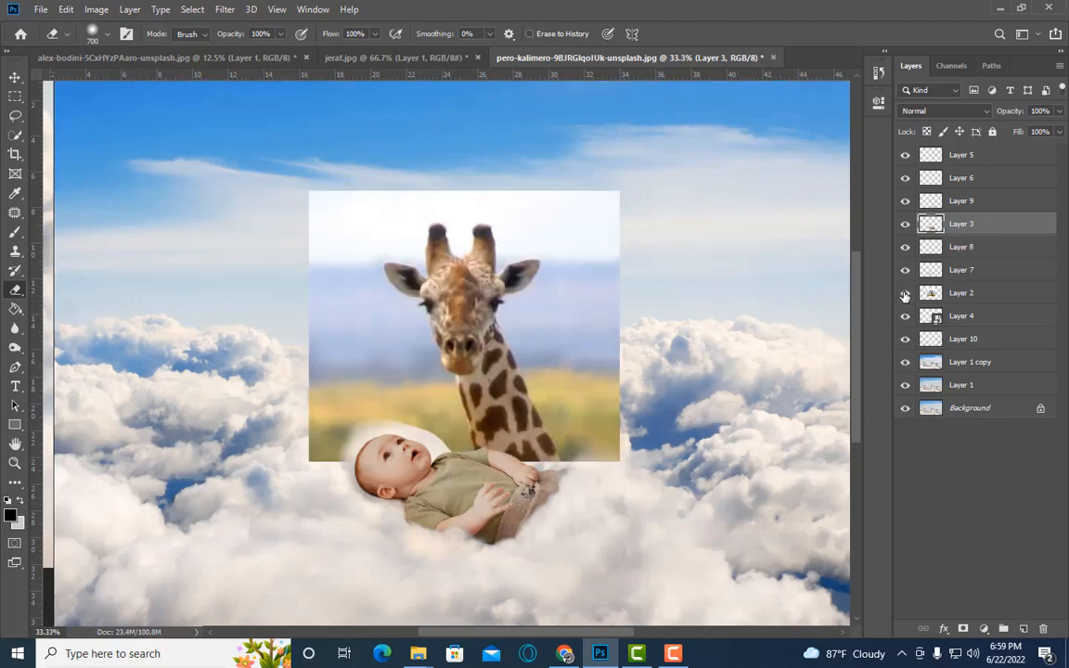
pyautogui.rightClick(966, 296)
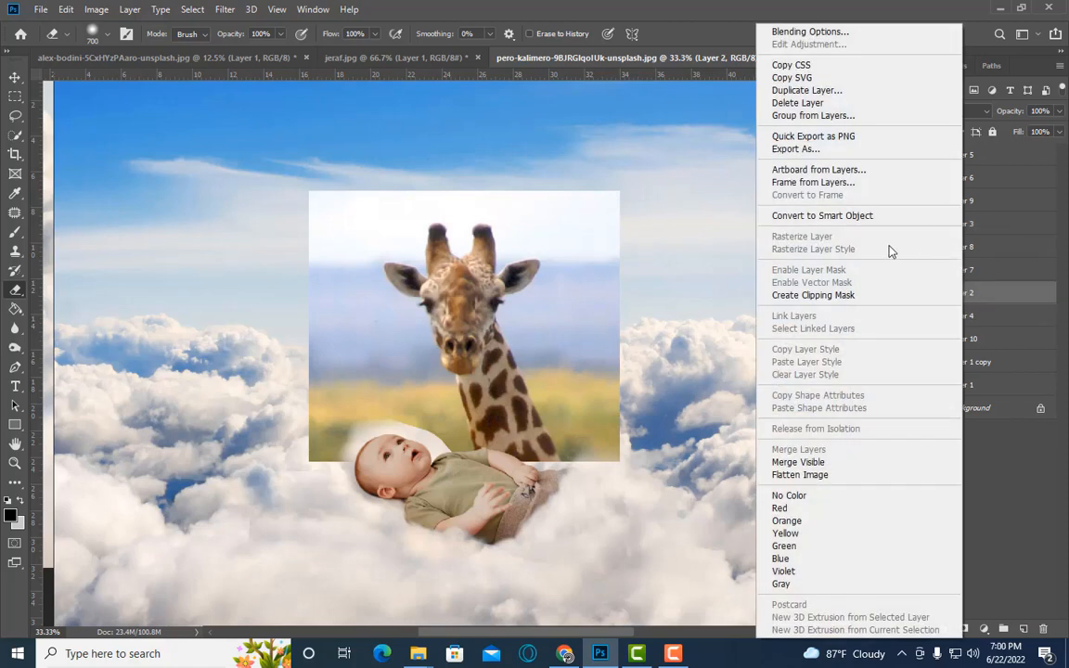
pyautogui.click(681, 185)
pyautogui.press('z')
pyautogui.click(496, 272)
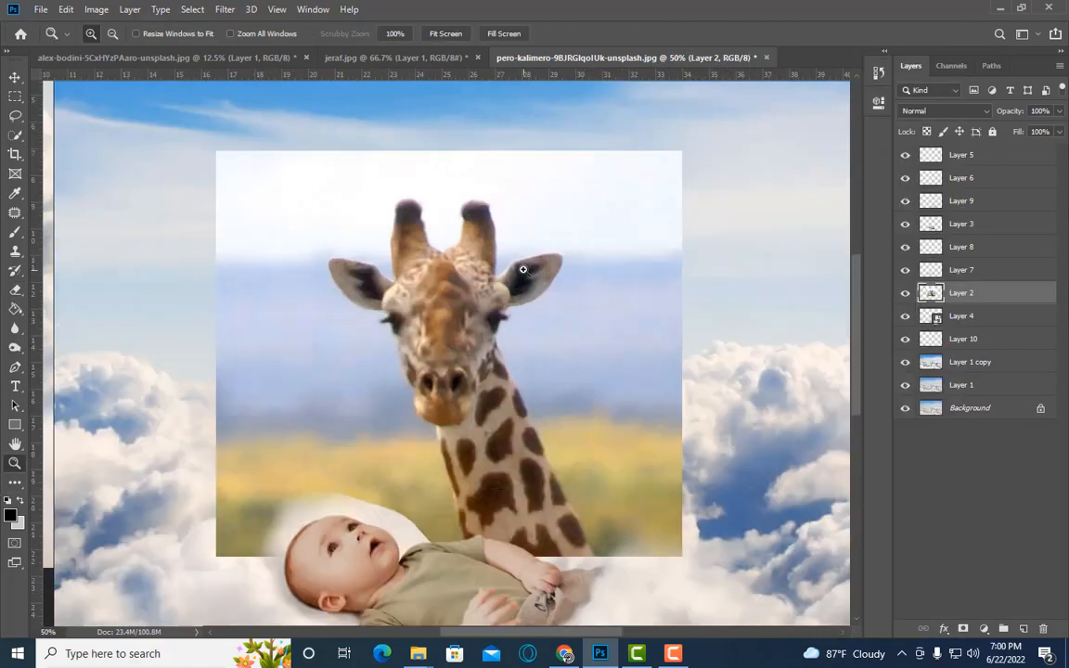
pyautogui.click(523, 269)
# Erase the Layer 2 background between the giraffe's horns, around the left horn and above the left ear with a 20 to 30 px soft eraser.
pyautogui.click(19, 292)
pyautogui.scroll(2, 572, 296)
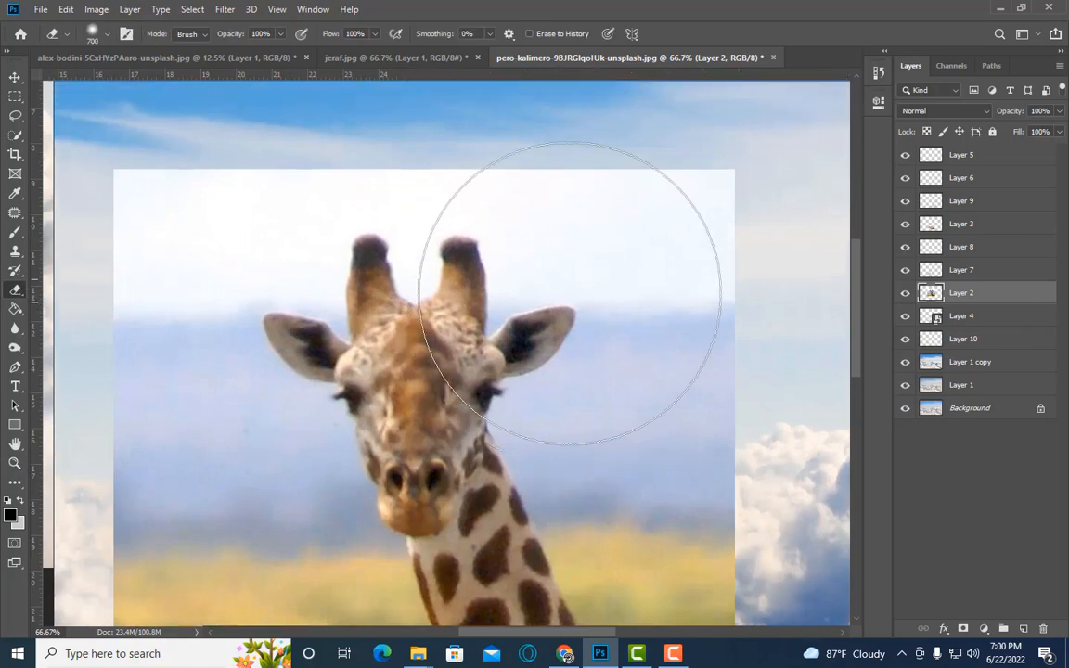
pyautogui.press('[')
pyautogui.press('[')
pyautogui.press('[')
pyautogui.press('[')
pyautogui.press('[')
pyautogui.press('[')
pyautogui.press('[')
pyautogui.press('[')
pyautogui.press('[')
pyautogui.press('[')
pyautogui.press('[')
pyautogui.press('[')
pyautogui.press('[')
pyautogui.hotkey('ctrl', '+')
pyautogui.scroll(2, 567, 279)
pyautogui.press('[')
pyautogui.press('[')
pyautogui.press('[')
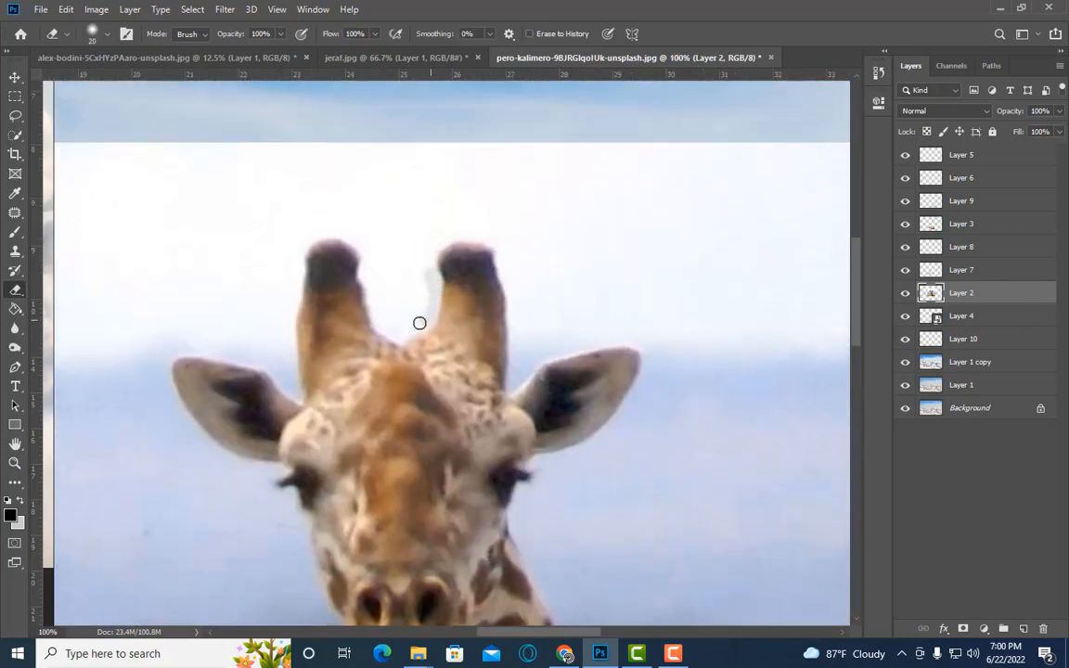
pyautogui.moveTo(362, 249)
pyautogui.mouseDown()
pyautogui.moveTo(319, 232)
pyautogui.moveTo(296, 254)
pyautogui.moveTo(290, 369)
pyautogui.mouseUp()
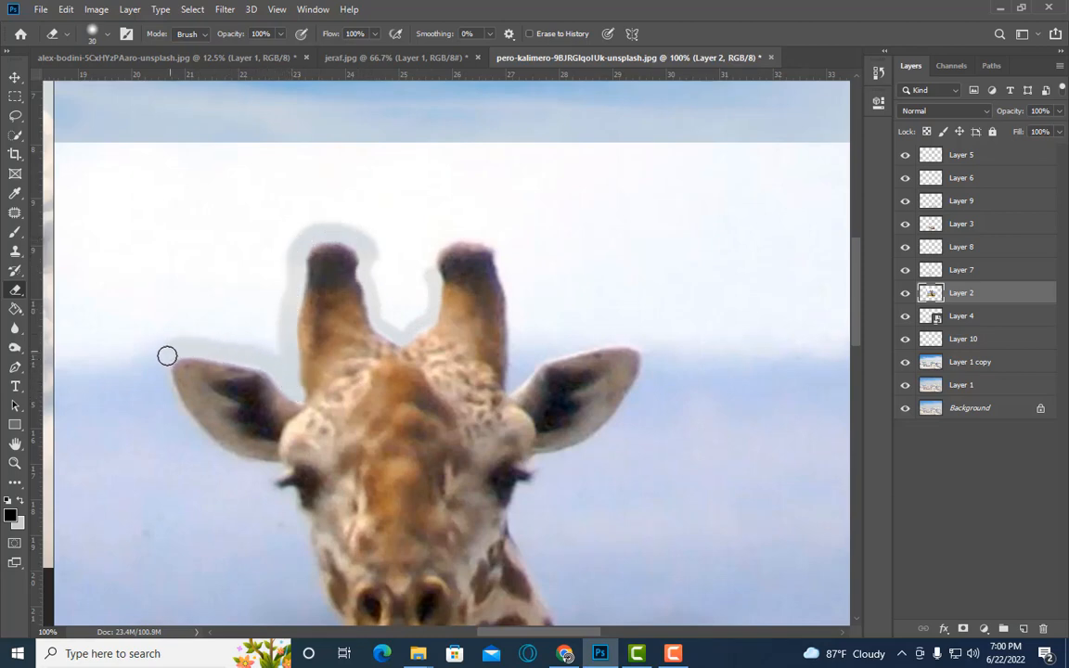
pyautogui.press(']')
pyautogui.moveTo(167, 356)
pyautogui.mouseDown()
pyautogui.moveTo(276, 340)
pyautogui.moveTo(284, 262)
pyautogui.moveTo(329, 225)
pyautogui.moveTo(376, 251)
pyautogui.moveTo(382, 292)
pyautogui.moveTo(418, 312)
pyautogui.moveTo(422, 249)
pyautogui.moveTo(454, 229)
pyautogui.mouseUp()
pyautogui.press('[')
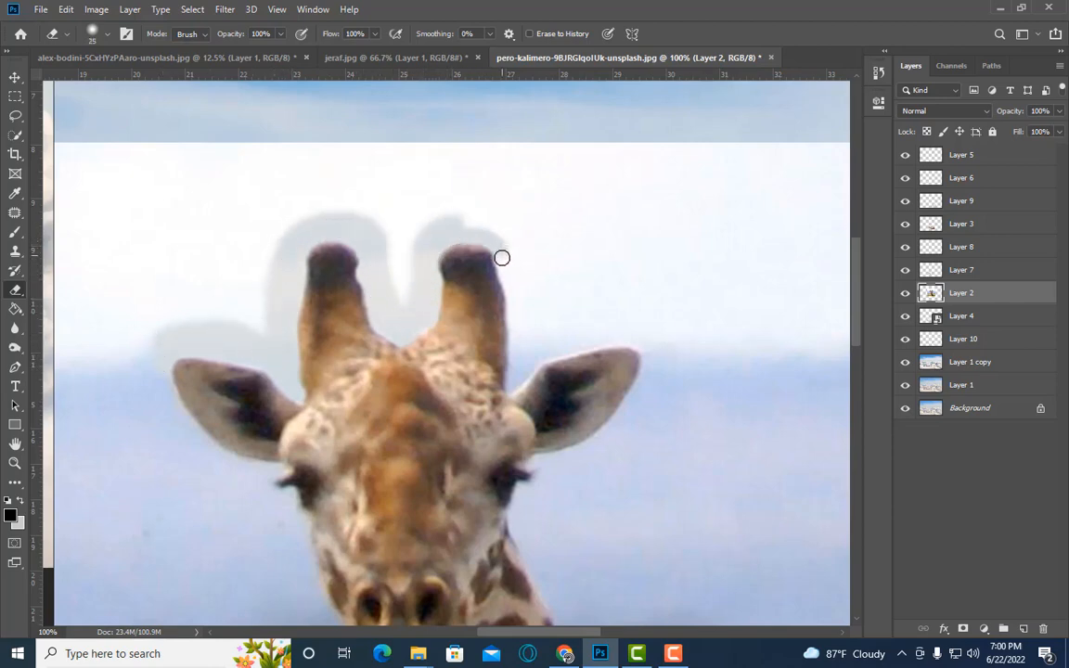
# Erase the background along the outer side of the right horn and around the right ear with a 20 to 25 px eraser.
pyautogui.moveTo(505, 270); pyautogui.dragTo(518, 307)
pyautogui.press('[')
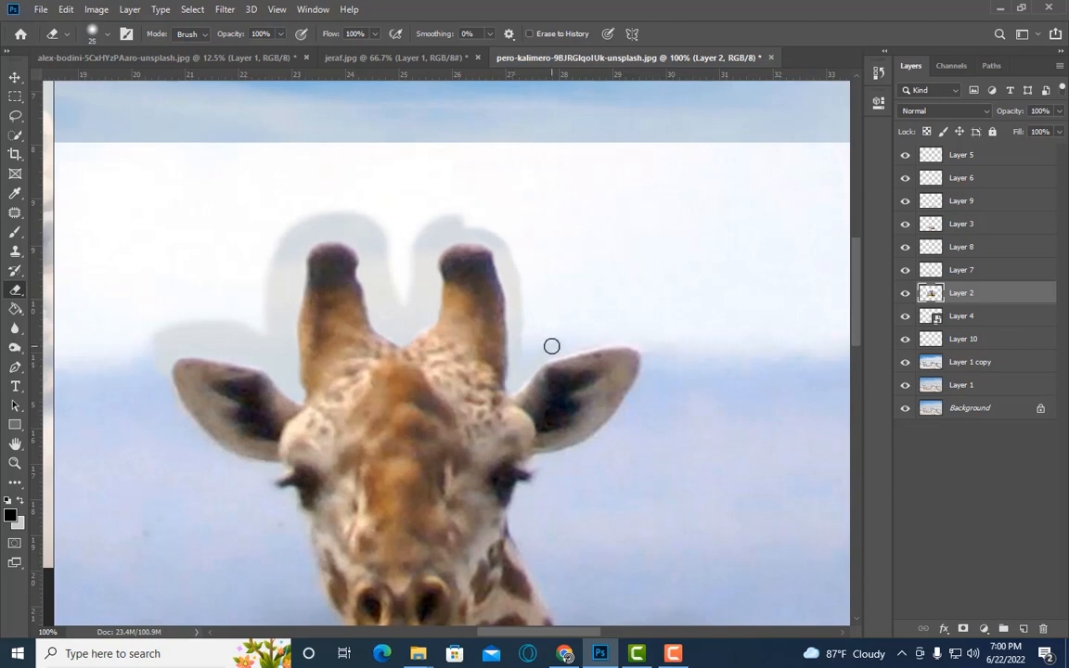
pyautogui.press(']')
pyautogui.moveTo(551, 346)
pyautogui.mouseDown()
pyautogui.moveTo(527, 327)
pyautogui.moveTo(556, 336)
pyautogui.moveTo(535, 364)
pyautogui.mouseUp()
pyautogui.moveTo(588, 341); pyautogui.dragTo(608, 337)
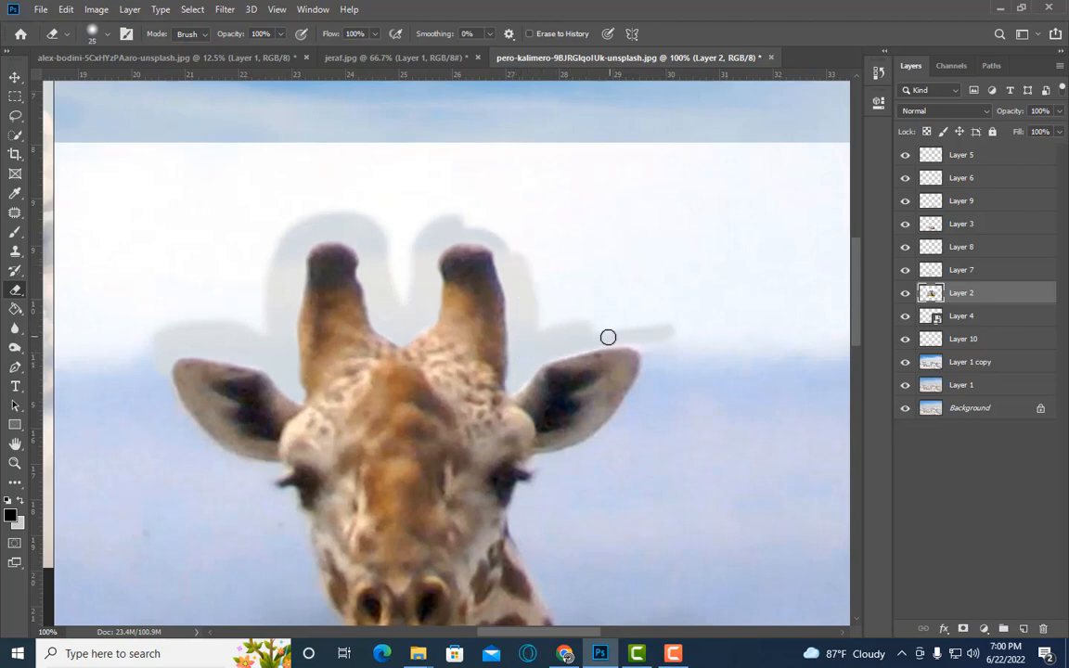
pyautogui.press('[')
pyautogui.scroll(-2, 647, 358)
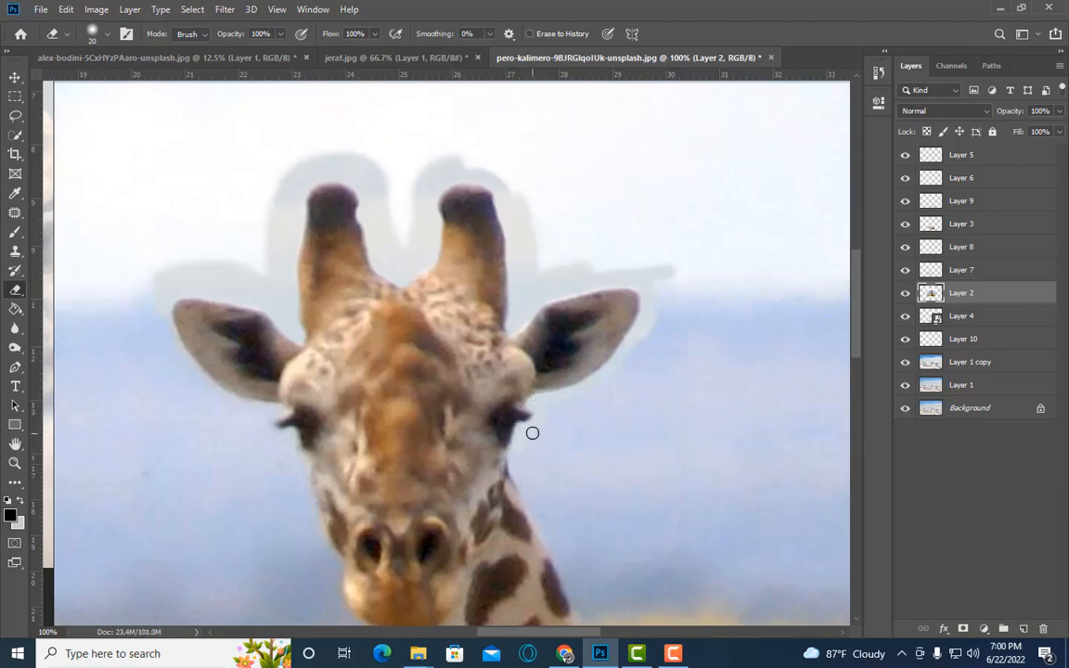
# Erase the background below the right ear and beside the giraffe's right cheek and upper neck, using a soft eraser from 35 px upward.
pyautogui.press(']')
pyautogui.scroll(-2, 532, 434)
pyautogui.press(']')
pyautogui.press(']')
pyautogui.moveTo(529, 404)
pyautogui.mouseDown()
pyautogui.moveTo(540, 446)
pyautogui.moveTo(549, 381)
pyautogui.mouseUp()
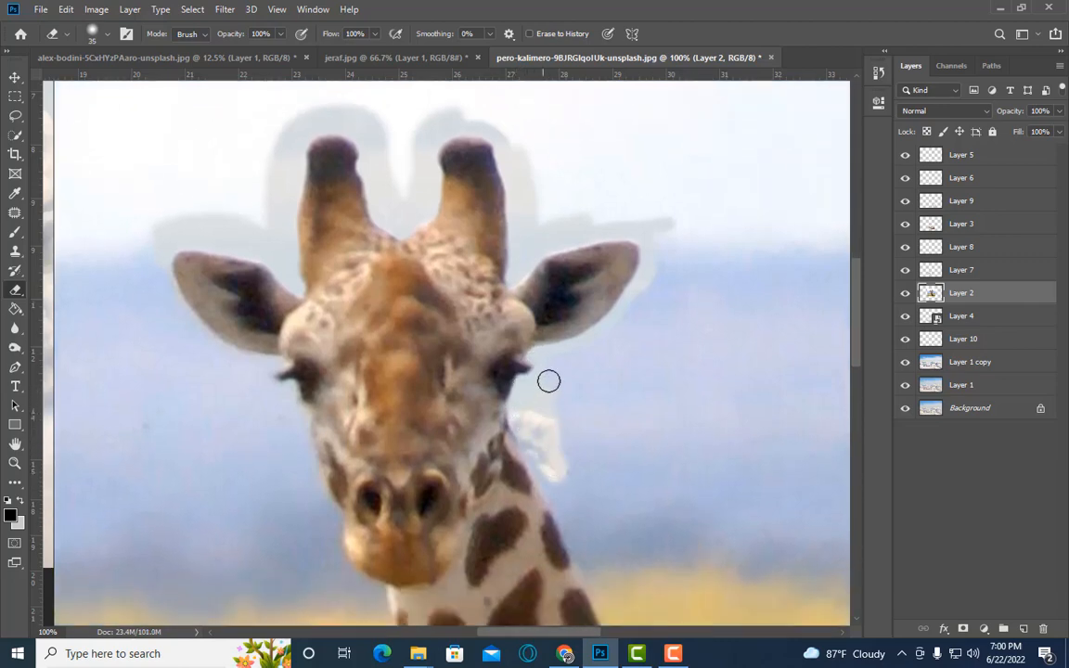
pyautogui.press(']')
pyautogui.press(']')
pyautogui.press(']')
pyautogui.moveTo(631, 314)
pyautogui.mouseDown()
pyautogui.moveTo(682, 210)
pyautogui.moveTo(559, 218)
pyautogui.moveTo(636, 213)
pyautogui.moveTo(658, 242)
pyautogui.moveTo(626, 235)
pyautogui.mouseUp()
pyautogui.scroll(-2, 637, 338)
pyautogui.scroll(-1, 637, 338)
pyautogui.press('[')
pyautogui.press('[')
pyautogui.press('[')
pyautogui.moveTo(548, 422); pyautogui.dragTo(574, 467)
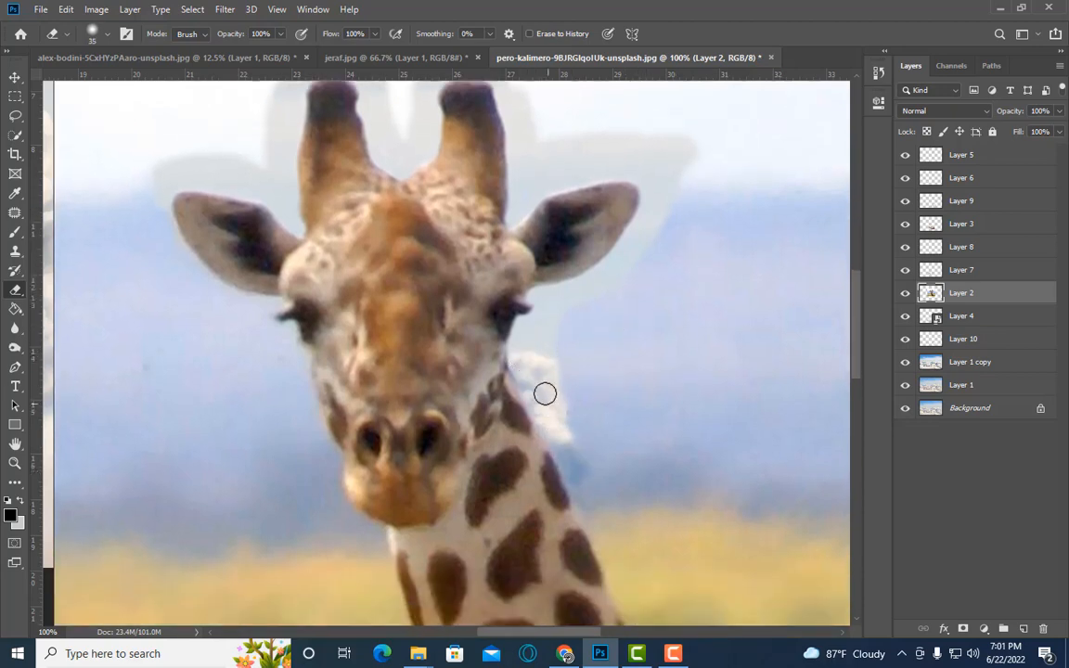
# Widen the erased area to the right of the giraffe's head and neck, enlarging the soft eraser up to 100 px.
pyautogui.press(']')
pyautogui.press(']')
pyautogui.press(']')
pyautogui.moveTo(550, 385); pyautogui.dragTo(585, 304)
pyautogui.press(']')
pyautogui.moveTo(677, 219)
pyautogui.mouseDown()
pyautogui.moveTo(697, 155)
pyautogui.moveTo(577, 407)
pyautogui.moveTo(591, 479)
pyautogui.moveTo(623, 263)
pyautogui.mouseUp()
pyautogui.scroll(-1, 576, 406)
pyautogui.press('[')
pyautogui.press('[')
pyautogui.press(']')
pyautogui.press(']')
pyautogui.press(']')
pyautogui.moveTo(640, 499)
pyautogui.mouseDown()
pyautogui.moveTo(639, 347)
pyautogui.moveTo(672, 215)
pyautogui.moveTo(614, 301)
pyautogui.mouseUp()
pyautogui.hotkey('ctrl', '-')
pyautogui.press(']')
pyautogui.press(']')
pyautogui.press(']')
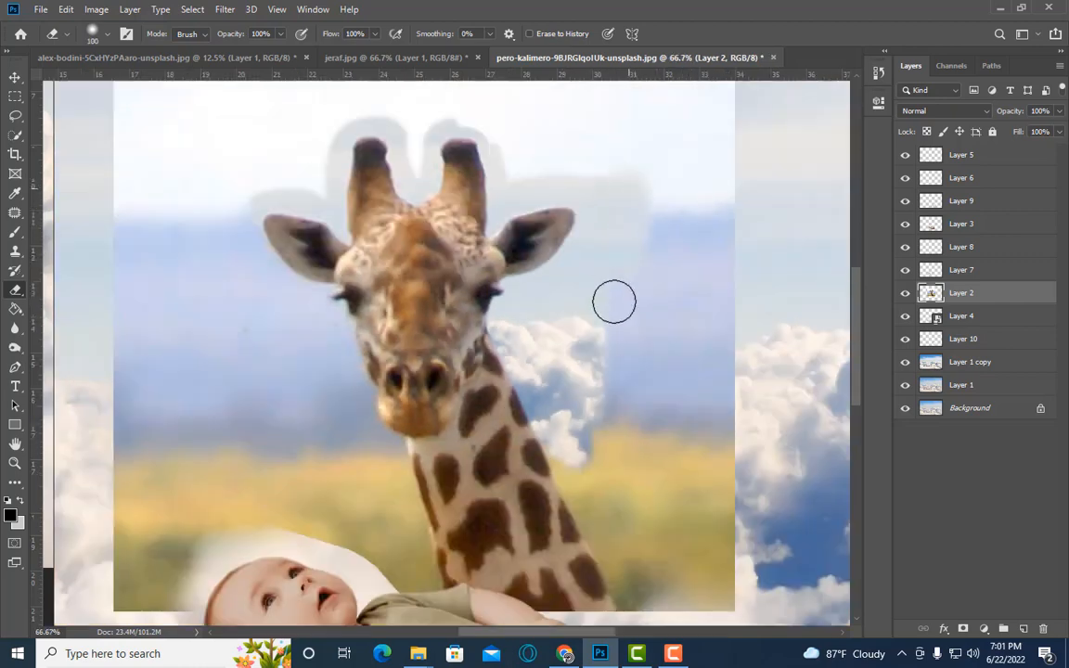
# Widen the erased area above both horns and the left ear with a 60 px soft eraser.
pyautogui.scroll(5, 615, 301)
pyautogui.hotkey('ctrl', '+')
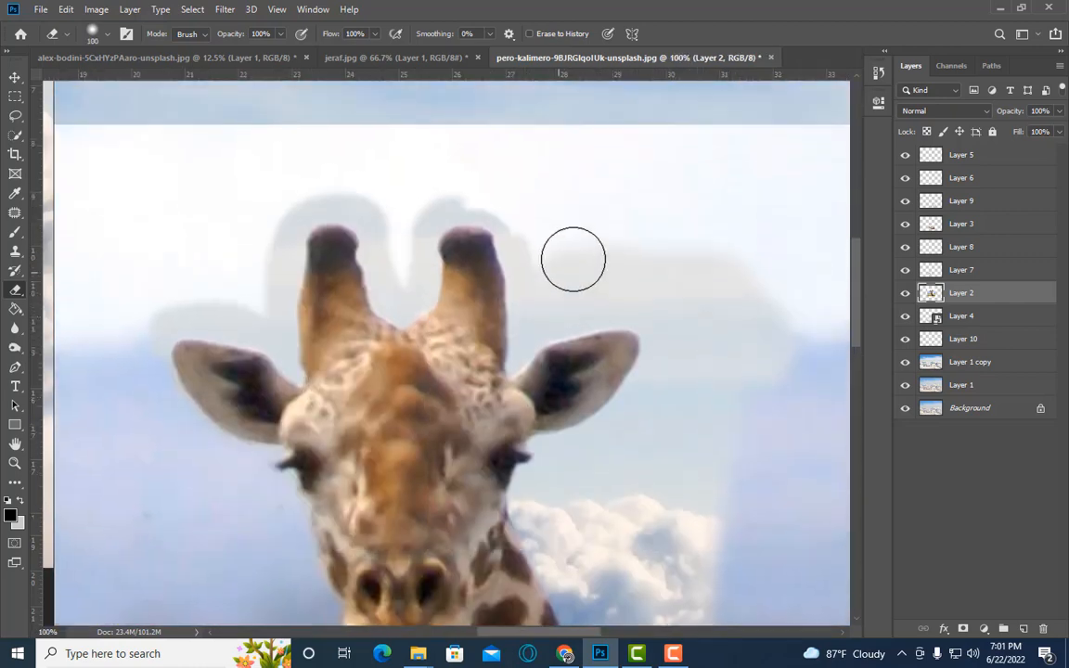
pyautogui.press('[')
pyautogui.press('[')
pyautogui.press('[')
pyautogui.press('[')
pyautogui.moveTo(526, 248)
pyautogui.mouseDown()
pyautogui.moveTo(490, 215)
pyautogui.moveTo(449, 209)
pyautogui.moveTo(409, 250)
pyautogui.moveTo(383, 240)
pyautogui.moveTo(381, 224)
pyautogui.moveTo(298, 213)
pyautogui.moveTo(265, 314)
pyautogui.moveTo(152, 317)
pyautogui.moveTo(257, 291)
pyautogui.moveTo(349, 184)
pyautogui.moveTo(406, 199)
pyautogui.moveTo(234, 294)
pyautogui.mouseUp()
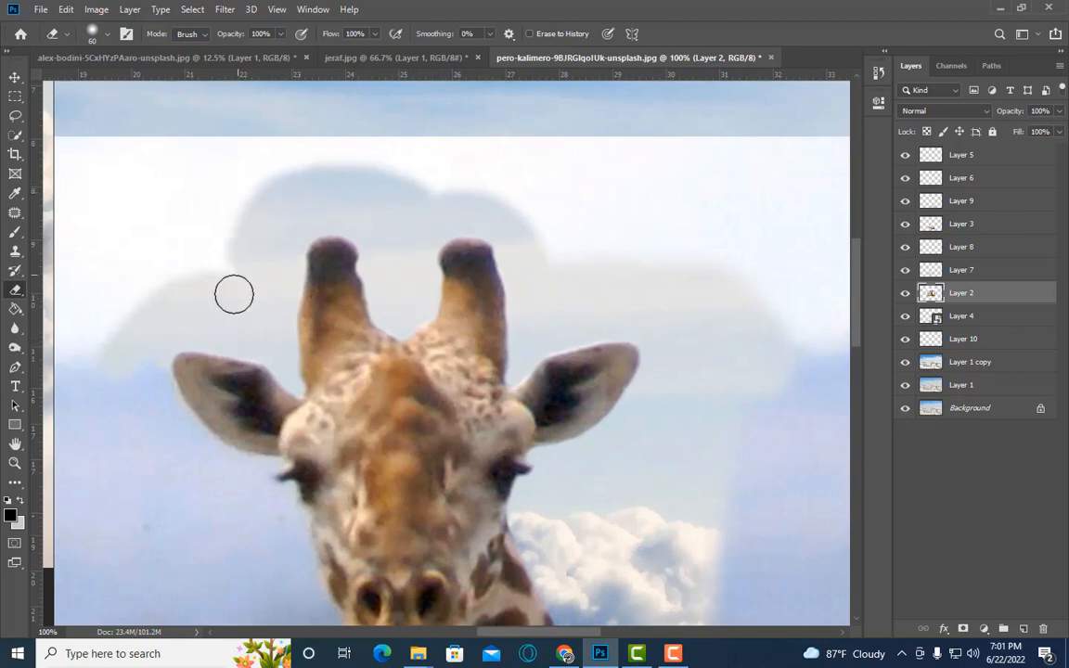
# Erase the background along the left edge of the giraffe's cheek and muzzle with a 20 px eraser.
pyautogui.hotkey('ctrl', '-')
pyautogui.press('[')
pyautogui.scroll(-3, 716, 243)
pyautogui.hotkey('ctrl', '+')
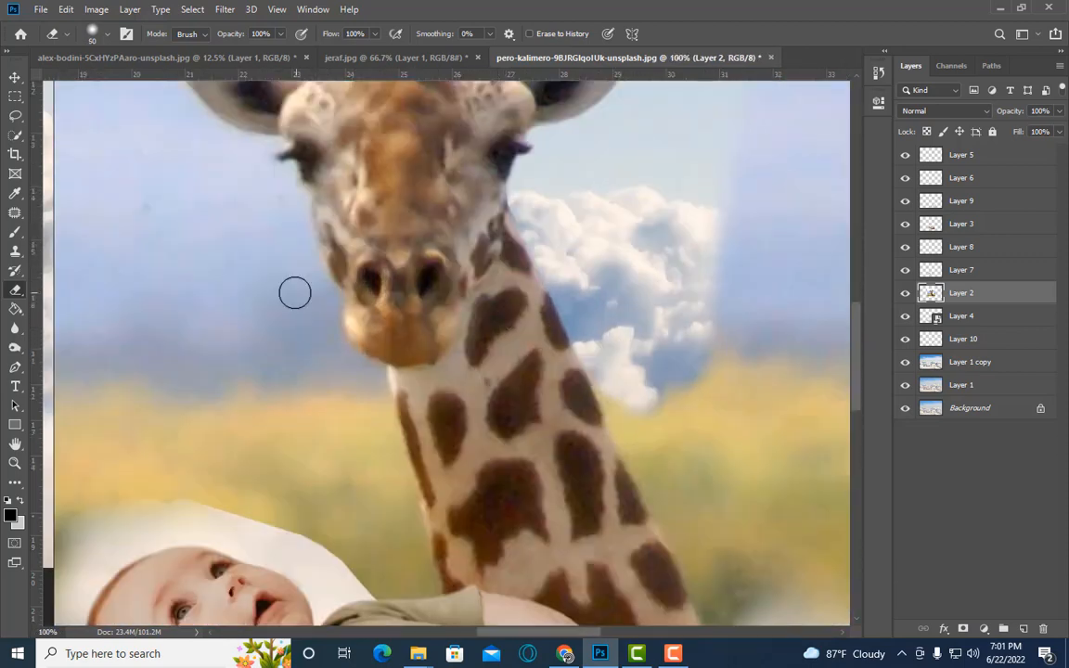
pyautogui.scroll(3, 295, 292)
pyautogui.press('[')
pyautogui.press('[')
pyautogui.press('[')
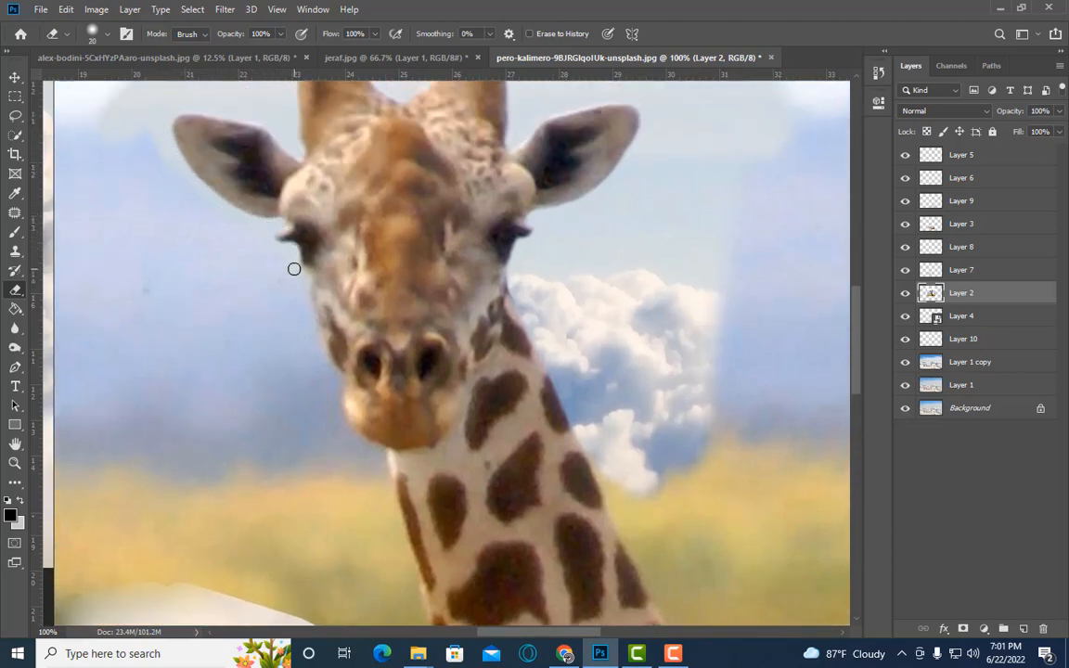
pyautogui.scroll(-1, 295, 269)
pyautogui.scroll(-2, 321, 290)
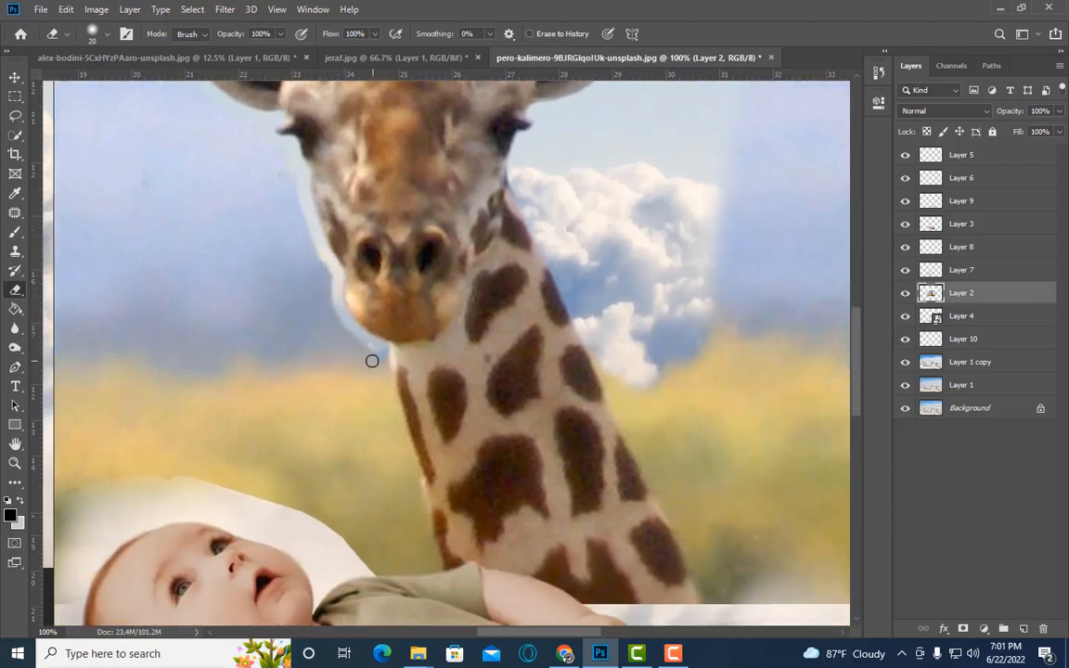
# Widen the erased strip left of the giraffe's face down to the chin with a 40 px eraser.
pyautogui.press(']')
pyautogui.press(']')
pyautogui.scroll(2, 241, 191)
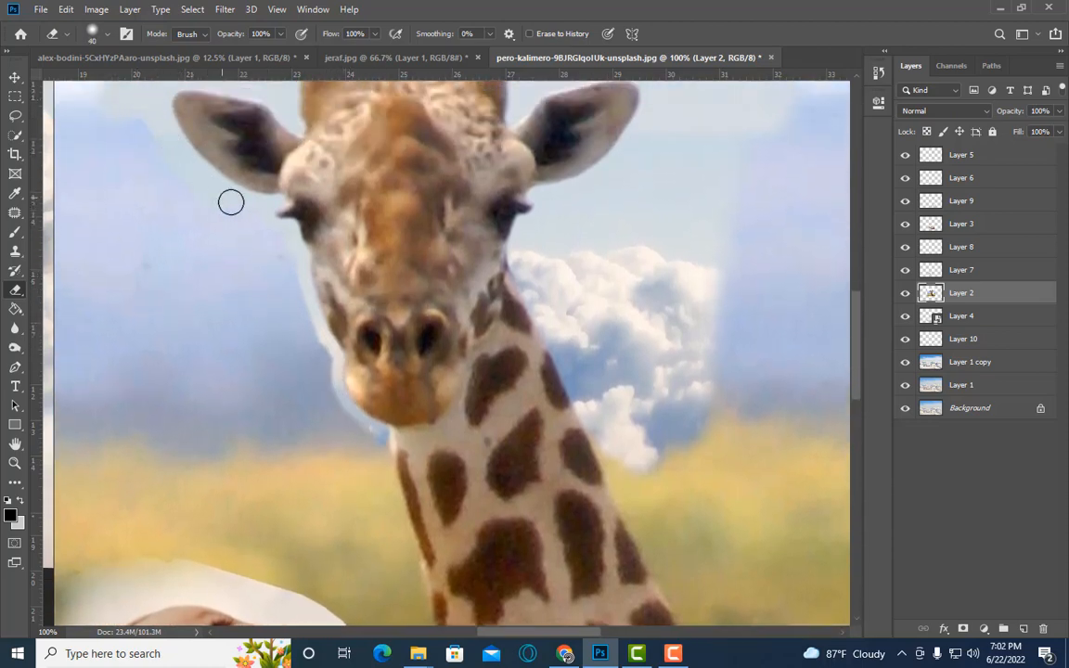
pyautogui.moveTo(266, 237)
pyautogui.mouseDown()
pyautogui.moveTo(326, 377)
pyautogui.moveTo(288, 255)
pyautogui.moveTo(203, 203)
pyautogui.moveTo(369, 366)
pyautogui.moveTo(377, 394)
pyautogui.mouseUp()
pyautogui.scroll(-3, 279, 278)
pyautogui.press('[')
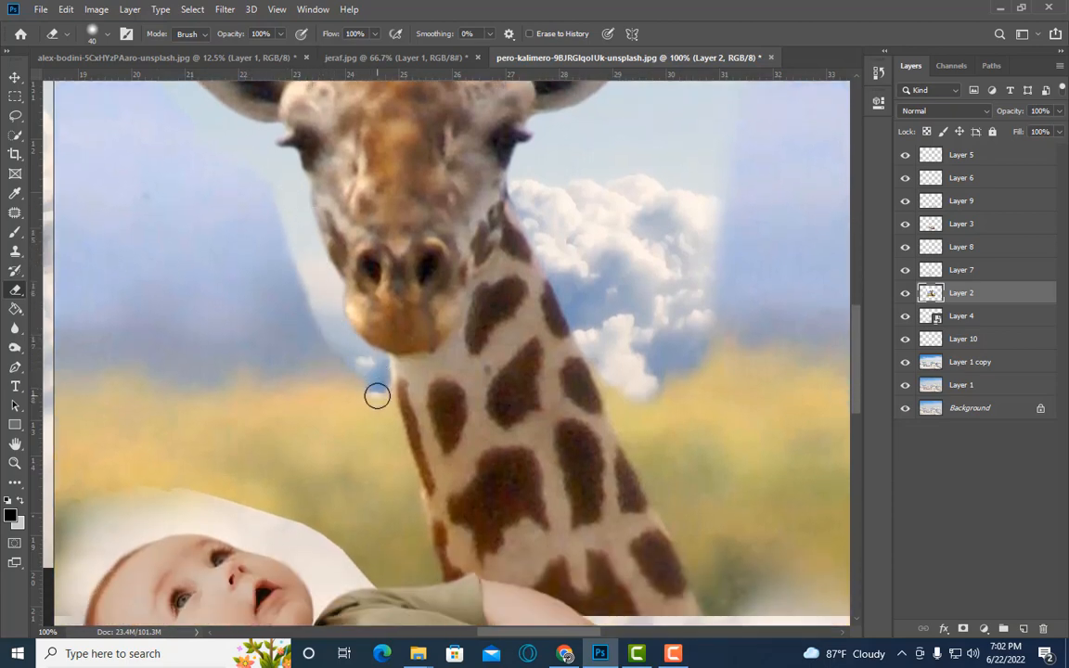
# Erase the background along the left edge of the giraffe's neck down to the baby with a 30 to 35 px eraser.
pyautogui.scroll(-1, 379, 362)
pyautogui.moveTo(380, 319); pyautogui.dragTo(423, 499)
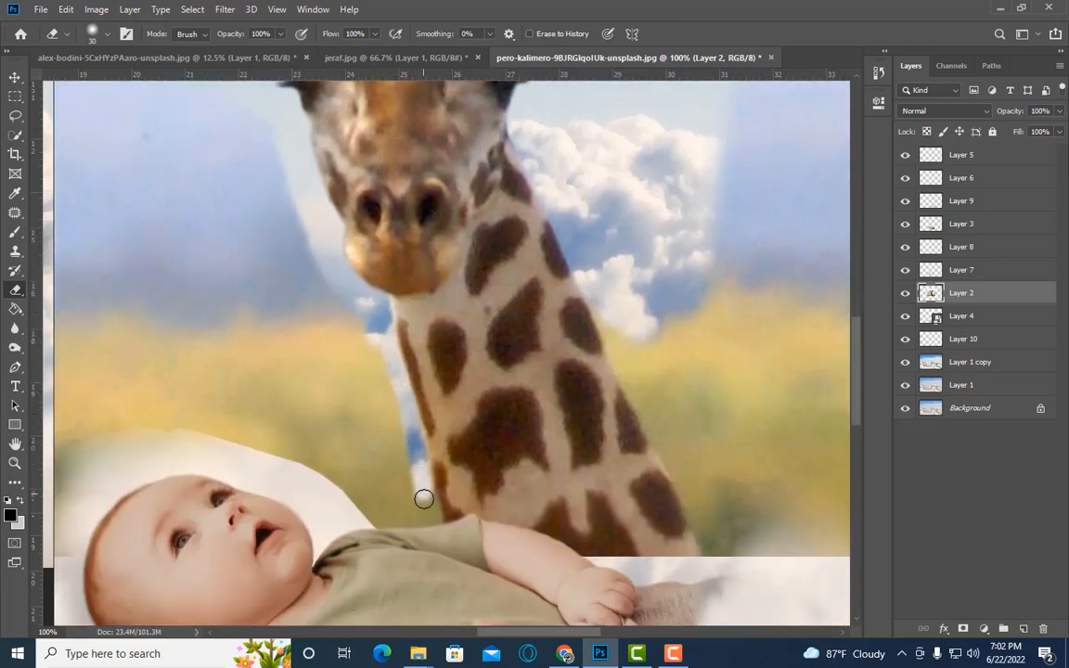
pyautogui.press(']')
pyautogui.moveTo(417, 445)
pyautogui.mouseDown()
pyautogui.moveTo(303, 209)
pyautogui.moveTo(364, 322)
pyautogui.moveTo(417, 502)
pyautogui.moveTo(432, 516)
pyautogui.moveTo(410, 446)
pyautogui.mouseUp()
pyautogui.scroll(-1, 401, 427)
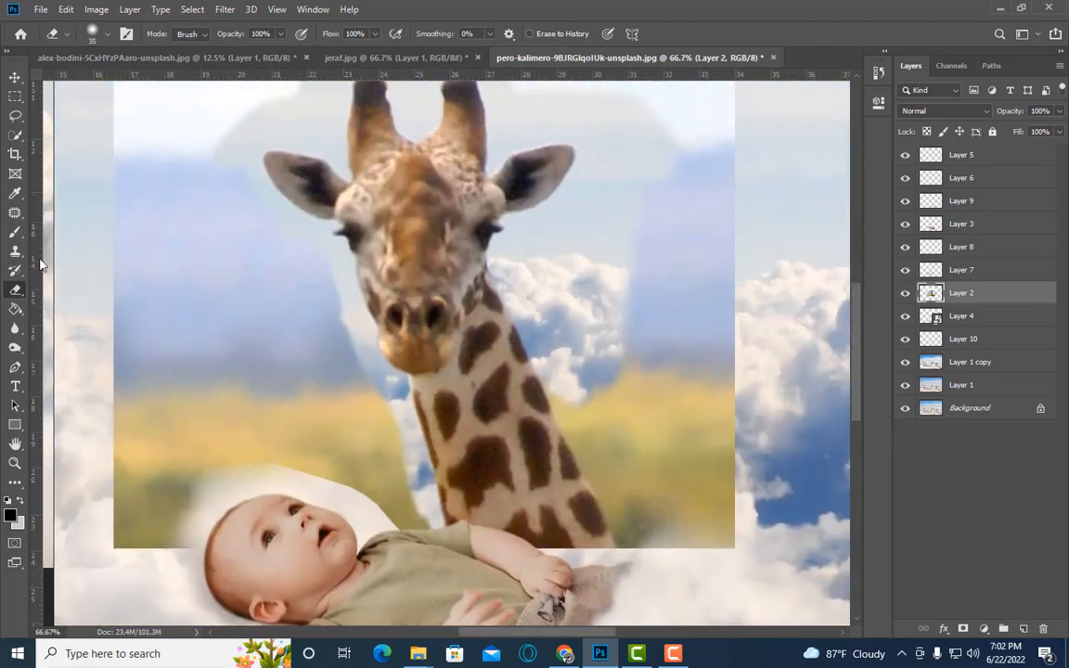
# Lasso the leftover giraffe-photo background left of the face and neck and delete it from Layer 2.
pyautogui.press('l')
pyautogui.moveTo(98, 232); pyautogui.dragTo(306, 235)
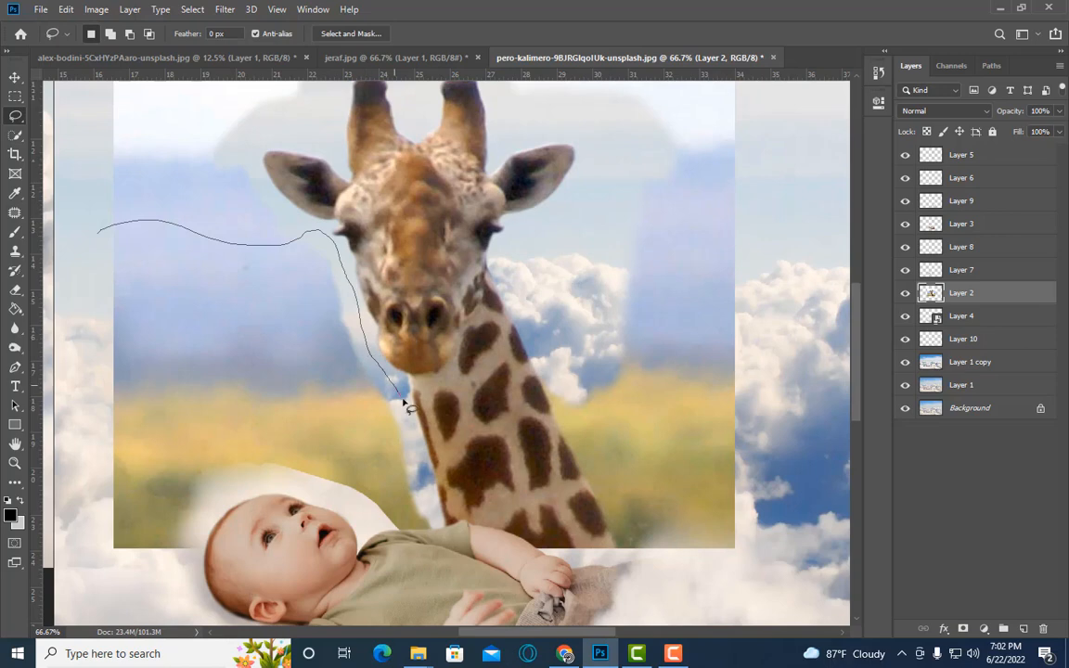
pyautogui.moveTo(439, 522)
pyautogui.mouseDown()
pyautogui.moveTo(98, 563)
pyautogui.moveTo(99, 232)
pyautogui.mouseUp()
pyautogui.press('Delete')
pyautogui.hotkey('ctrl', 'd')
# Lasso the leftover background around the horns, ears and upper right side of the giraffe and delete it.
pyautogui.scroll(3, 317, 368)
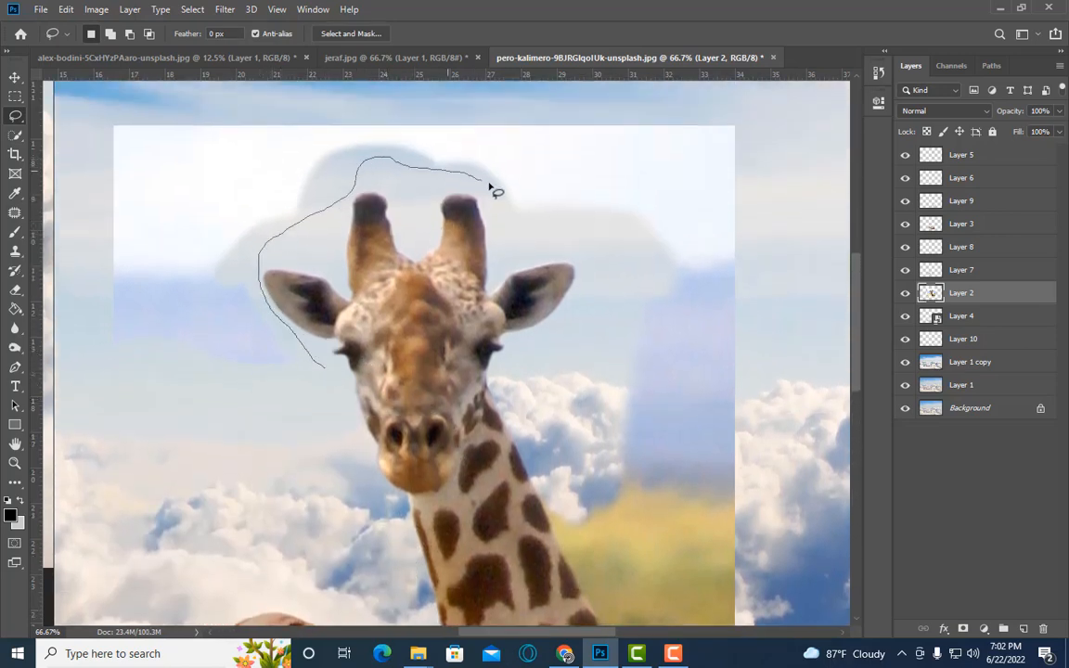
pyautogui.moveTo(624, 307)
pyautogui.mouseDown()
pyautogui.moveTo(634, 551)
pyautogui.moveTo(818, 313)
pyautogui.moveTo(652, 82)
pyautogui.mouseUp()
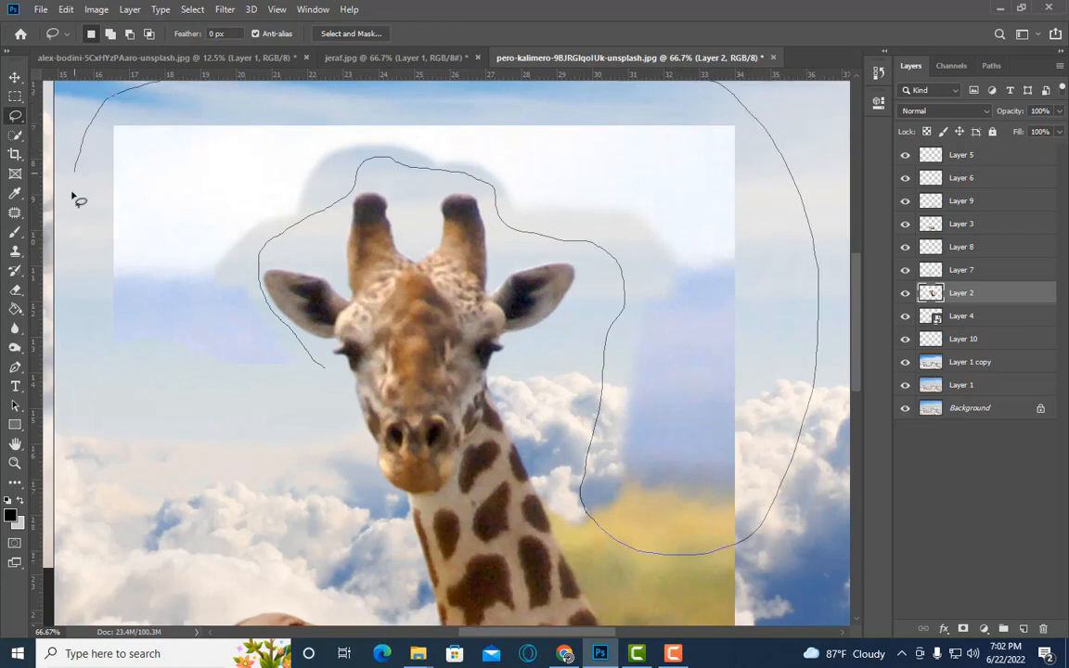
pyautogui.moveTo(78, 200); pyautogui.dragTo(76, 223)
pyautogui.press('Delete')
pyautogui.hotkey('ctrl', 'd')
# Erase the remaining yellow-green background patch right of the giraffe's neck with a 25 to 100 px soft eraser.
pyautogui.scroll(-3, 290, 459)
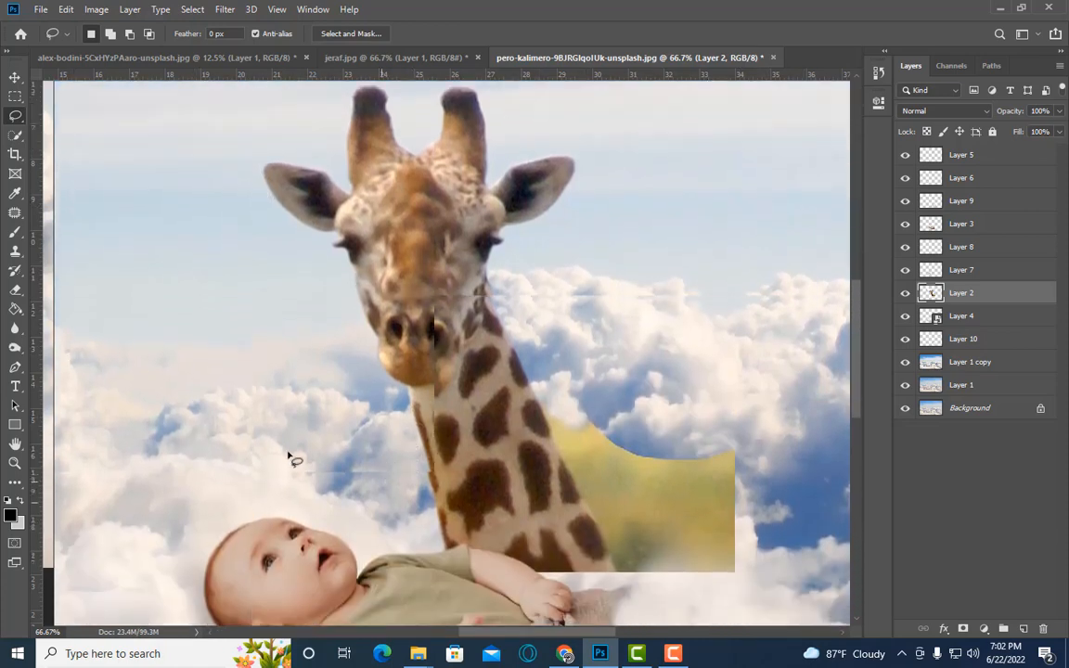
pyautogui.press('e')
pyautogui.scroll(-2, 515, 315)
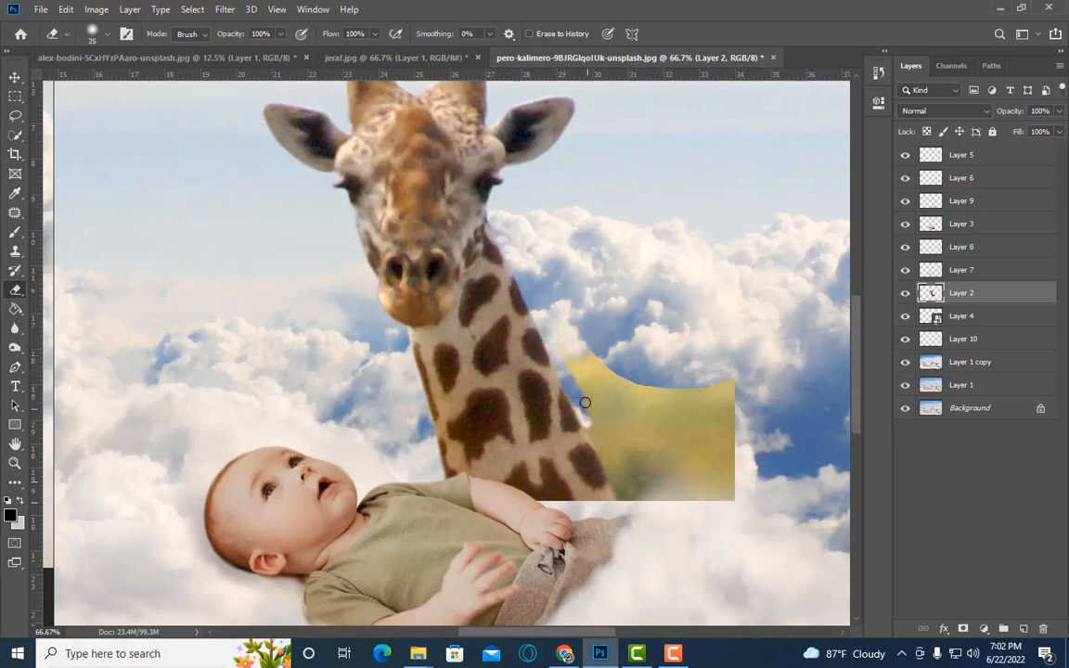
pyautogui.moveTo(564, 363)
pyautogui.mouseDown()
pyautogui.moveTo(633, 509)
pyautogui.moveTo(580, 363)
pyautogui.moveTo(577, 319)
pyautogui.moveTo(651, 492)
pyautogui.moveTo(633, 367)
pyautogui.moveTo(737, 309)
pyautogui.moveTo(670, 465)
pyautogui.mouseUp()
pyautogui.press(']')
pyautogui.press(']')
pyautogui.press(']')
pyautogui.hotkey('ctrl', '-')
pyautogui.hotkey('ctrl', '-')
pyautogui.hotkey('ctrl', '+')
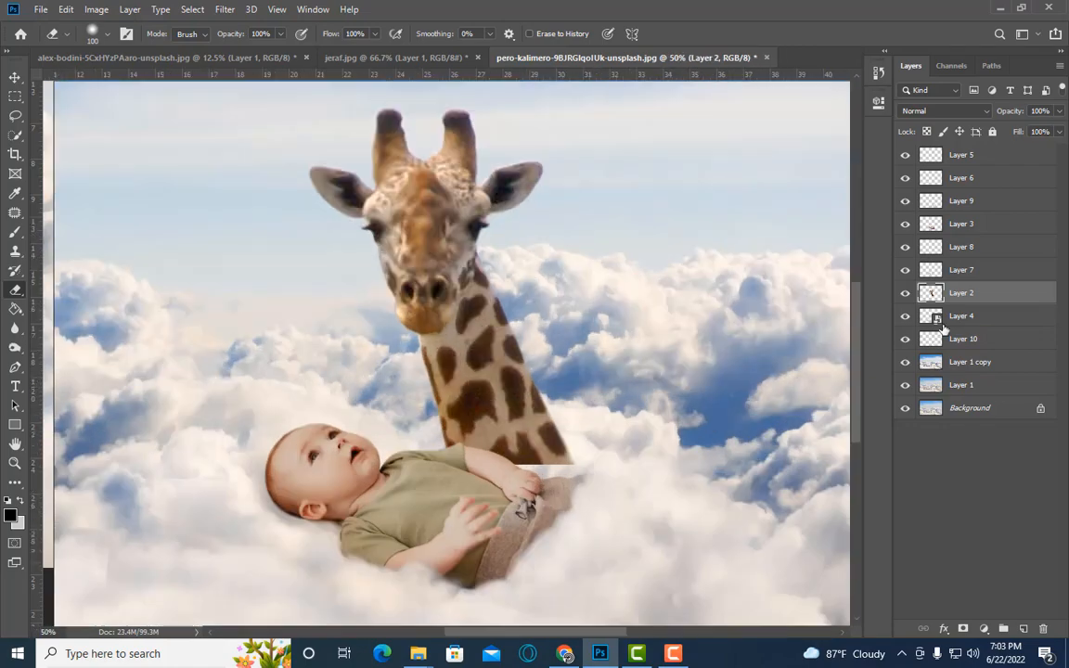
# Convert the giraffe's Layer 2 to a smart object, rotate it about 11° clockwise and reposition it above the baby.
pyautogui.rightClick(965, 292)
pyautogui.click(826, 214)
pyautogui.hotkey('ctrl', 't')
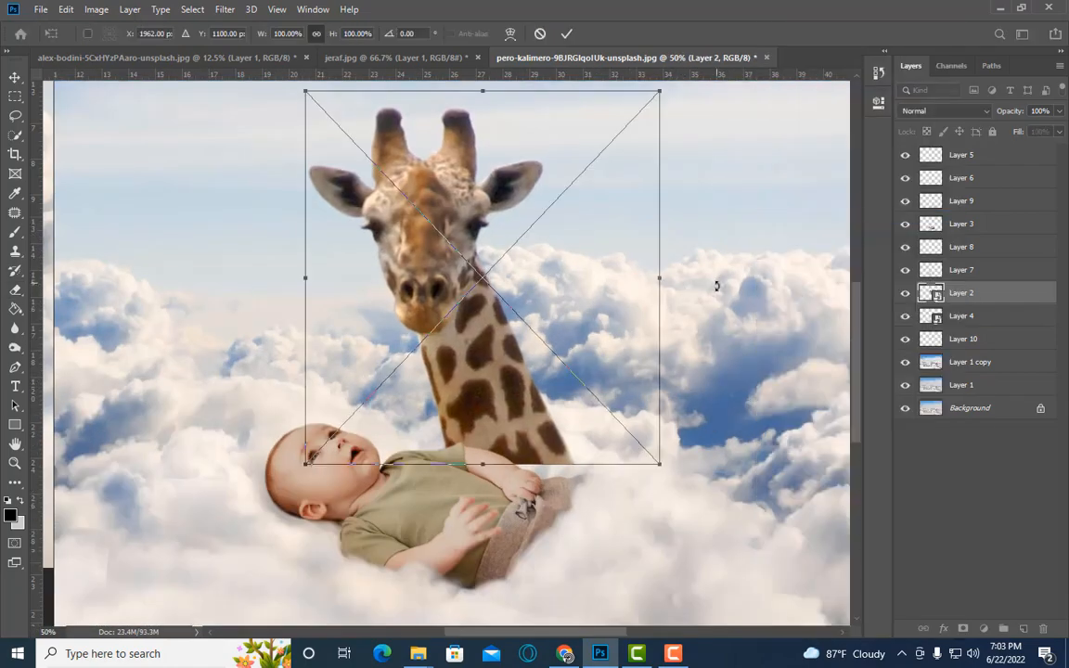
pyautogui.moveTo(715, 287); pyautogui.dragTo(715, 327)
pyautogui.moveTo(573, 288)
pyautogui.mouseDown()
pyautogui.moveTo(588, 307)
pyautogui.moveTo(525, 241)
pyautogui.moveTo(530, 248)
pyautogui.mouseUp()
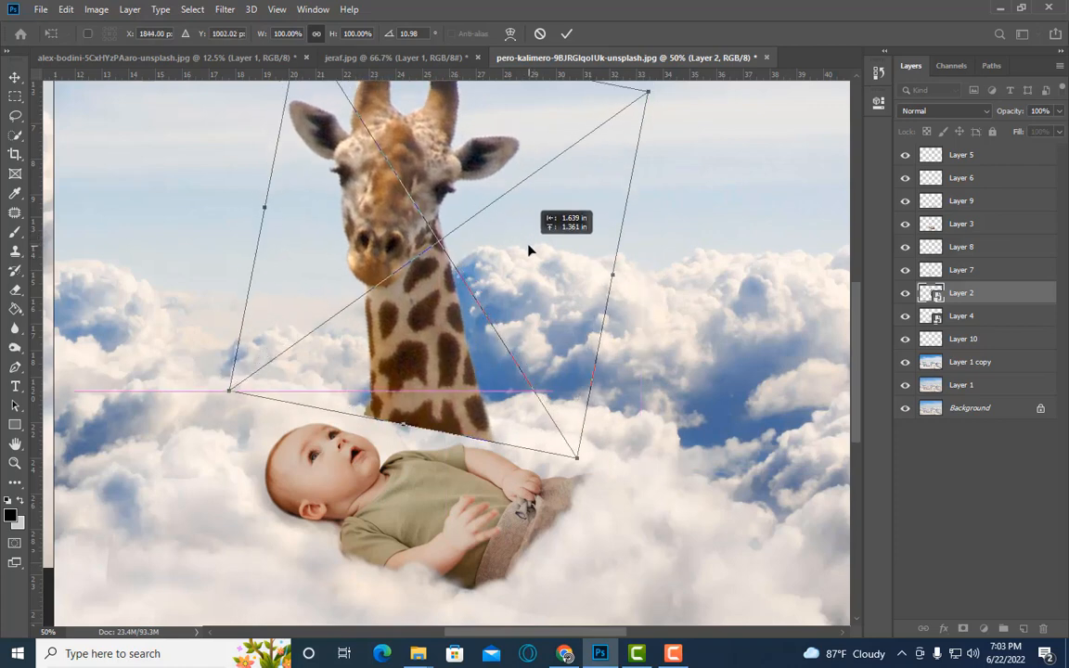
pyautogui.press('Return')
# Rasterize the giraffe layer and erase the hard lower edge of its neck with an 80 px soft eraser.
pyautogui.hotkey('ctrl', '-')
pyautogui.press('e')
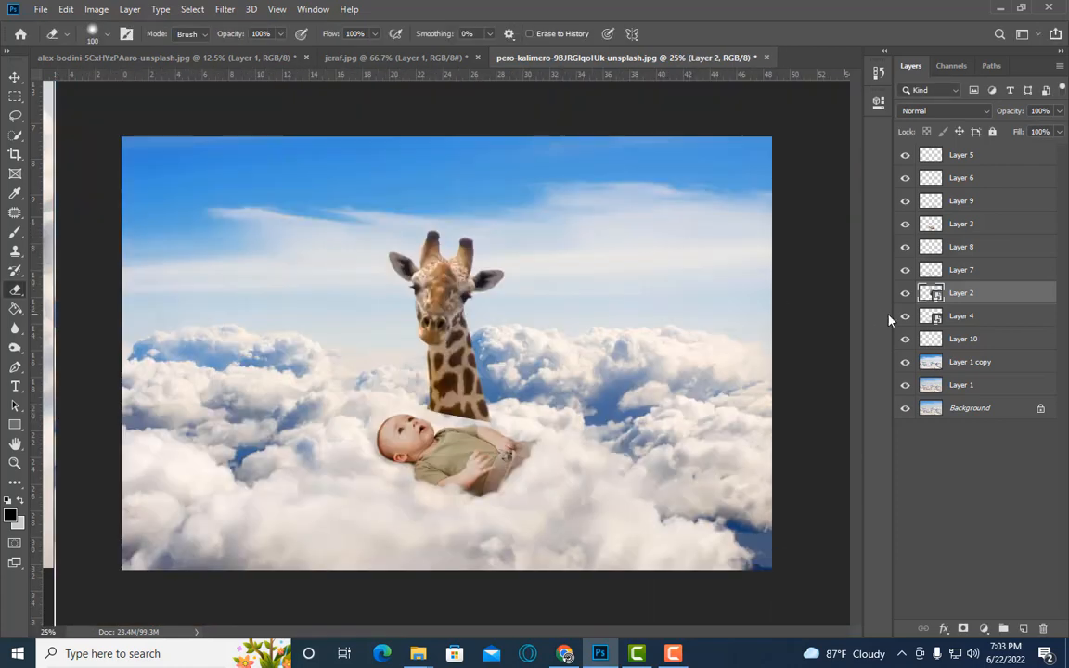
pyautogui.rightClick(962, 293)
pyautogui.click(836, 270)
pyautogui.hotkey('ctrl', '+')
pyautogui.hotkey('ctrl', '+')
pyautogui.press('[')
pyautogui.press('[')
pyautogui.moveTo(552, 439); pyautogui.dragTo(441, 399)
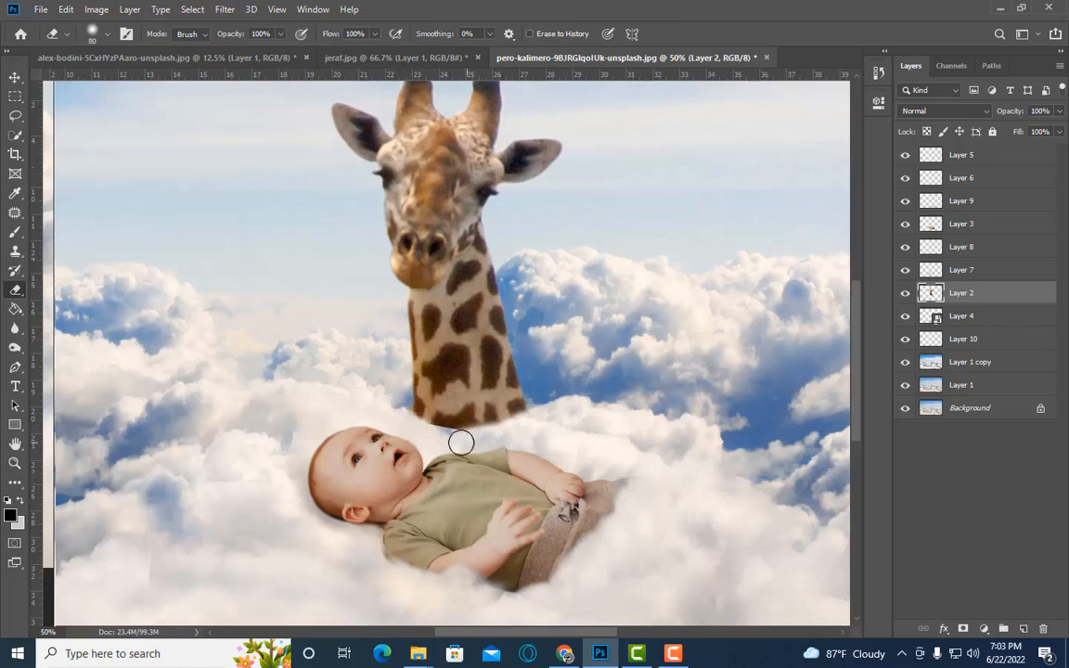
# Soften the base of the giraffe's neck into the clouds with a 100 to 125 px soft eraser.
pyautogui.press(']')
pyautogui.press(']')
pyautogui.press(']')
pyautogui.moveTo(481, 443); pyautogui.dragTo(556, 431)
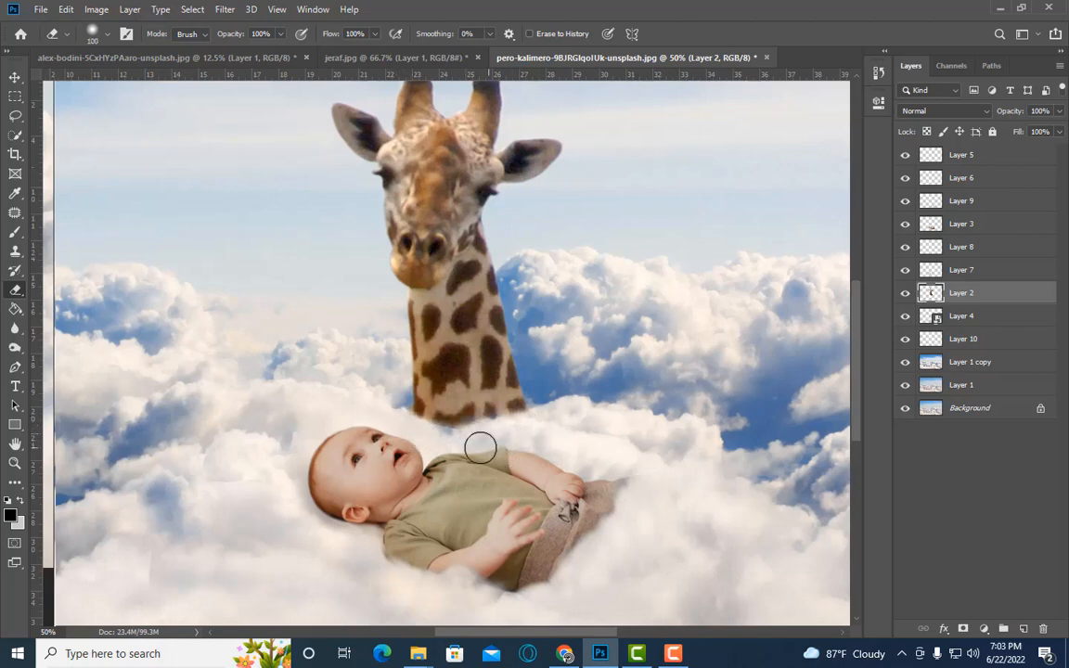
pyautogui.press(']')
pyautogui.moveTo(453, 439); pyautogui.dragTo(524, 435)
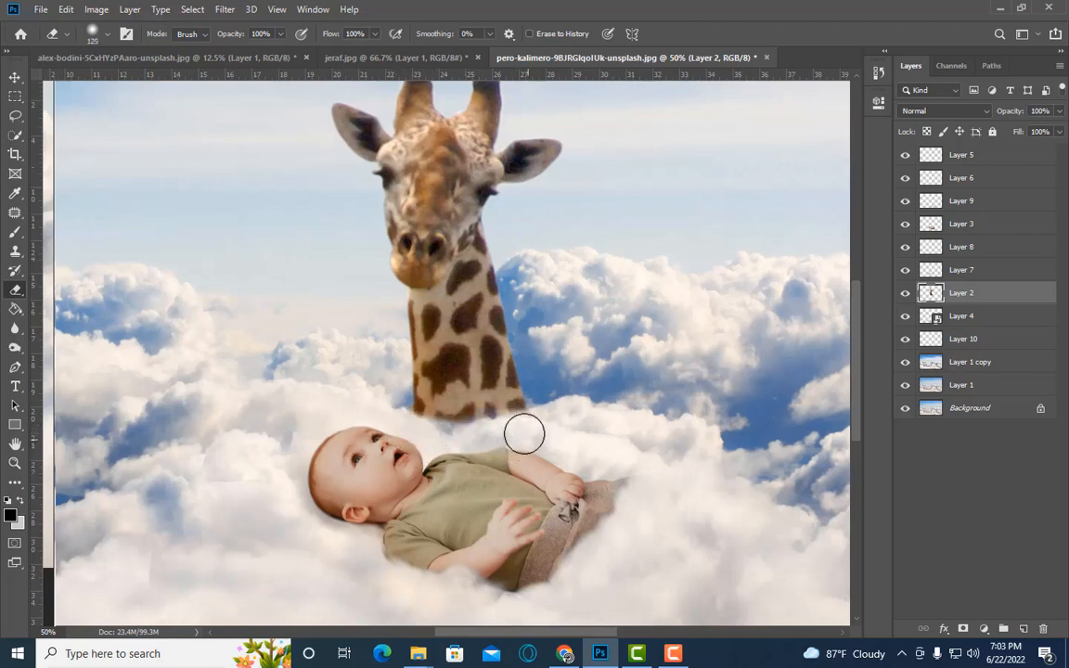
# Try cloning clouds over the base of the giraffe's neck on a new layer with a 100 to 125 px Clone Stamp.
pyautogui.scroll(-1, 446, 424)
pyautogui.click(15, 252)
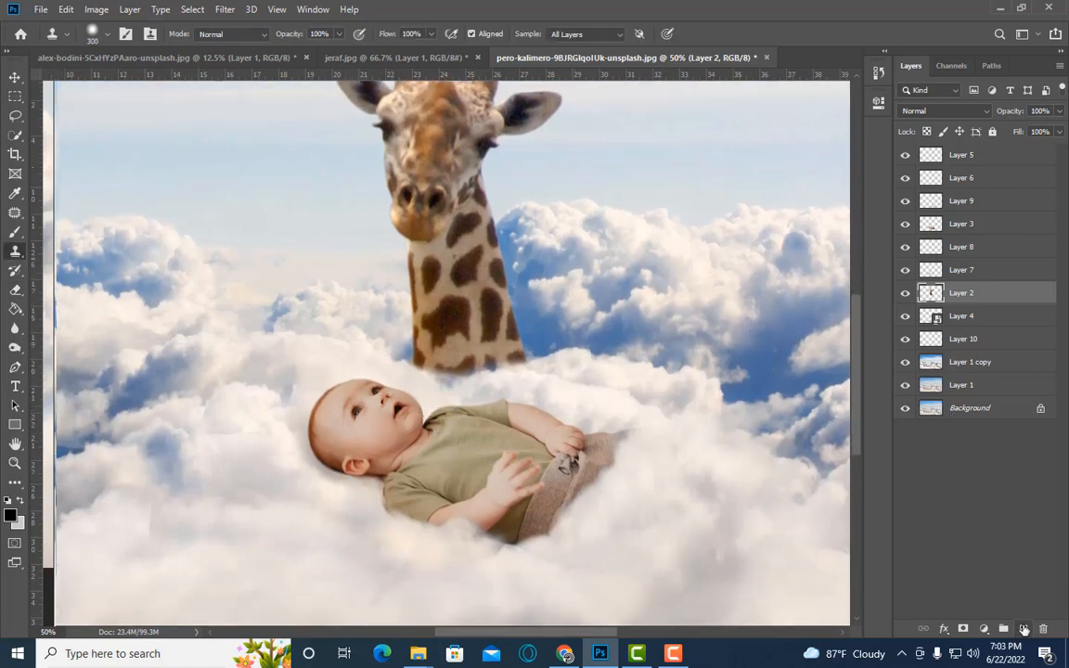
pyautogui.click(1024, 629)
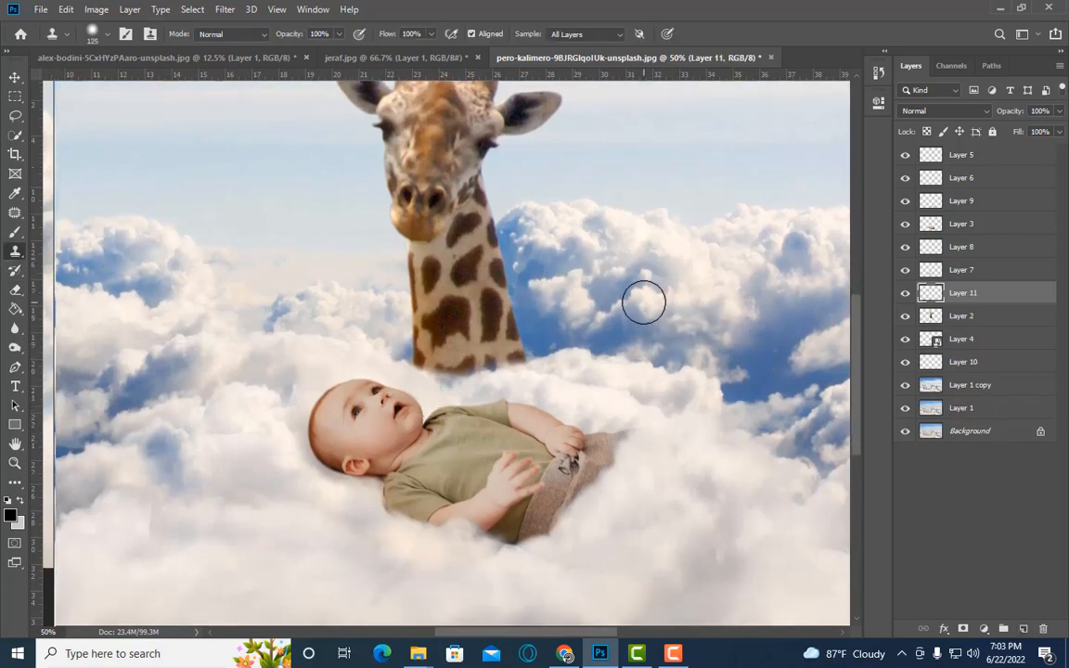
pyautogui.press('[')
pyautogui.moveTo(512, 367)
pyautogui.mouseDown()
pyautogui.moveTo(461, 377)
pyautogui.moveTo(394, 353)
pyautogui.mouseUp()
pyautogui.moveTo(508, 365)
pyautogui.mouseDown()
pyautogui.moveTo(455, 386)
pyautogui.moveTo(452, 375)
pyautogui.mouseUp()
pyautogui.keyDown('alt'); pyautogui.click(816, 247); pyautogui.keyUp('alt')
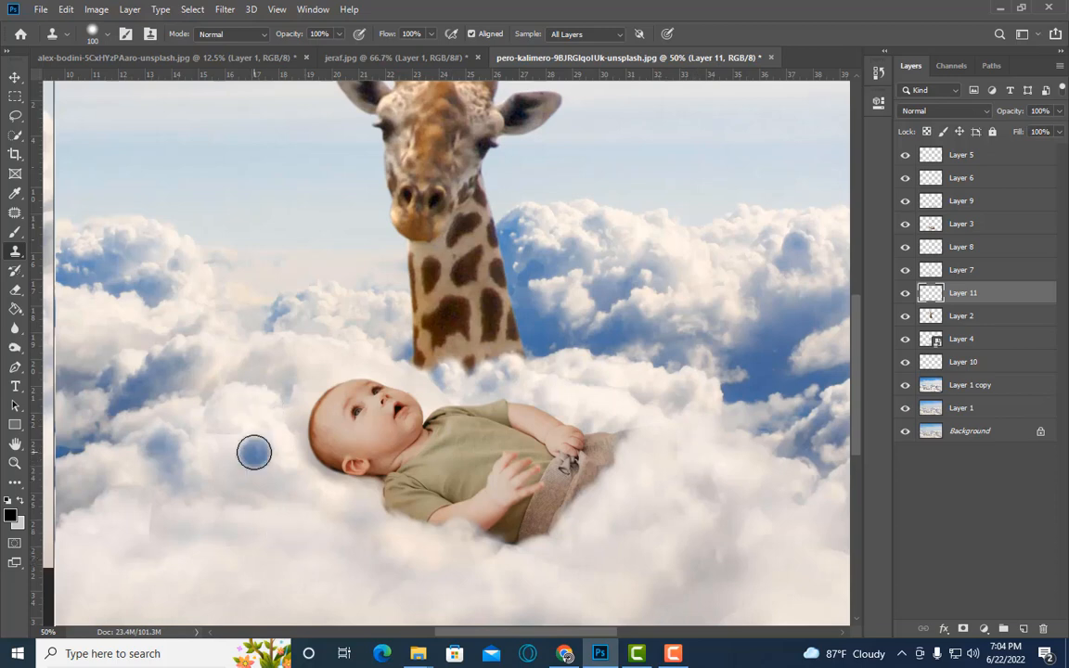
pyautogui.press(']')
pyautogui.moveTo(449, 382)
pyautogui.mouseDown()
pyautogui.moveTo(487, 380)
pyautogui.moveTo(474, 378)
pyautogui.mouseUp()
pyautogui.keyDown('alt'); pyautogui.click(594, 403); pyautogui.keyUp('alt')
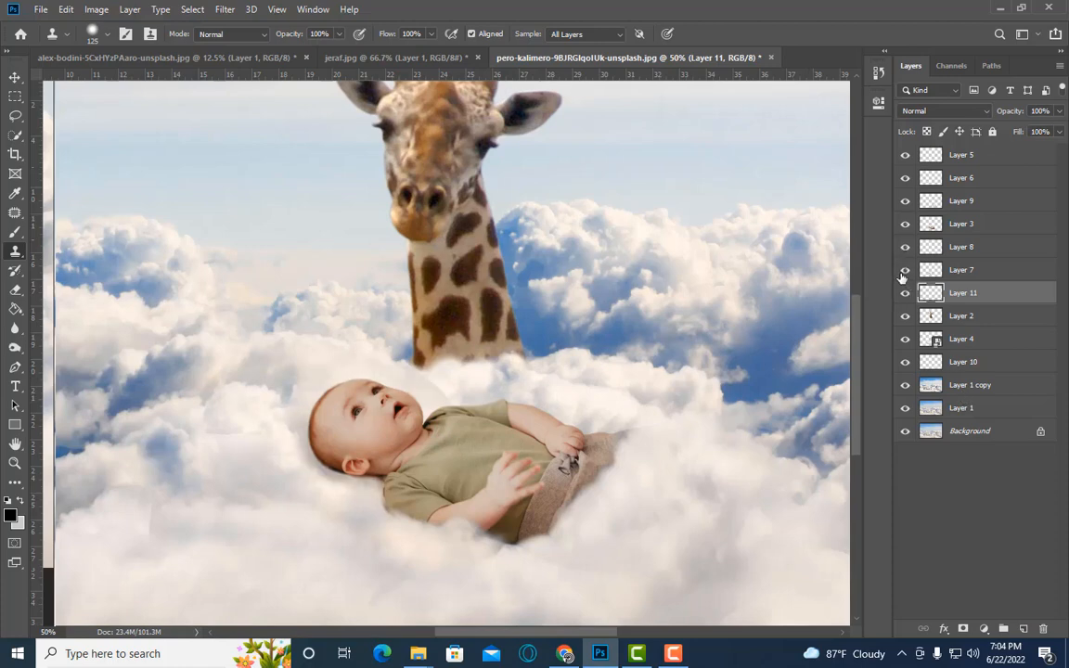
# Toggle the visibility of Layer 11 and Layer 7 to compare the clouds around the neck base.
pyautogui.click(956, 269)
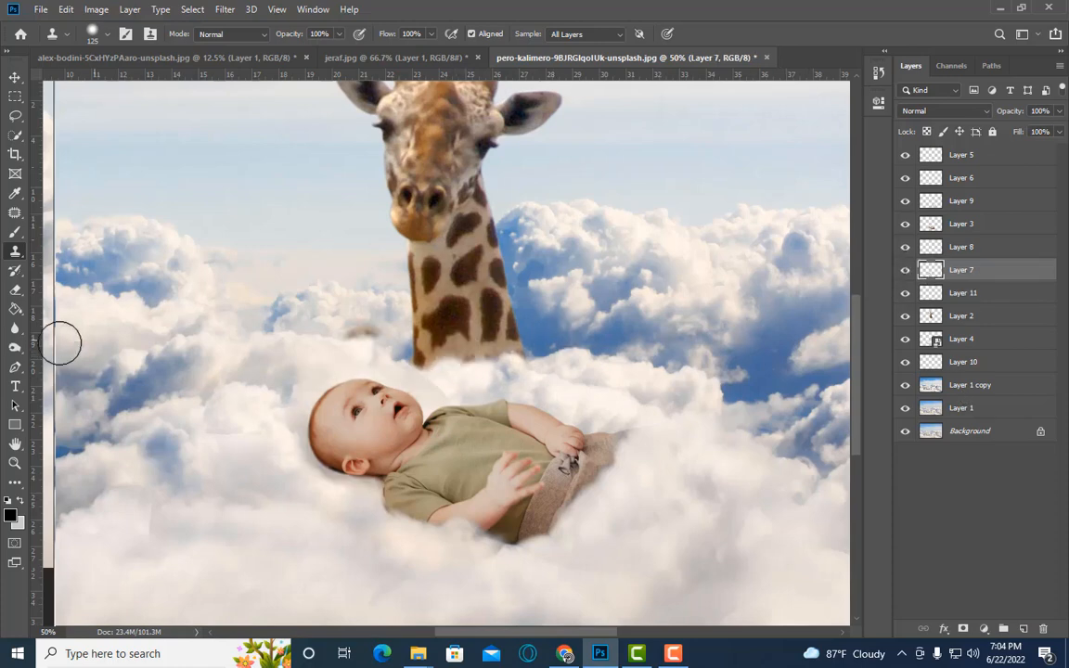
pyautogui.click(16, 290)
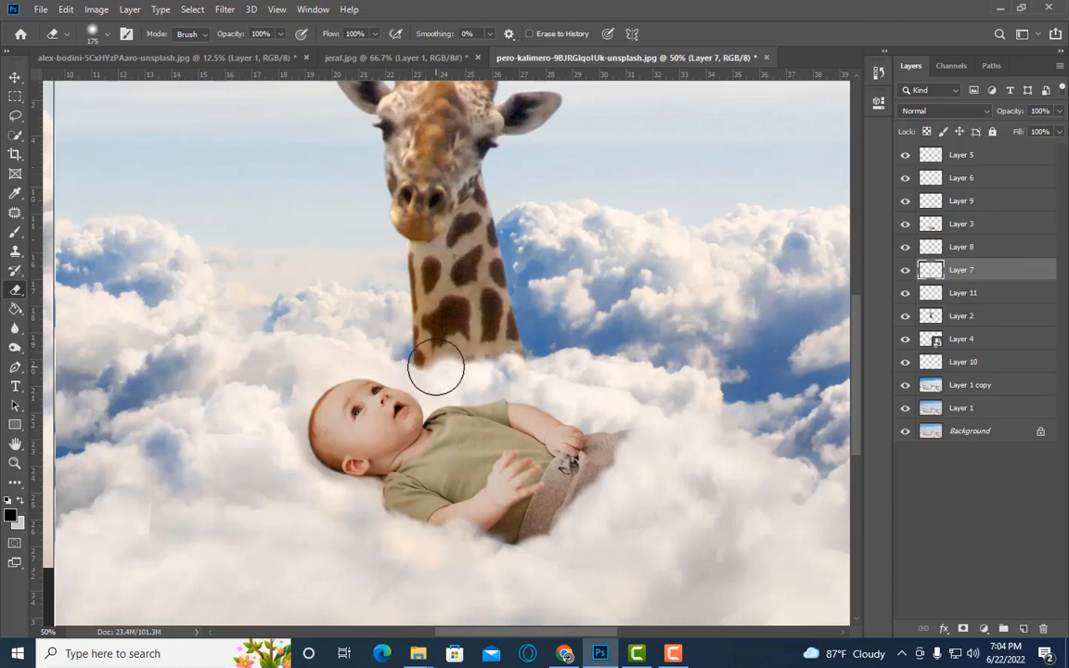
pyautogui.click(907, 295)
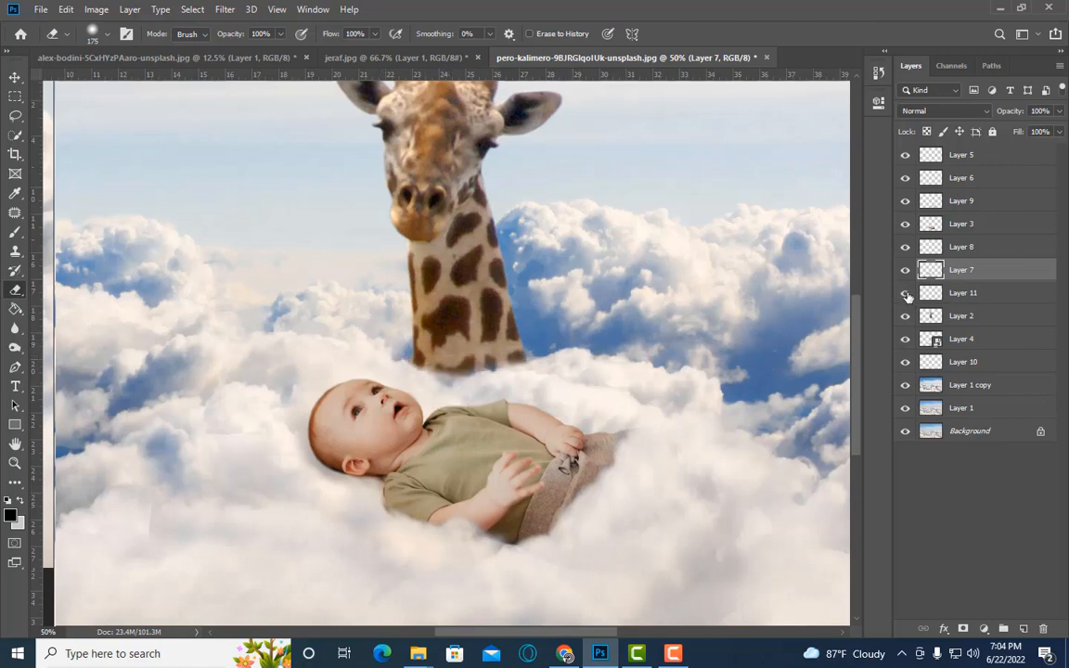
pyautogui.click(907, 296)
pyautogui.click(906, 271)
pyautogui.click(906, 271)
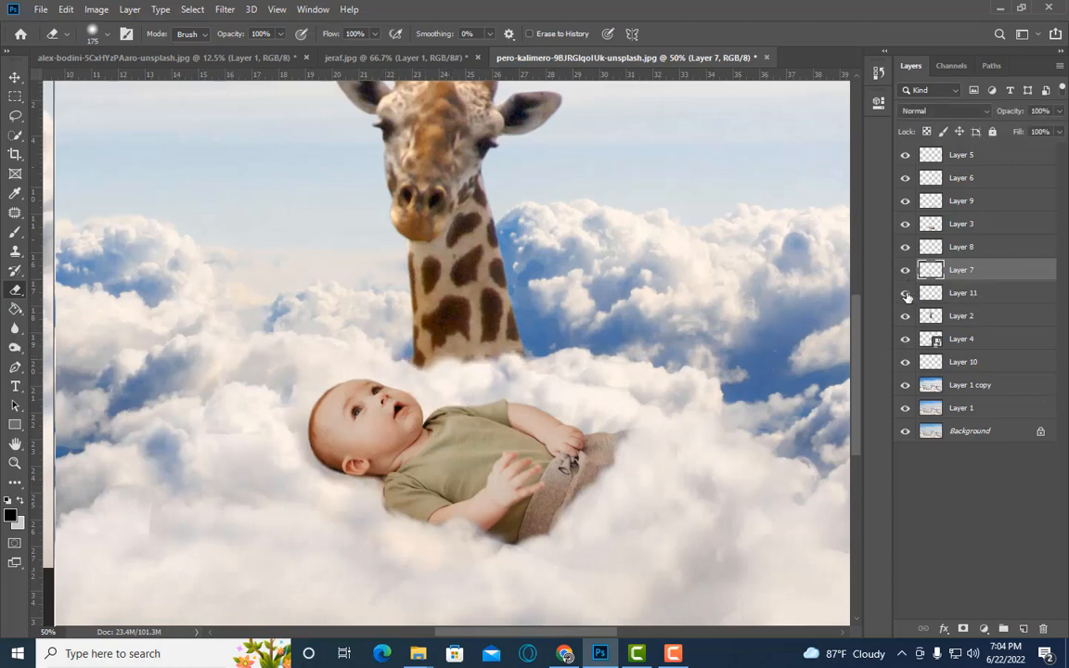
pyautogui.click(906, 295)
pyautogui.click(906, 295)
# Lower the opacity of the cloned-cloud Layer 11 to 73% and compare the image with it hidden and shown.
pyautogui.click(962, 297)
pyautogui.click(1061, 113)
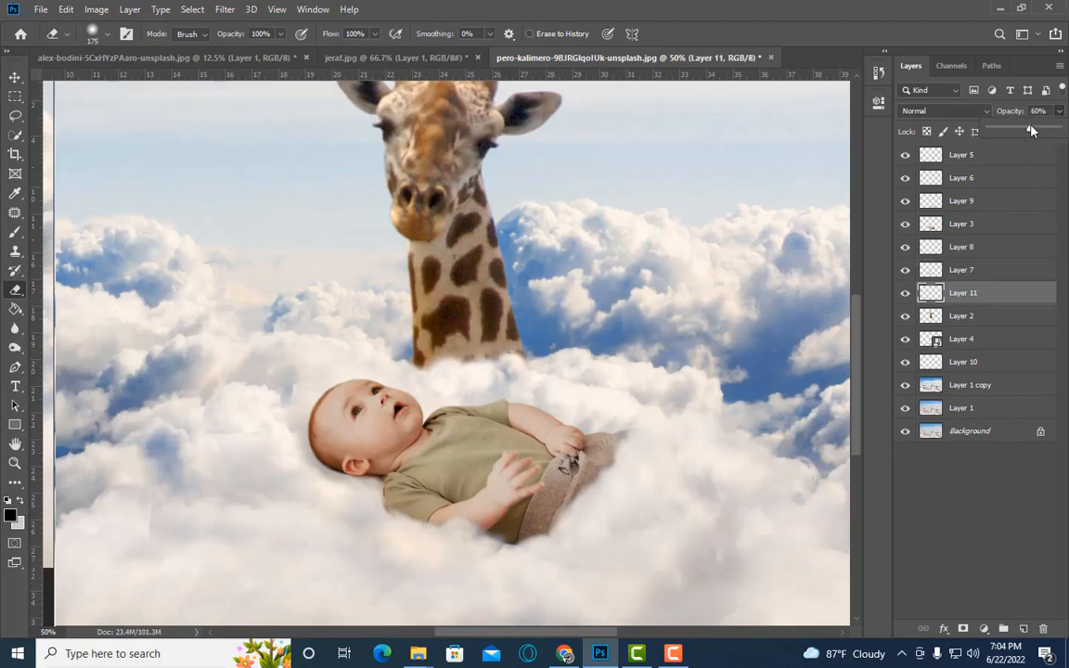
pyautogui.moveTo(1061, 127); pyautogui.dragTo(1041, 131)
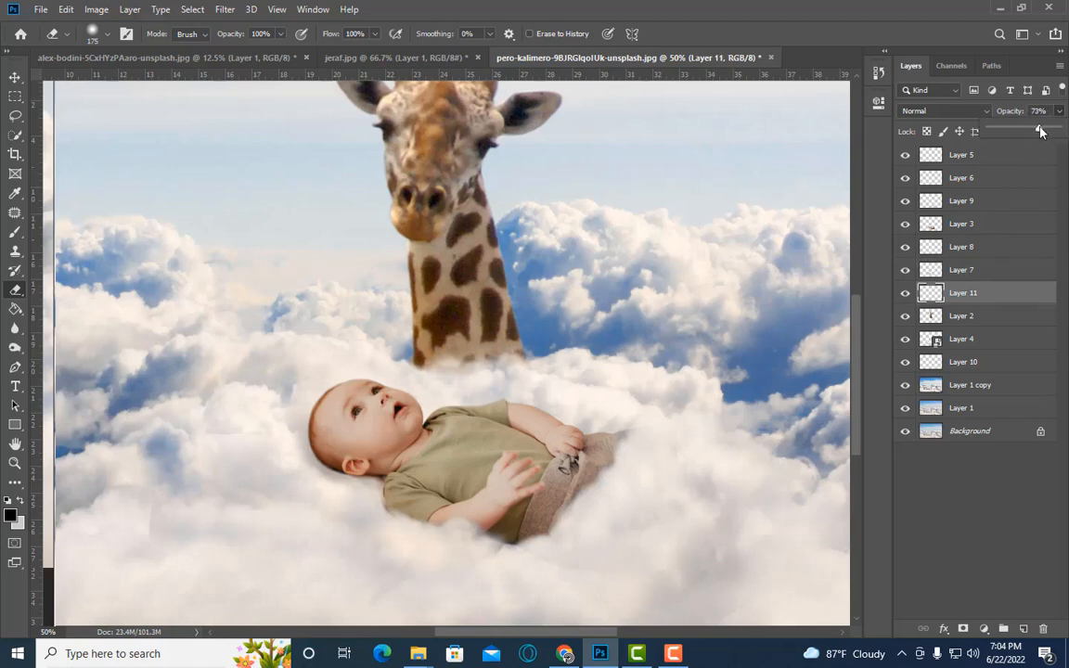
pyautogui.click(907, 294)
pyautogui.click(907, 295)
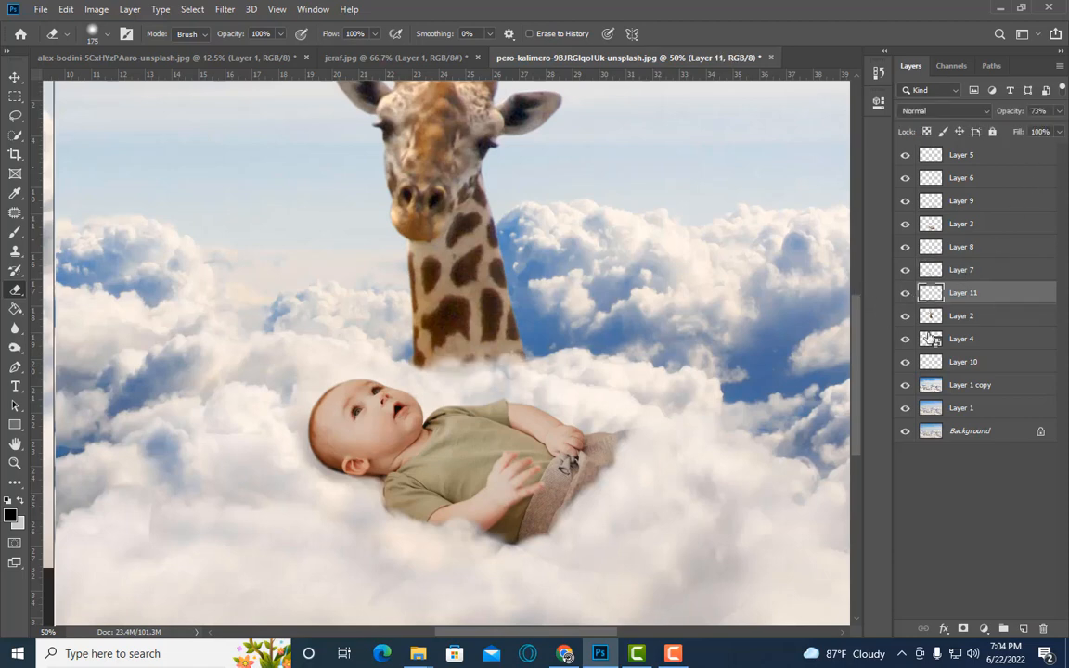
# Delete the cloned-cloud Layer 11 after a last comparison with it hidden and shown.
pyautogui.click(905, 295)
pyautogui.click(905, 295)
pyautogui.press('Delete')
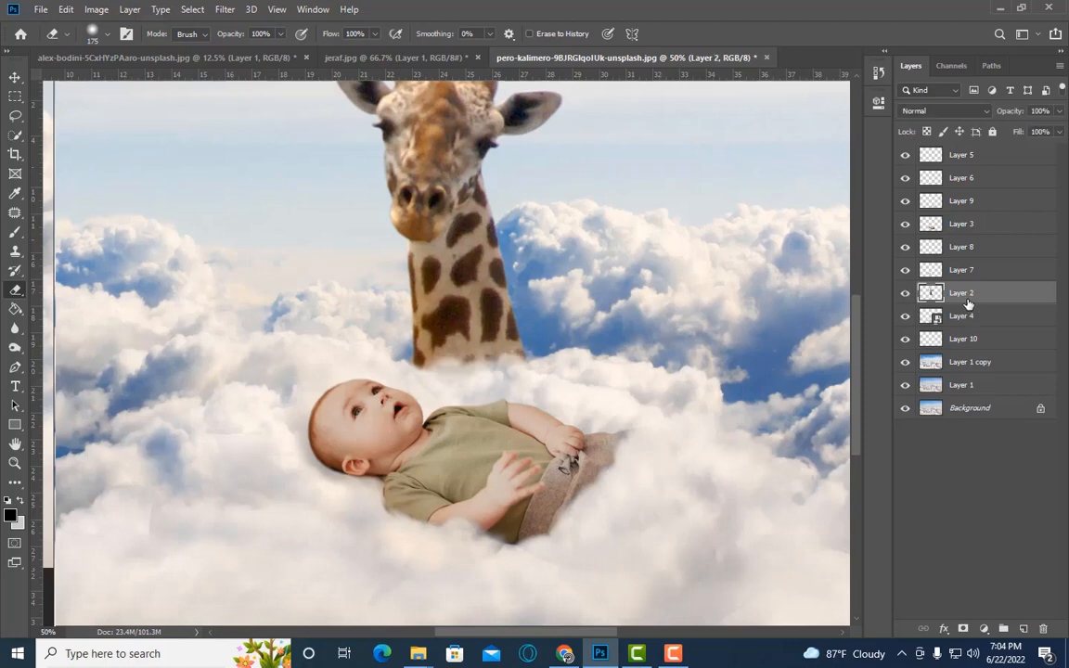
# Toggle the baby's Layer 3 to check its contents and select it with a 250 px eraser.
pyautogui.scroll(-2, 288, 401)
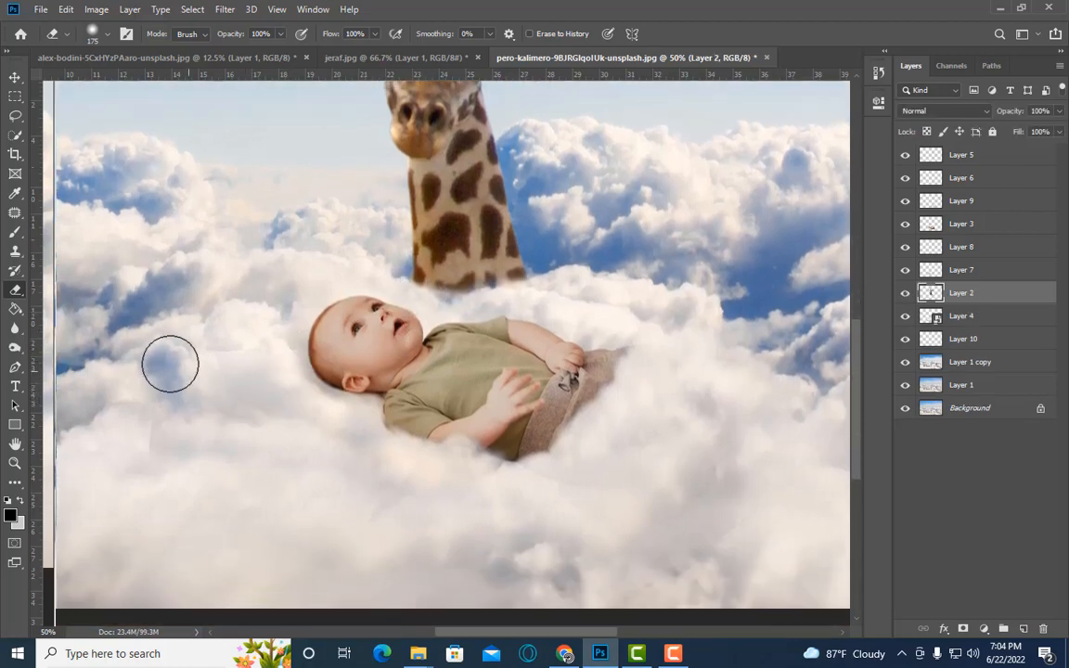
pyautogui.click(907, 225)
pyautogui.click(907, 225)
pyautogui.click(907, 225)
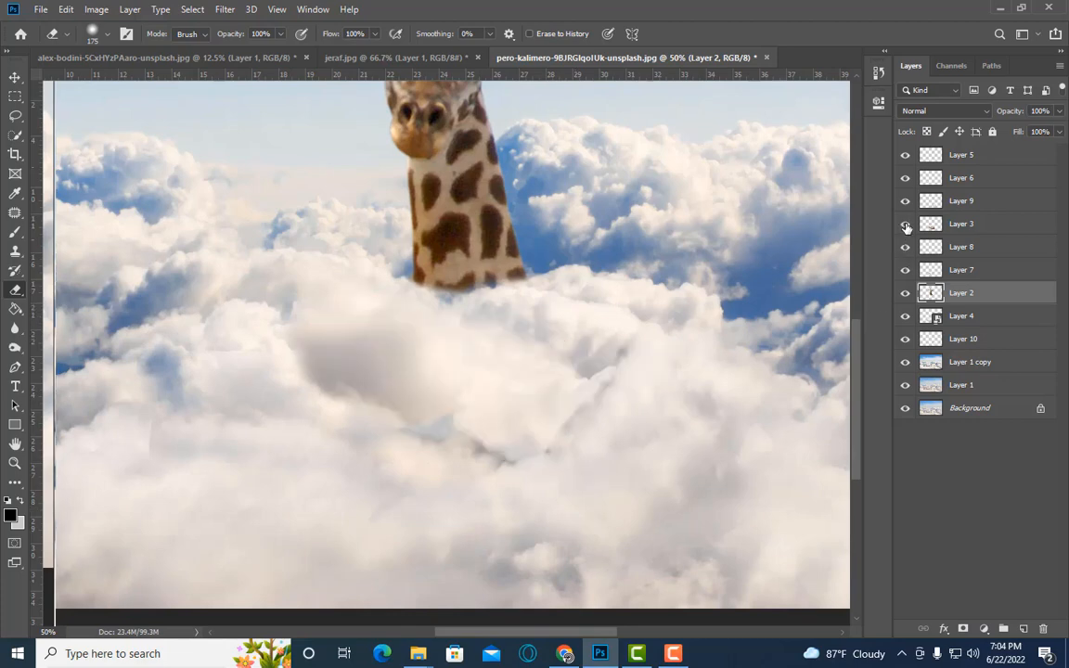
pyautogui.click(907, 225)
pyautogui.click(956, 225)
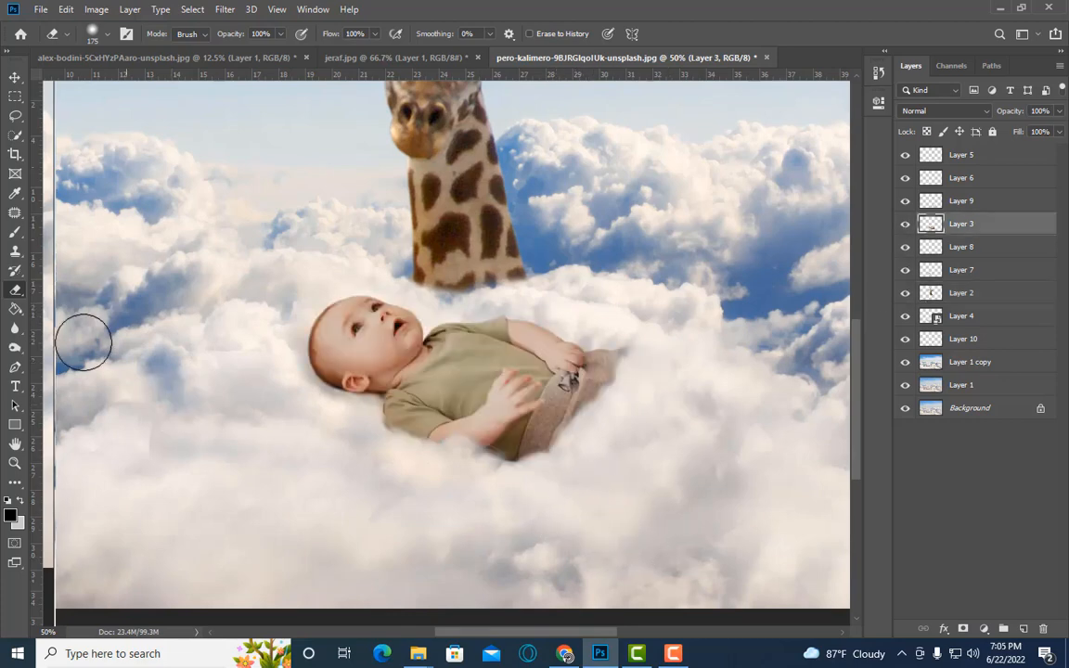
pyautogui.press(']')
pyautogui.press(']')
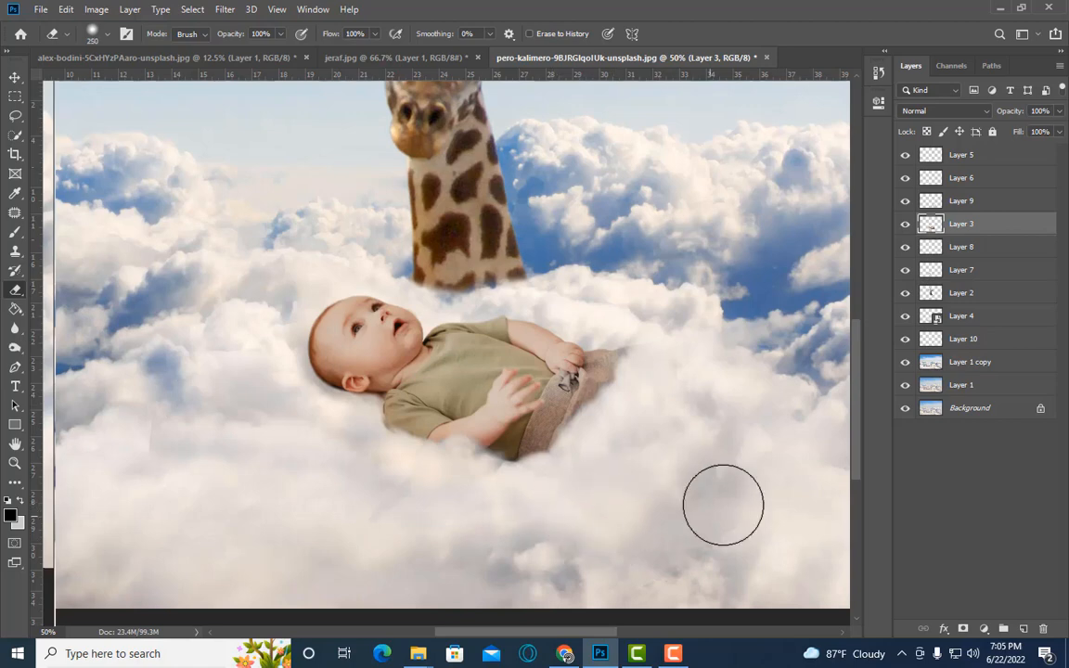
# Compare the baby's legs with the covering clouds of Layer 9 hidden and shown.
pyautogui.click(906, 202)
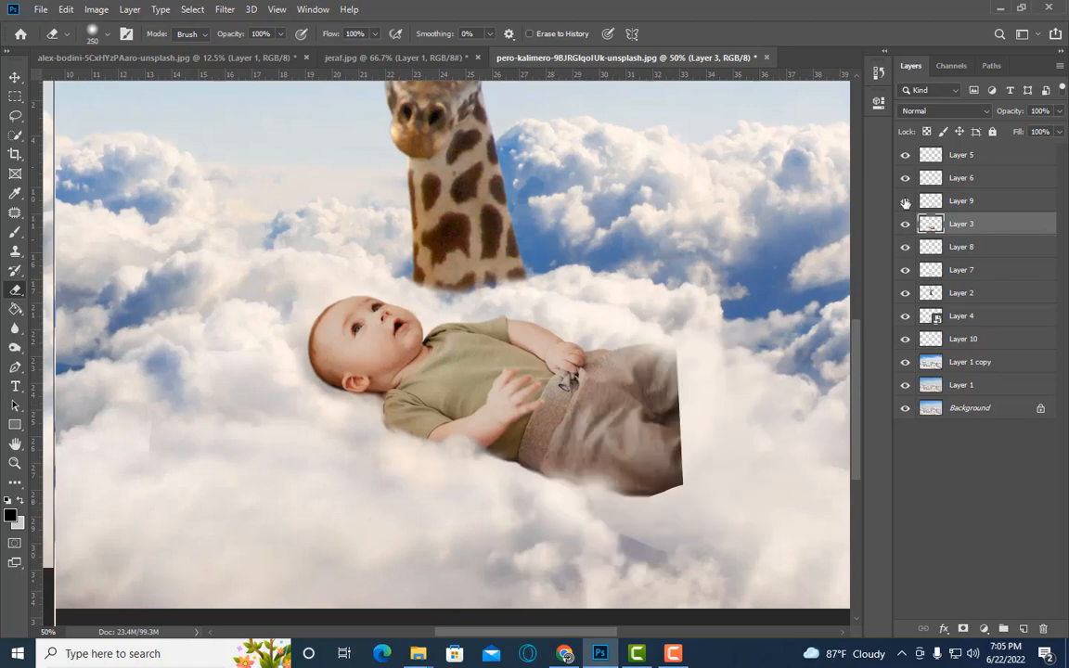
pyautogui.click(906, 201)
pyautogui.click(906, 201)
pyautogui.click(906, 202)
pyautogui.click(906, 202)
pyautogui.click(906, 201)
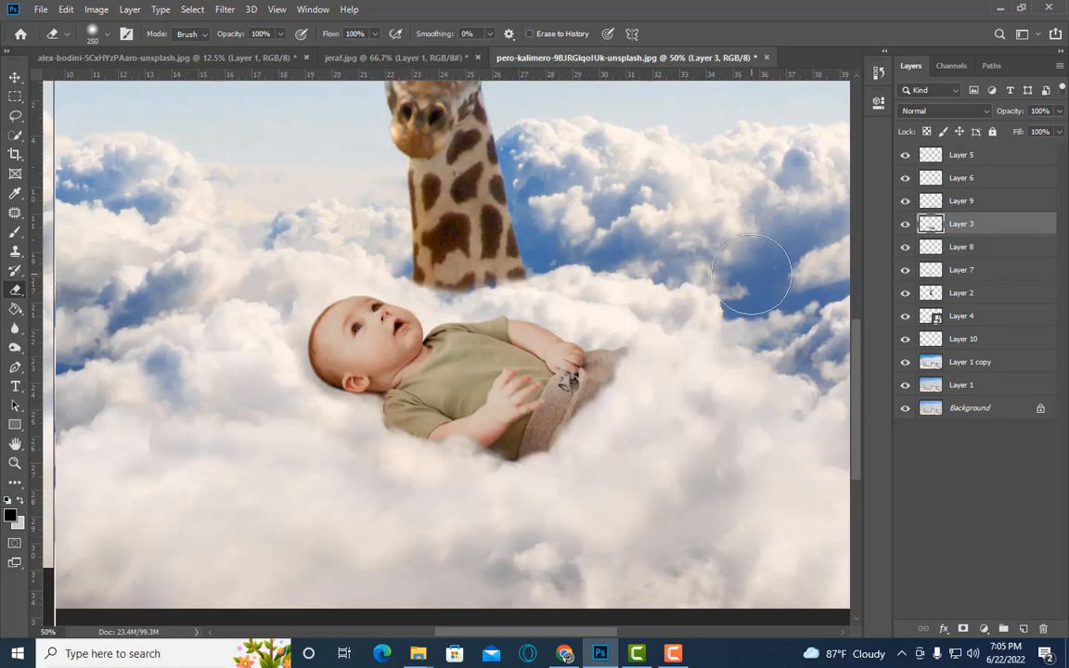
pyautogui.press(']')
pyautogui.click(568, 371)
pyautogui.hotkey('ctrl', 'z')
# Erase part of Layer 9's clouds over the baby's trousers with a 300 px soft eraser to uncover more of the legs.
pyautogui.click(906, 201)
pyautogui.click(906, 202)
pyautogui.click(960, 203)
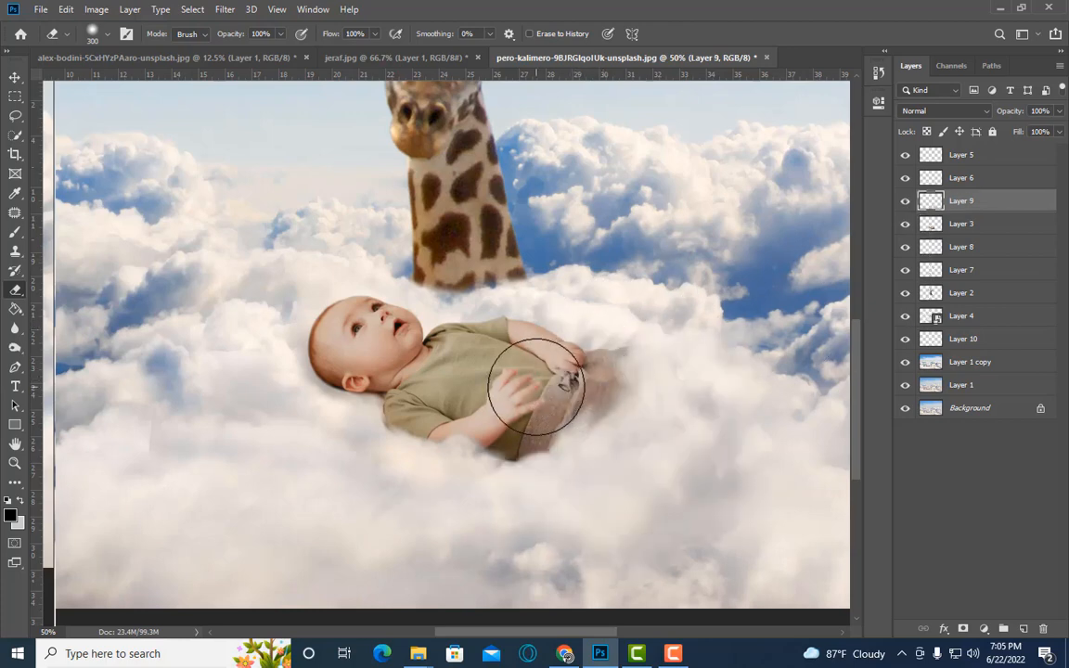
pyautogui.click(587, 396)
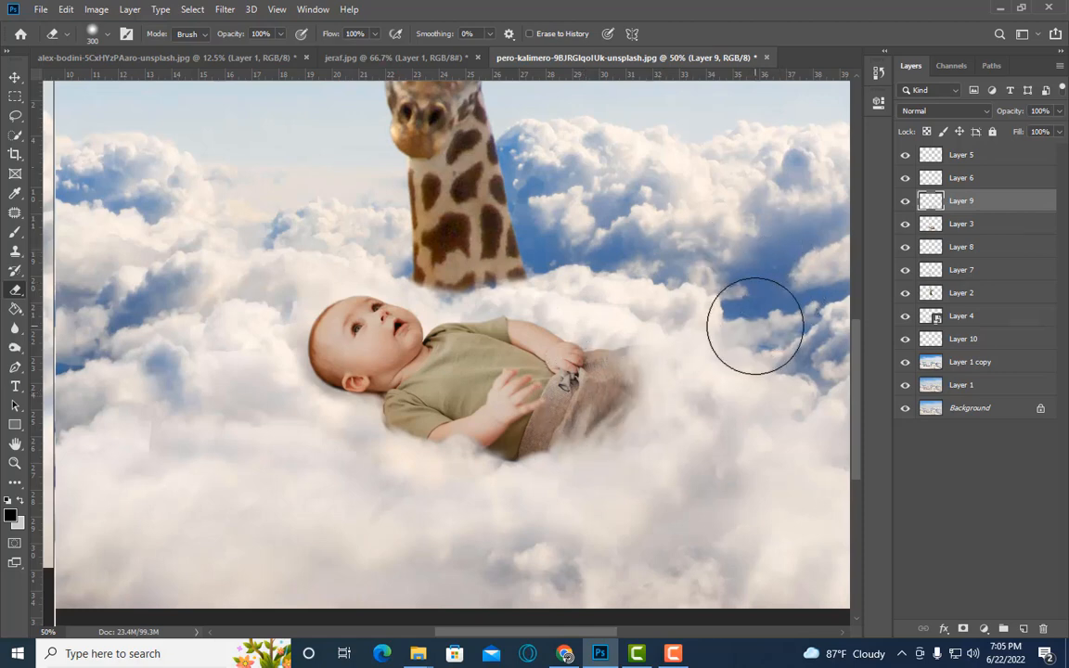
# Convert the giraffe's Layer 2 to a smart object.
pyautogui.scroll(1, 452, 359)
pyautogui.click(971, 366)
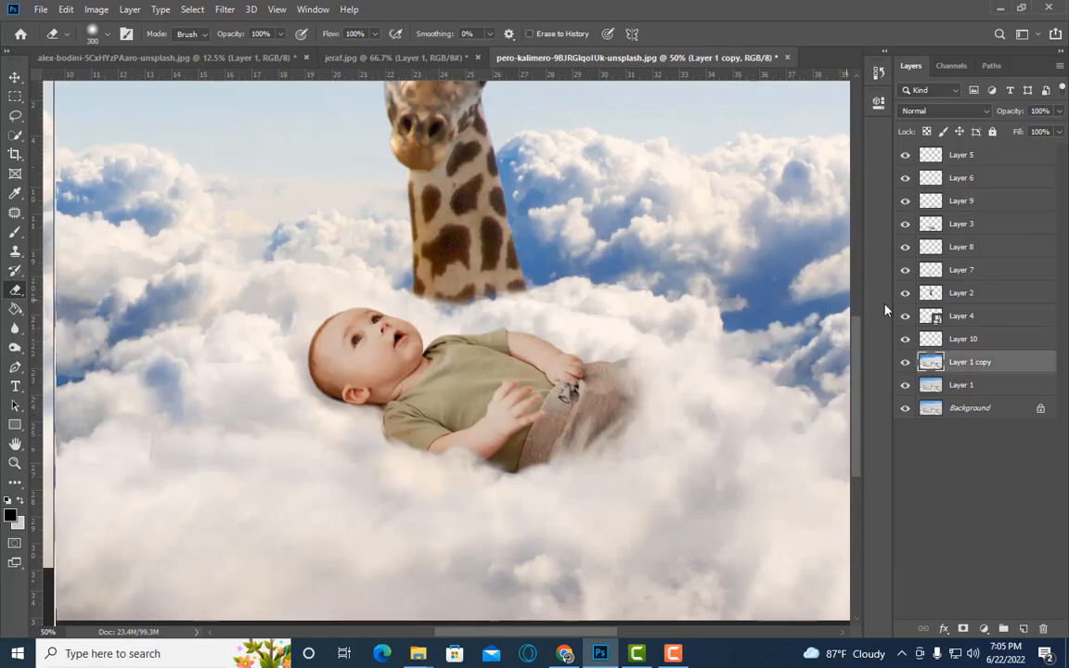
pyautogui.click(947, 294)
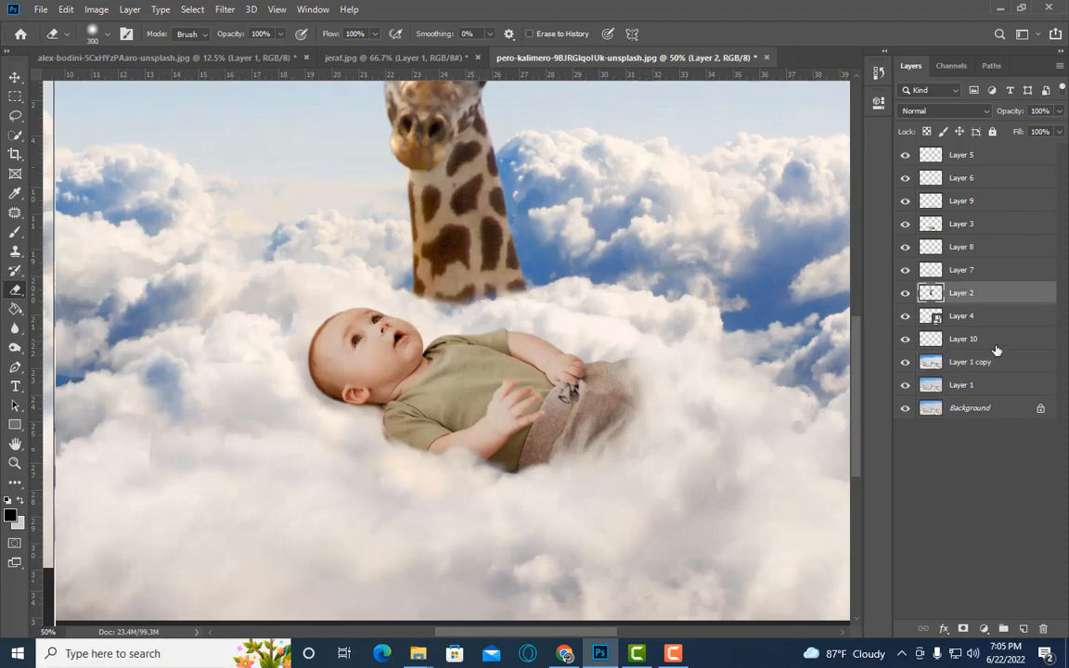
pyautogui.rightClick(966, 288)
pyautogui.click(855, 216)
# Nudge the giraffe on Layer 2 slightly down so its neck sits lower behind the baby.
pyautogui.hotkey('ctrl', 't')
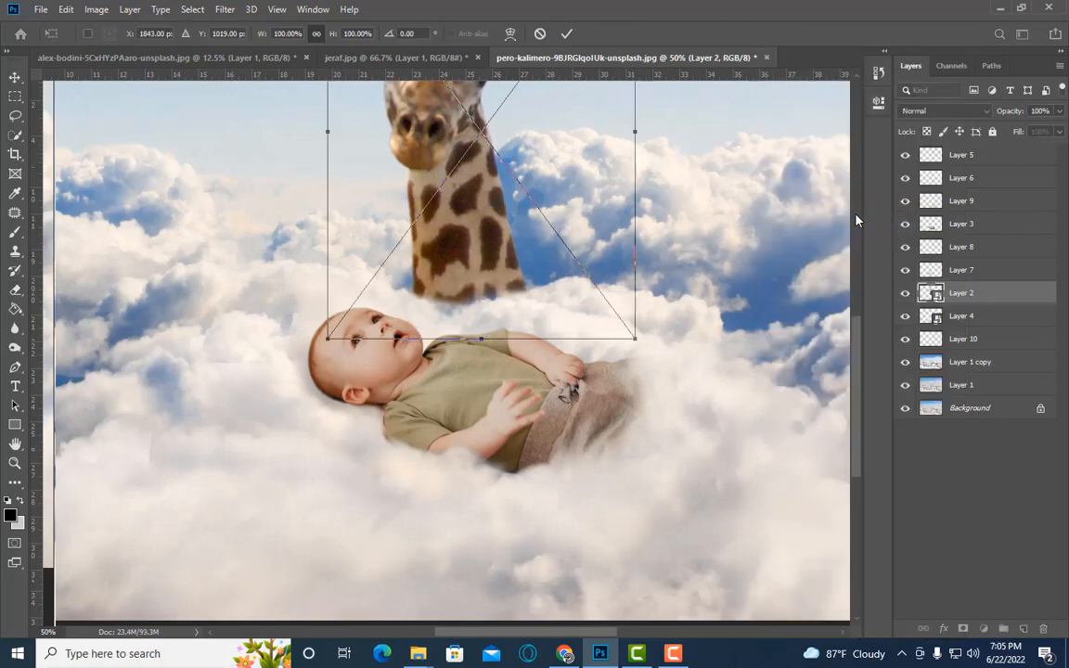
pyautogui.press('Down')
pyautogui.press('Down')
pyautogui.press('Down')
pyautogui.press('Down')
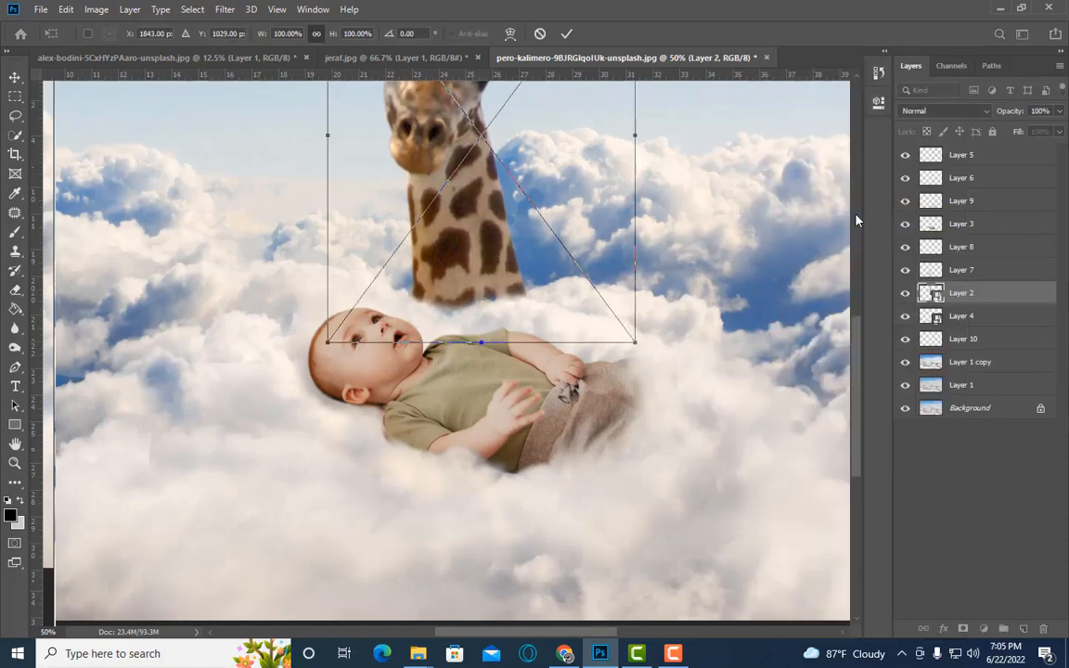
pyautogui.press('Return')
pyautogui.press('e')
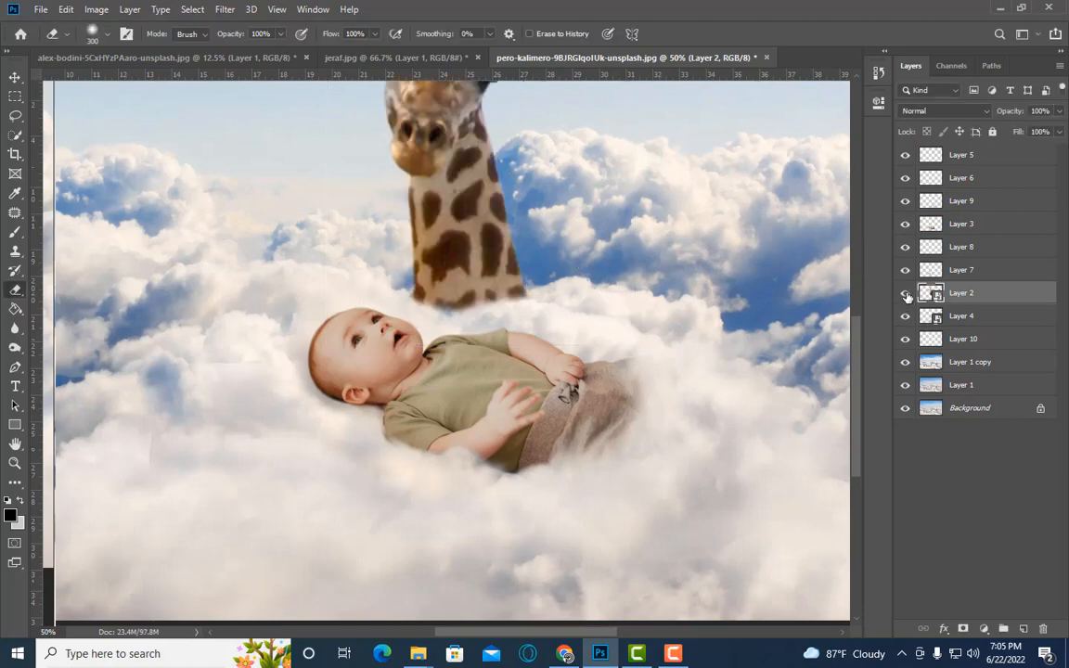
pyautogui.click(907, 297)
# Clone clouds over the base of the giraffe's neck on a new layer above Layer 2, using a 150 px Clone Stamp sampling all layers.
pyautogui.click(15, 251)
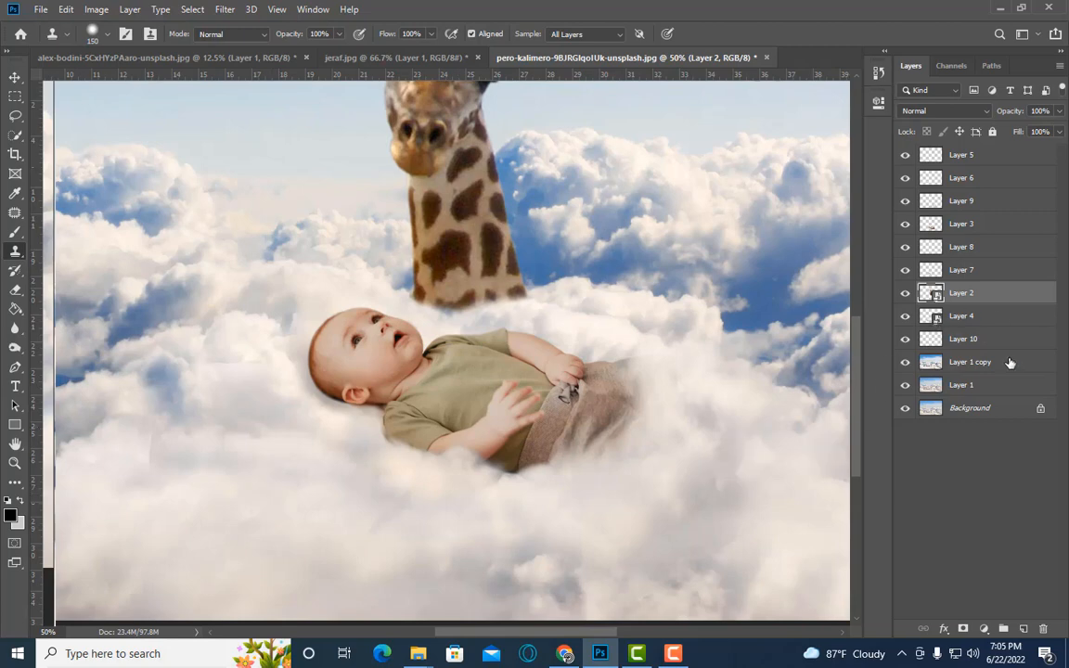
pyautogui.click(1024, 629)
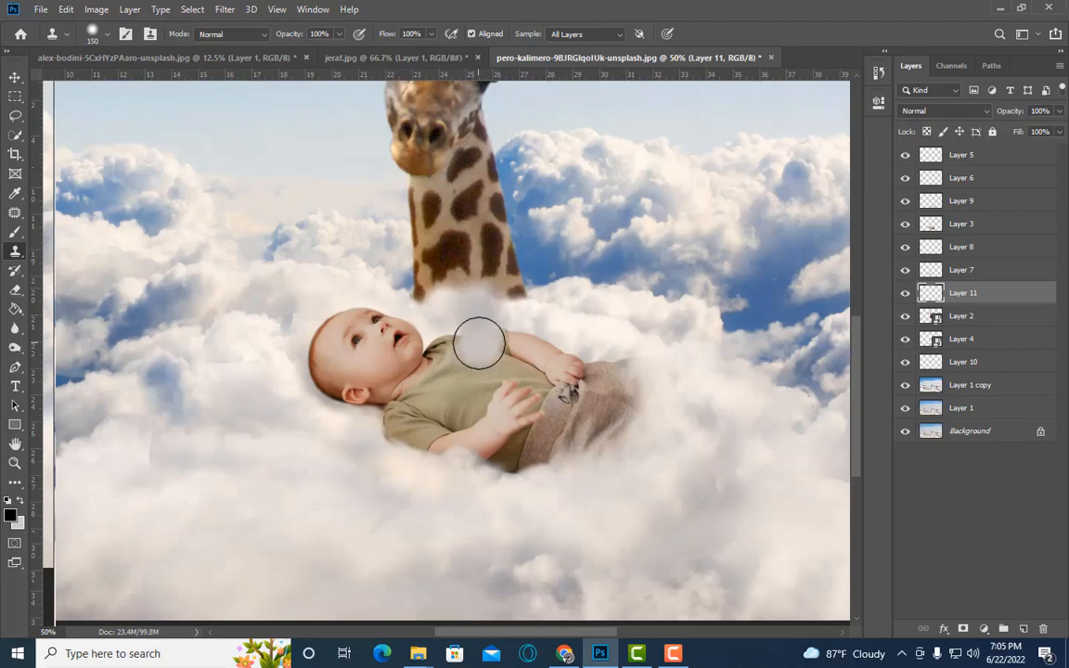
pyautogui.press('[')
# Thin the cloned clouds of Layer 11 at the giraffe's neck with a soft eraser, and reduce the layer's opacity to 79%.
pyautogui.press('e')
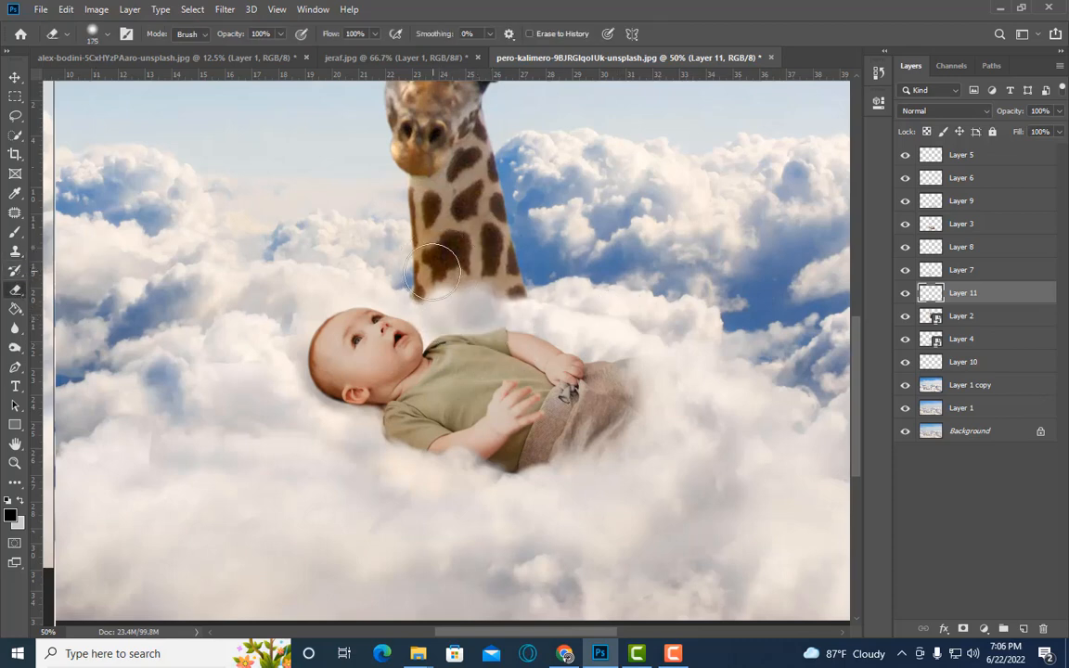
pyautogui.click(906, 293)
pyautogui.click(906, 293)
pyautogui.click(1059, 111)
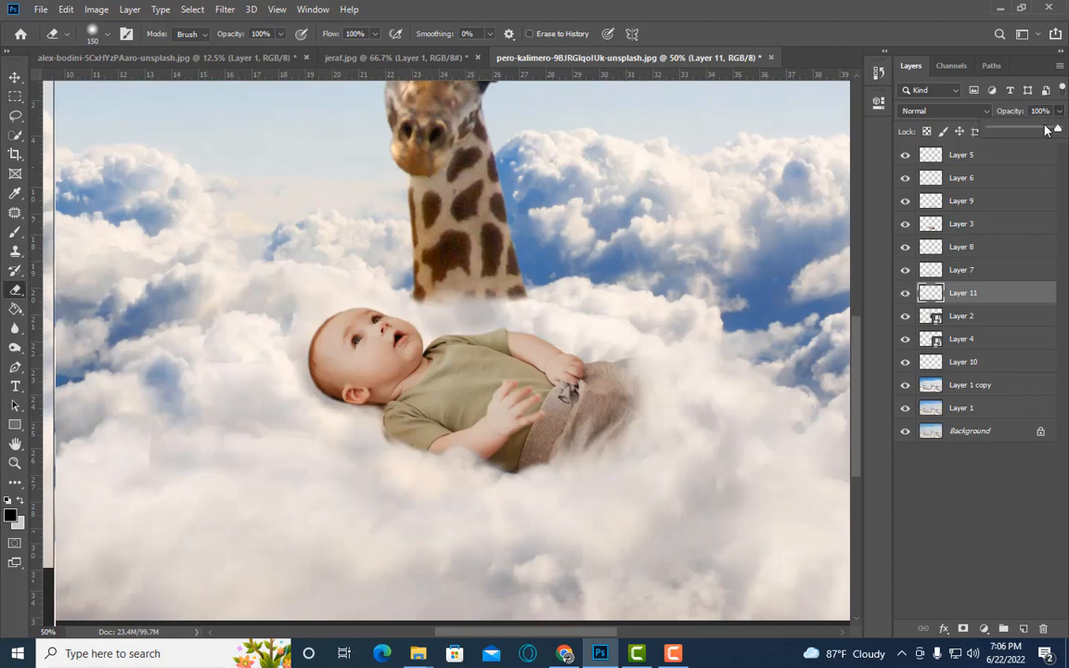
# Rasterize the giraffe's smart object, Layer 2.
pyautogui.hotkey('ctrl', '-')
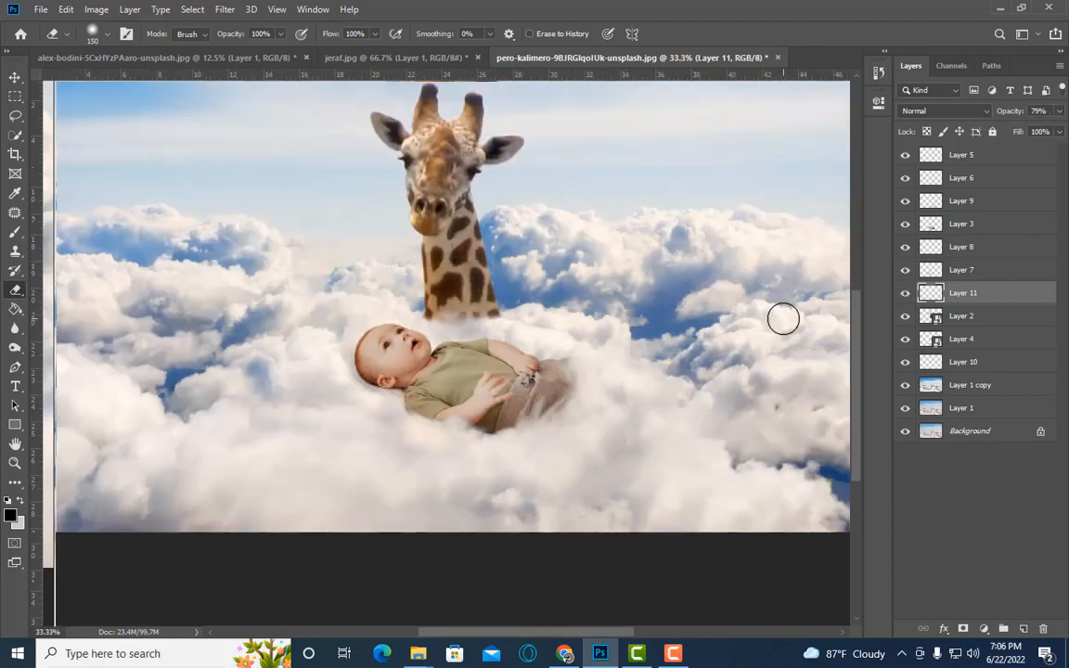
pyautogui.hotkey('ctrl', '-')
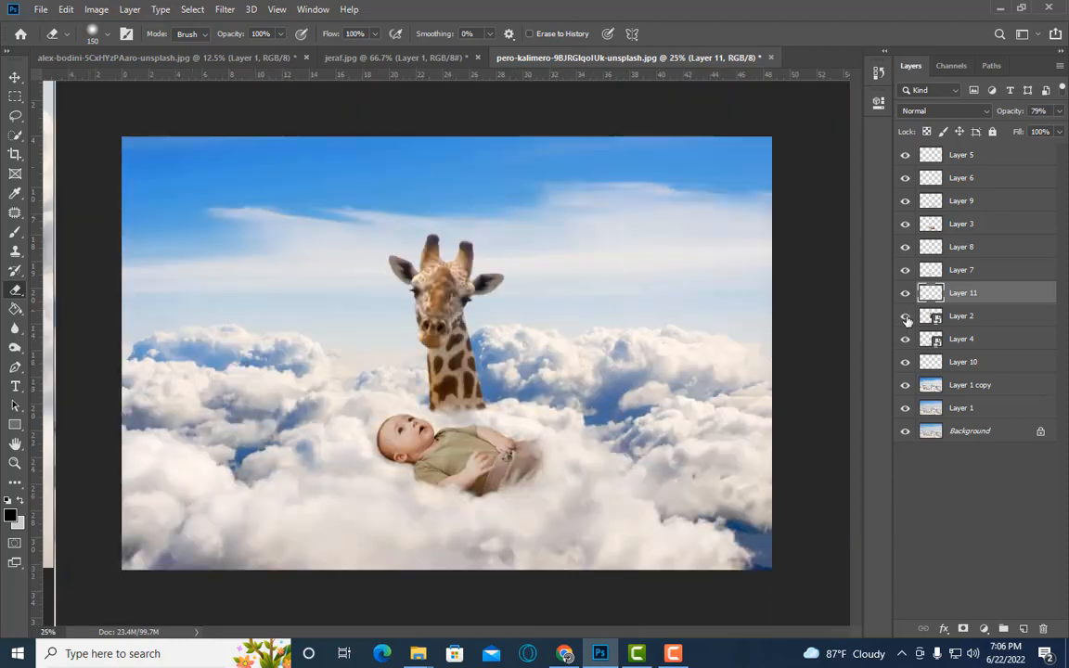
pyautogui.rightClick(981, 319)
pyautogui.click(780, 270)
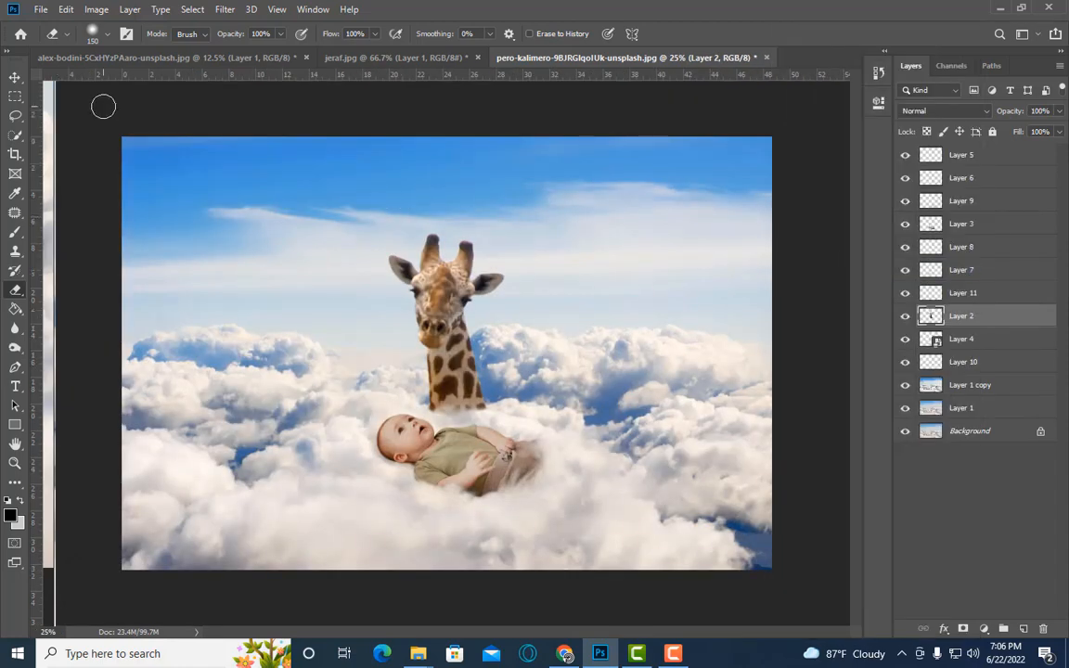
# Apply a Curves adjustment to the giraffe, raising the Blue channel's shadows from input 57 to output 74 with the highlights anchored at about 190.
pyautogui.click(97, 11)
pyautogui.moveTo(139, 48)
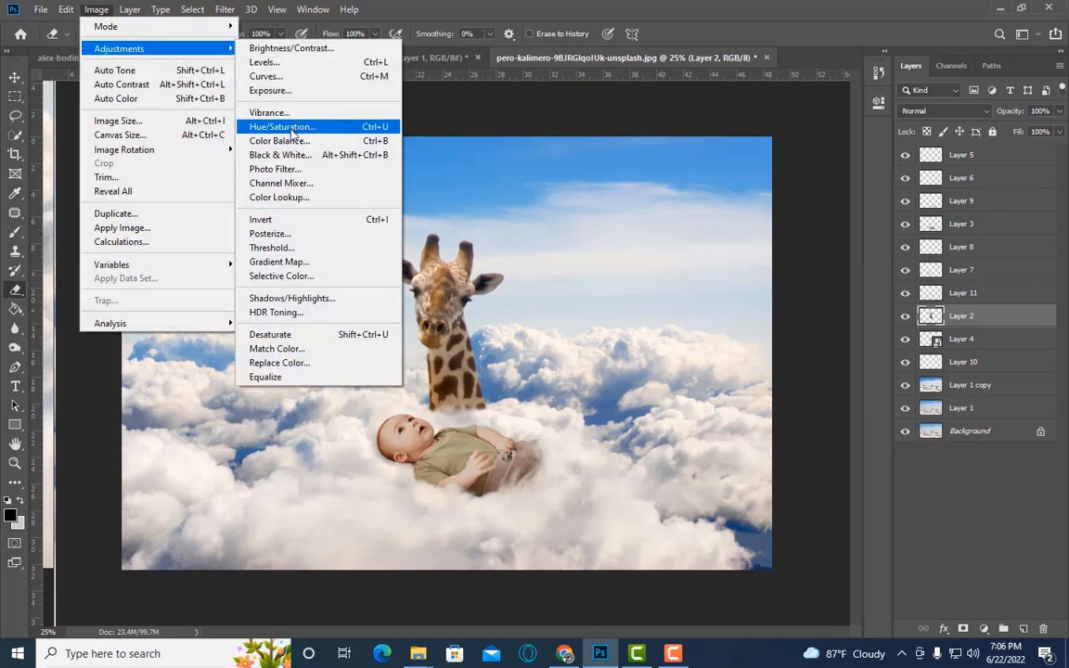
pyautogui.click(267, 77)
pyautogui.moveTo(557, 28); pyautogui.dragTo(704, 11)
pyautogui.click(740, 67)
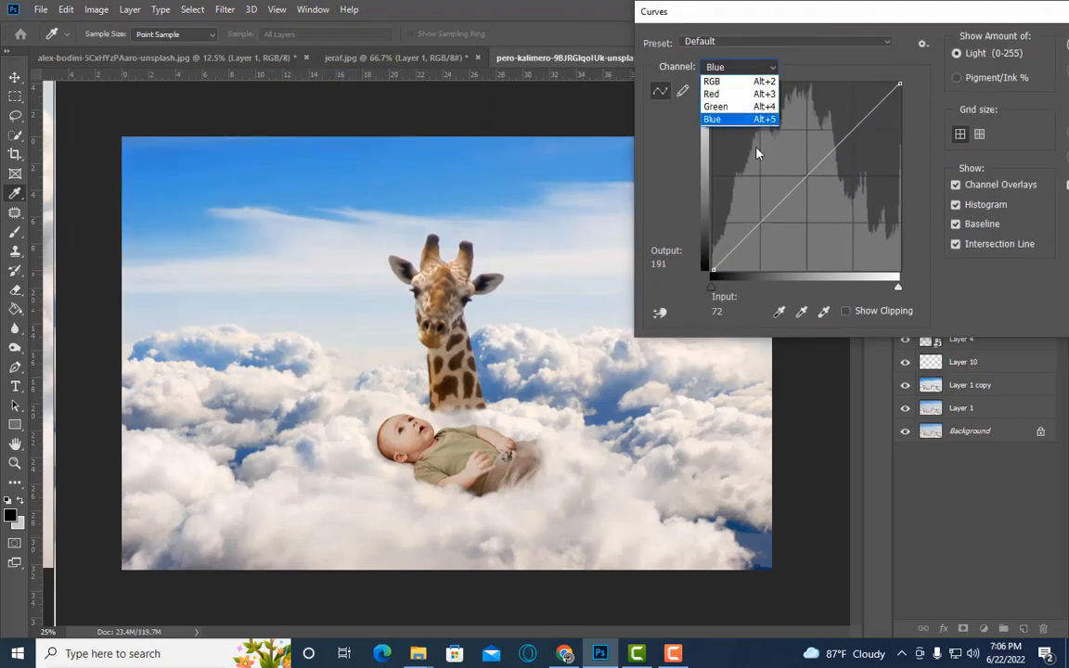
pyautogui.click(723, 121)
pyautogui.click(852, 130)
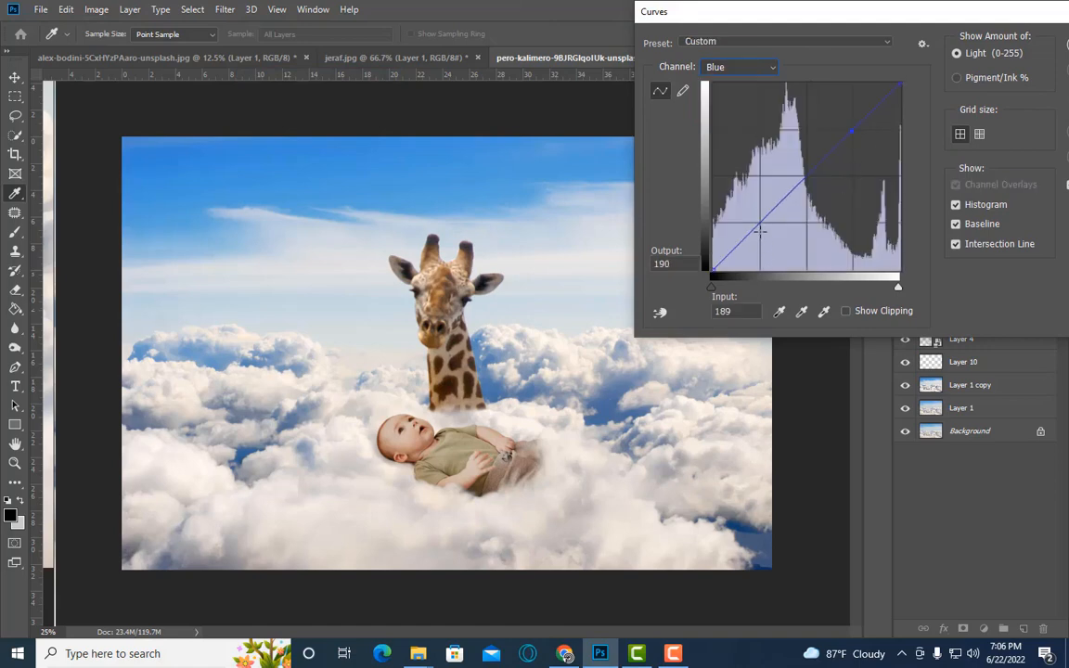
pyautogui.moveTo(757, 226); pyautogui.dragTo(755, 214)
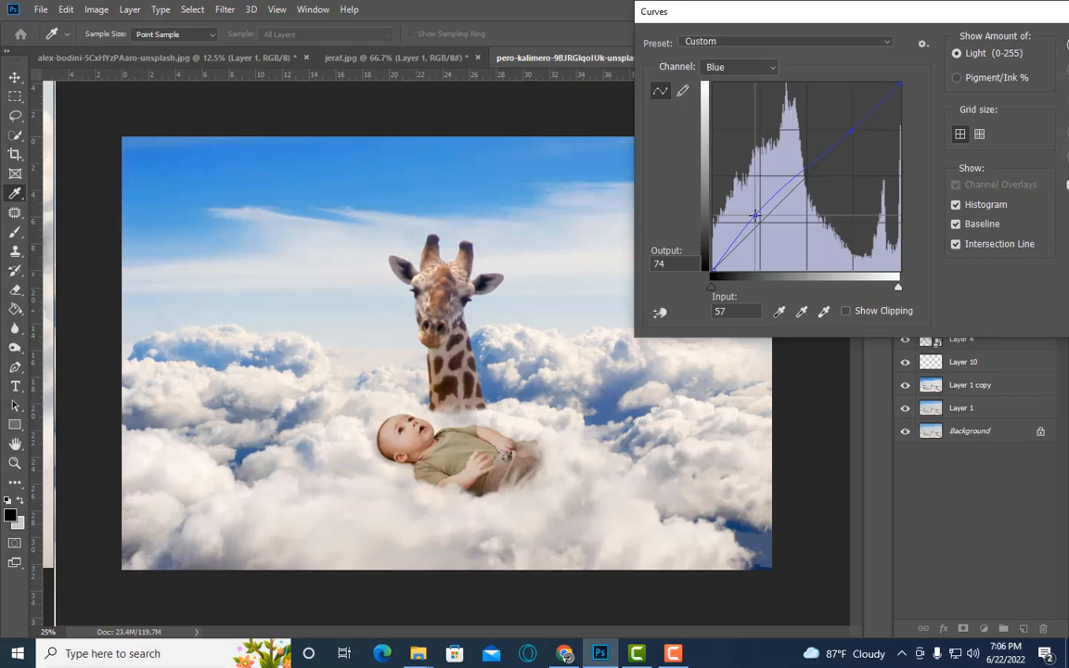
pyautogui.moveTo(880, 17); pyautogui.dragTo(722, 39)
pyautogui.click(944, 65)
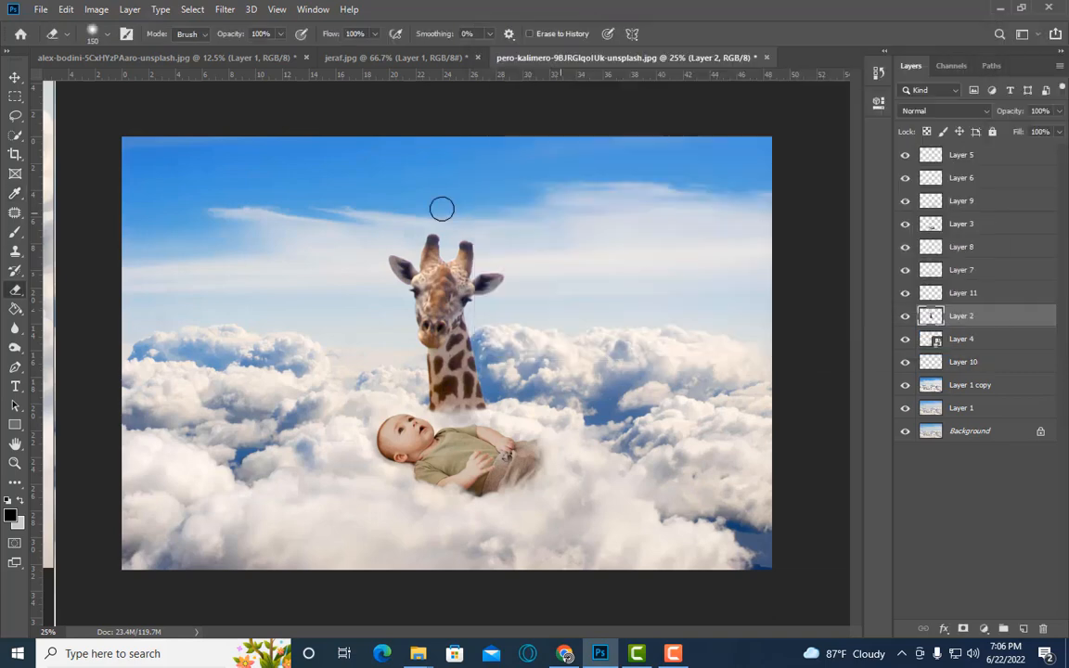
# Apply a custom Selective Color adjustment to the giraffe's Layer 2 with the Relative method, going through to the Neutrals range.
pyautogui.click(96, 9)
pyautogui.moveTo(120, 46)
pyautogui.click(330, 277)
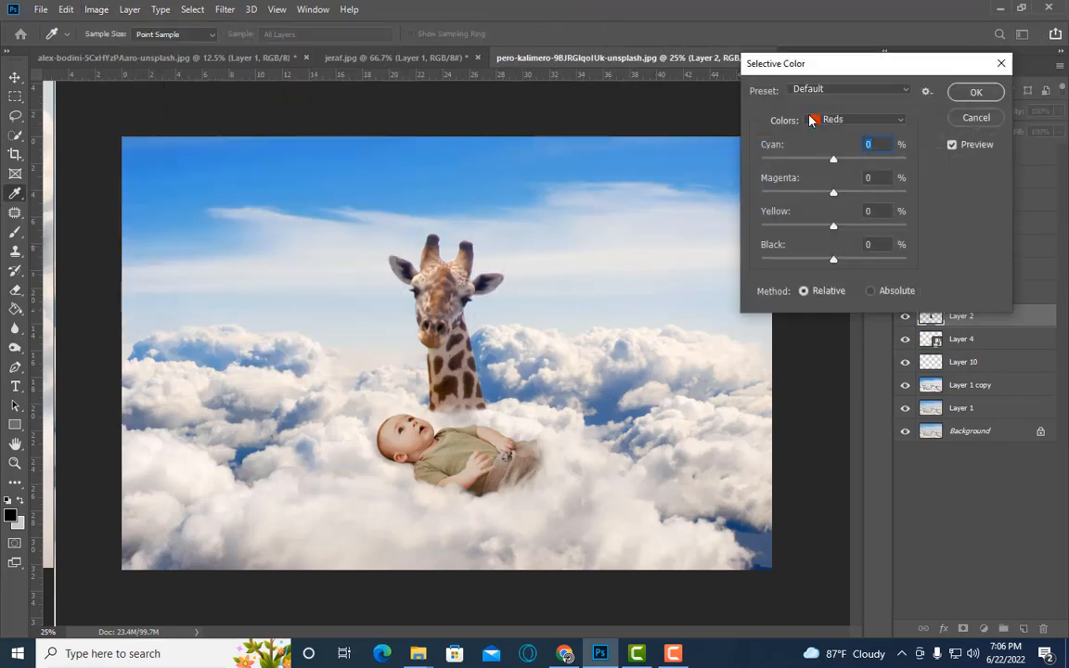
pyautogui.click(854, 119)
pyautogui.click(829, 246)
pyautogui.click(813, 121)
pyautogui.click(847, 232)
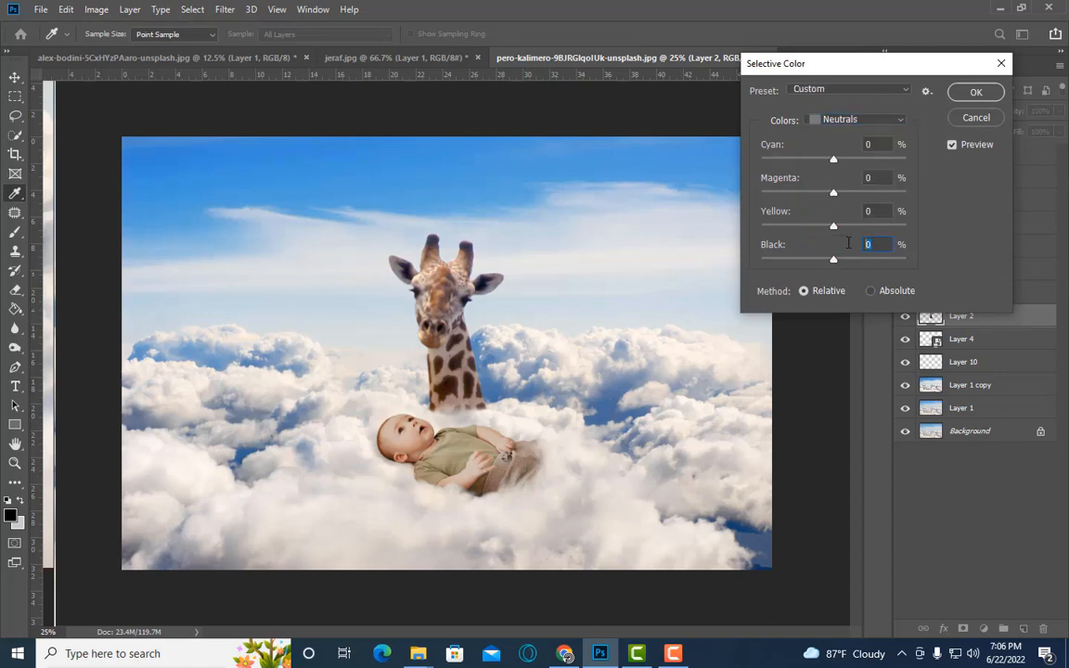
pyautogui.click(975, 93)
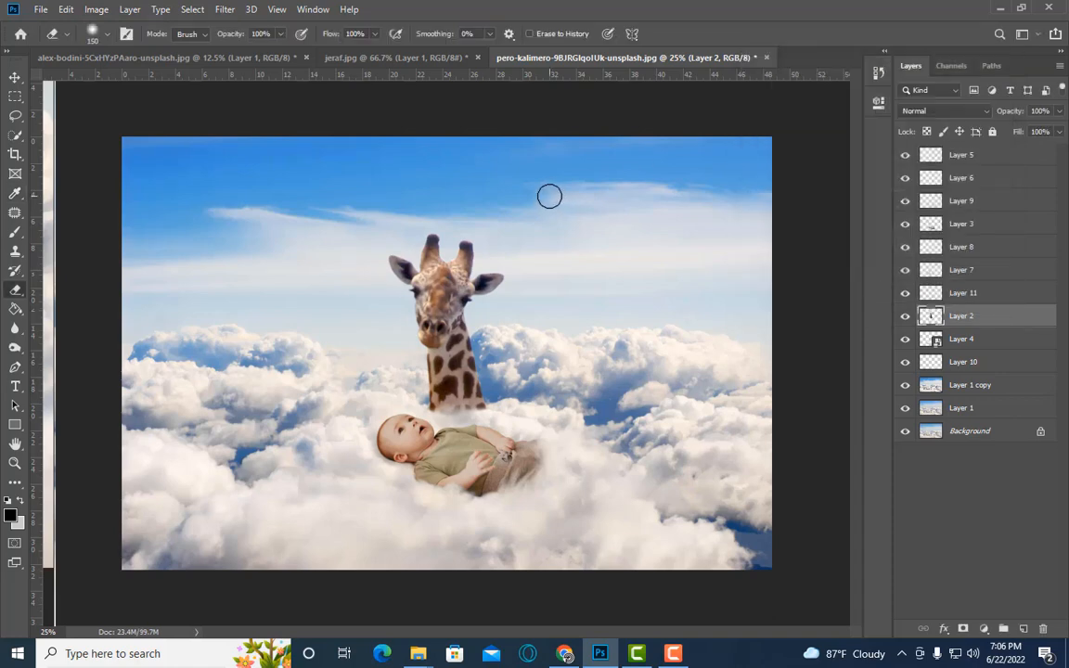
# Examine the giraffe and baby at closer range to check how they blend with the clouds.
pyautogui.click(17, 458)
pyautogui.click(248, 479)
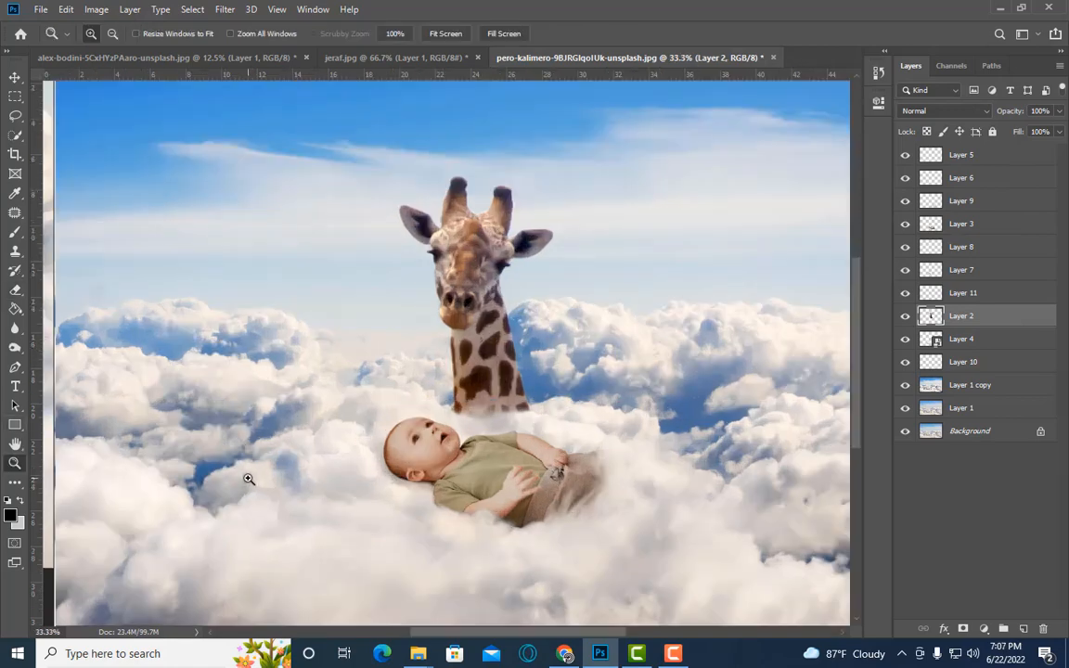